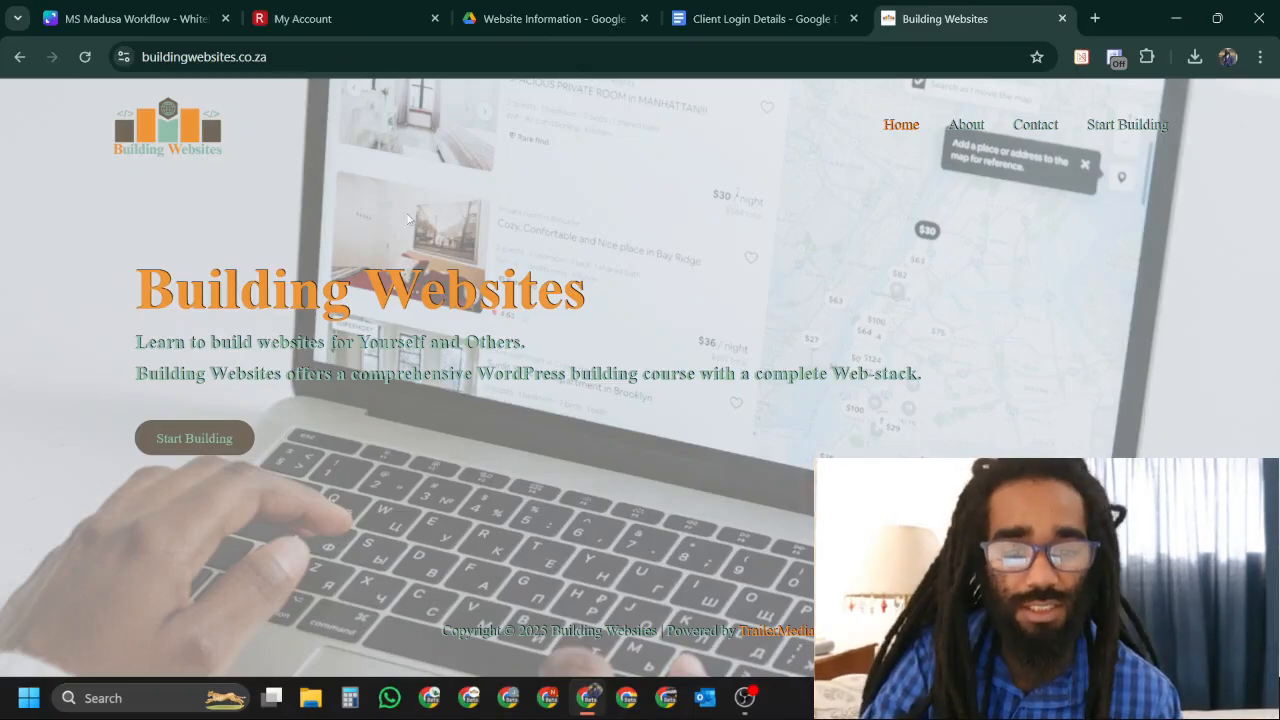
Switch to the Register Domain My Account tab showing the Basic Hosting product details.
{"action": "left_click", "coordinate": [320, 18]}
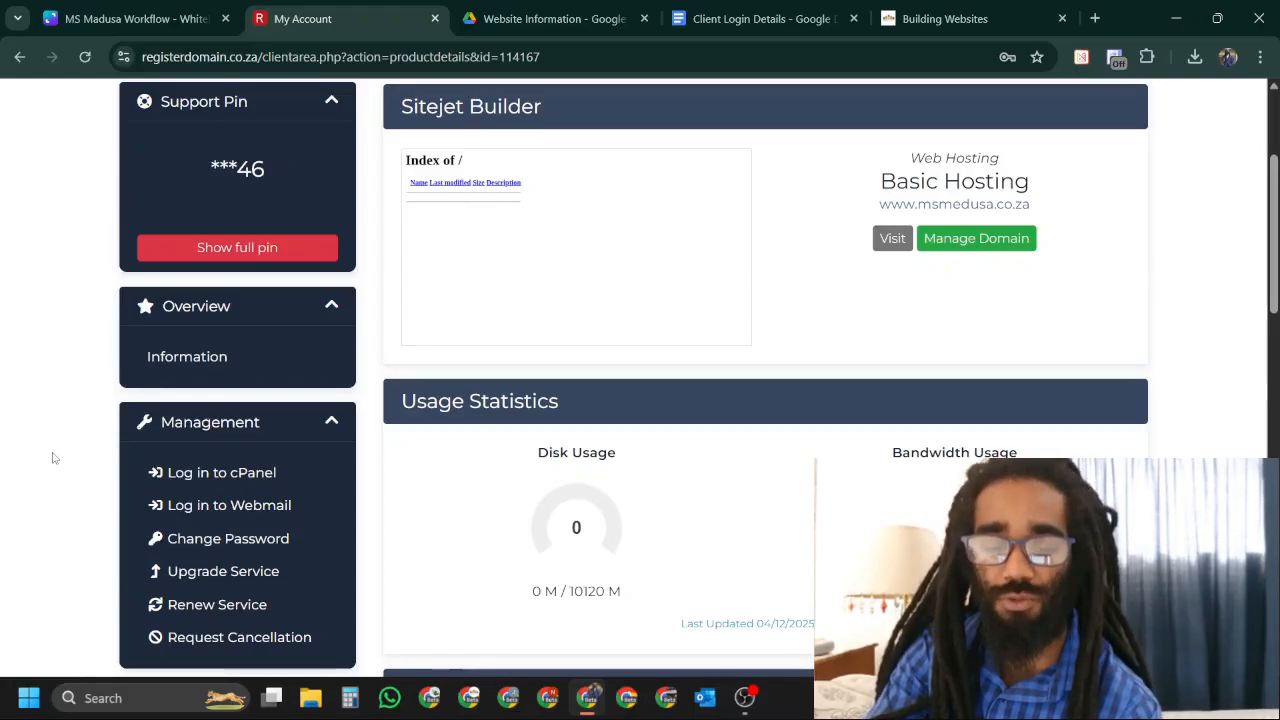
Log in to cPanel for the msmedusa.co.za Basic Hosting service.
{"action": "left_click", "coordinate": [230, 472]}
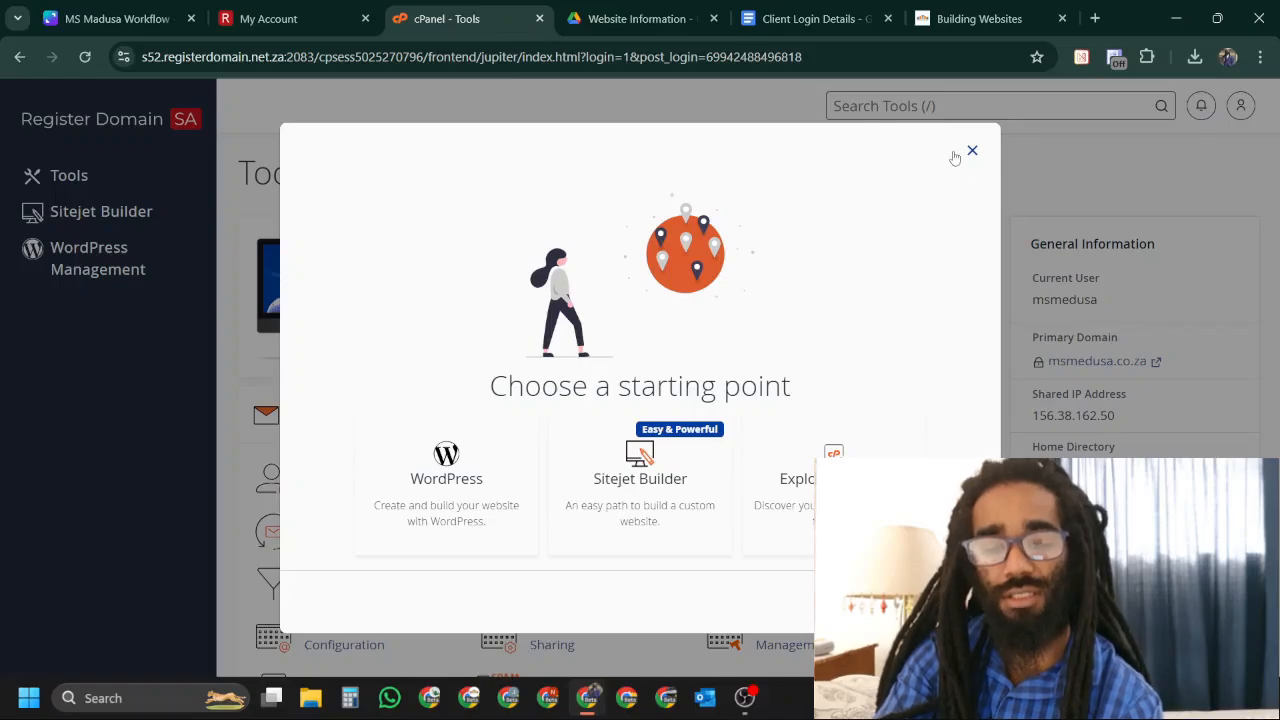
Choose WordPress as the starting point and skip the plugin offer to reach the installer.
{"action": "left_click", "coordinate": [477, 466]}
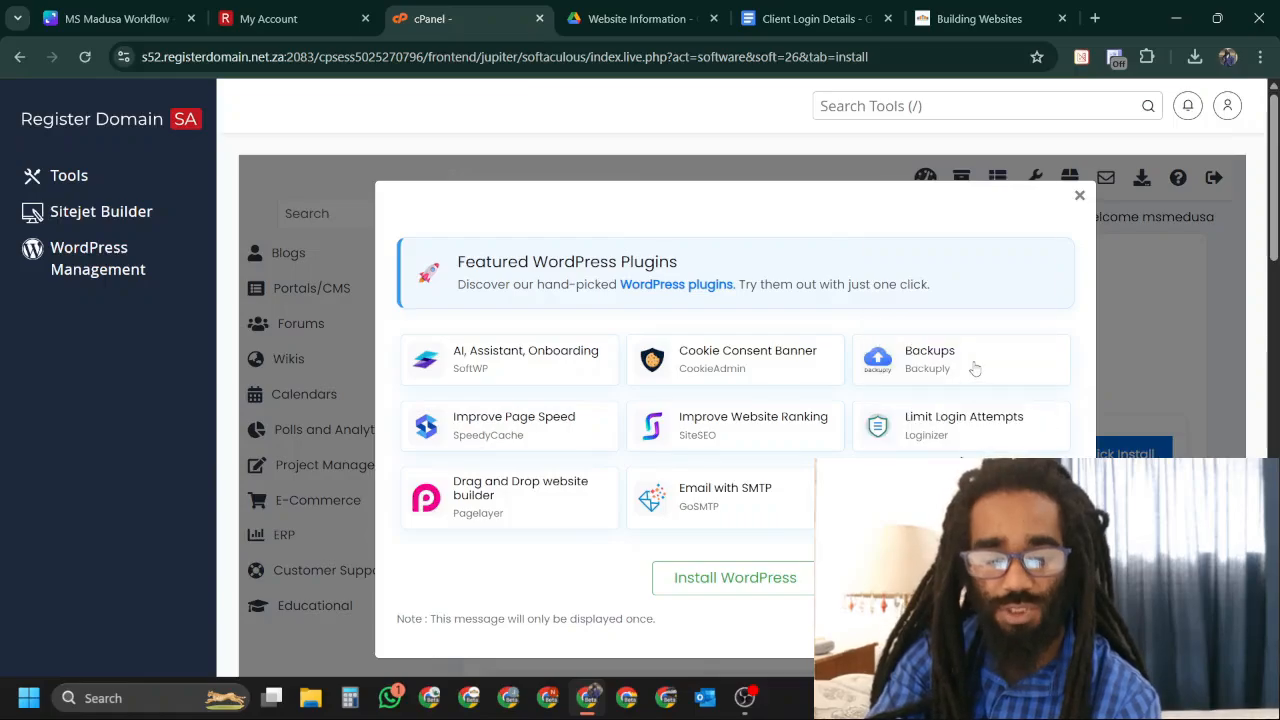
{"action": "scroll", "coordinate": [640, 400], "scroll_direction": "down", "scroll_amount": 2}
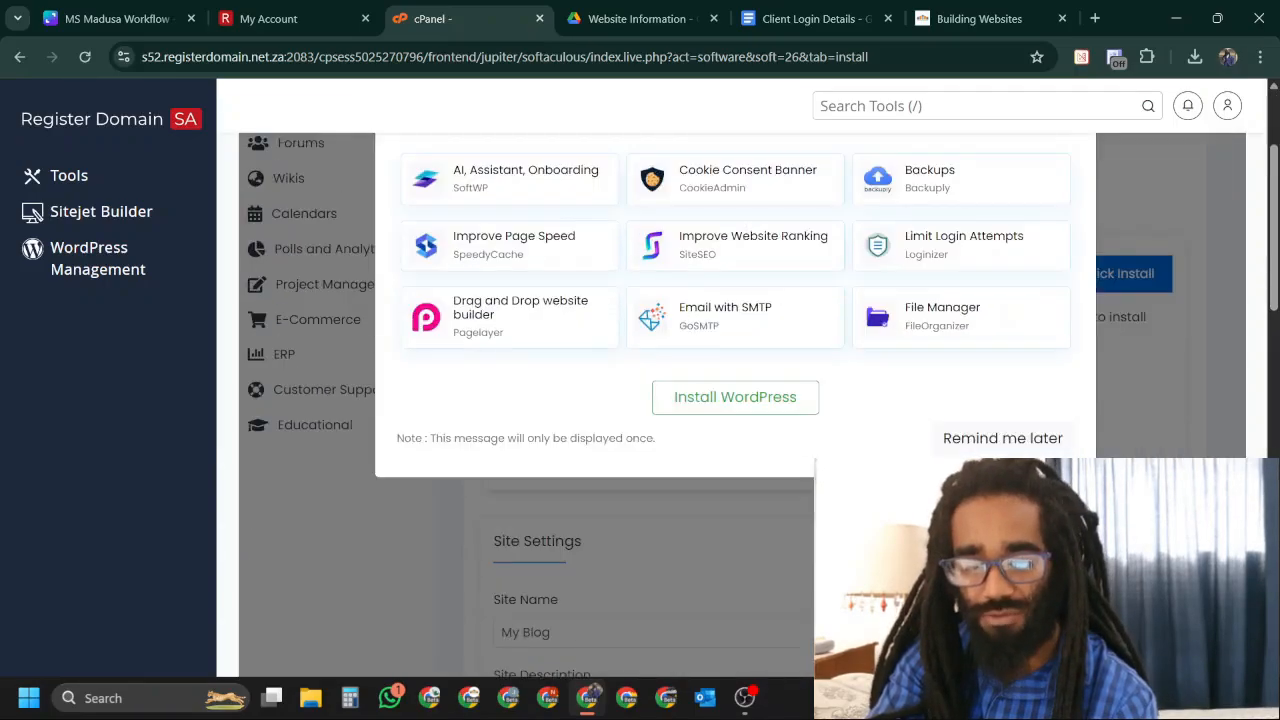
{"action": "scroll", "coordinate": [640, 400], "scroll_direction": "up", "scroll_amount": 1}
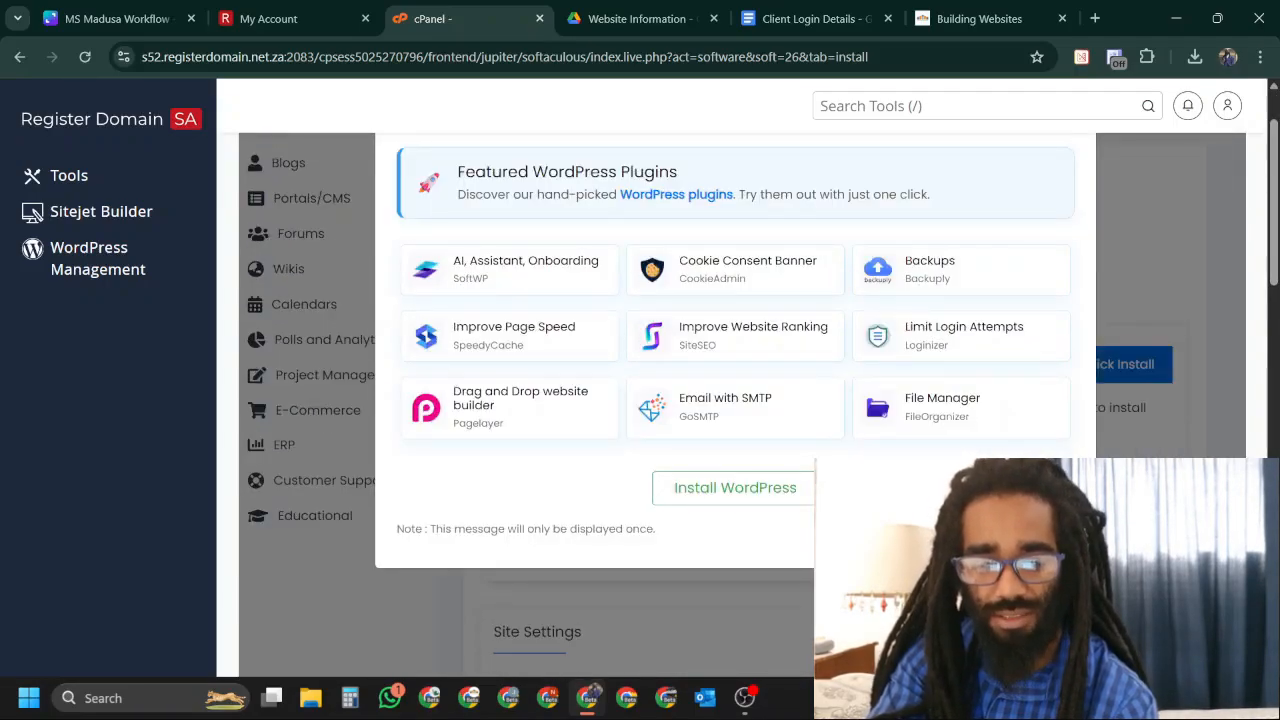
{"action": "left_click", "coordinate": [758, 505]}
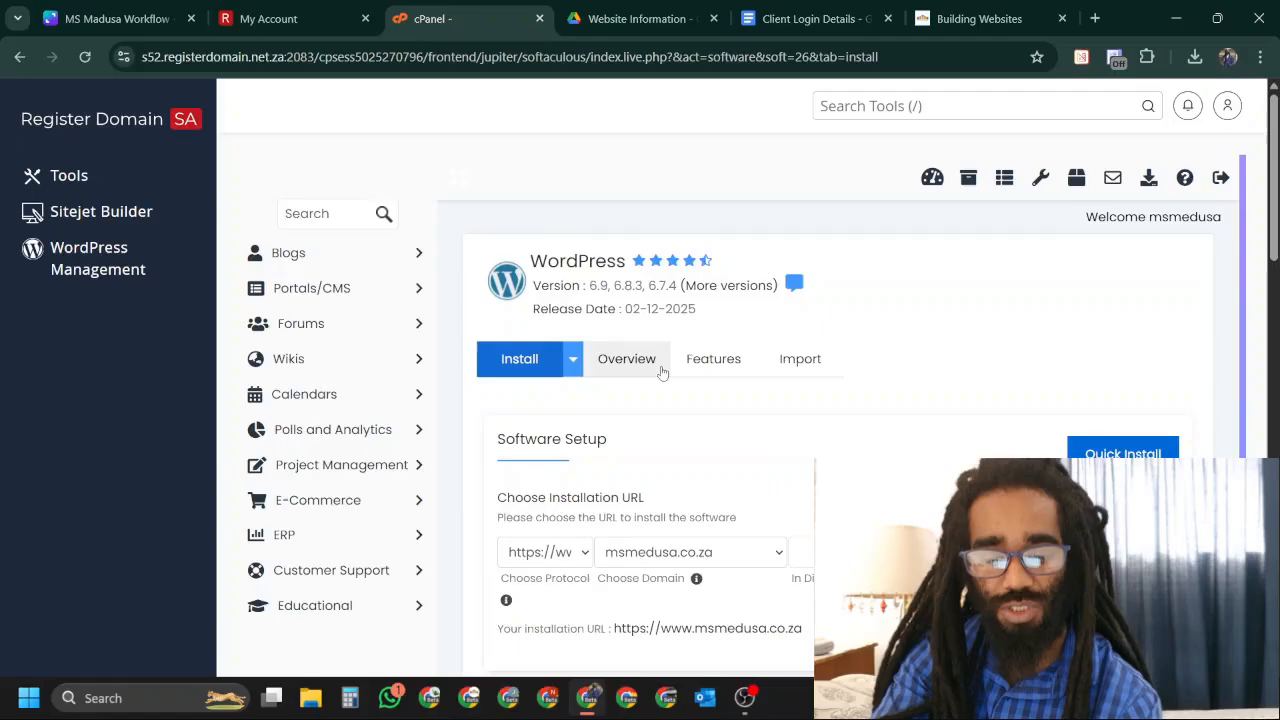
{"action": "scroll", "coordinate": [852, 394], "scroll_direction": "down", "scroll_amount": 1}
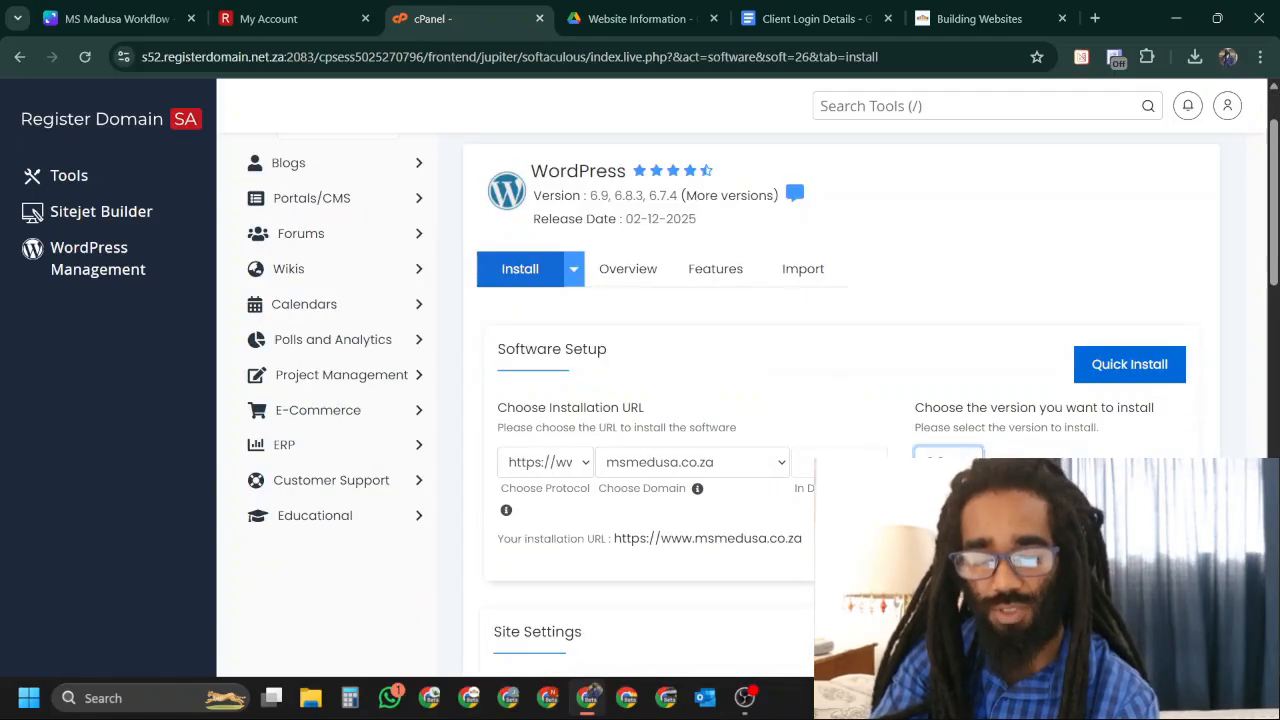
{"action": "scroll", "coordinate": [1006, 351], "scroll_direction": "down", "scroll_amount": 2}
{"action": "scroll", "coordinate": [1006, 351], "scroll_direction": "up", "scroll_amount": 1}
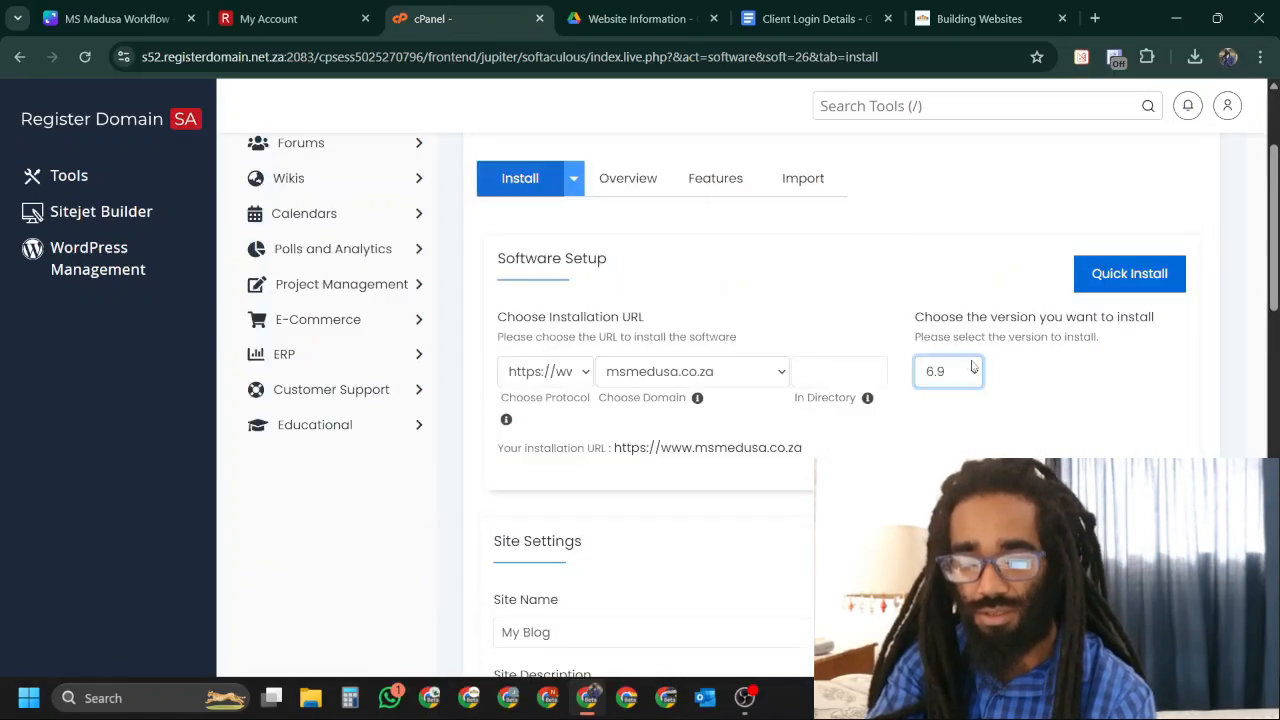
{"action": "left_click", "coordinate": [975, 372]}
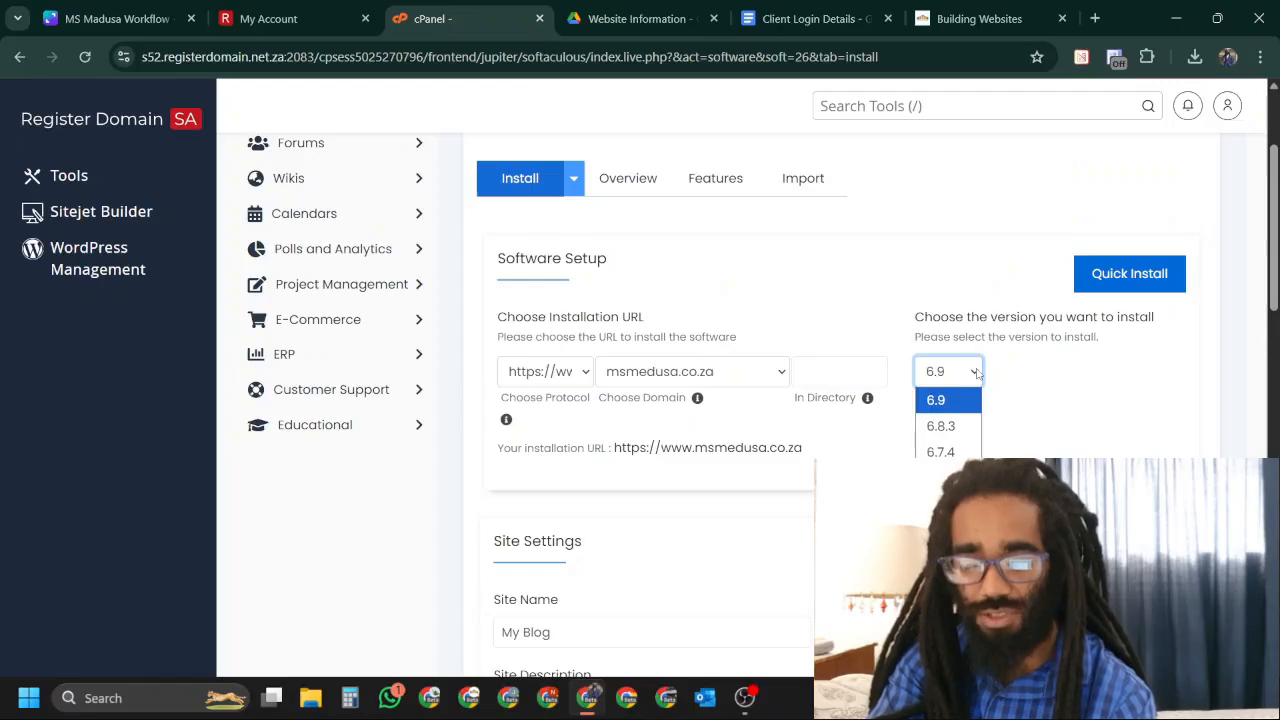
{"action": "left_click", "coordinate": [975, 372]}
{"action": "left_click", "coordinate": [820, 370]}
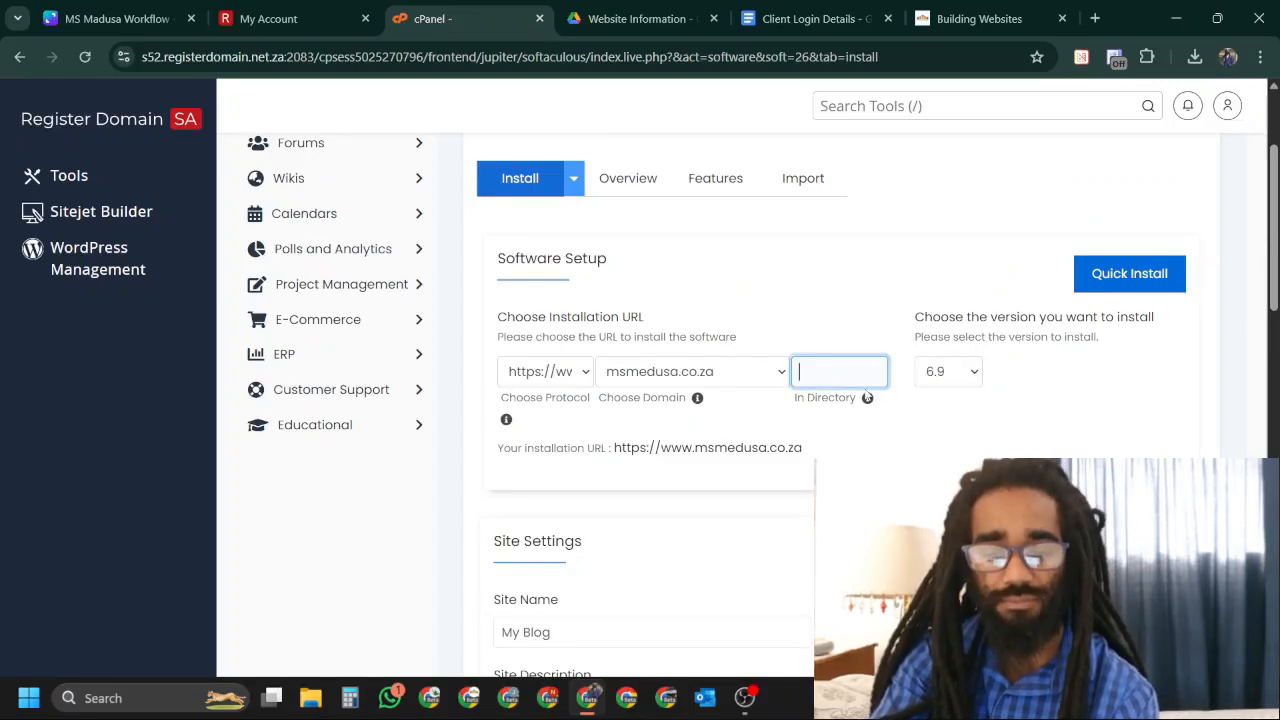
{"action": "mouse_move", "coordinate": [868, 400]}
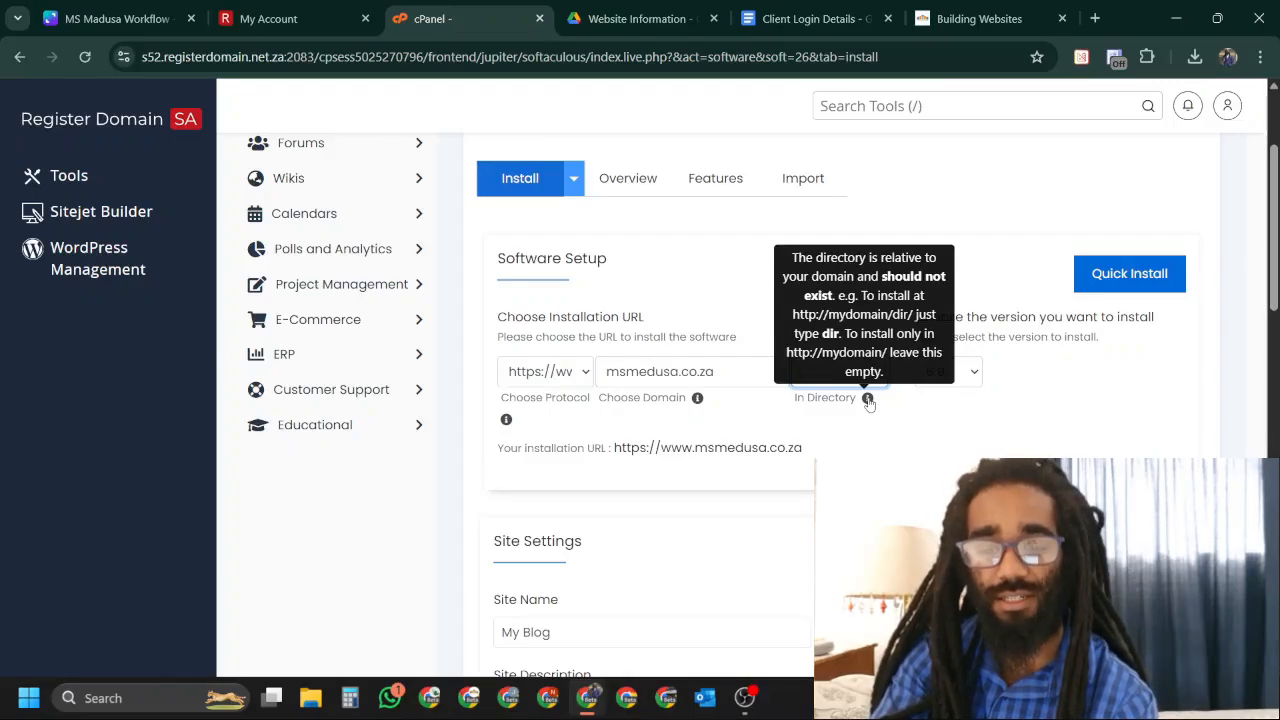
{"action": "left_click", "coordinate": [740, 289]}
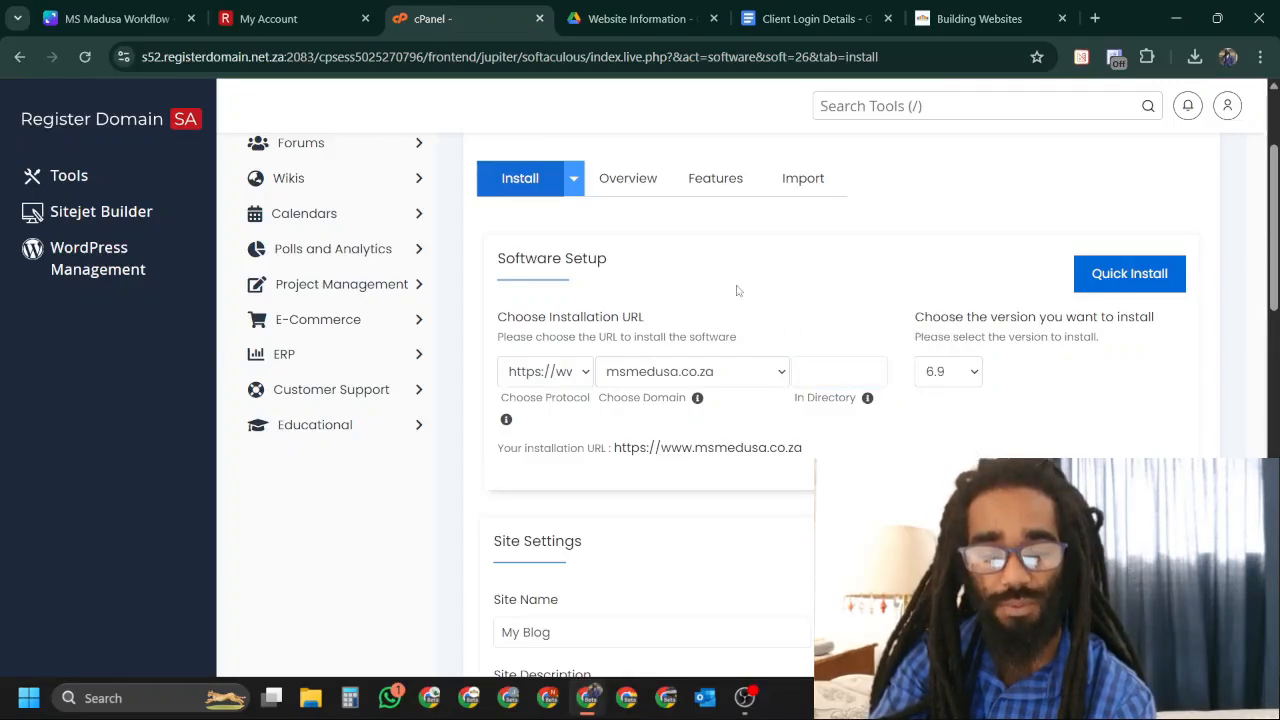
{"action": "left_click", "coordinate": [586, 380]}
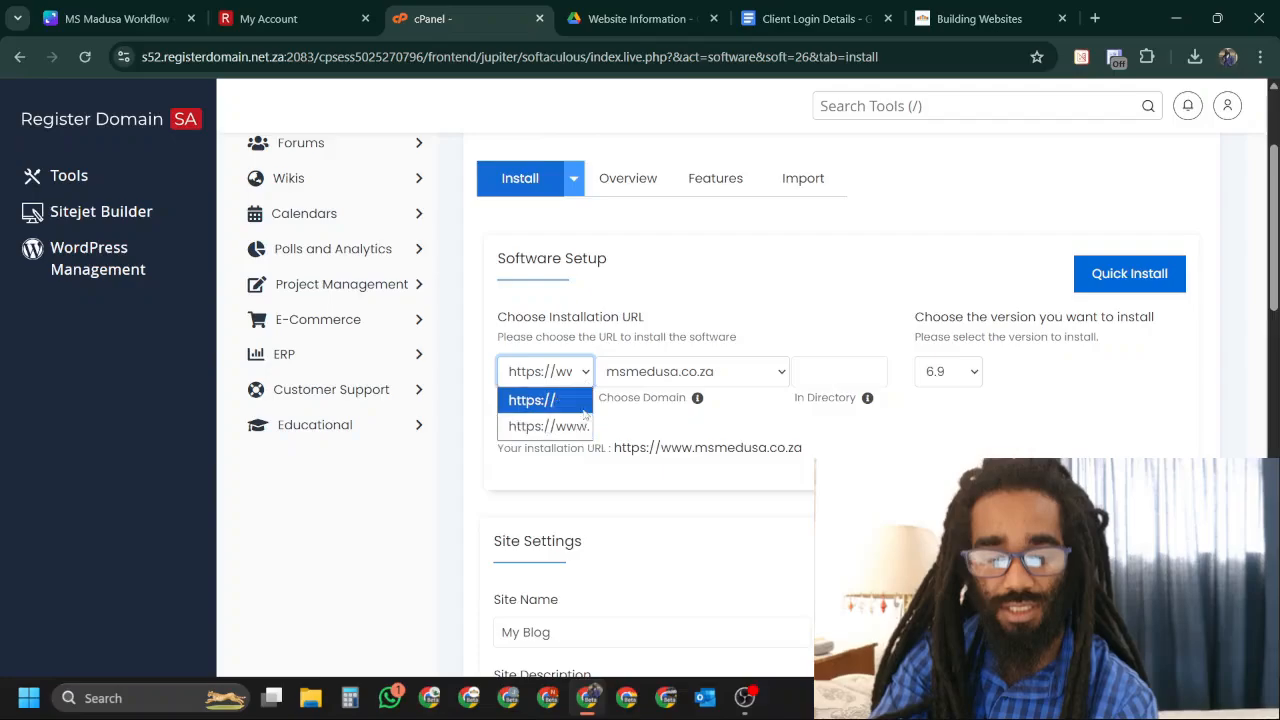
{"action": "left_click", "coordinate": [580, 428]}
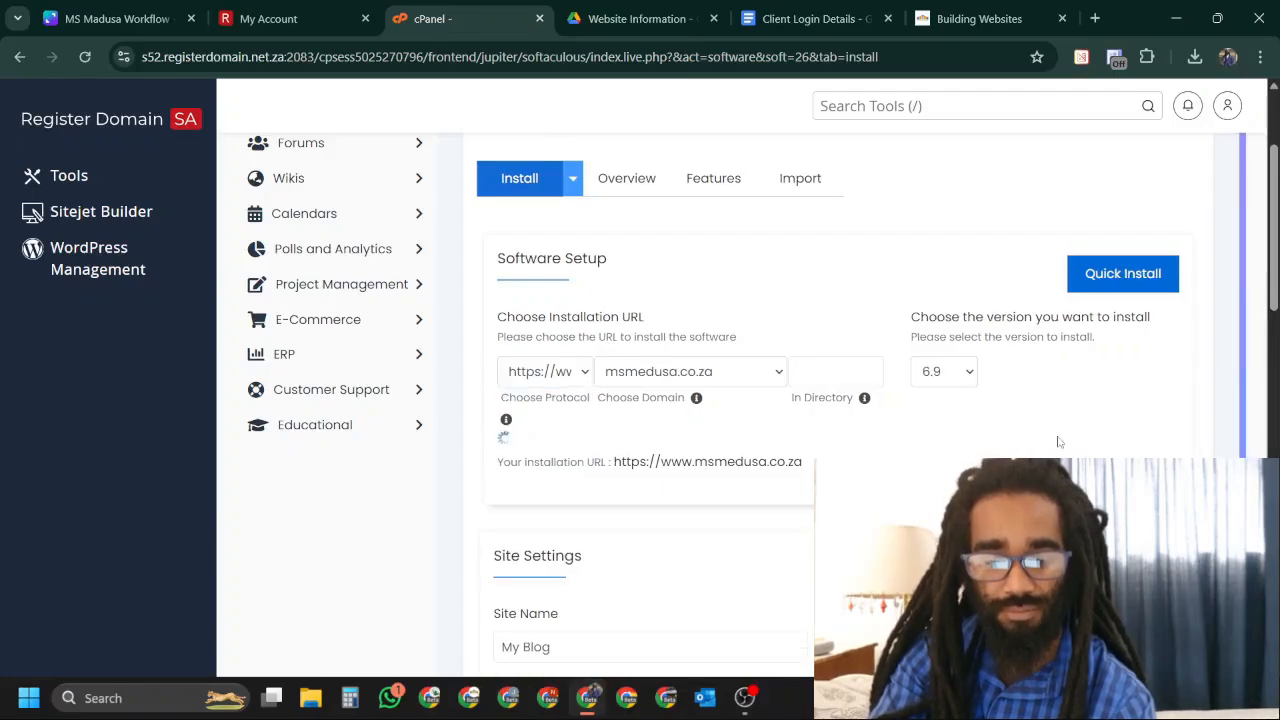
Review the Site Settings, including the default site name 'My Blog', and the plugin options.
{"action": "scroll", "coordinate": [1057, 441], "scroll_direction": "down", "scroll_amount": 2}
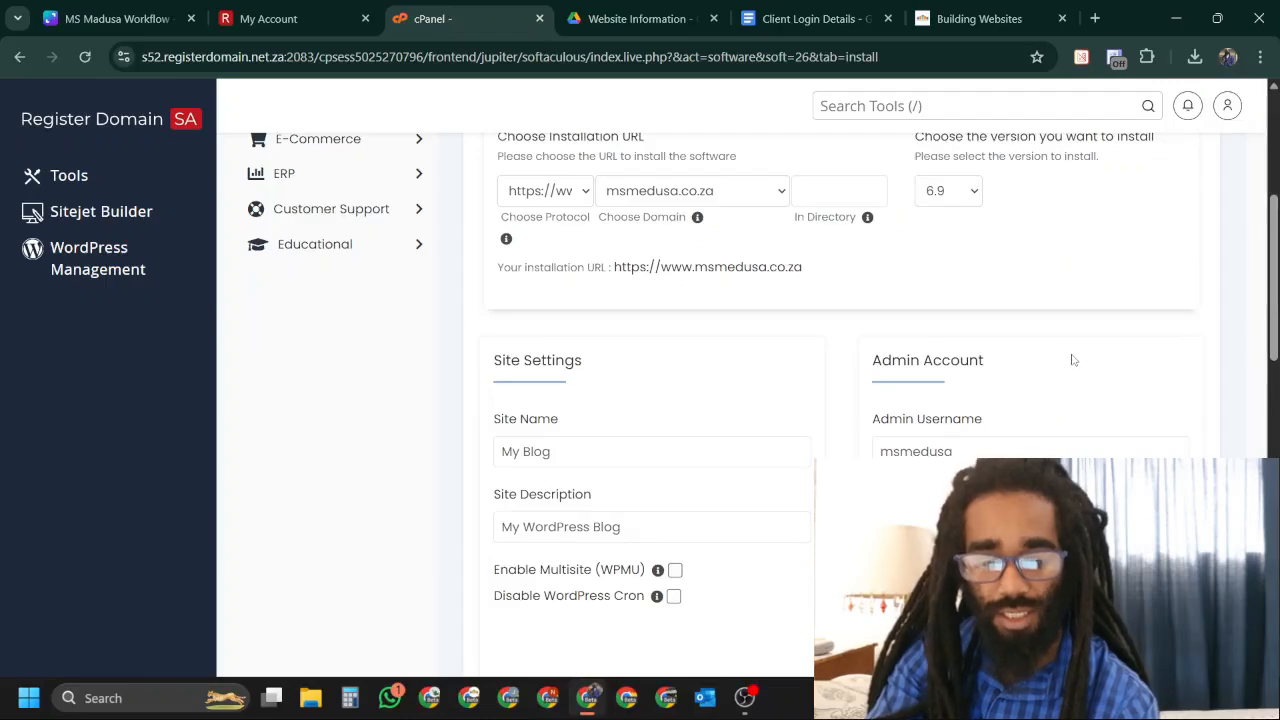
{"action": "scroll", "coordinate": [1073, 360], "scroll_direction": "down", "scroll_amount": 1}
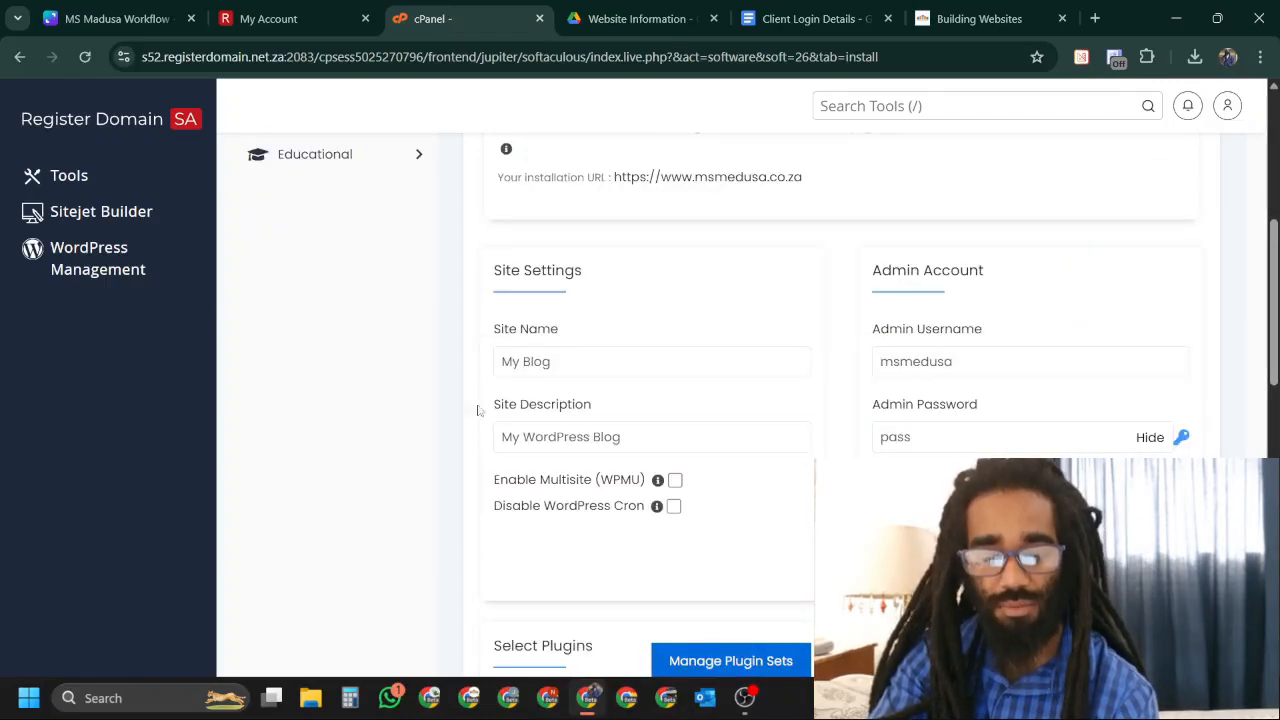
{"action": "left_click_drag", "start_coordinate": [632, 360], "coordinate": [470, 368]}
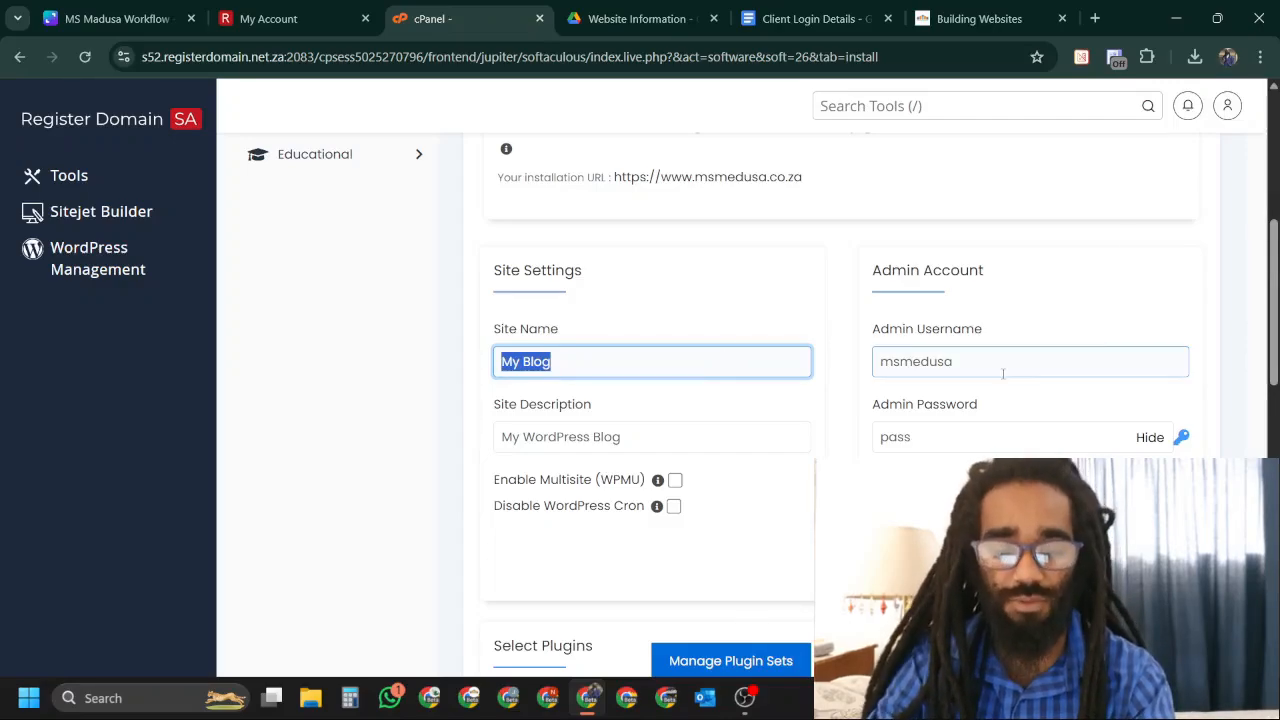
{"action": "scroll", "coordinate": [1140, 400], "scroll_direction": "down", "scroll_amount": 6}
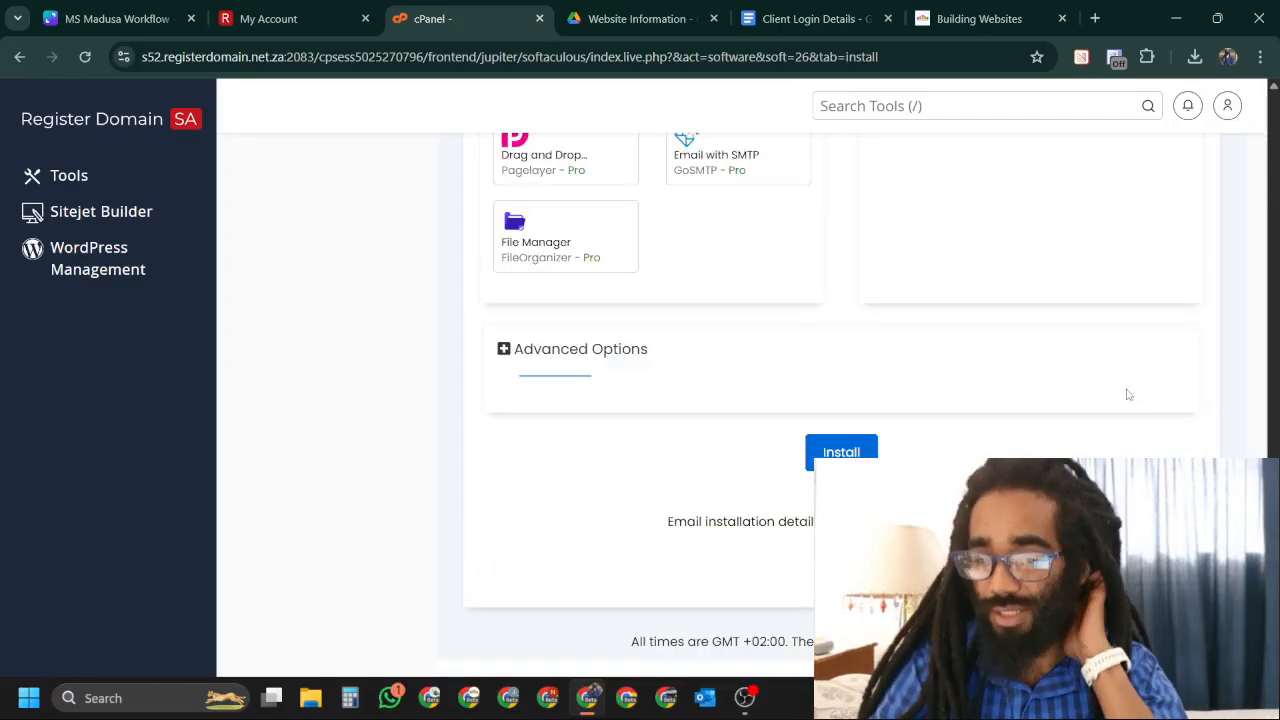
{"action": "scroll", "coordinate": [1131, 396], "scroll_direction": "up", "scroll_amount": 2}
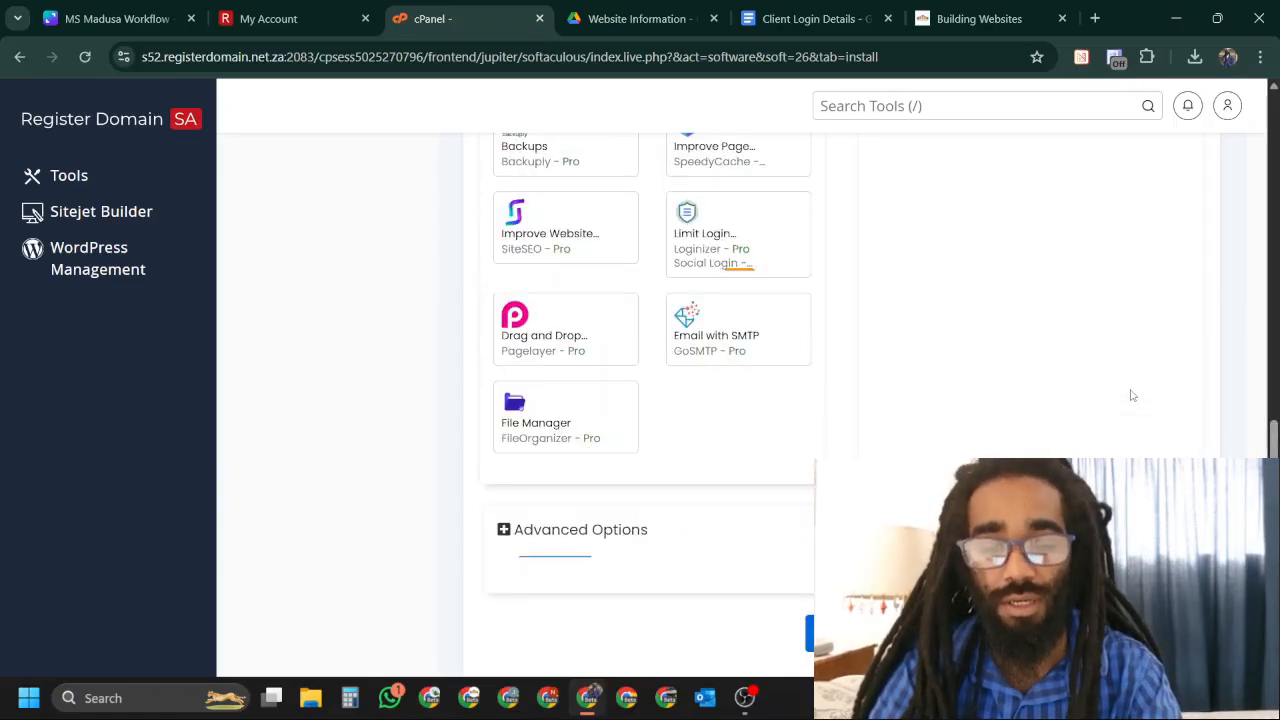
{"action": "scroll", "coordinate": [1131, 396], "scroll_direction": "up", "scroll_amount": 2}
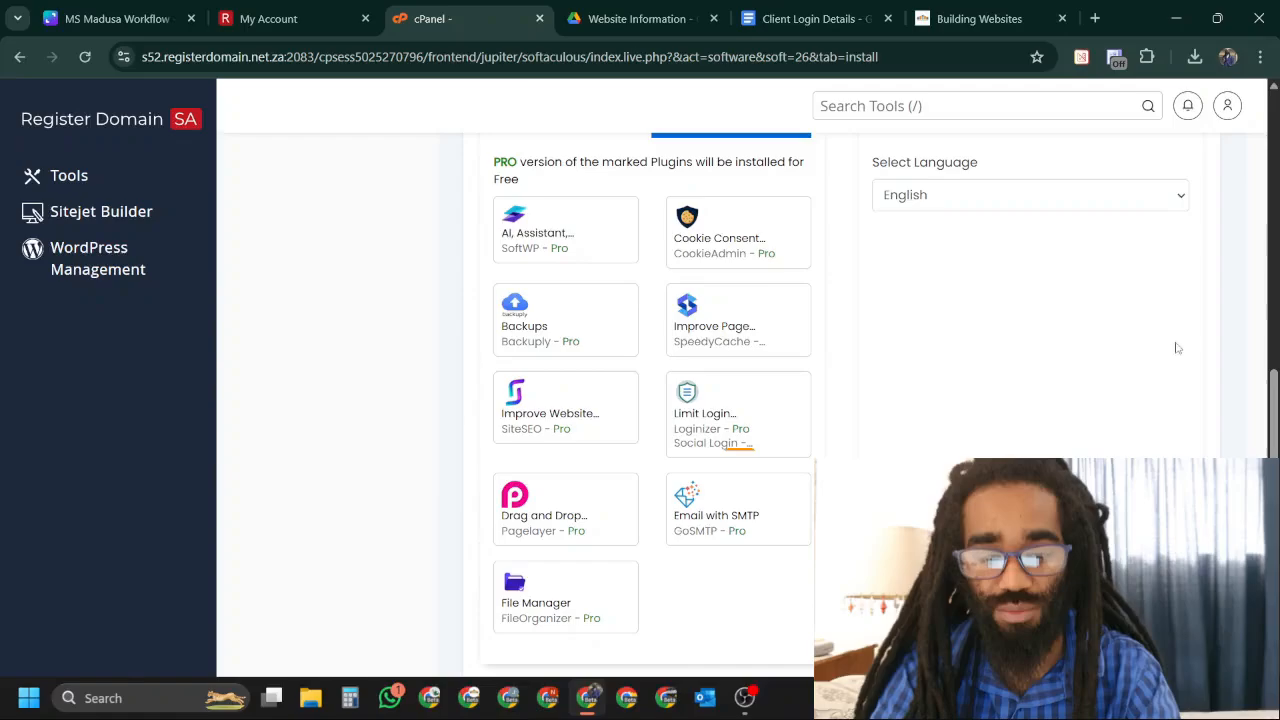
{"action": "scroll", "coordinate": [1180, 344], "scroll_direction": "down", "scroll_amount": 4}
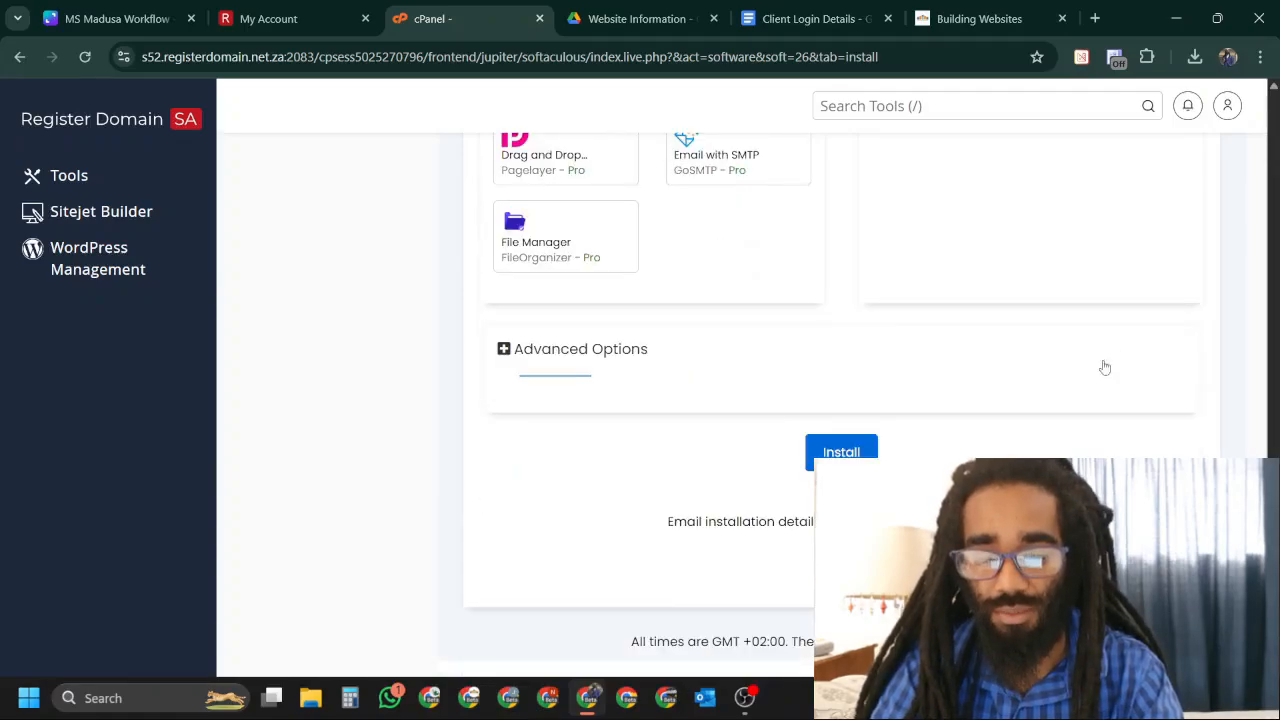
Install WordPress on msmedusa.co.za and review the installation result.
{"action": "left_click", "coordinate": [841, 452]}
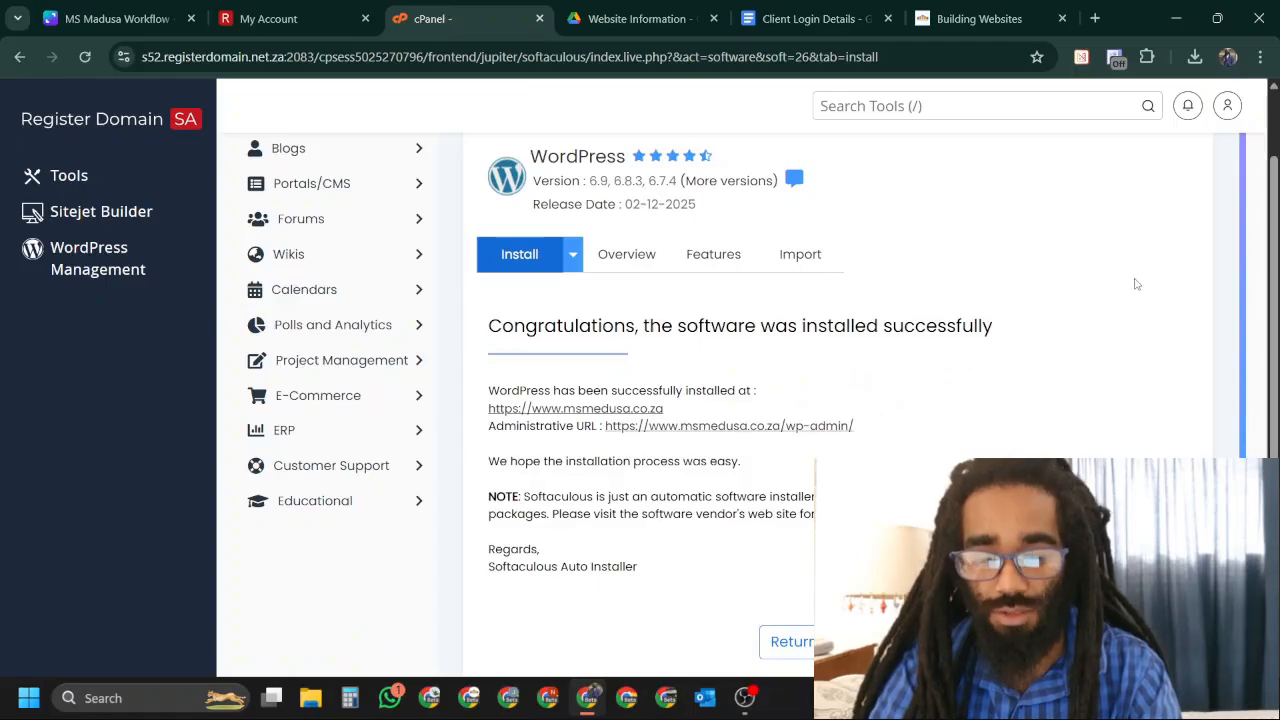
{"action": "scroll", "coordinate": [1135, 284], "scroll_direction": "down", "scroll_amount": 1}
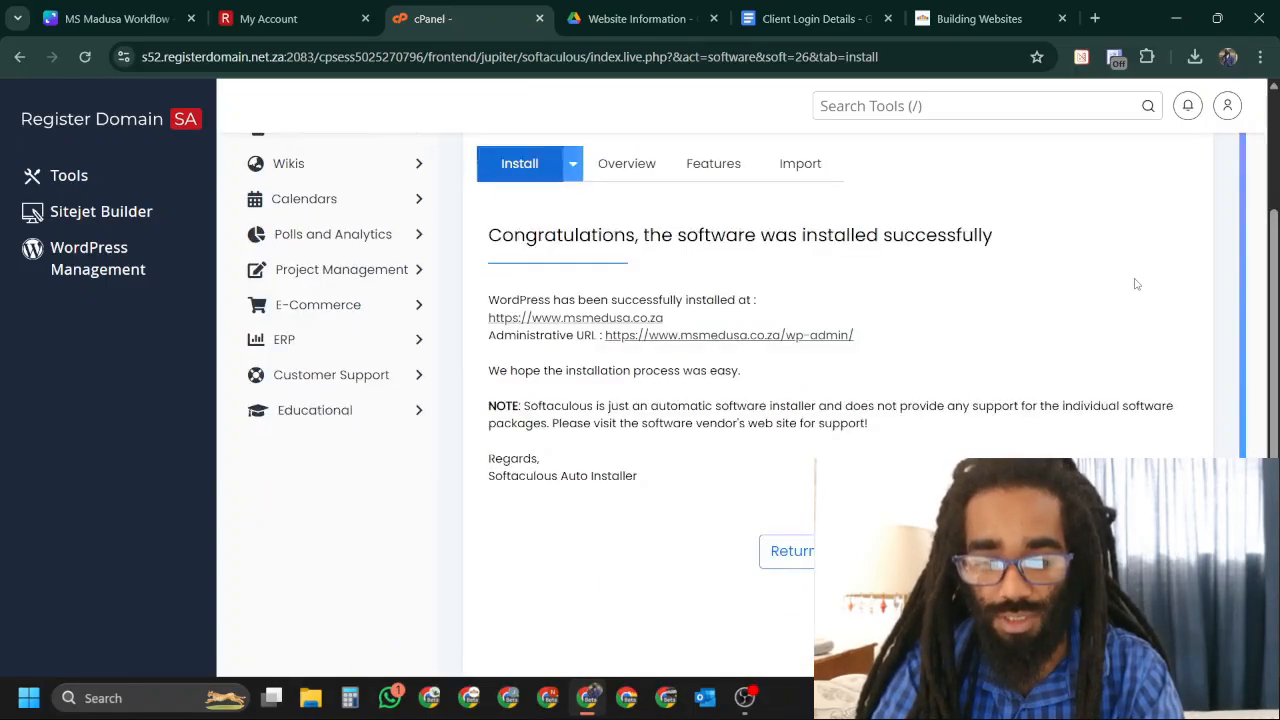
{"action": "scroll", "coordinate": [1135, 284], "scroll_direction": "down", "scroll_amount": 1}
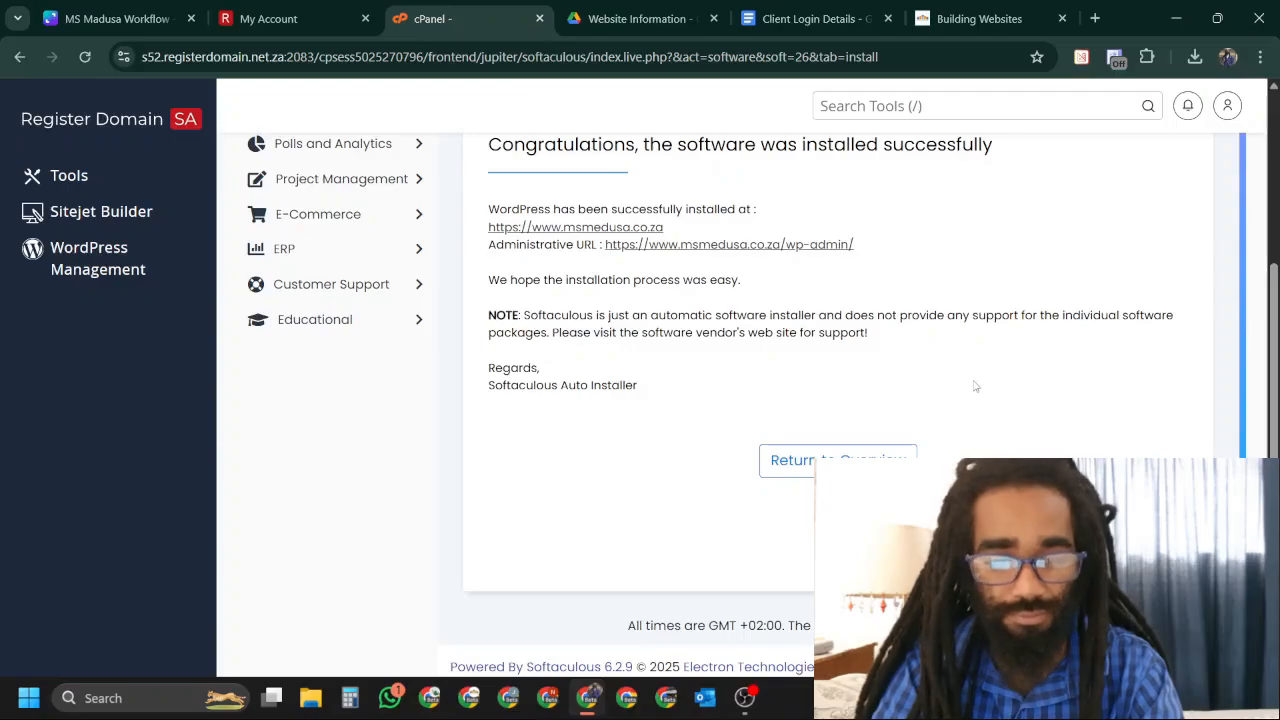
{"action": "scroll", "coordinate": [975, 386], "scroll_direction": "down", "scroll_amount": 1}
{"action": "scroll", "coordinate": [877, 346], "scroll_direction": "up", "scroll_amount": 4}
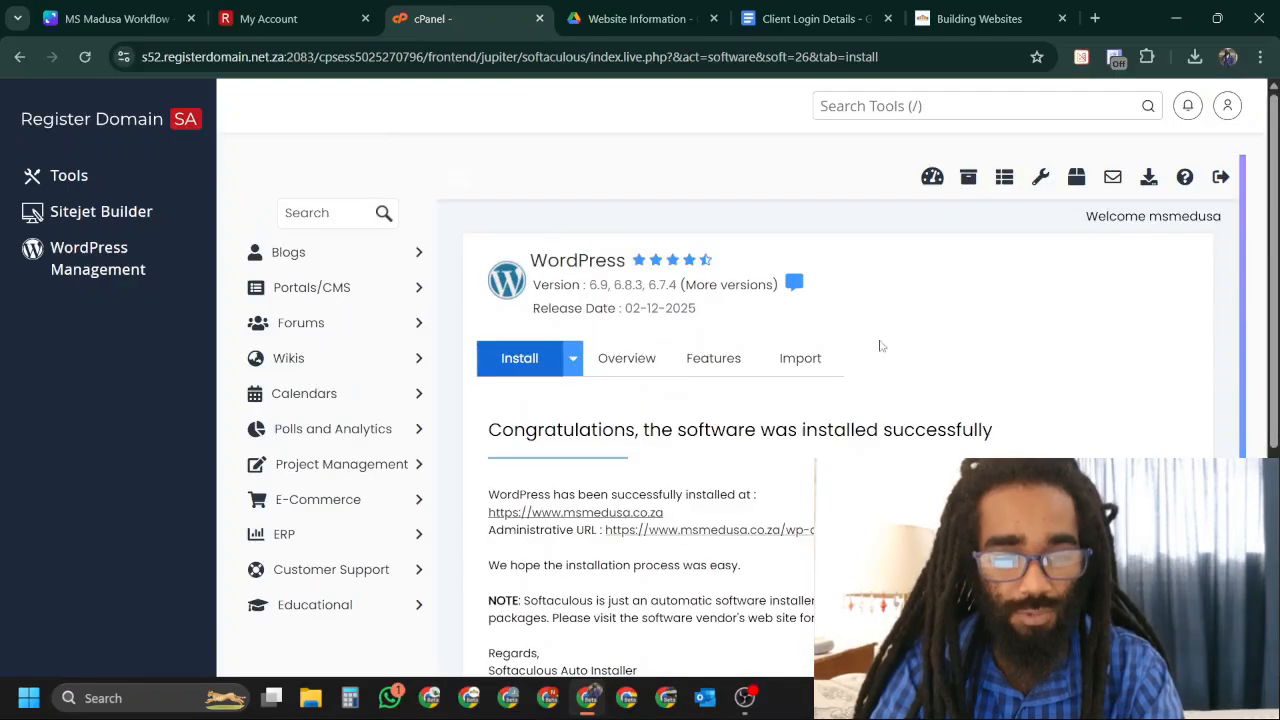
Back in cPanel Tools, dismiss the Sitejet banner and open Email Accounts.
{"action": "left_click", "coordinate": [60, 177]}
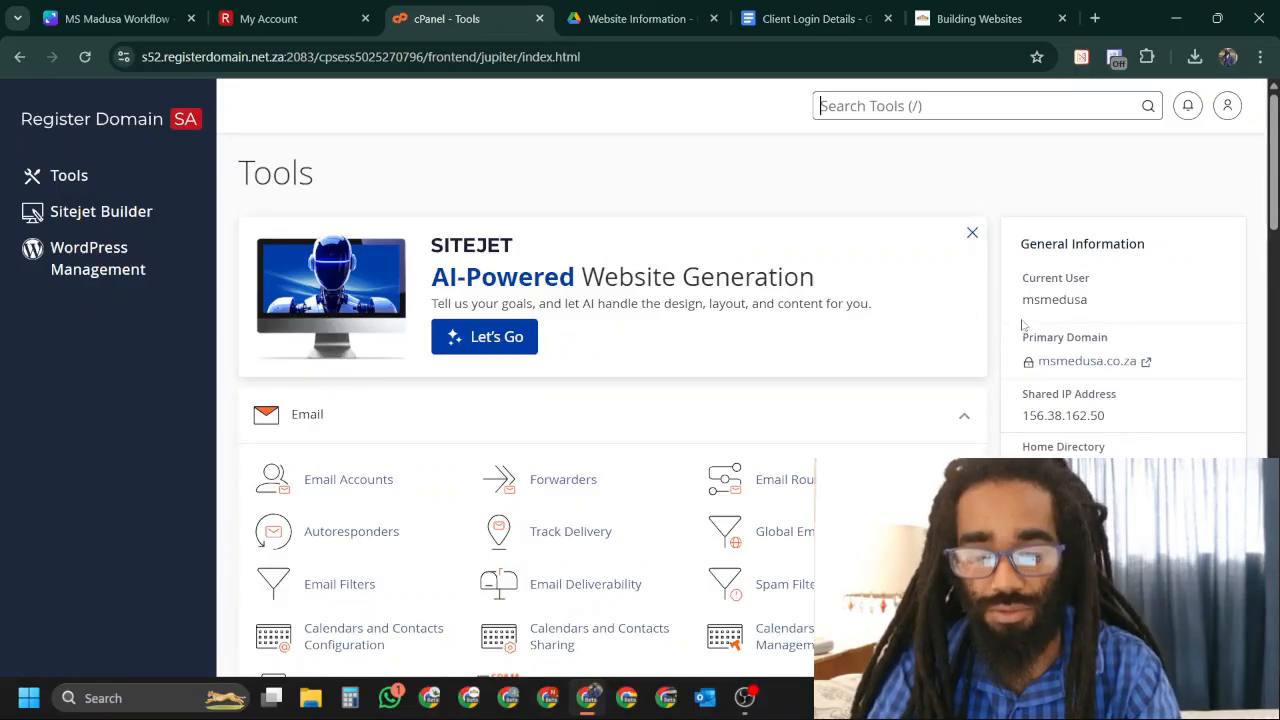
{"action": "left_click", "coordinate": [971, 234]}
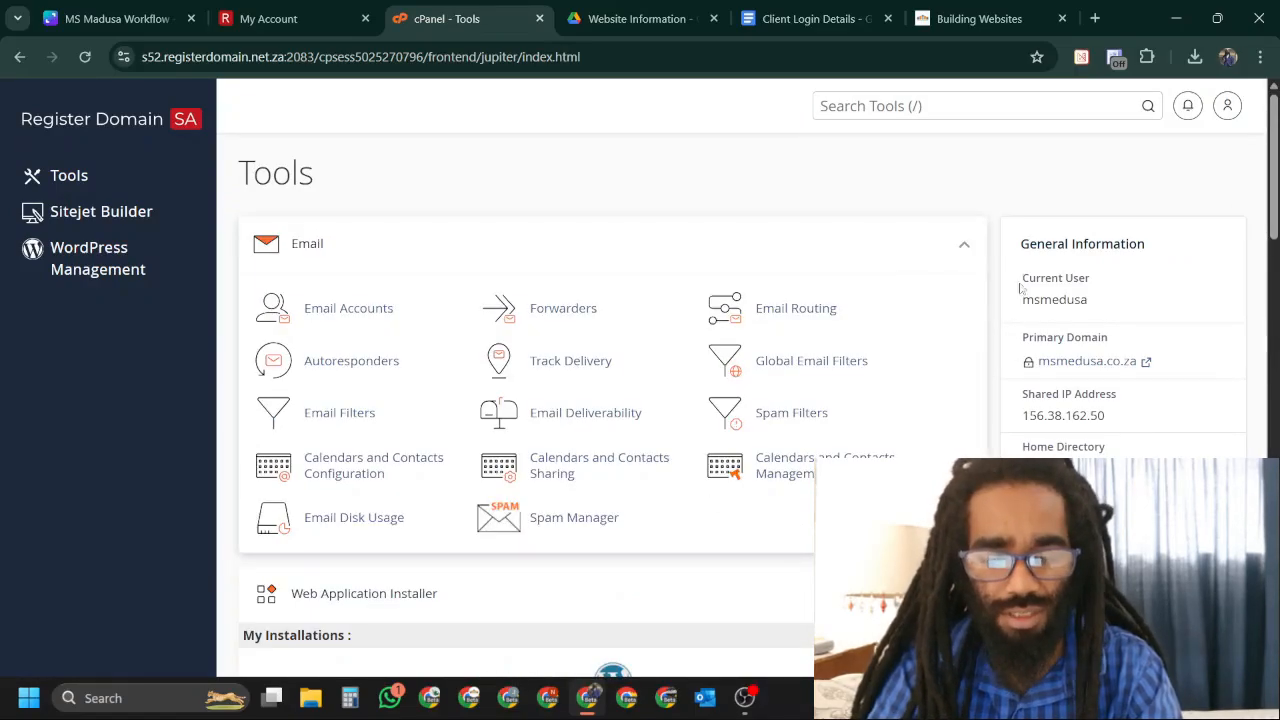
{"action": "left_click", "coordinate": [350, 310]}
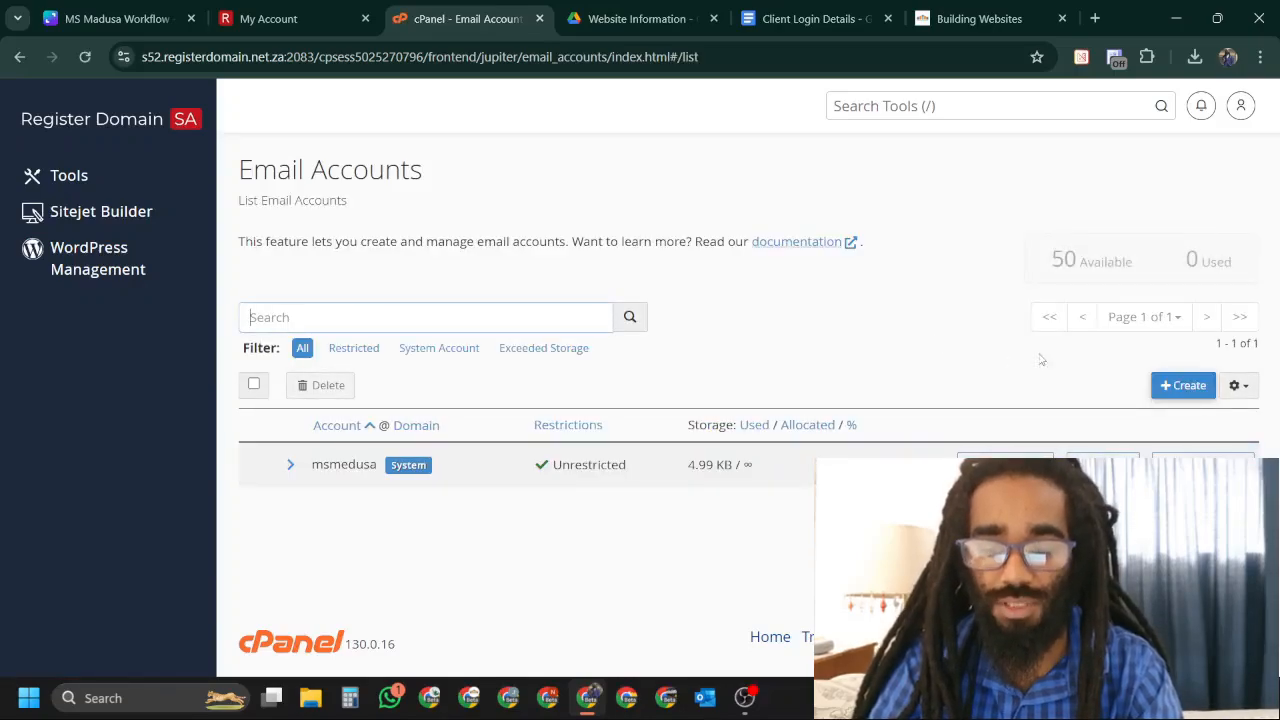
Create the 'admin' mailbox with a generated password, save it in Chrome, and open its webmail.
{"action": "left_click", "coordinate": [1183, 394]}
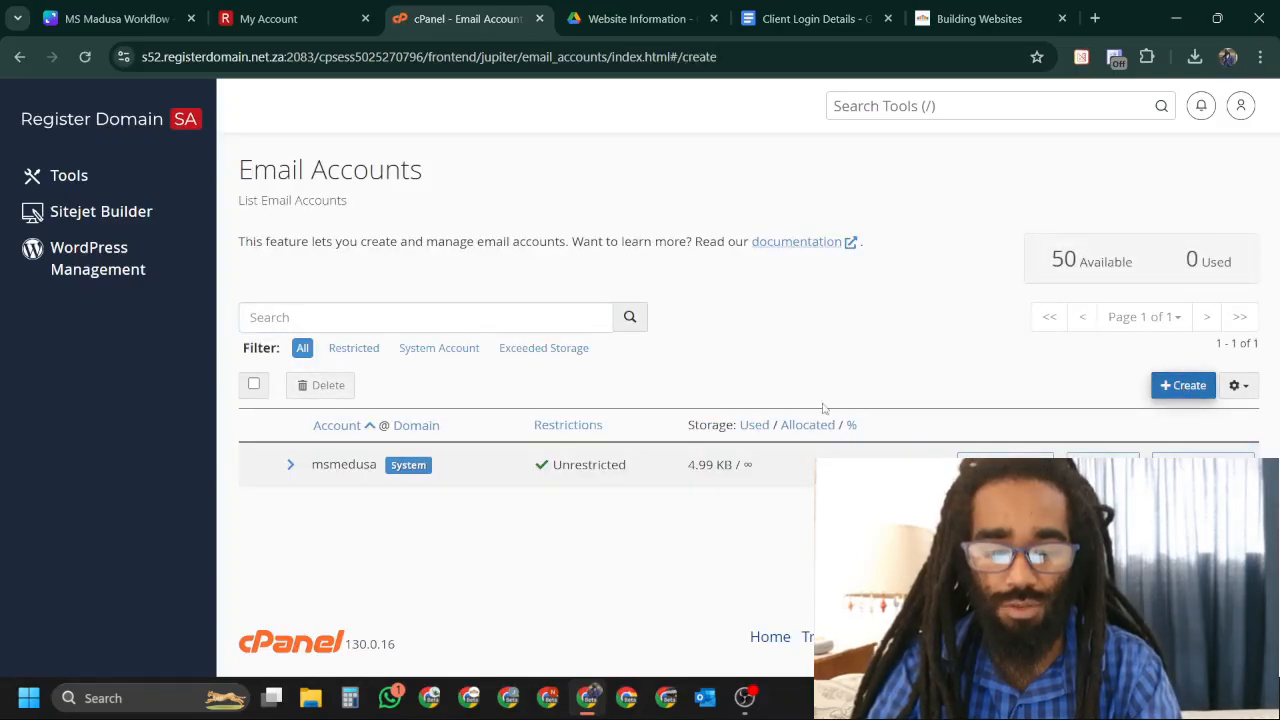
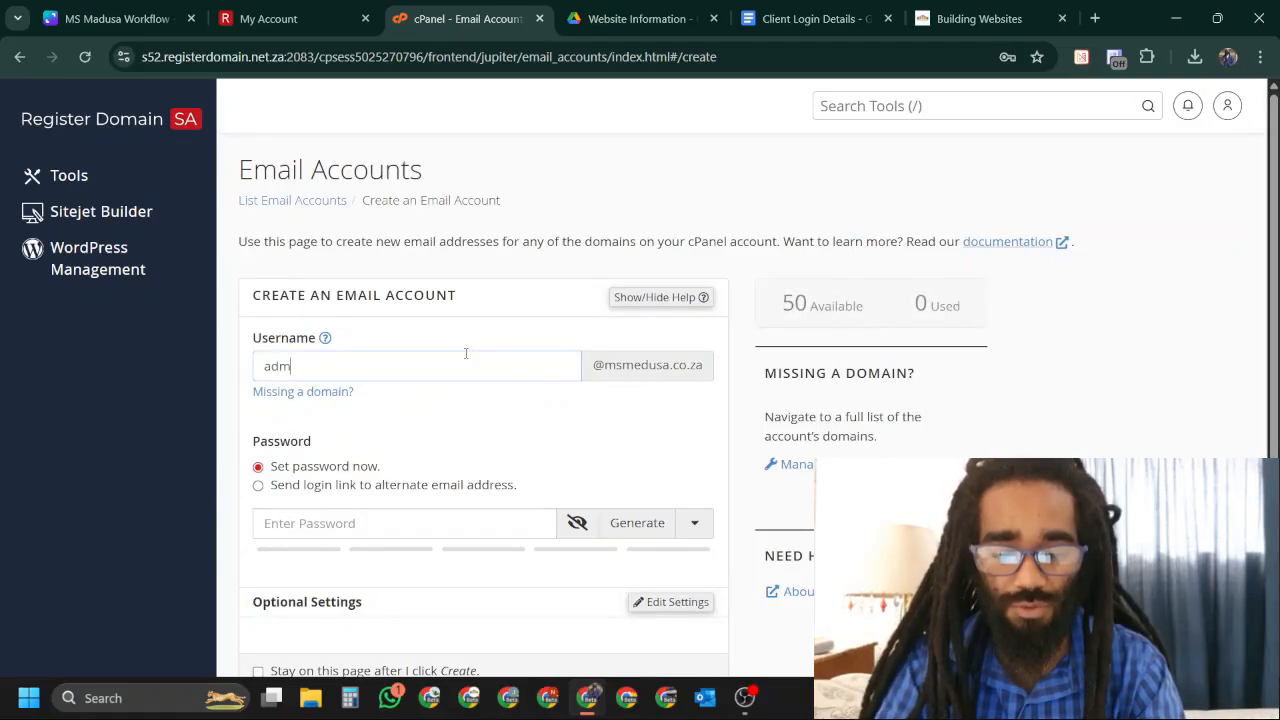
{"action": "left_click", "coordinate": [639, 531]}
{"action": "left_click_drag", "start_coordinate": [408, 524], "coordinate": [210, 527]}
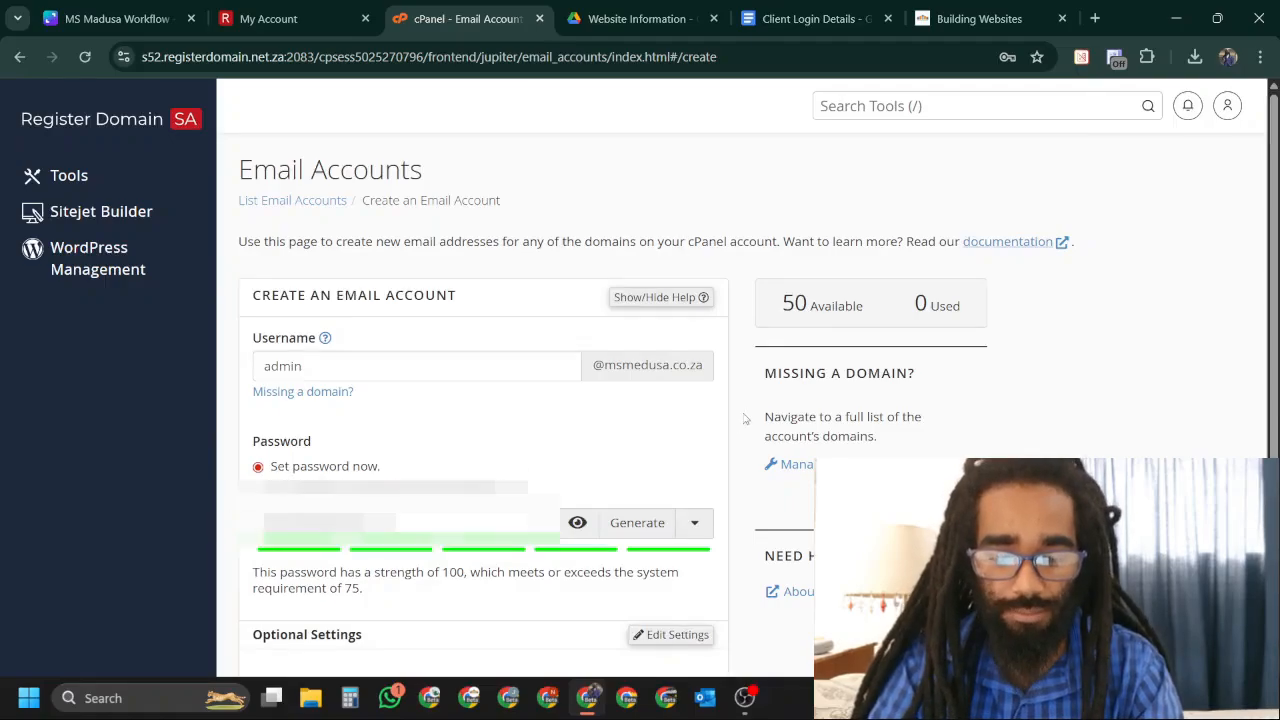
{"action": "scroll", "coordinate": [600, 449], "scroll_direction": "down", "scroll_amount": 3}
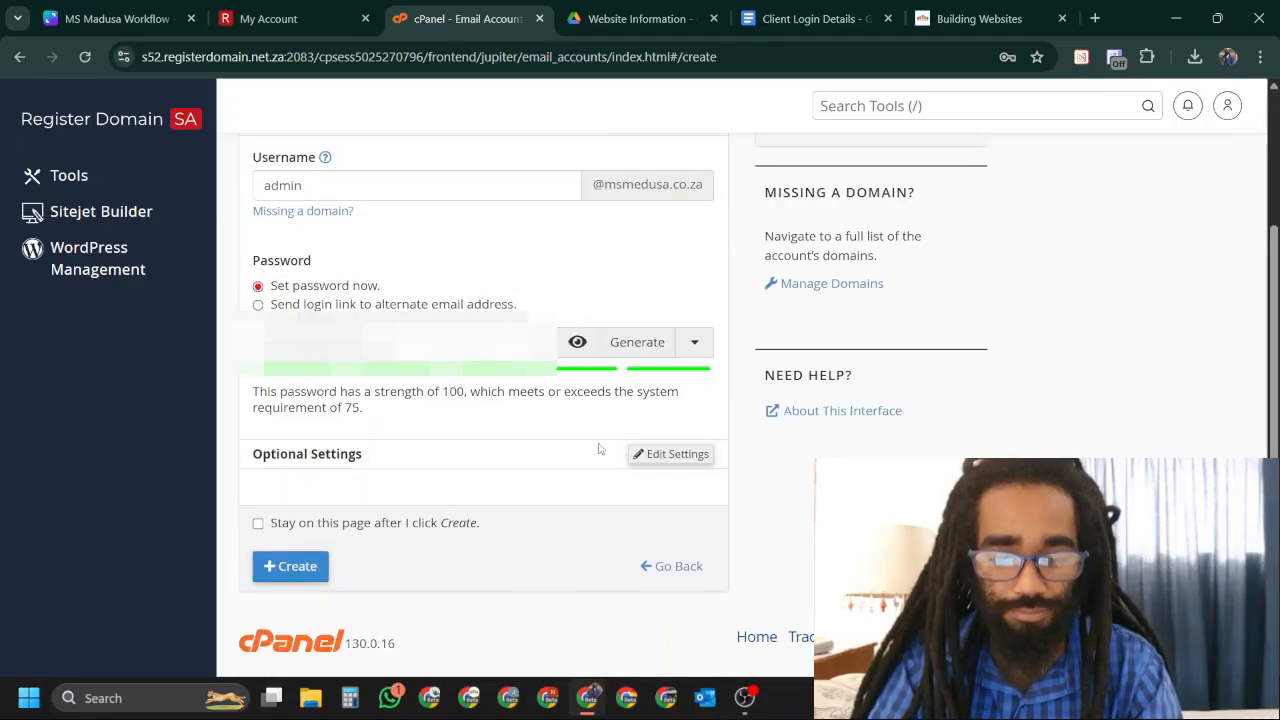
{"action": "left_click", "coordinate": [293, 578]}
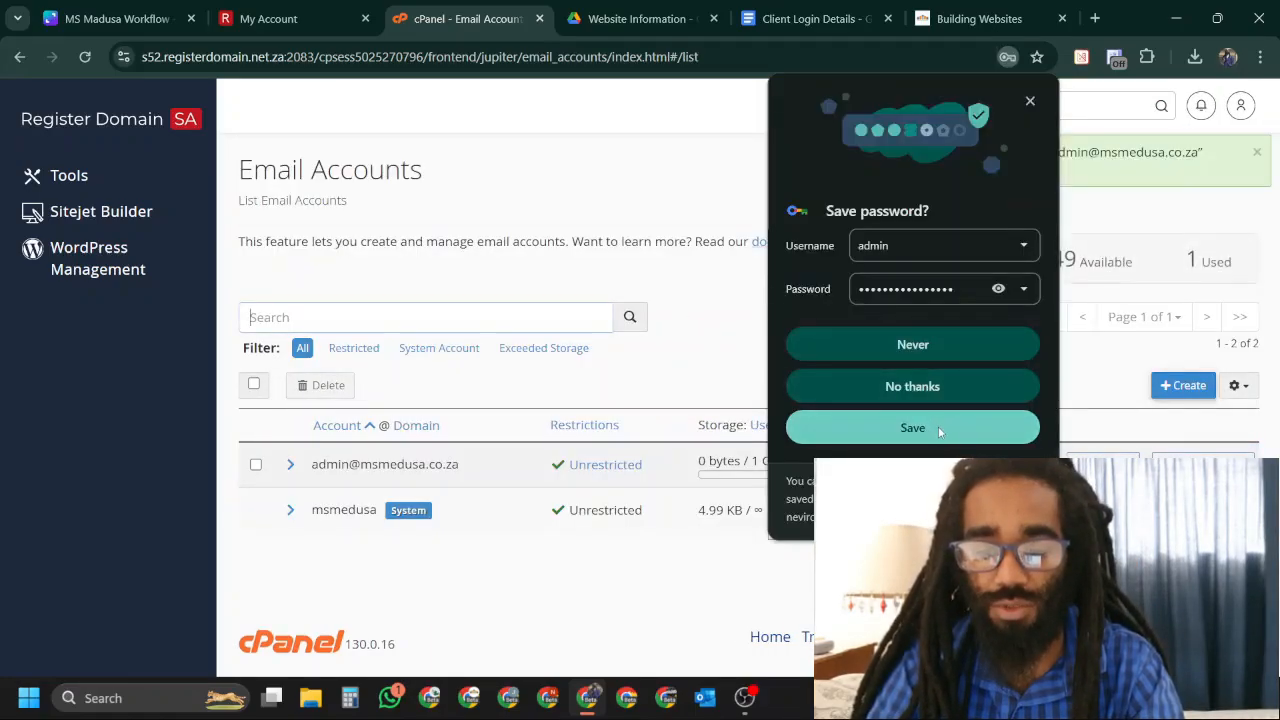
{"action": "left_click", "coordinate": [938, 426]}
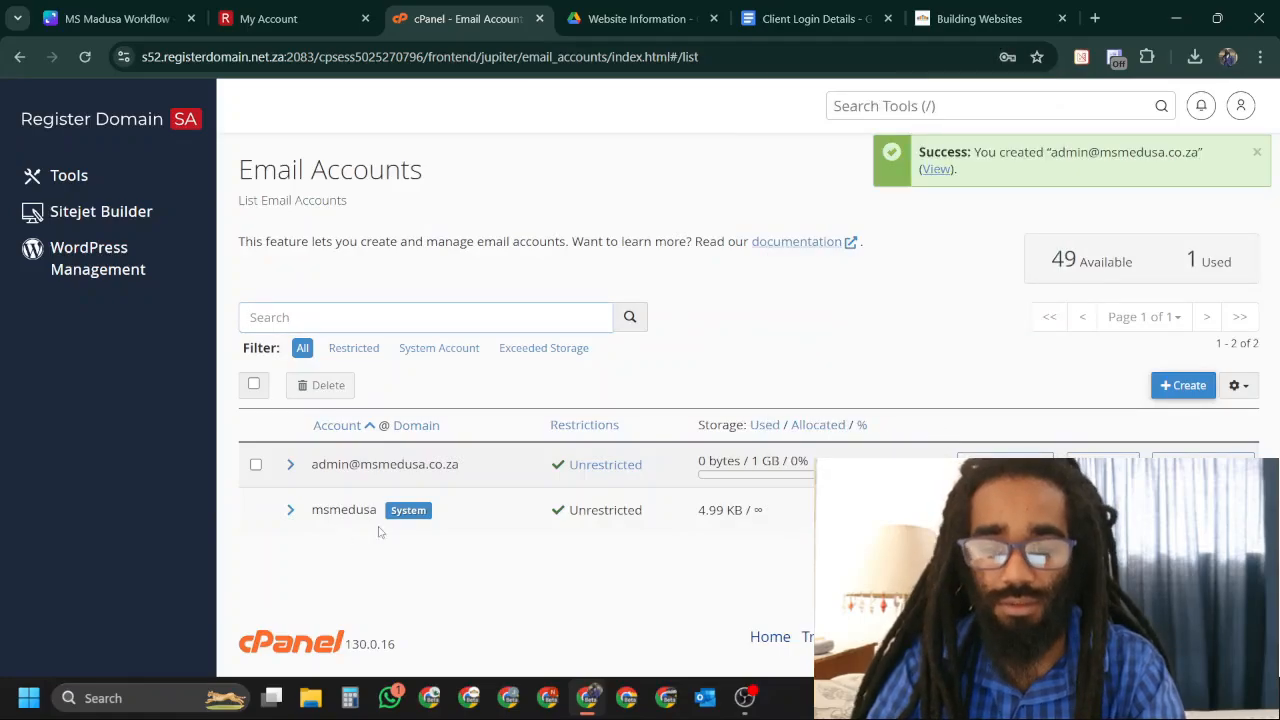
{"action": "left_click", "coordinate": [1005, 465]}
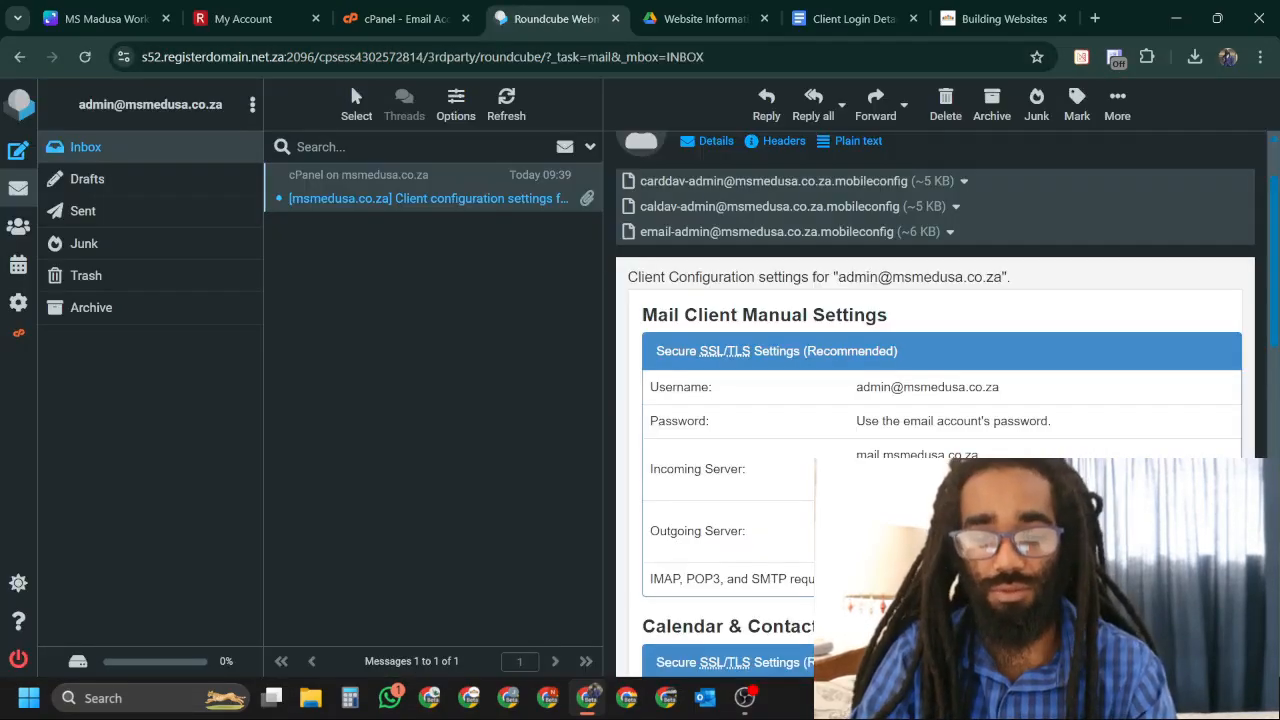
Select the Secure SSL/TLS settings text in the client configuration email.
{"action": "left_click_drag", "start_coordinate": [1000, 585], "coordinate": [646, 347]}
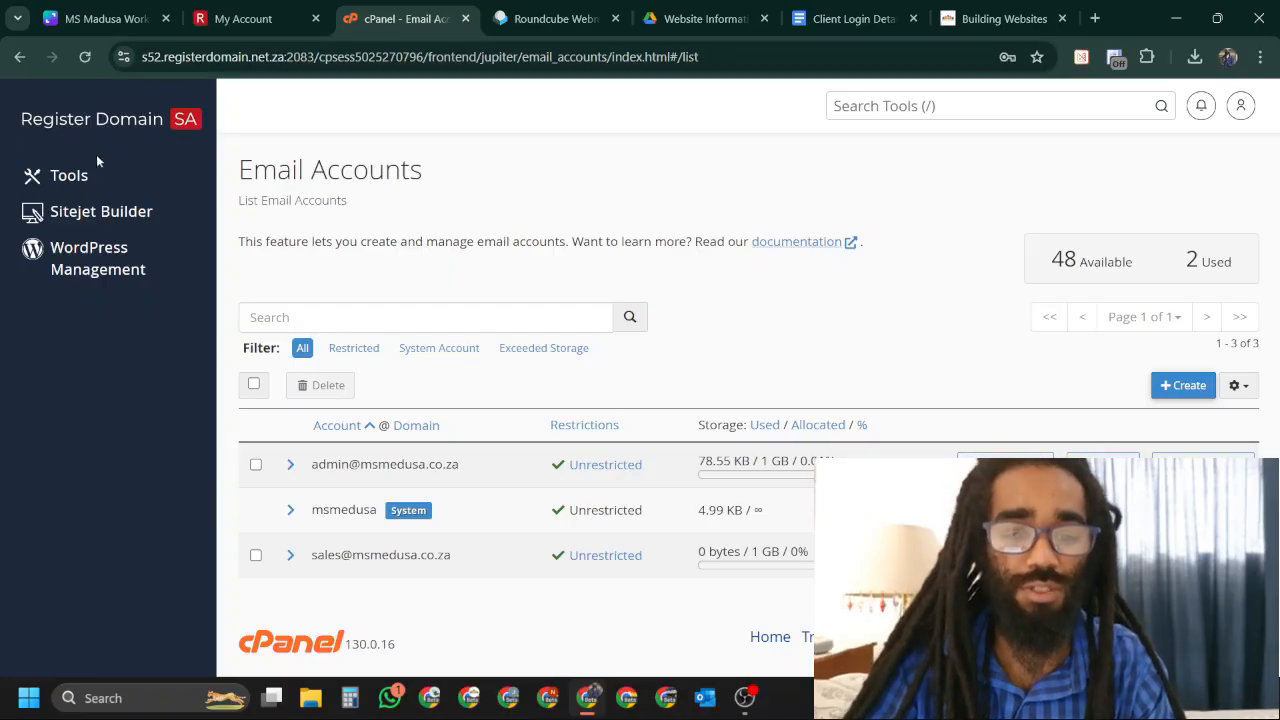
Open WordPress Management from cPanel Tools and scroll to the msmedusa.co.za site card.
{"action": "left_click", "coordinate": [69, 175]}
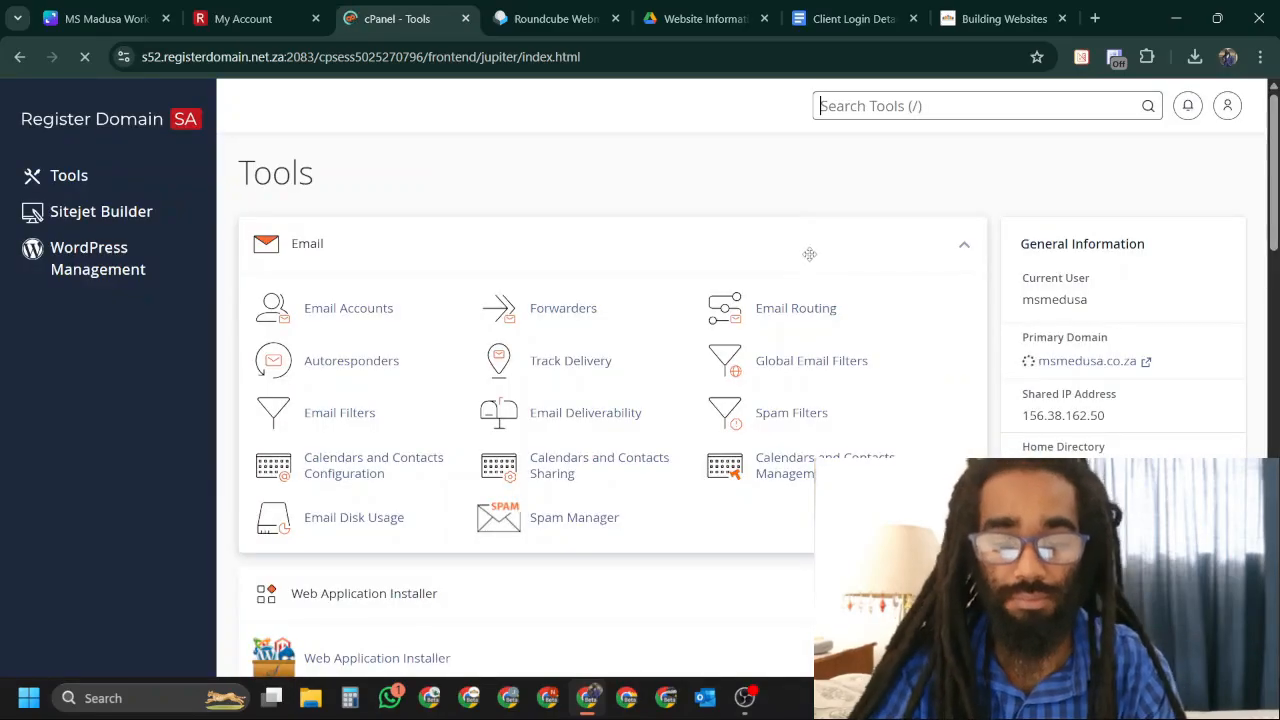
{"action": "scroll", "coordinate": [1003, 305], "scroll_direction": "down", "scroll_amount": 2}
{"action": "scroll", "coordinate": [1000, 300], "scroll_direction": "down", "scroll_amount": 3}
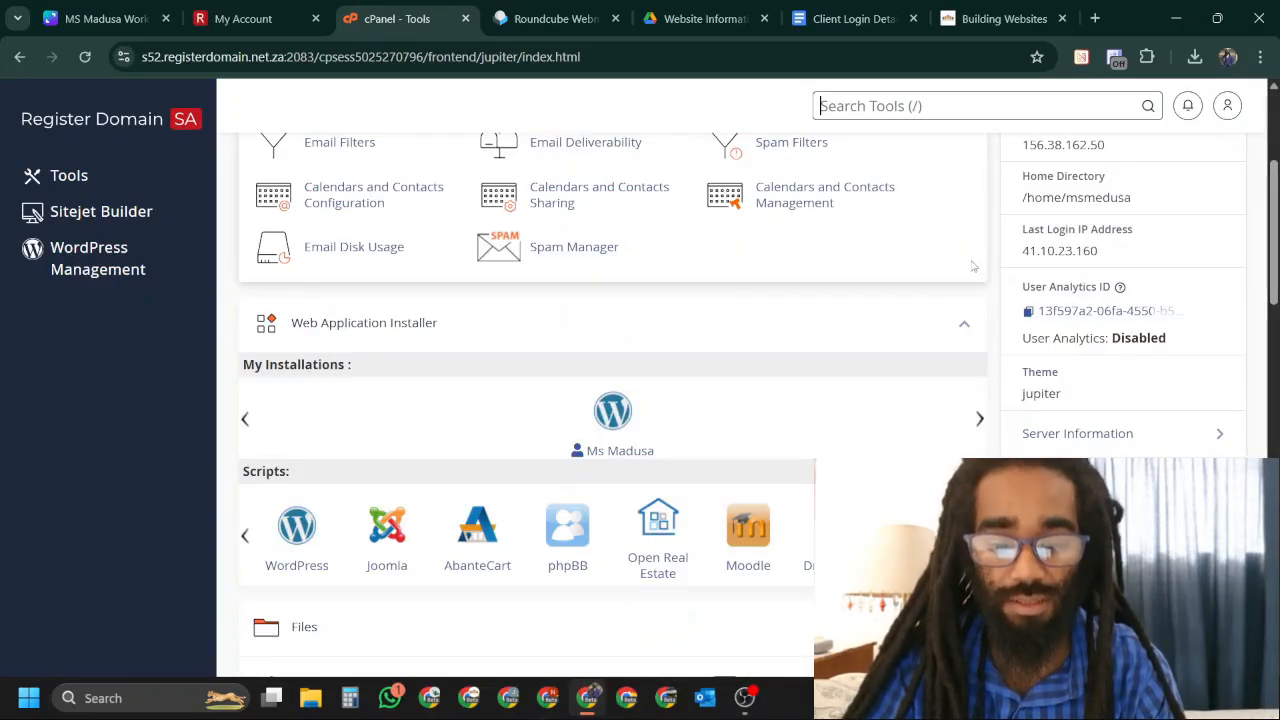
{"action": "scroll", "coordinate": [970, 260], "scroll_direction": "down", "scroll_amount": 3}
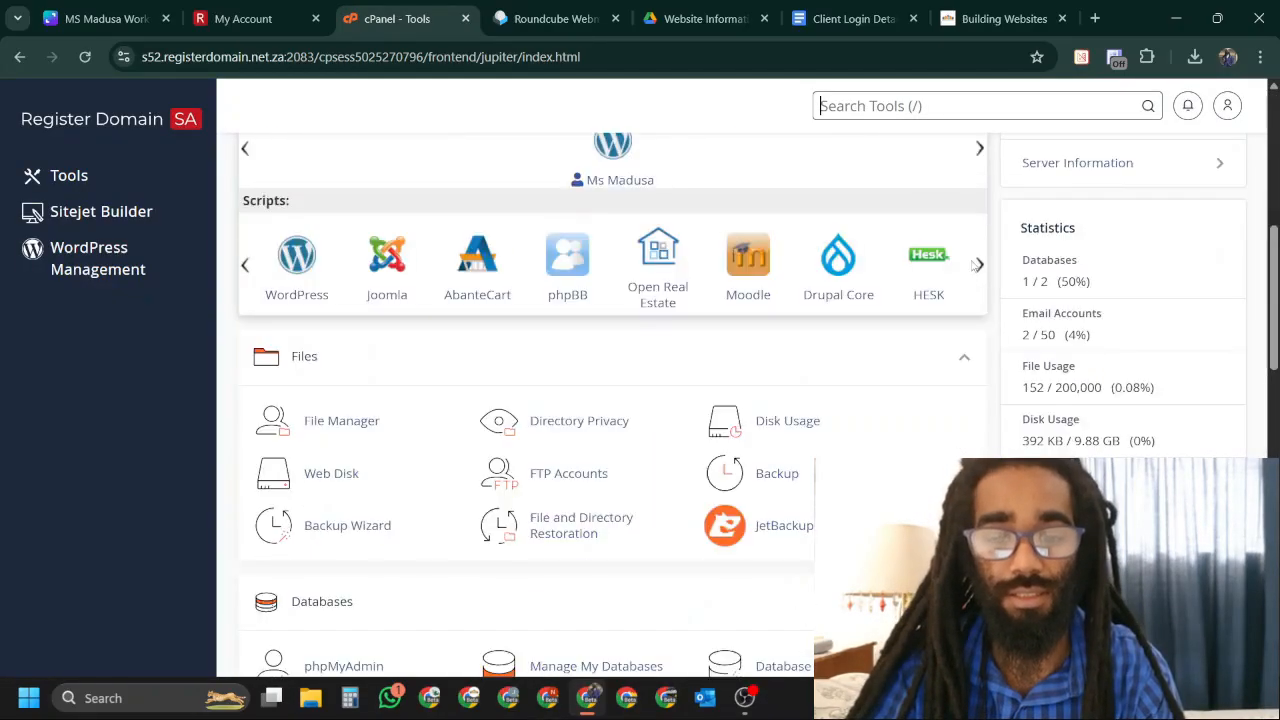
{"action": "scroll", "coordinate": [912, 284], "scroll_direction": "down", "scroll_amount": 2}
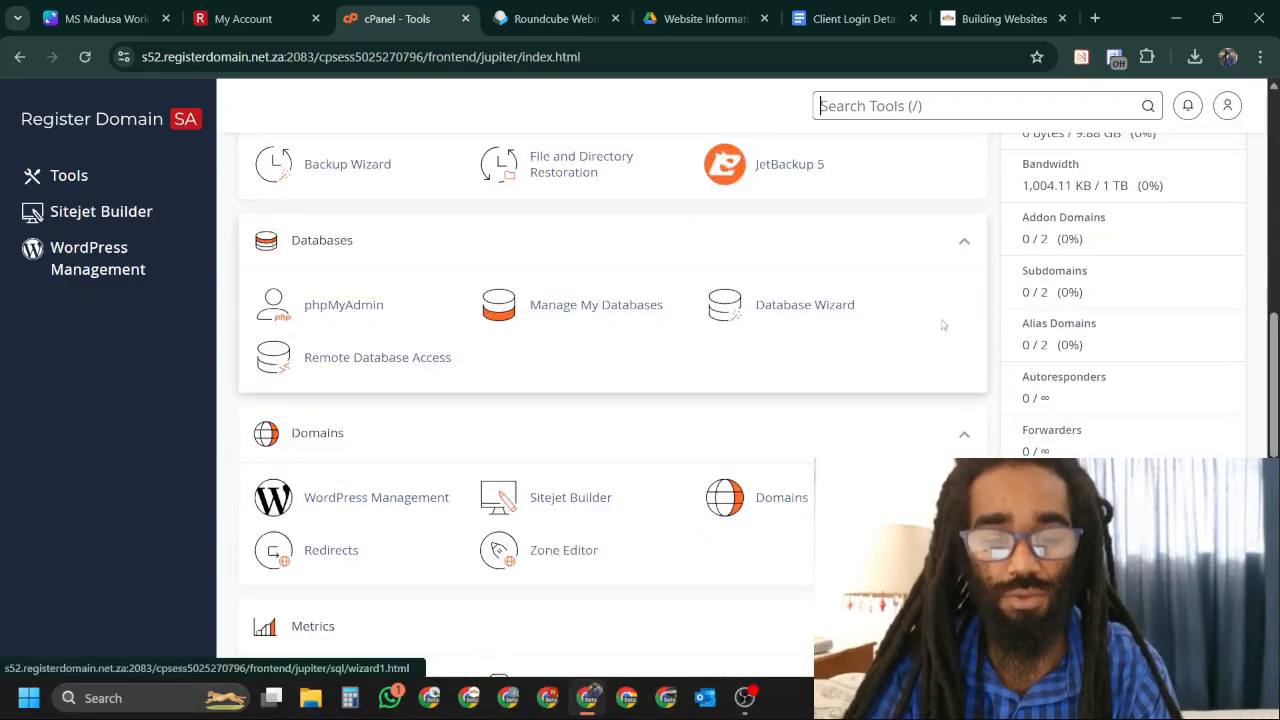
{"action": "scroll", "coordinate": [964, 344], "scroll_direction": "down", "scroll_amount": 2}
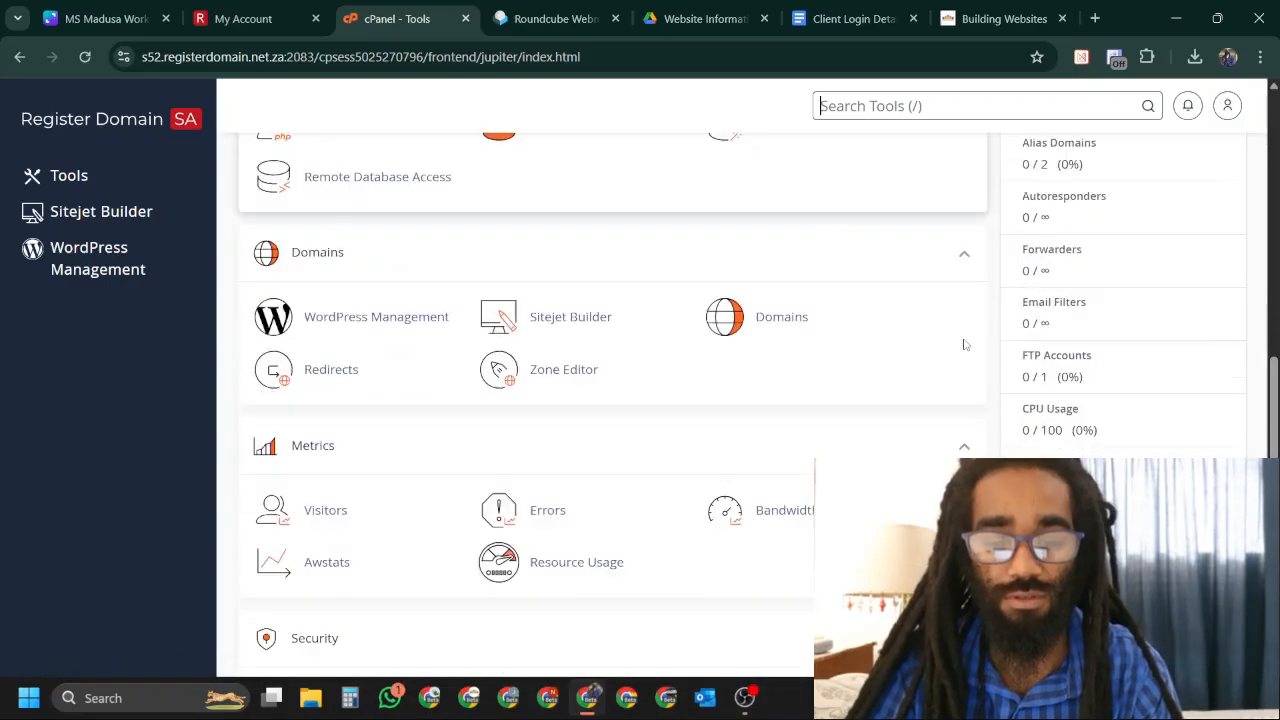
{"action": "left_click", "coordinate": [400, 320]}
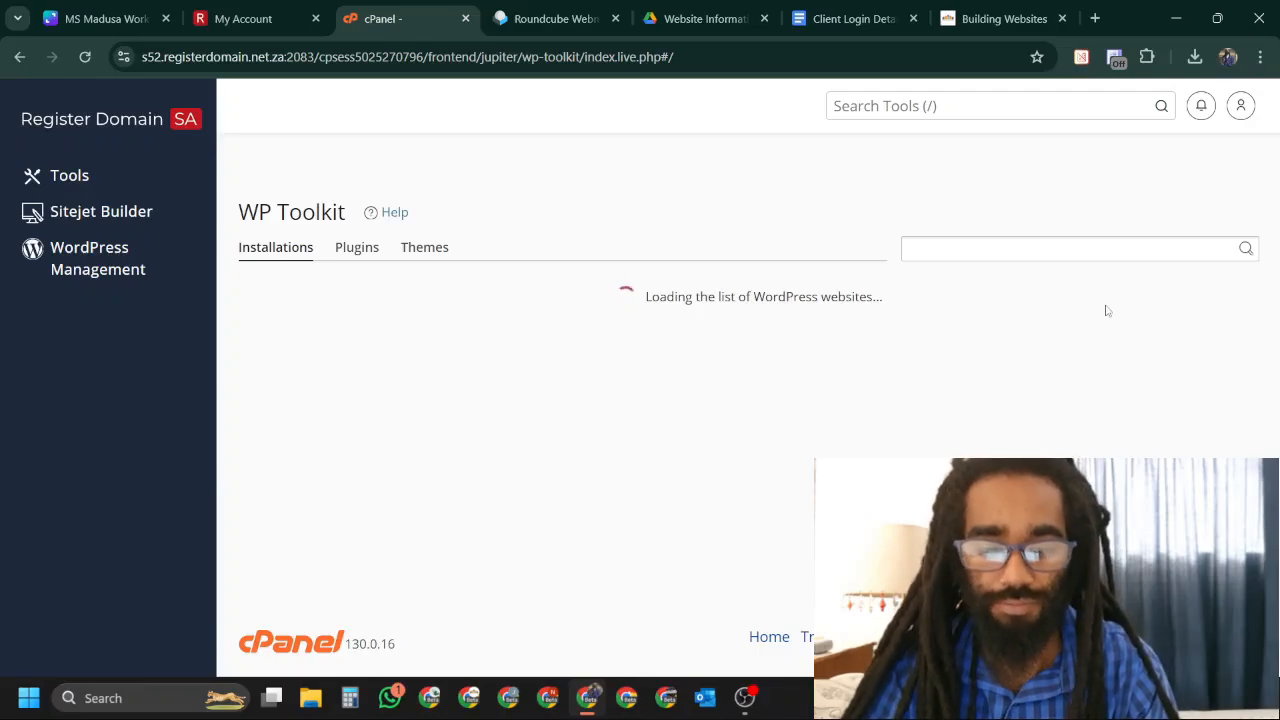
{"action": "scroll", "coordinate": [1103, 312], "scroll_direction": "down", "scroll_amount": 3}
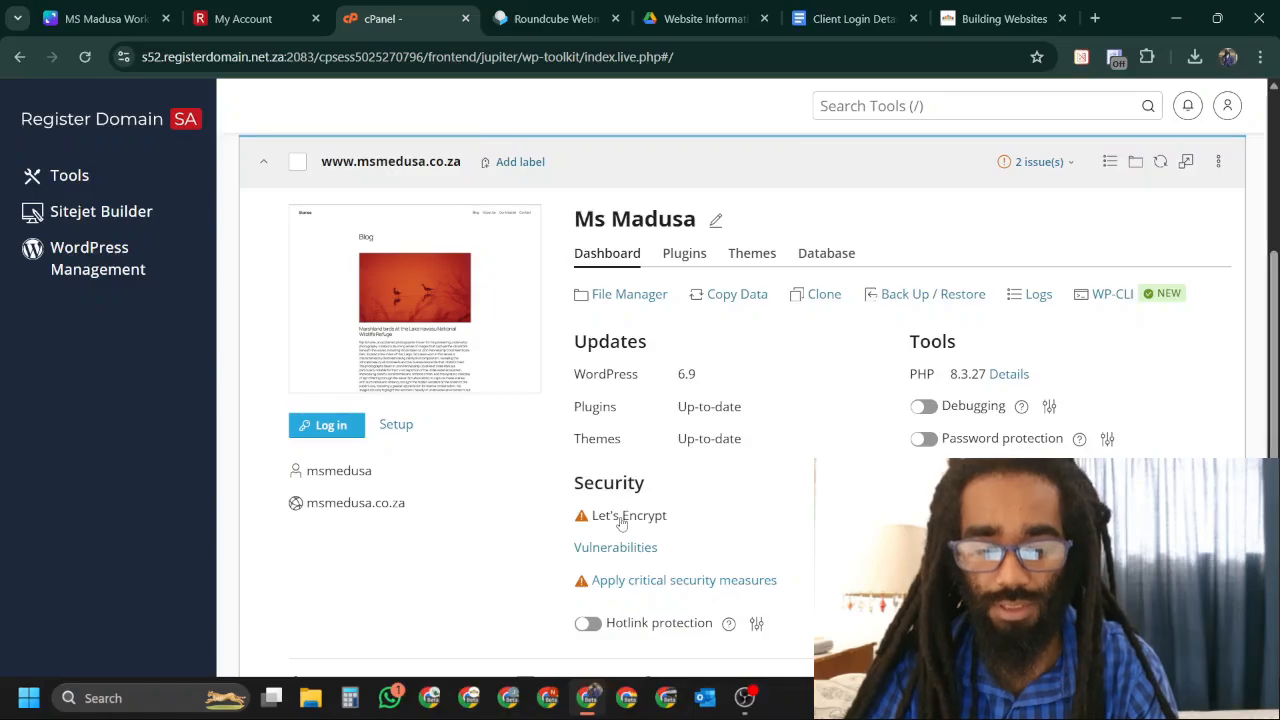
Turn on the Force HTTPS Redirect for msmedusa.co.za.
{"action": "mouse_move", "coordinate": [622, 522]}
{"action": "left_click", "coordinate": [648, 484]}
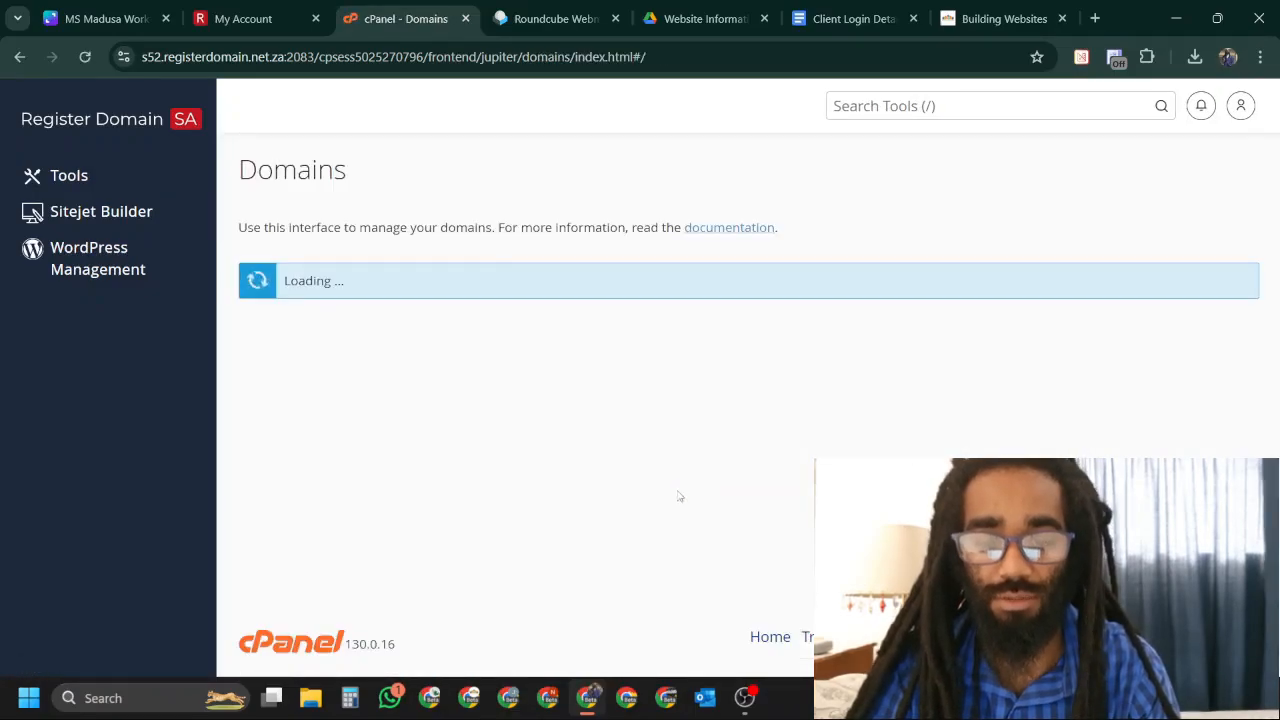
{"action": "left_click", "coordinate": [883, 444]}
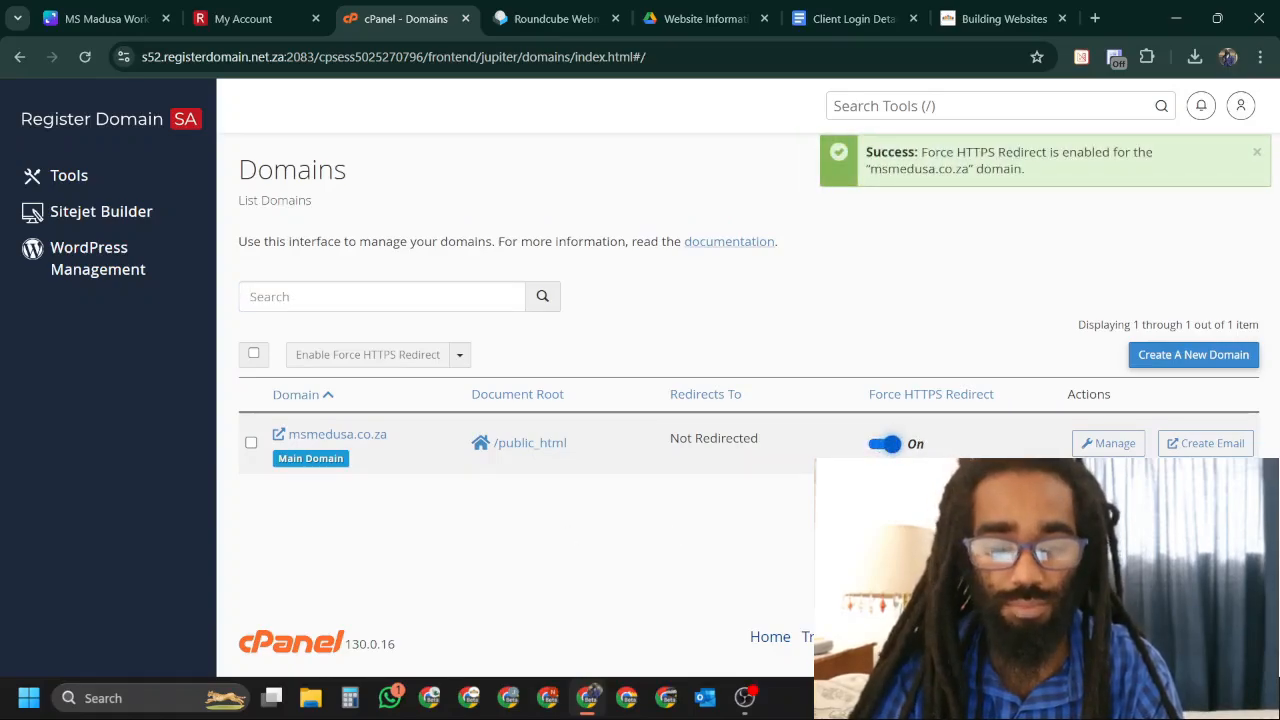
Open Select PHP Version under Software in cPanel Tools.
{"action": "left_click", "coordinate": [64, 174]}
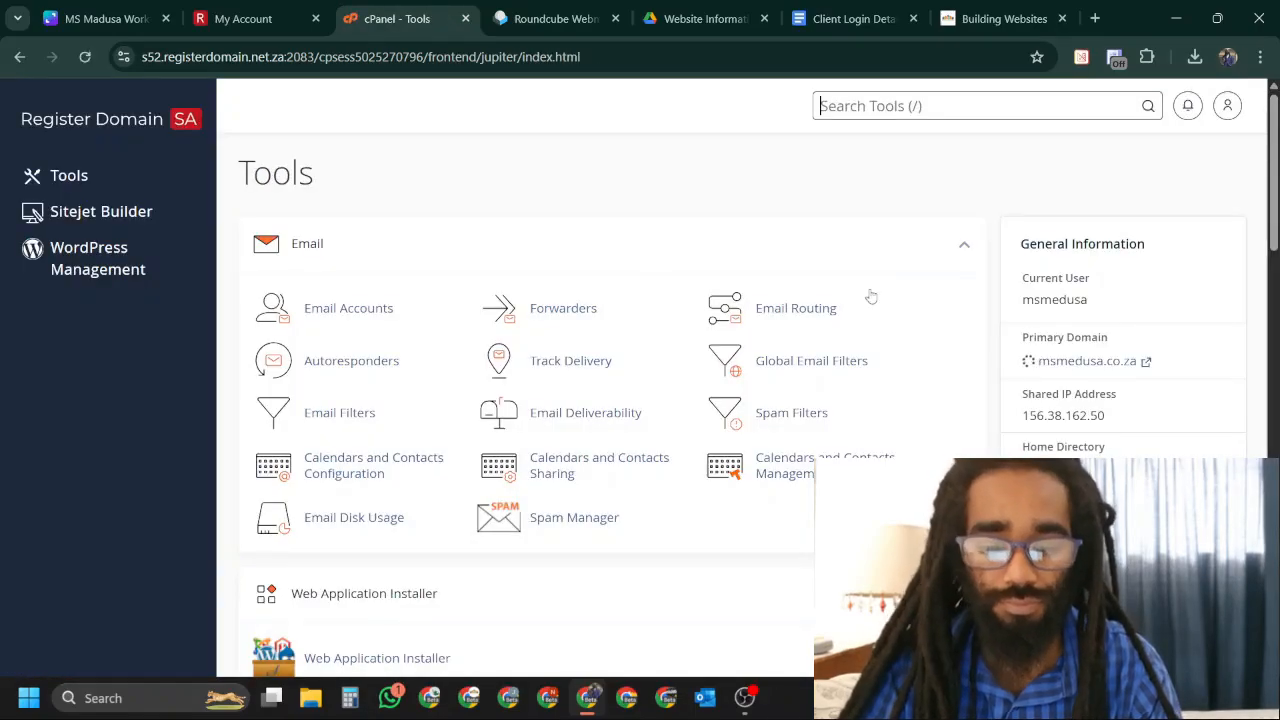
{"action": "scroll", "coordinate": [875, 293], "scroll_direction": "down", "scroll_amount": 6}
{"action": "scroll", "coordinate": [870, 293], "scroll_direction": "down", "scroll_amount": 4}
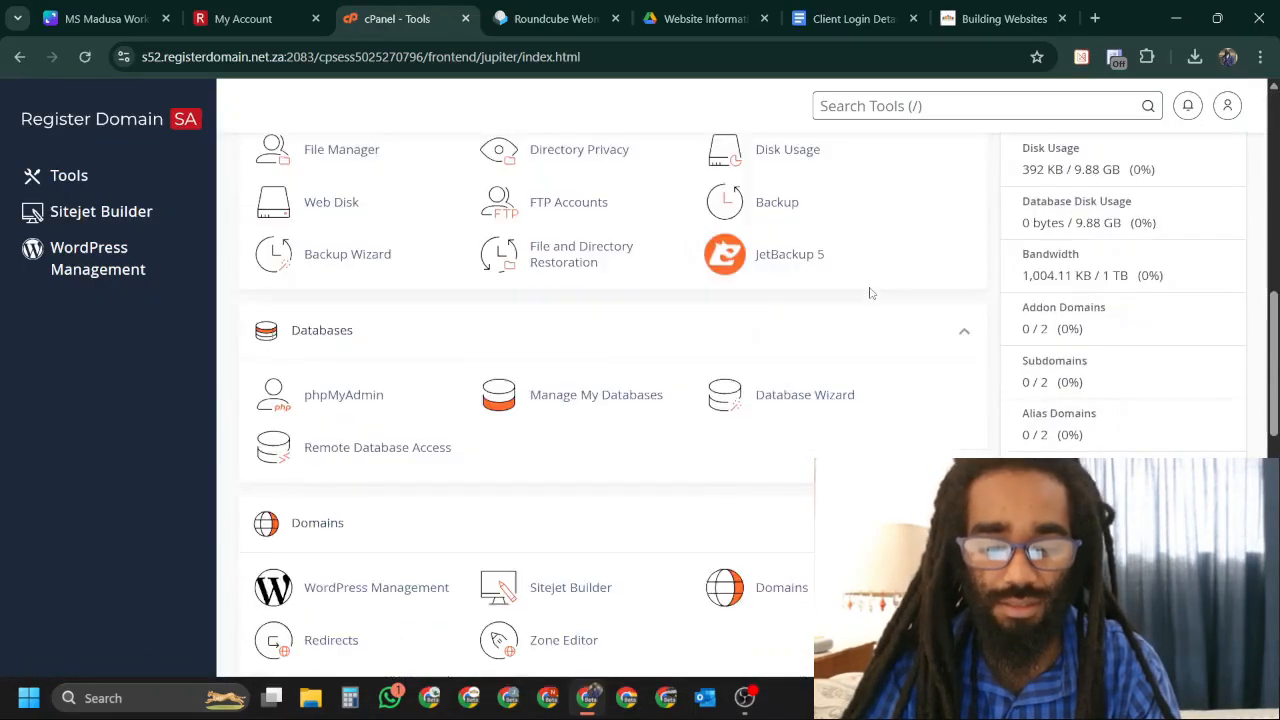
{"action": "scroll", "coordinate": [871, 294], "scroll_direction": "down", "scroll_amount": 5}
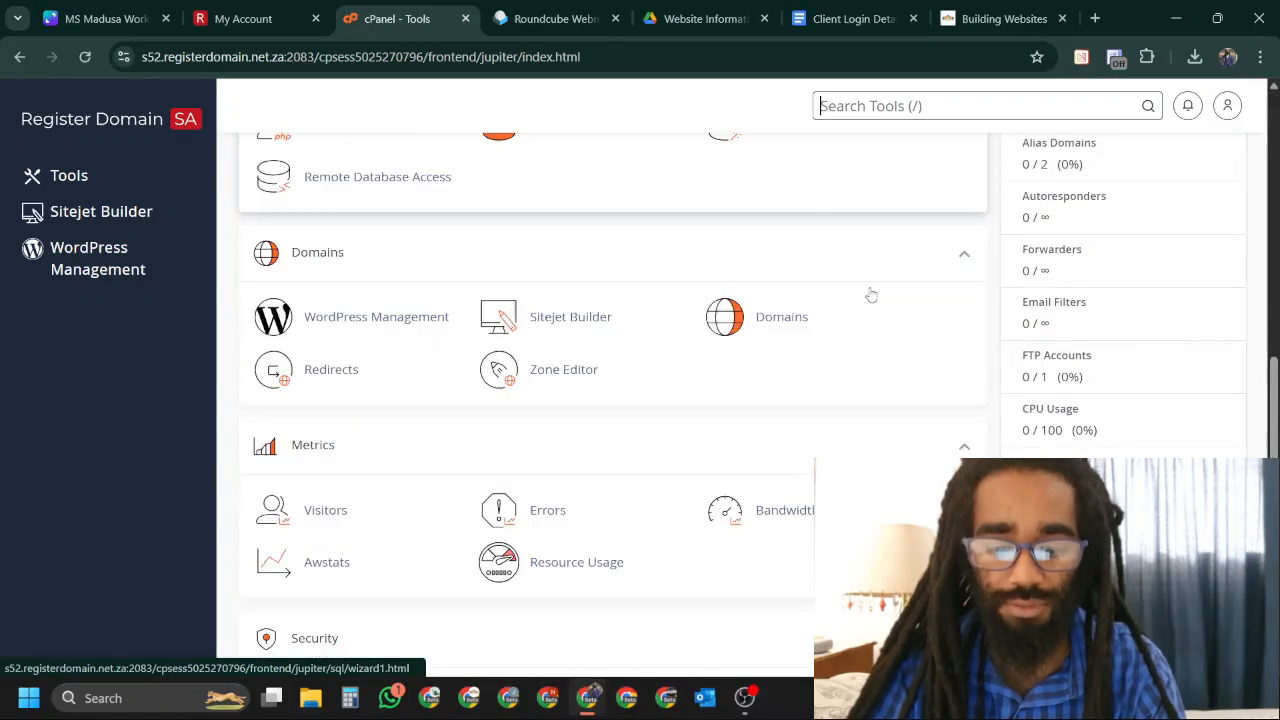
{"action": "scroll", "coordinate": [871, 294], "scroll_direction": "down", "scroll_amount": 1}
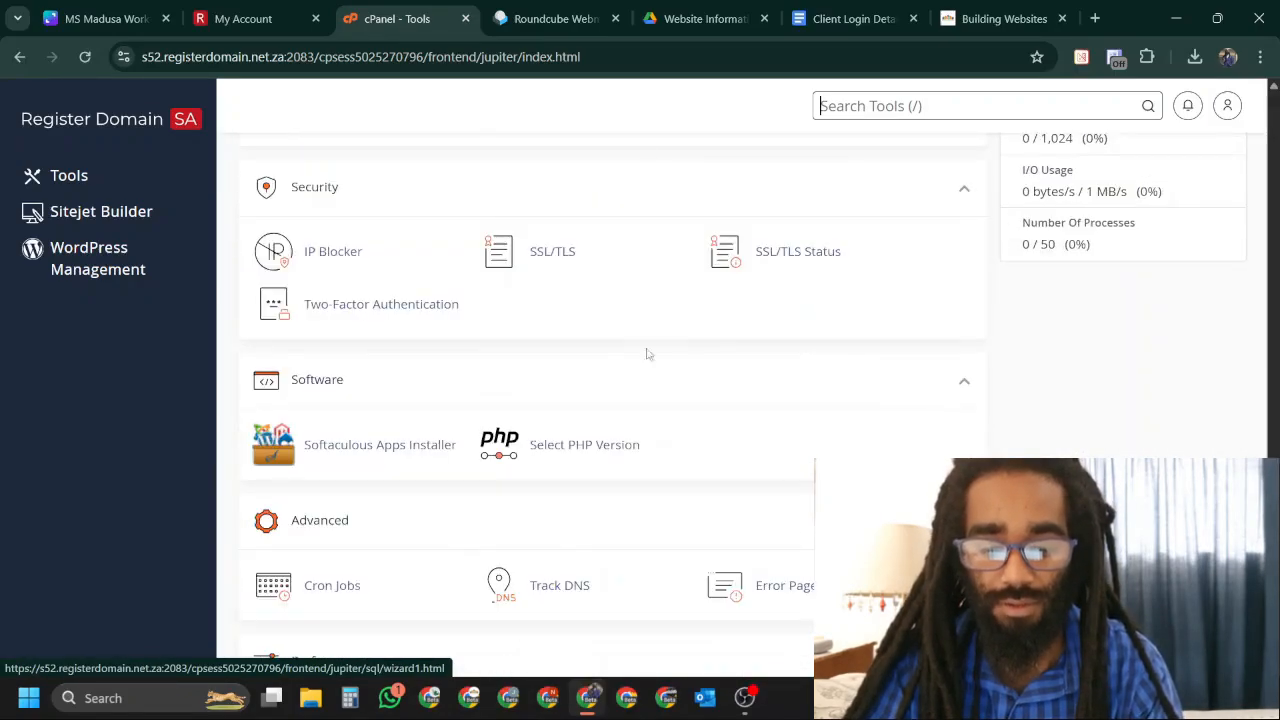
{"action": "left_click", "coordinate": [582, 449]}
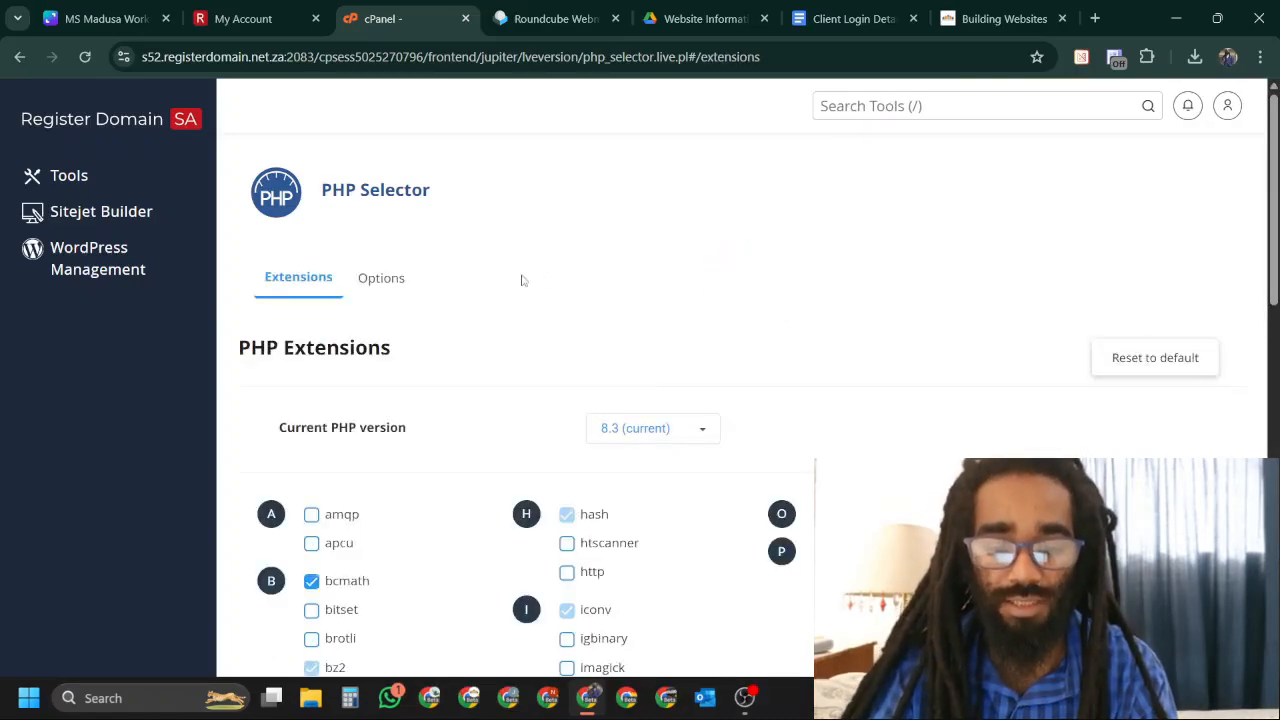
Enable the pdf, imagick and fileinfo PHP extensions.
{"action": "scroll", "coordinate": [693, 405], "scroll_direction": "down", "scroll_amount": 3}
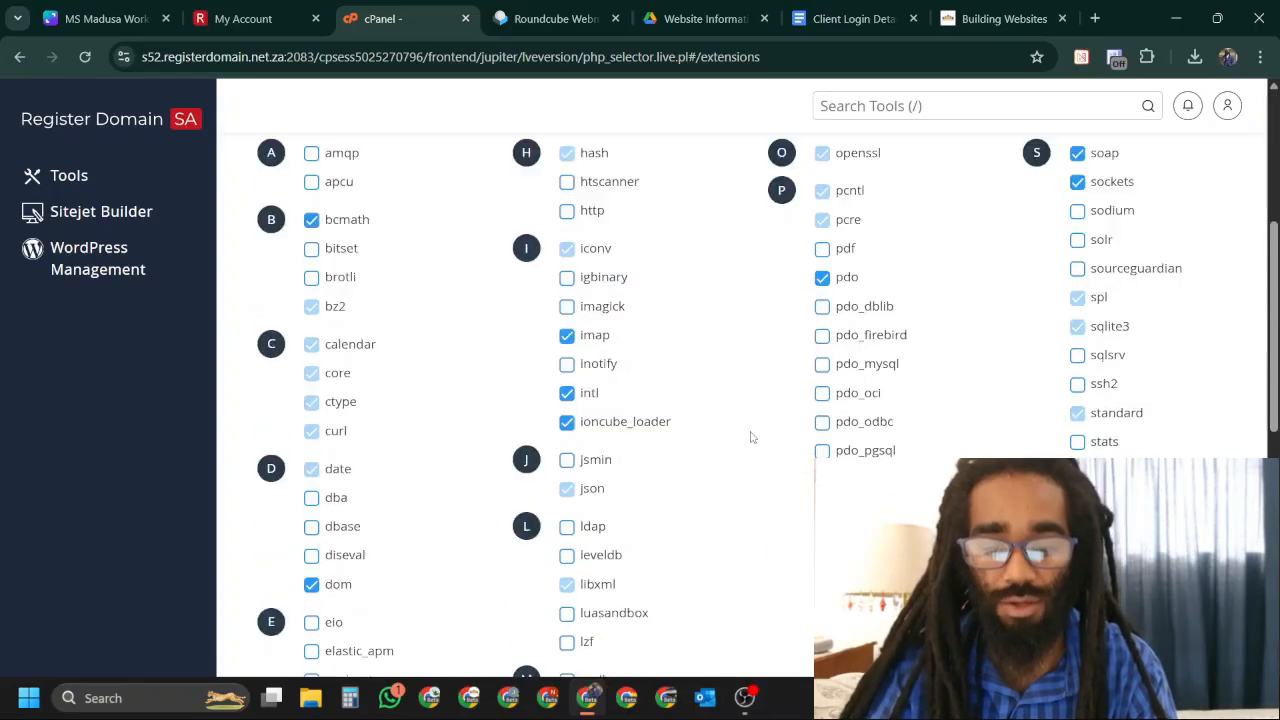
{"action": "left_click", "coordinate": [823, 250]}
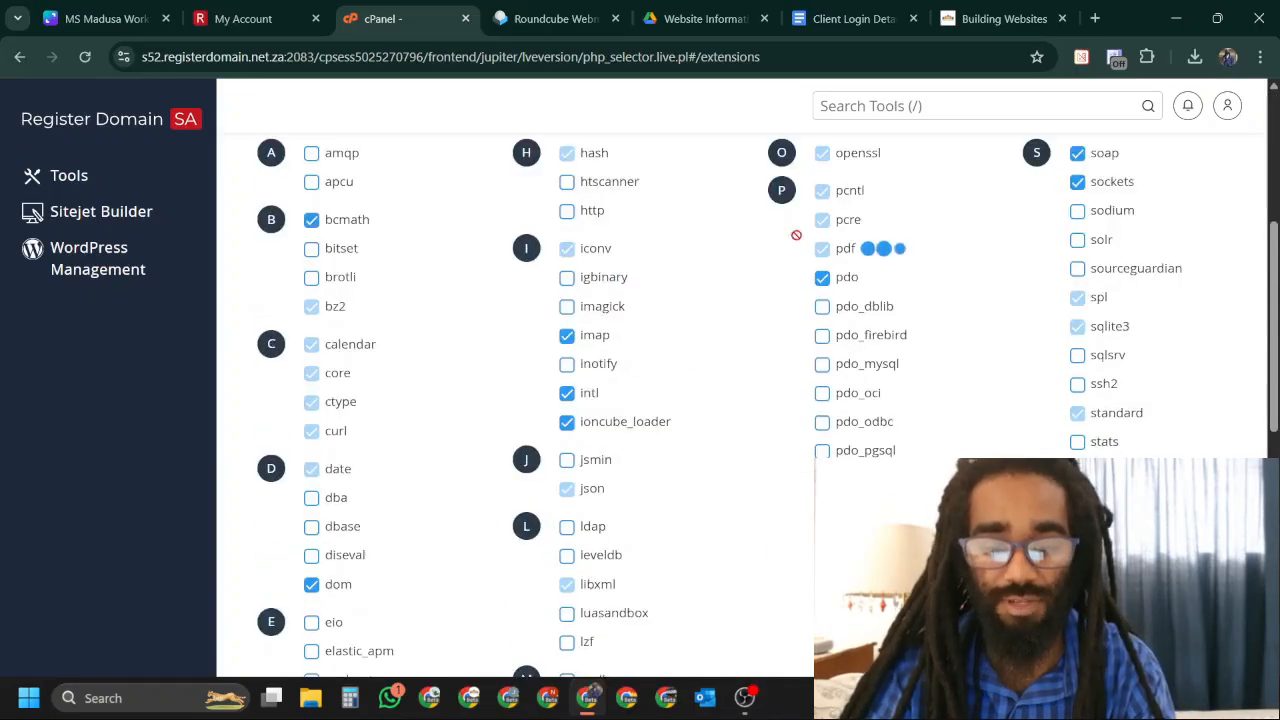
{"action": "left_click", "coordinate": [567, 307]}
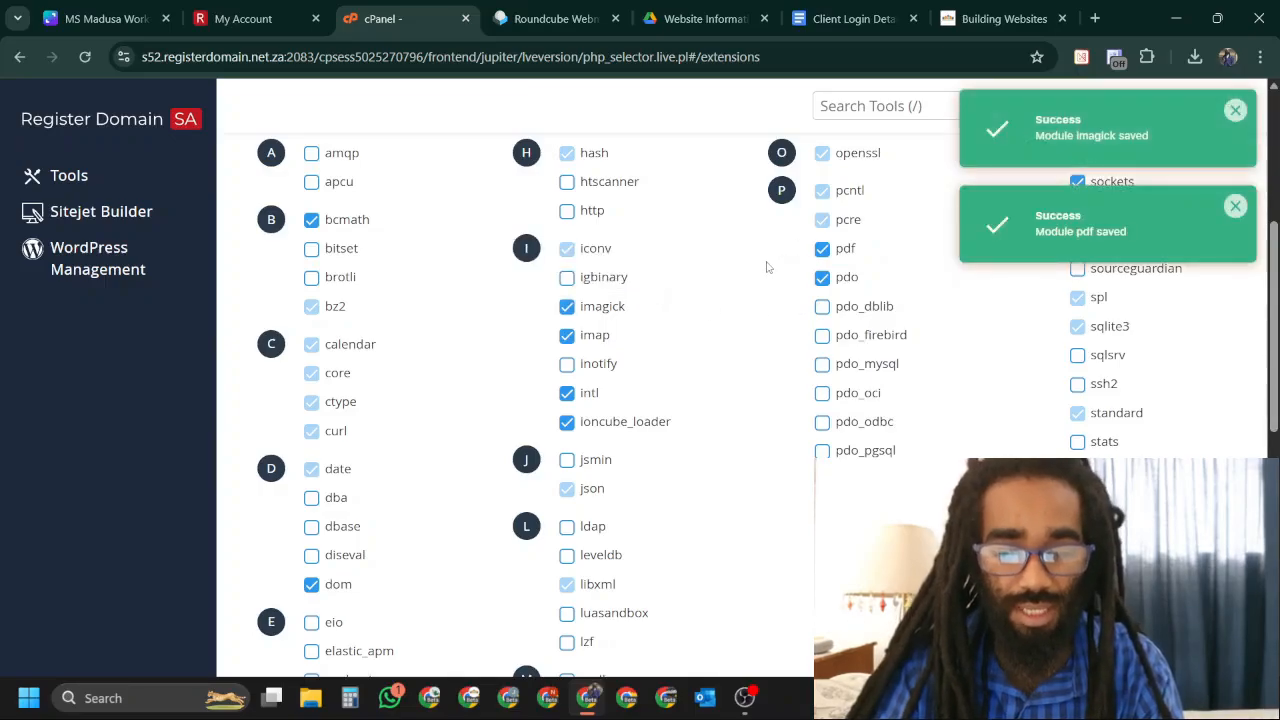
{"action": "scroll", "coordinate": [760, 317], "scroll_direction": "down", "scroll_amount": 1}
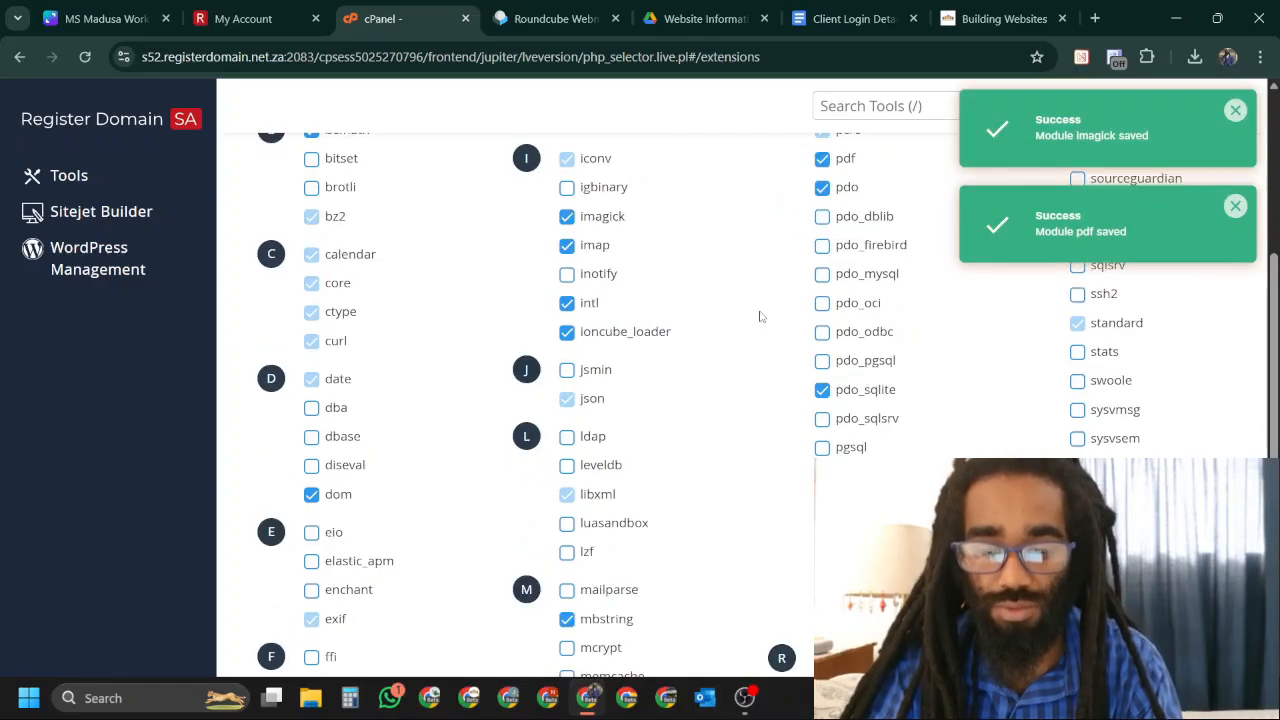
{"action": "scroll", "coordinate": [760, 317], "scroll_direction": "up", "scroll_amount": 1}
{"action": "scroll", "coordinate": [760, 317], "scroll_direction": "down", "scroll_amount": 1}
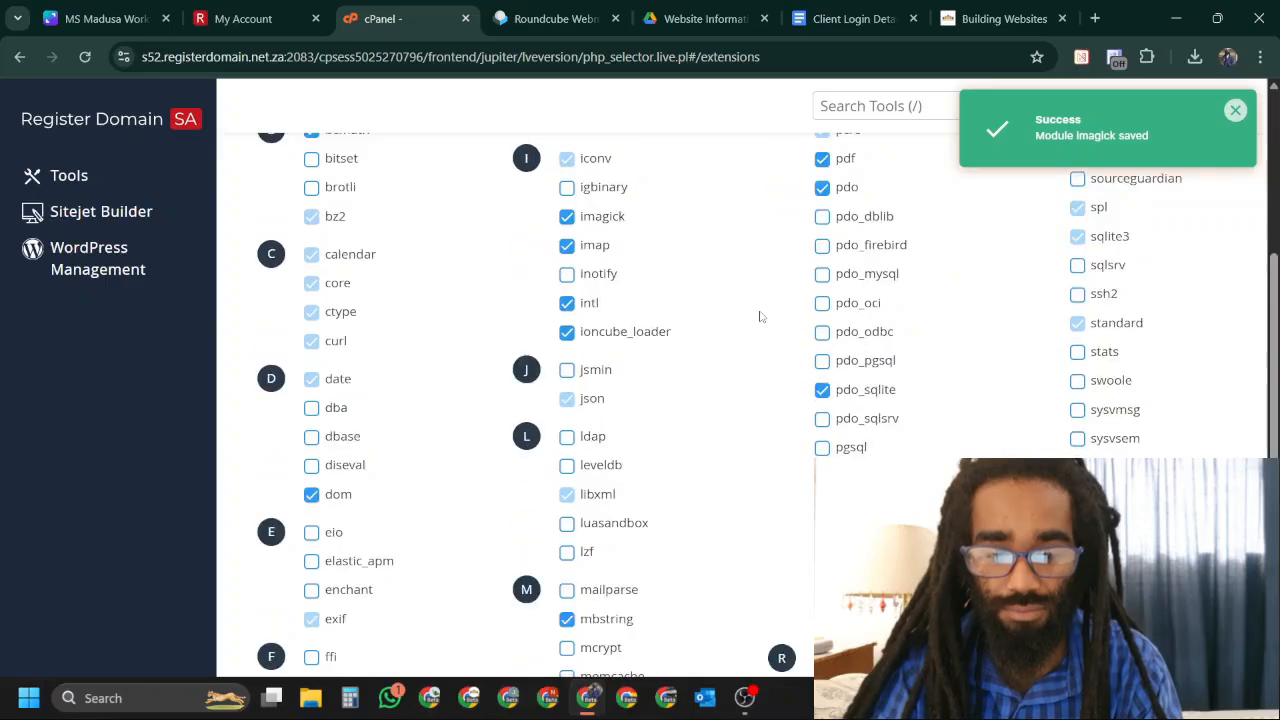
{"action": "scroll", "coordinate": [760, 317], "scroll_direction": "down", "scroll_amount": 2}
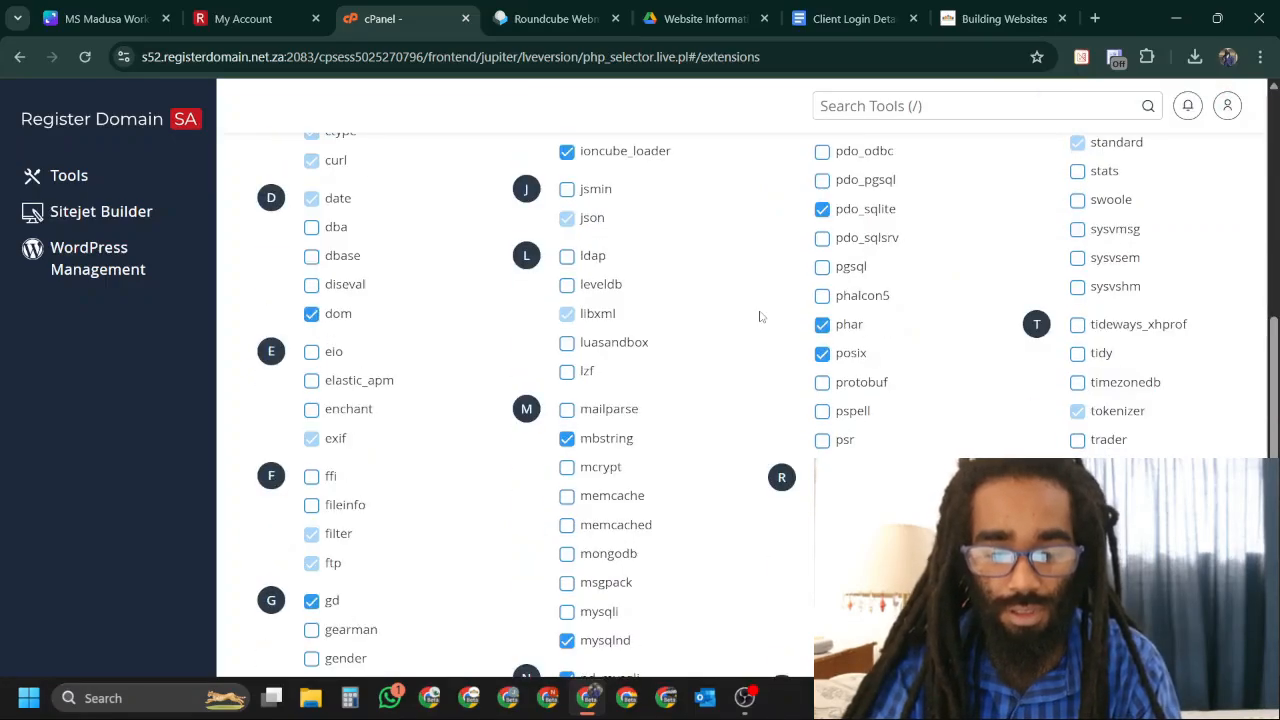
{"action": "scroll", "coordinate": [760, 317], "scroll_direction": "down", "scroll_amount": 1}
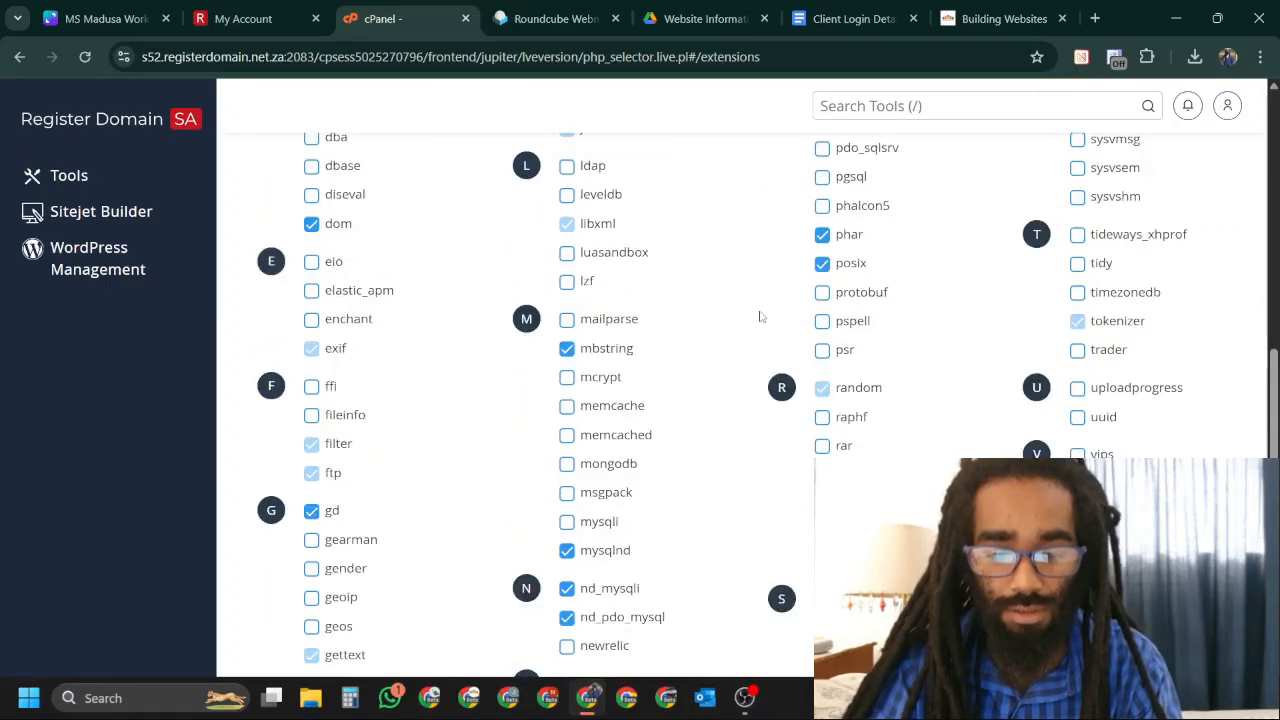
{"action": "left_click", "coordinate": [312, 418]}
{"action": "scroll", "coordinate": [786, 380], "scroll_direction": "down", "scroll_amount": 2}
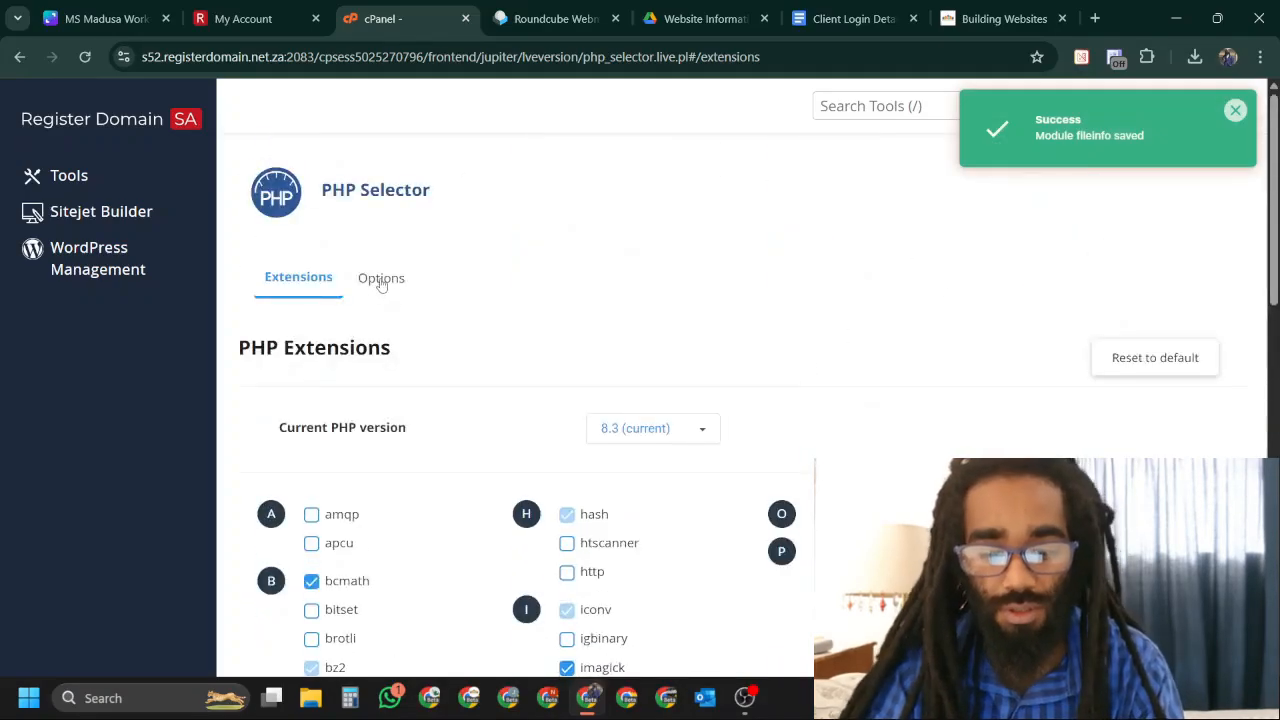
{"action": "left_click", "coordinate": [381, 281]}
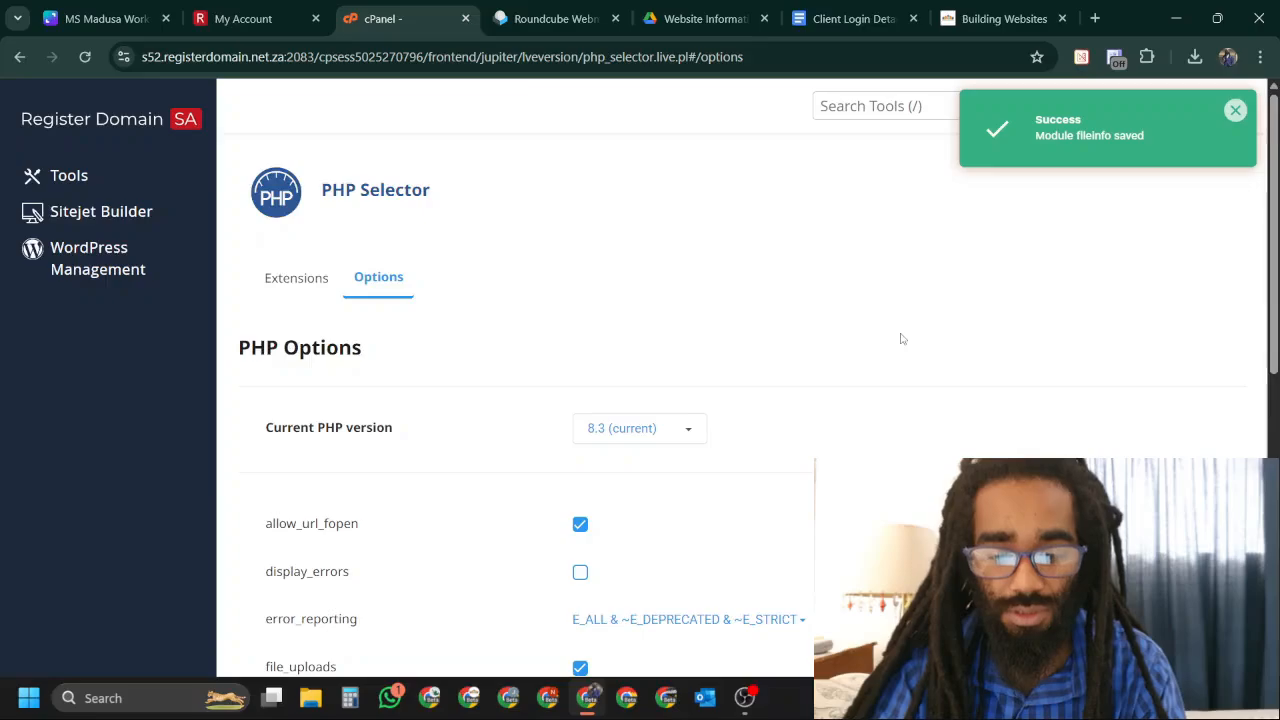
Raise the PHP memory_limit to 256M.
{"action": "scroll", "coordinate": [900, 339], "scroll_direction": "down", "scroll_amount": 6}
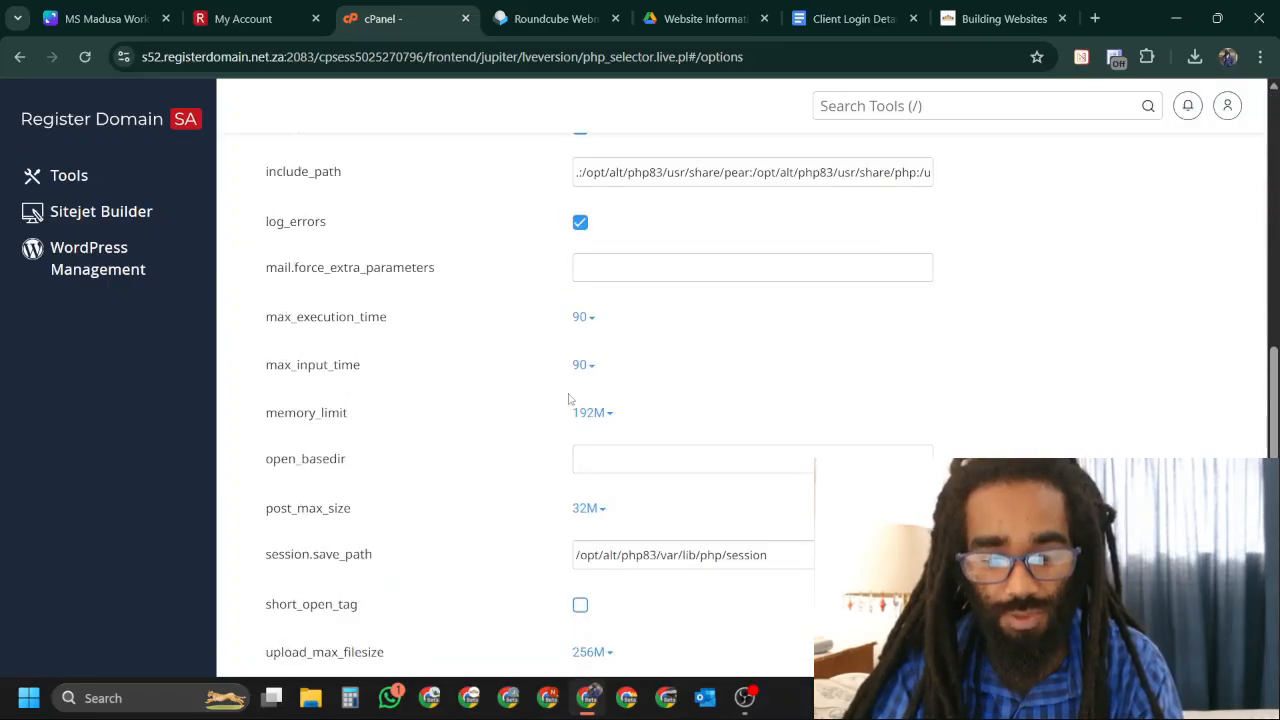
{"action": "scroll", "coordinate": [873, 320], "scroll_direction": "down", "scroll_amount": 1}
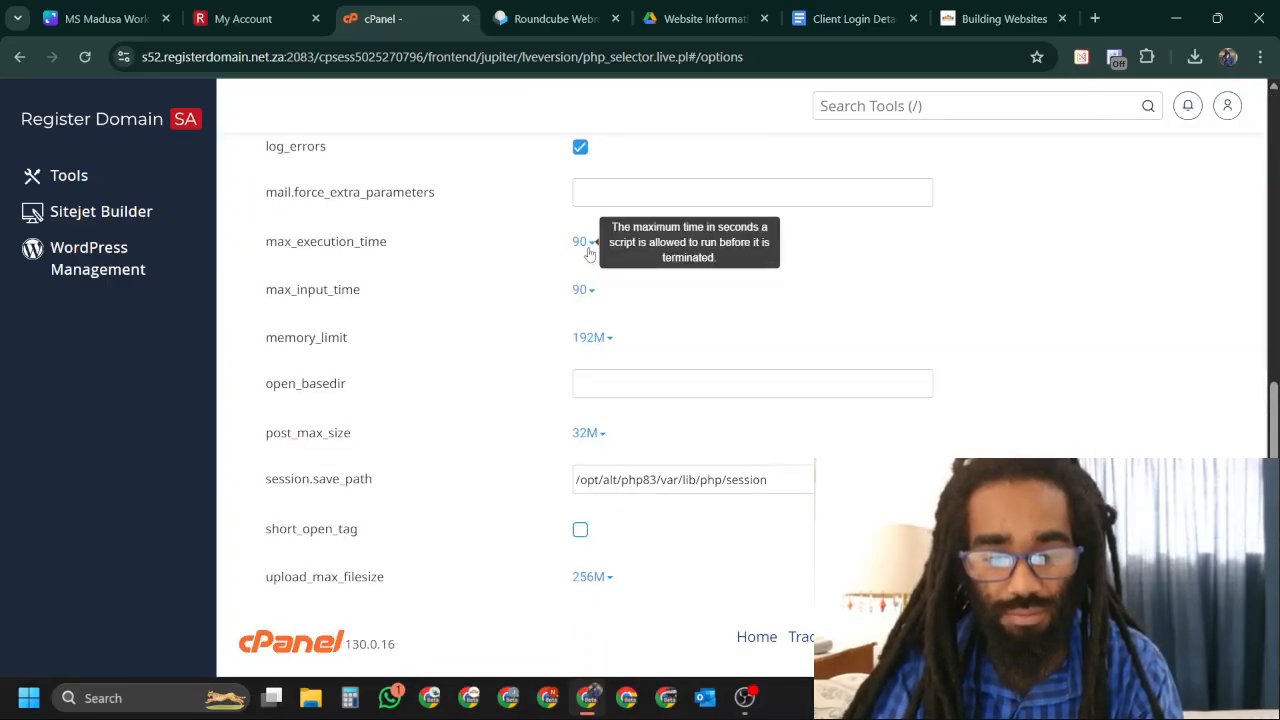
{"action": "left_click", "coordinate": [603, 346]}
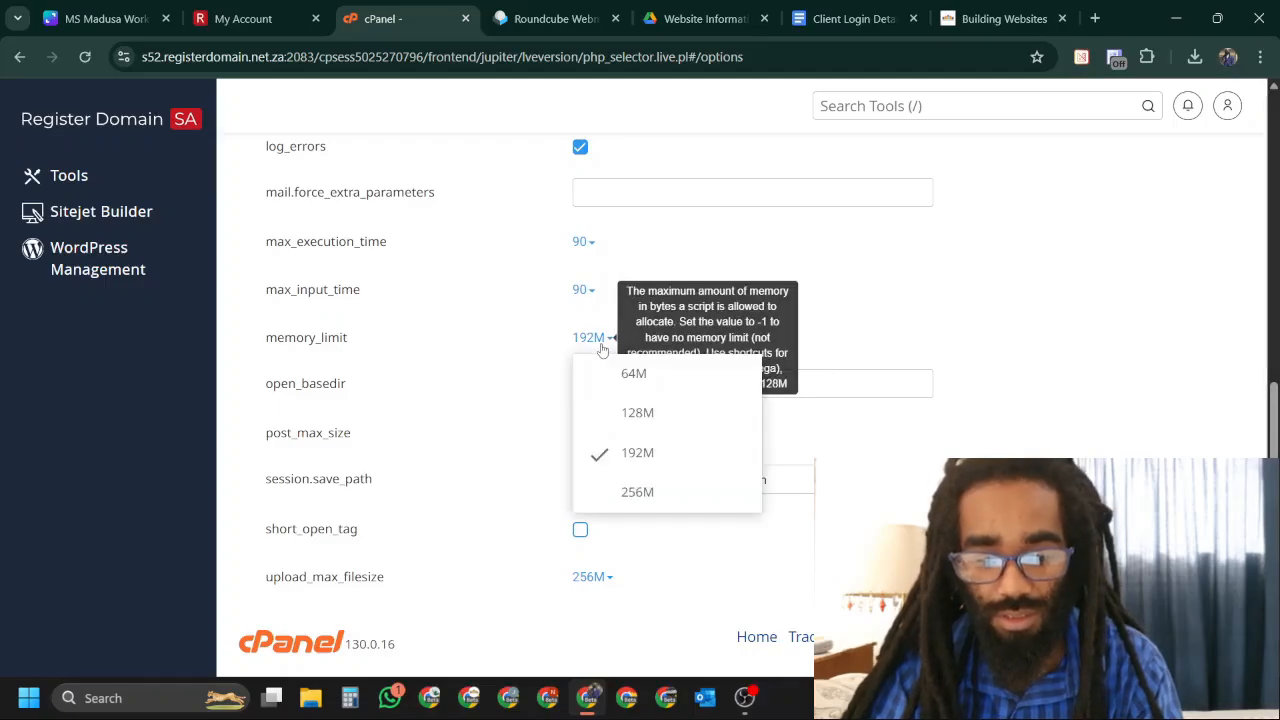
{"action": "left_click", "coordinate": [637, 492]}
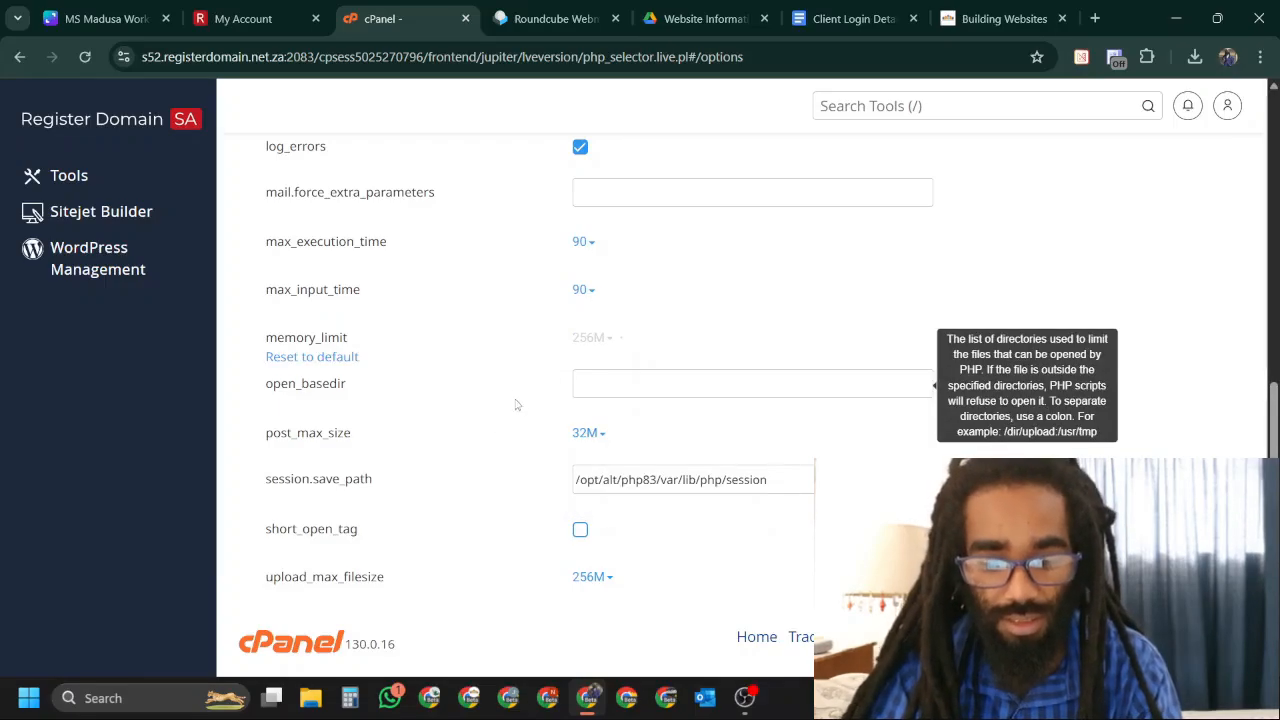
{"action": "left_click", "coordinate": [581, 437]}
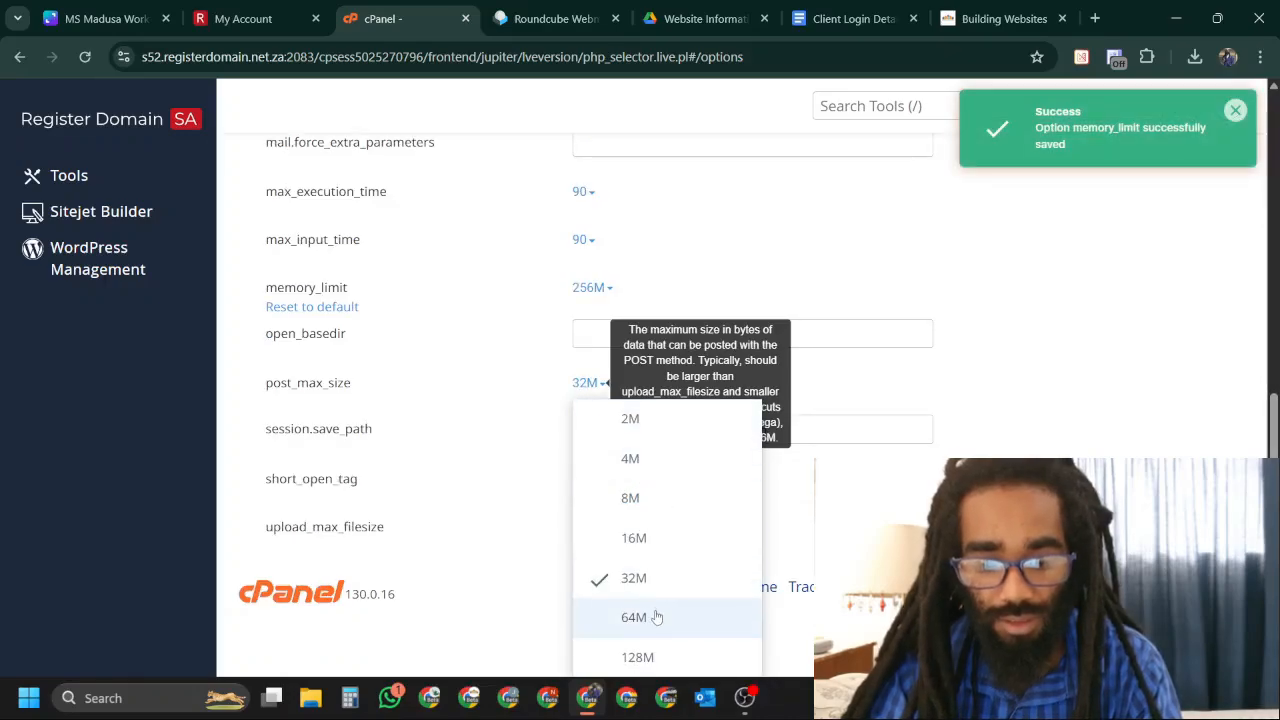
{"action": "left_click", "coordinate": [654, 614]}
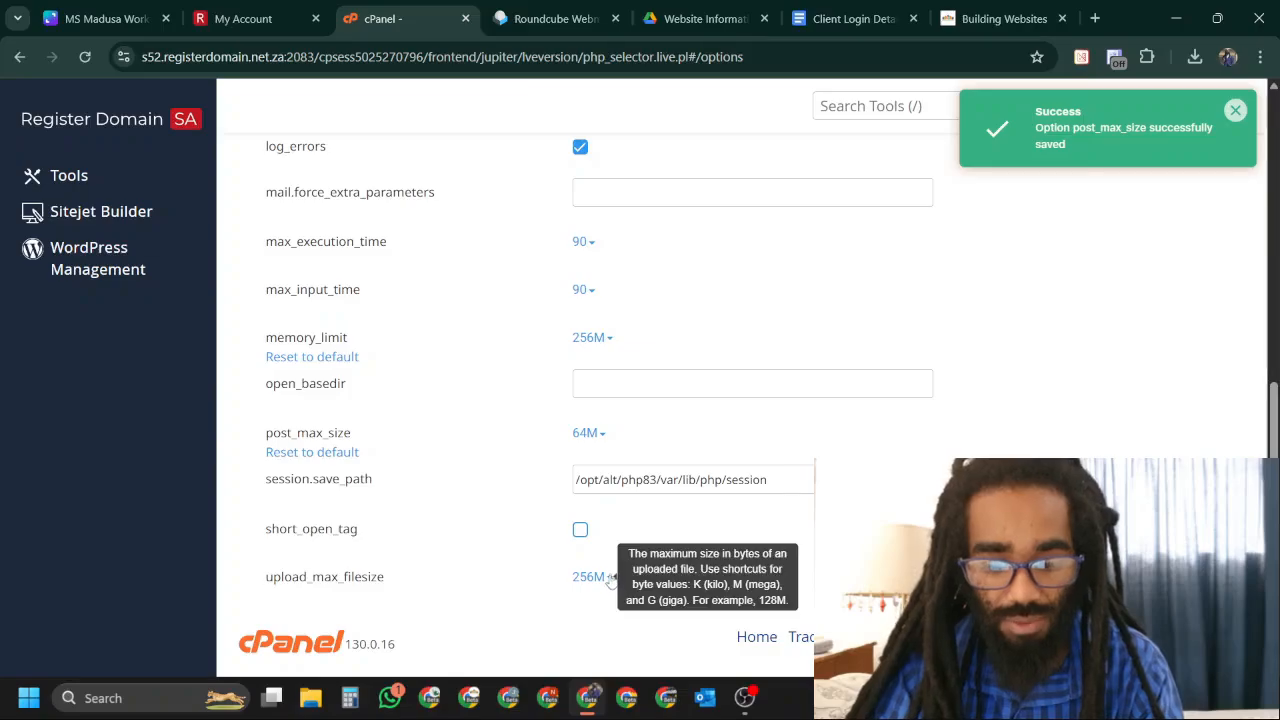
Set post_max_size to 128M and upload_max_filesize to 64M.
{"action": "left_click", "coordinate": [609, 580]}
{"action": "scroll", "coordinate": [543, 563], "scroll_direction": "down", "scroll_amount": 3}
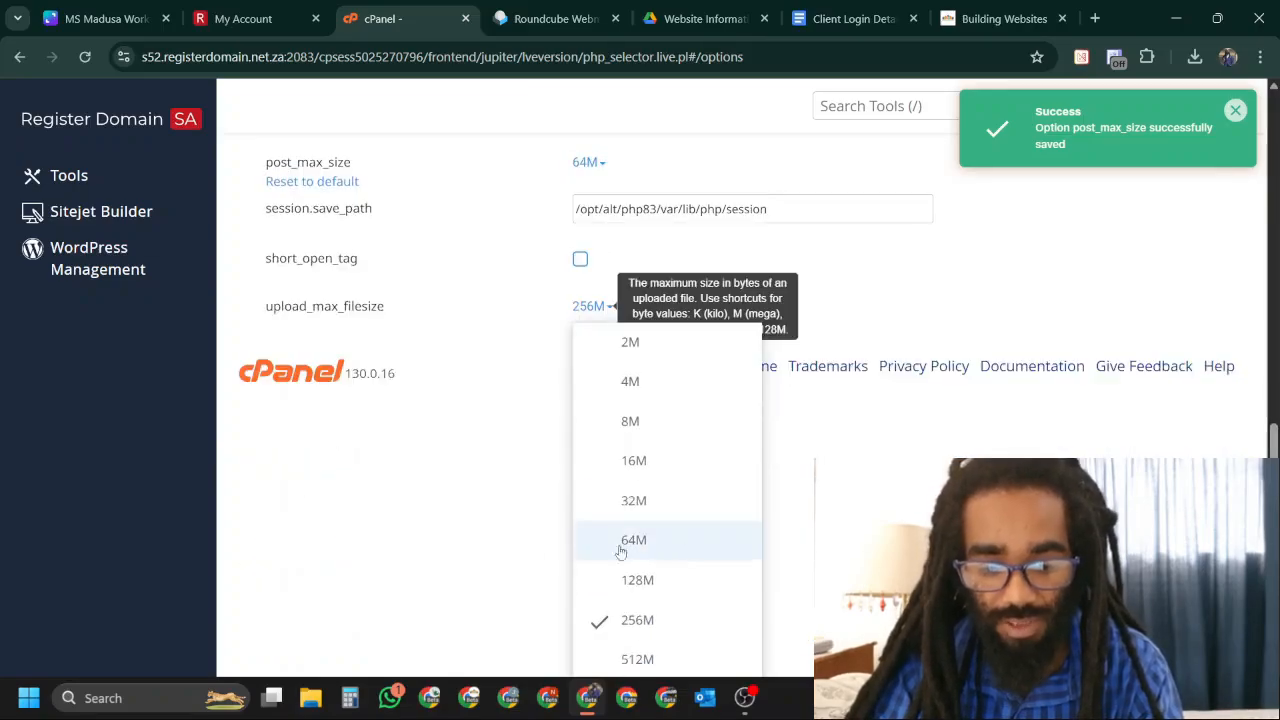
{"action": "scroll", "coordinate": [556, 312], "scroll_direction": "up", "scroll_amount": 2}
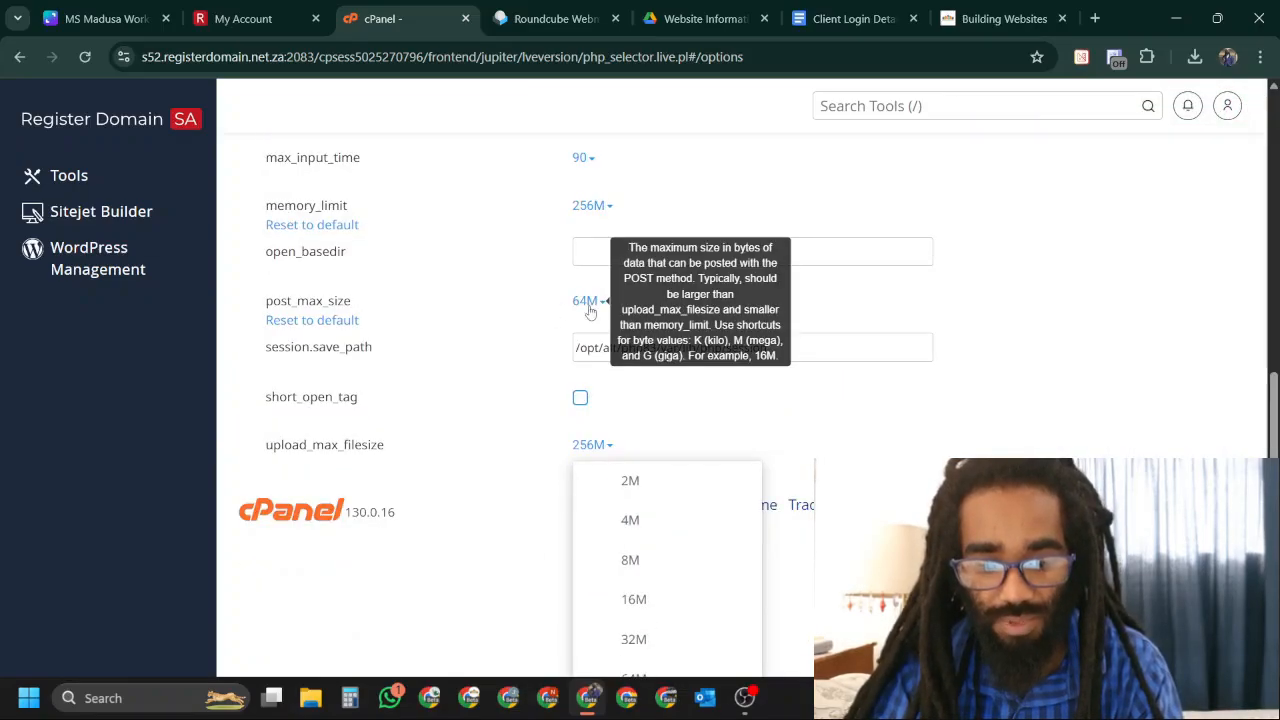
{"action": "left_click", "coordinate": [589, 308]}
{"action": "left_click", "coordinate": [666, 658]}
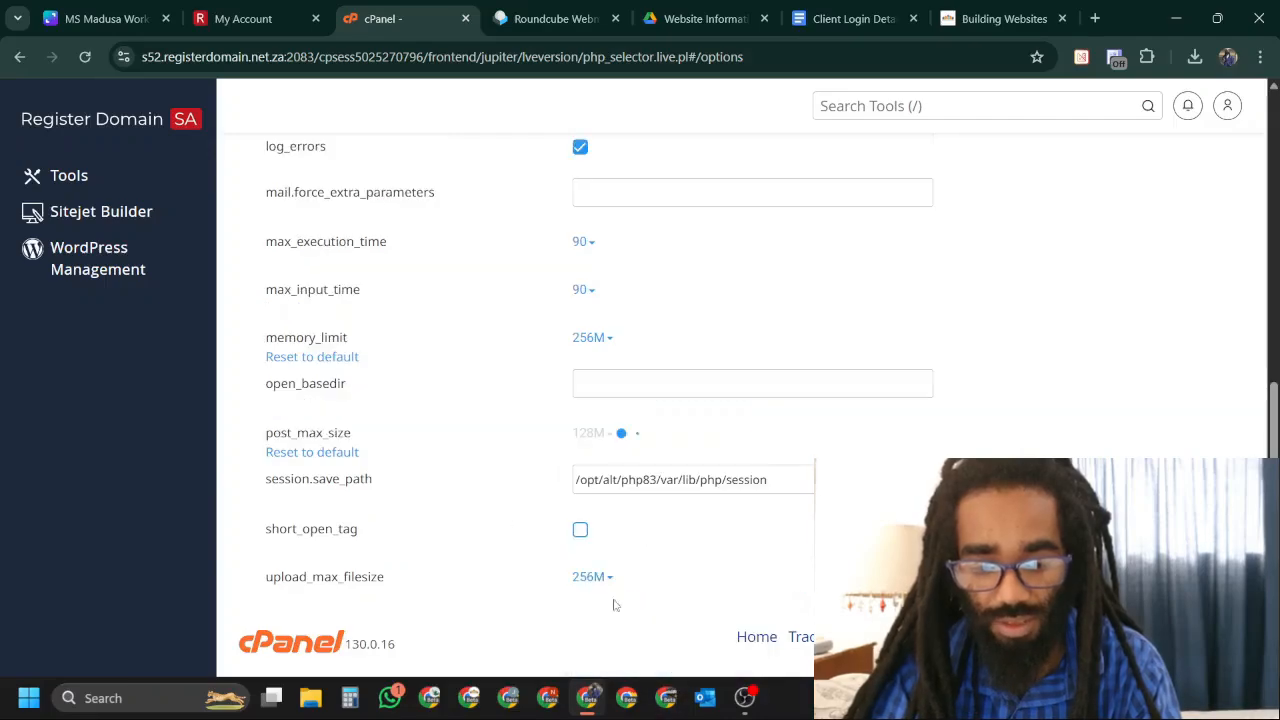
{"action": "left_click", "coordinate": [592, 577]}
{"action": "scroll", "coordinate": [719, 601], "scroll_direction": "down", "scroll_amount": 1}
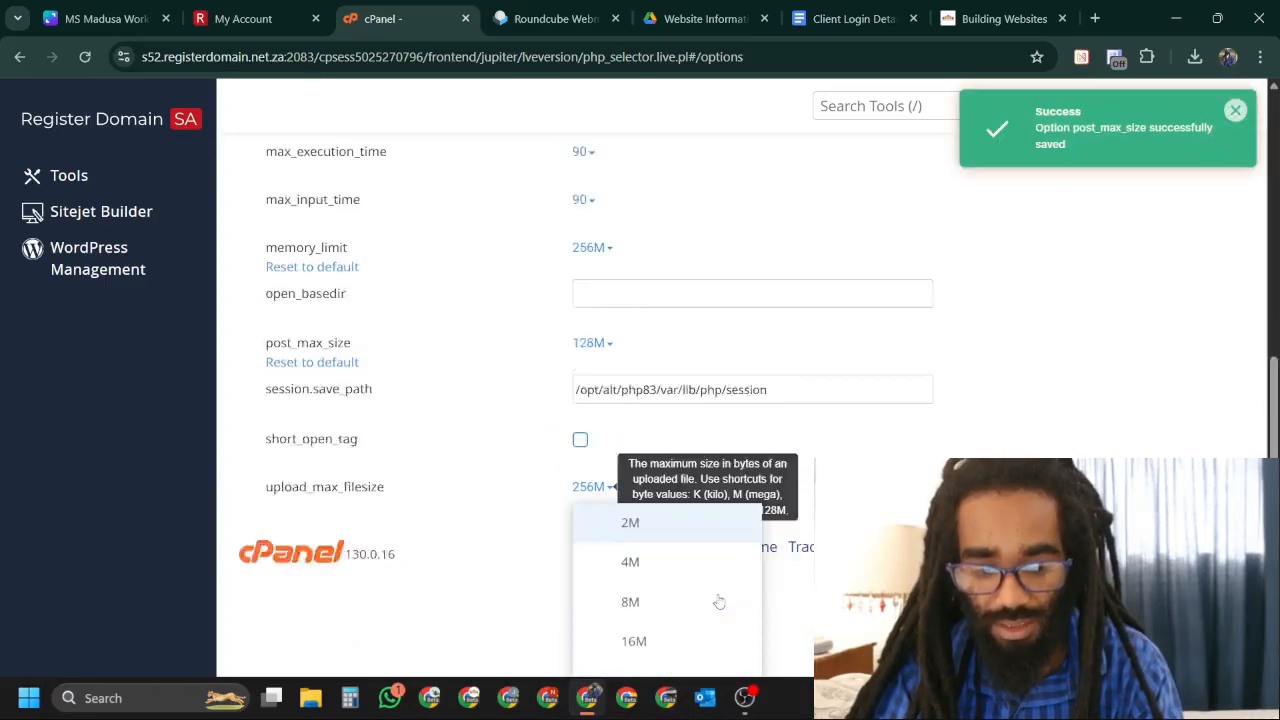
{"action": "scroll", "coordinate": [719, 601], "scroll_direction": "down", "scroll_amount": 2}
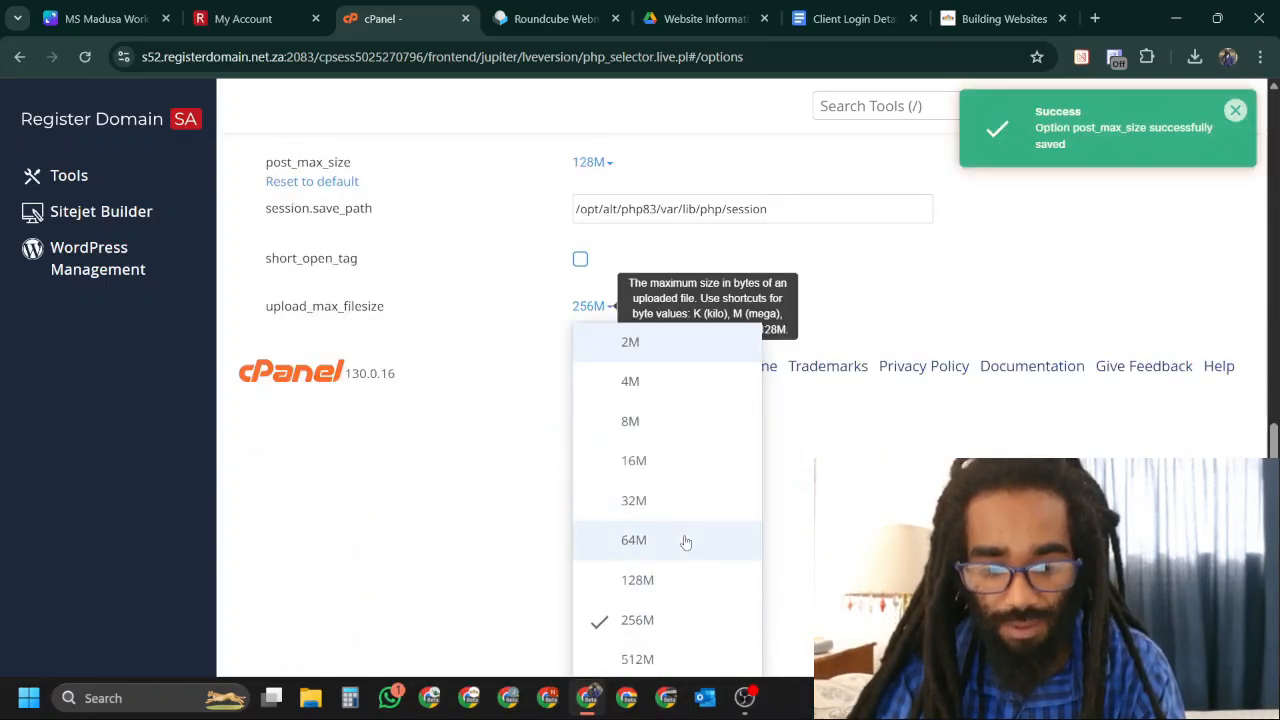
{"action": "left_click", "coordinate": [686, 542]}
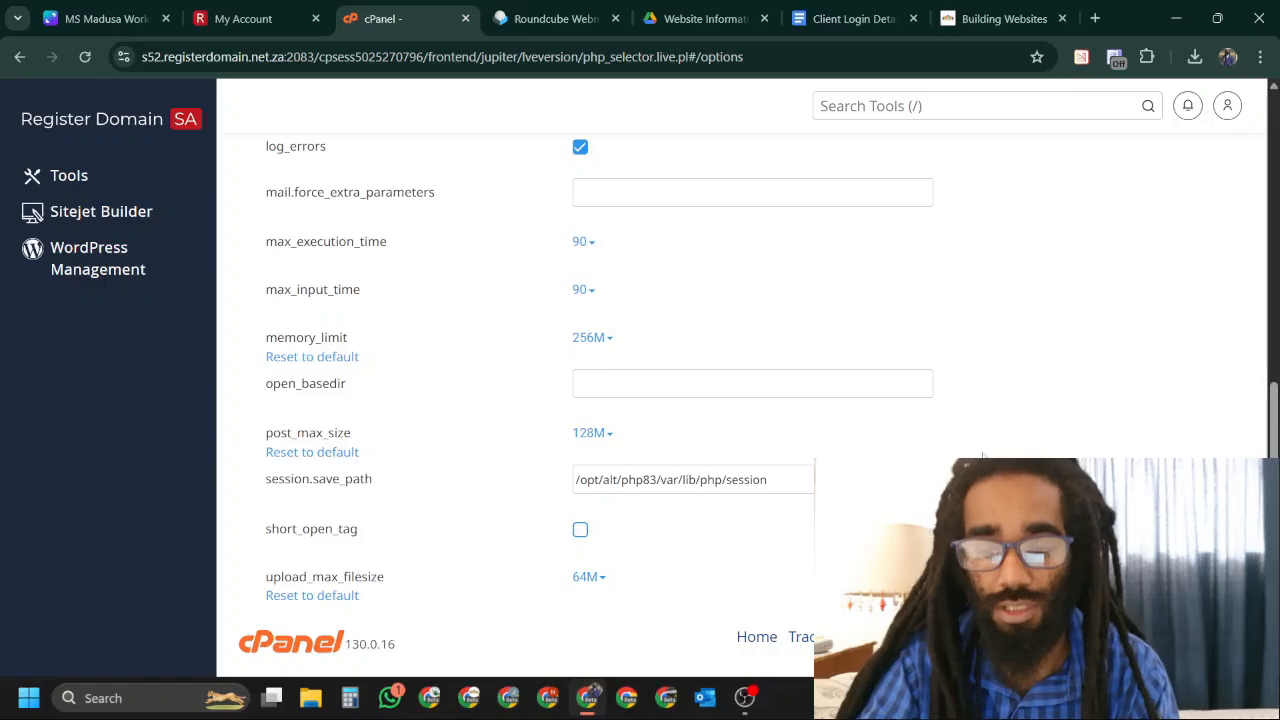
{"action": "scroll", "coordinate": [983, 455], "scroll_direction": "up", "scroll_amount": 10}
{"action": "scroll", "coordinate": [580, 385], "scroll_direction": "down", "scroll_amount": 10}
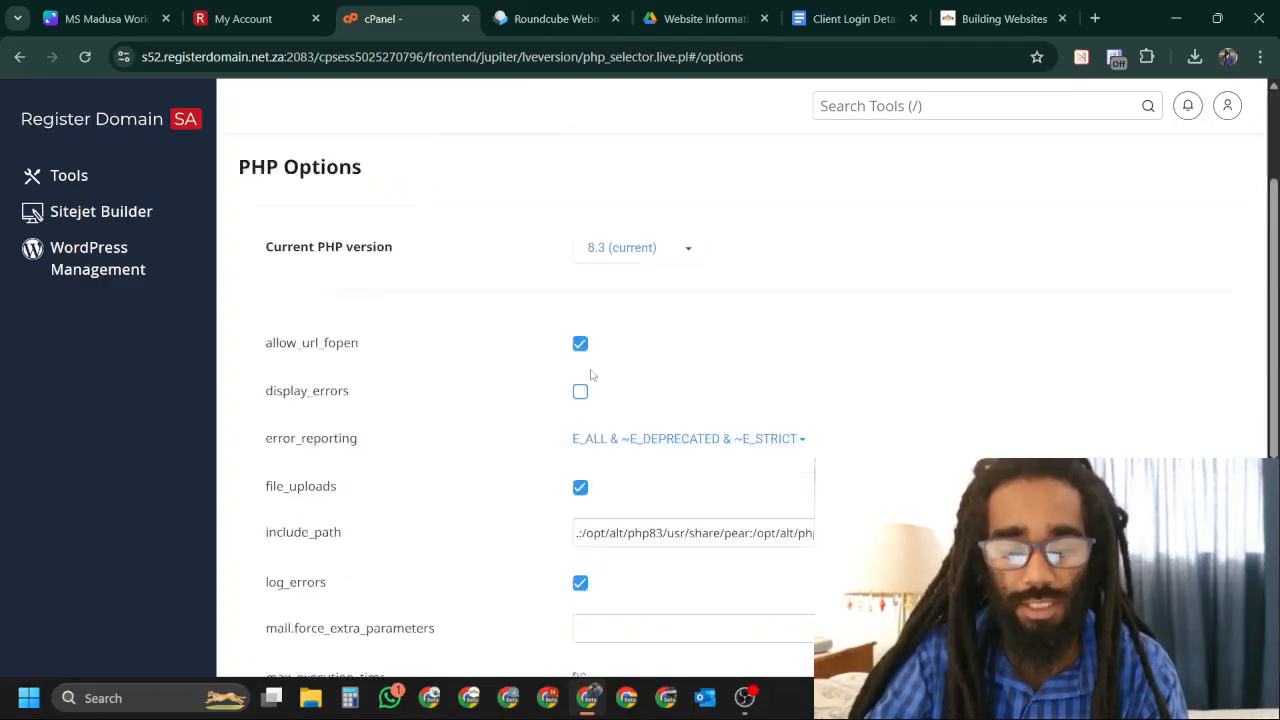
{"action": "scroll", "coordinate": [390, 378], "scroll_direction": "up", "scroll_amount": 10}
{"action": "left_click", "coordinate": [289, 289]}
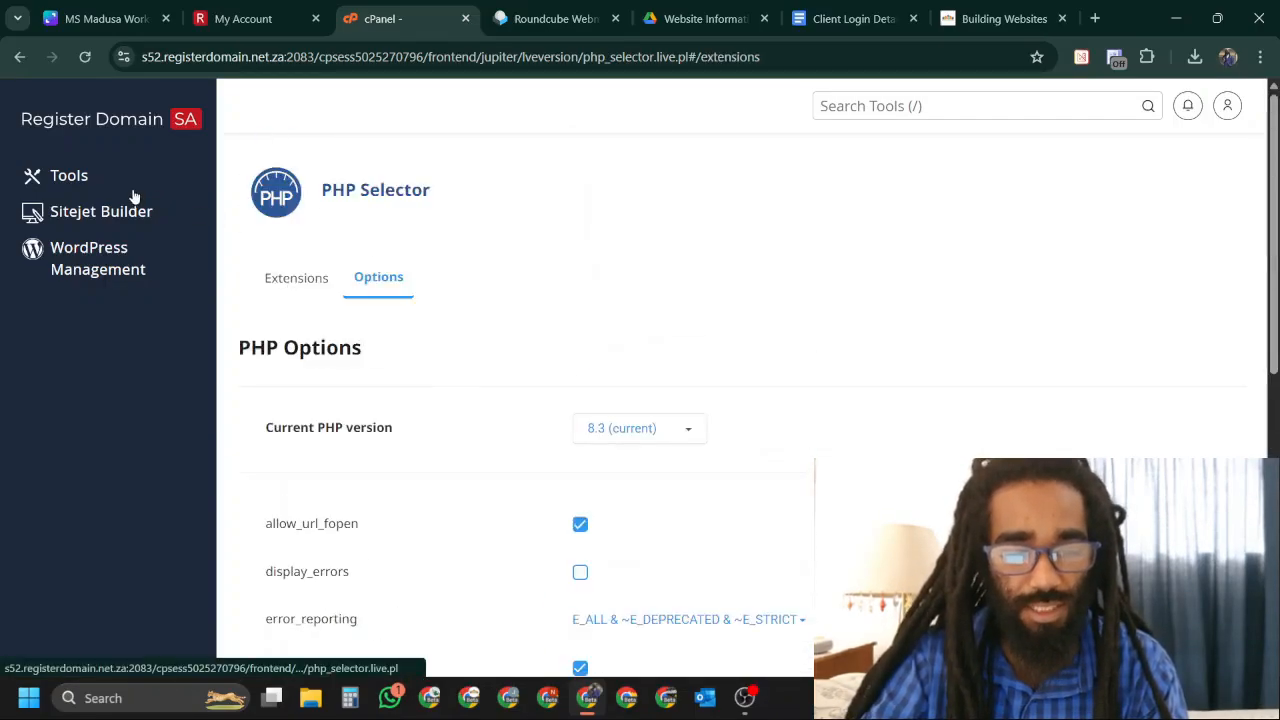
Open WordPress Management in cPanel and scroll to the msmedusa.co.za installation.
{"action": "left_click", "coordinate": [62, 176]}
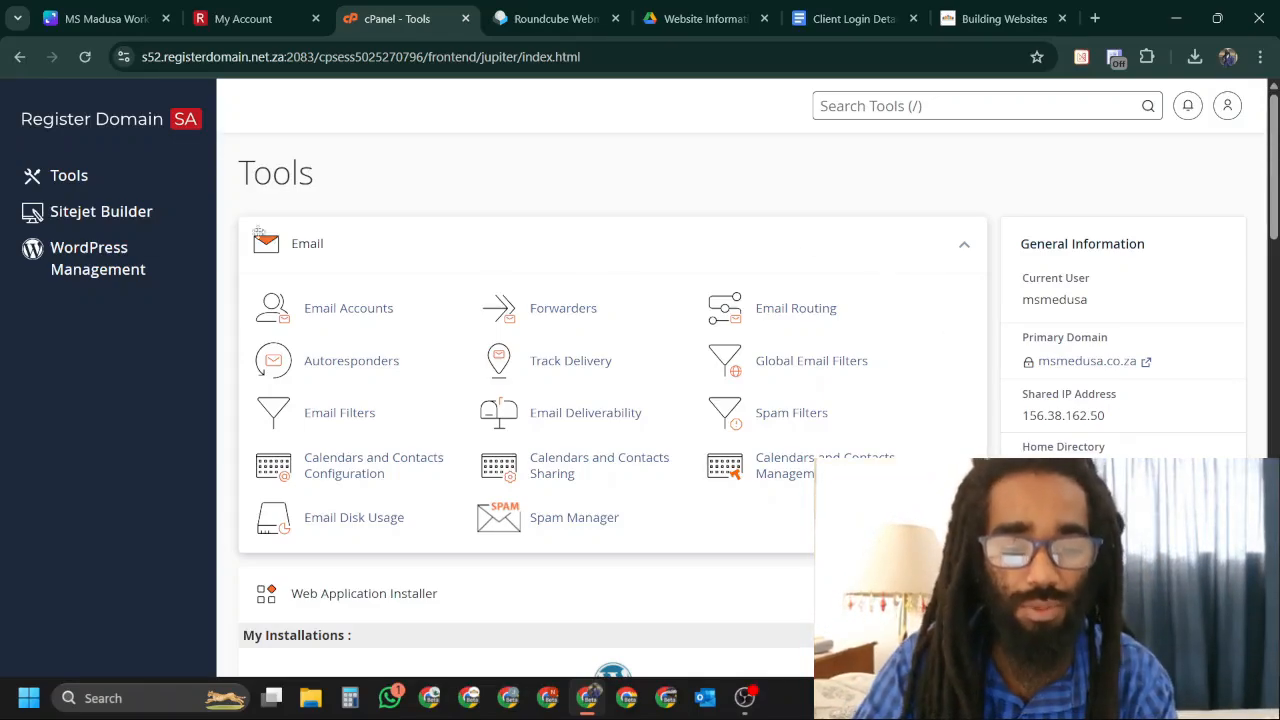
{"action": "left_click", "coordinate": [131, 271]}
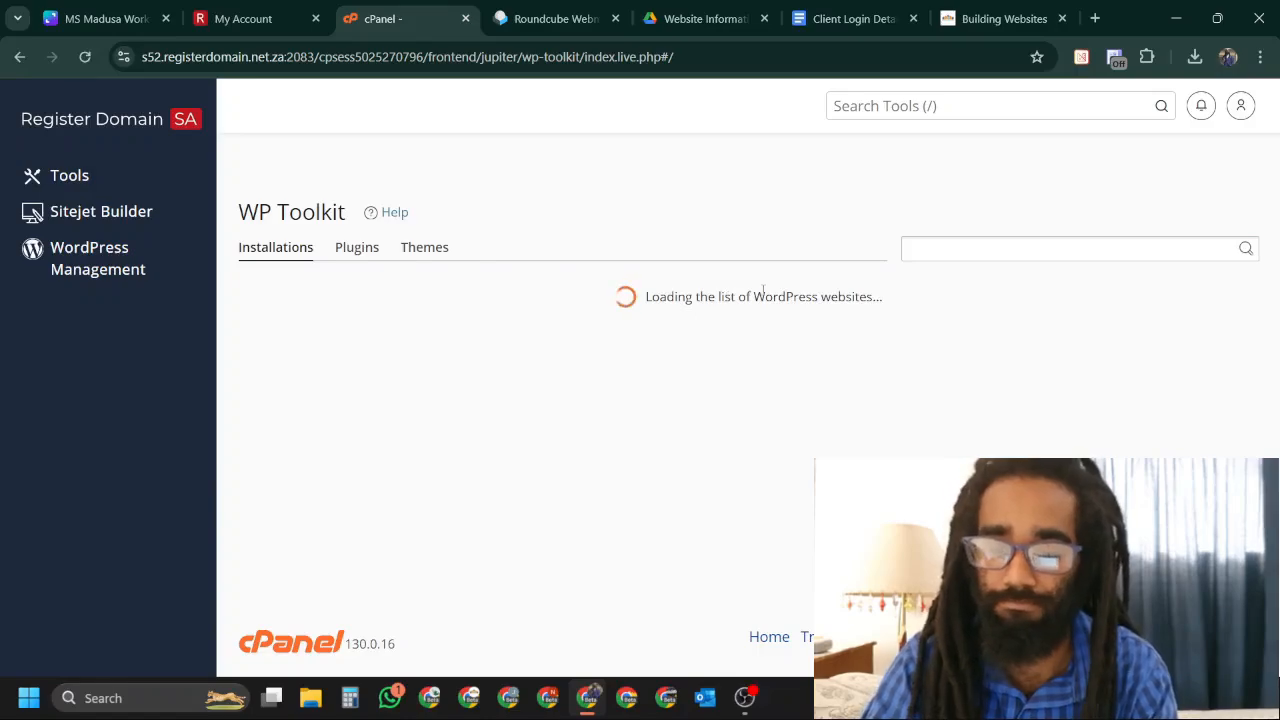
{"action": "scroll", "coordinate": [829, 305], "scroll_direction": "down", "scroll_amount": 3}
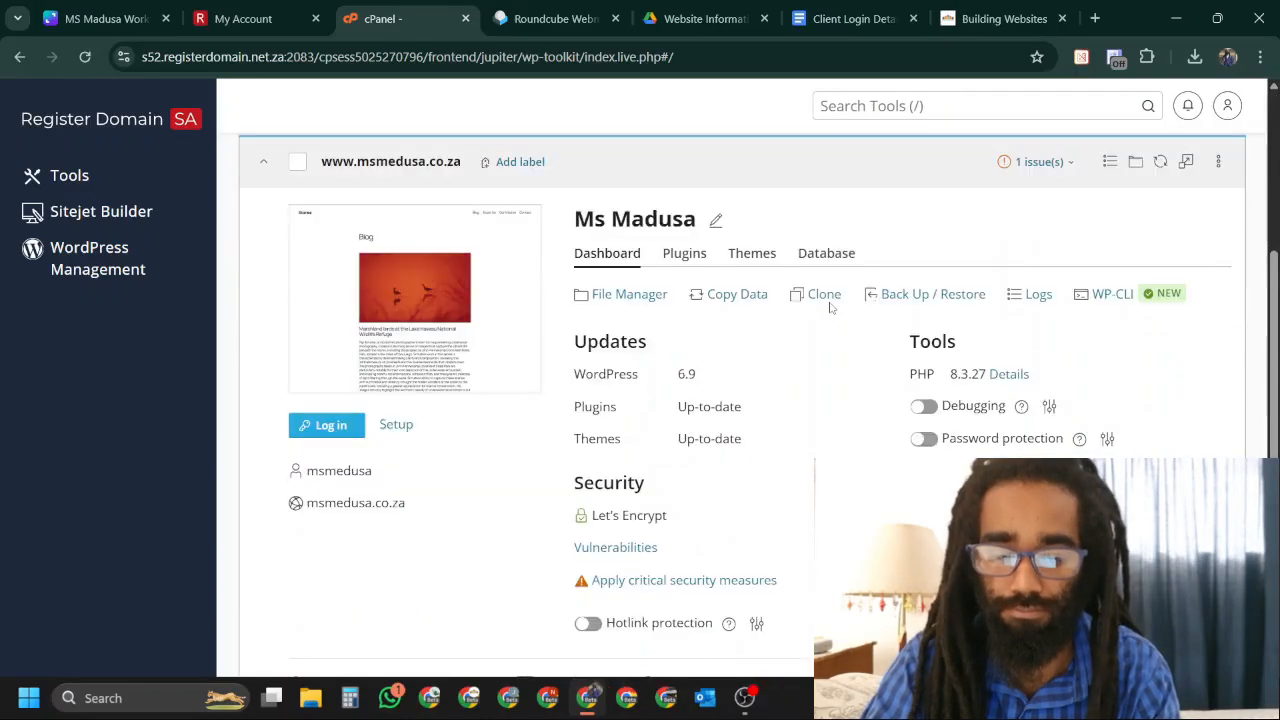
Give the msmedusa.co.za admin an autofilled new password, save it in Chrome, and log in.
{"action": "left_click", "coordinate": [355, 424]}
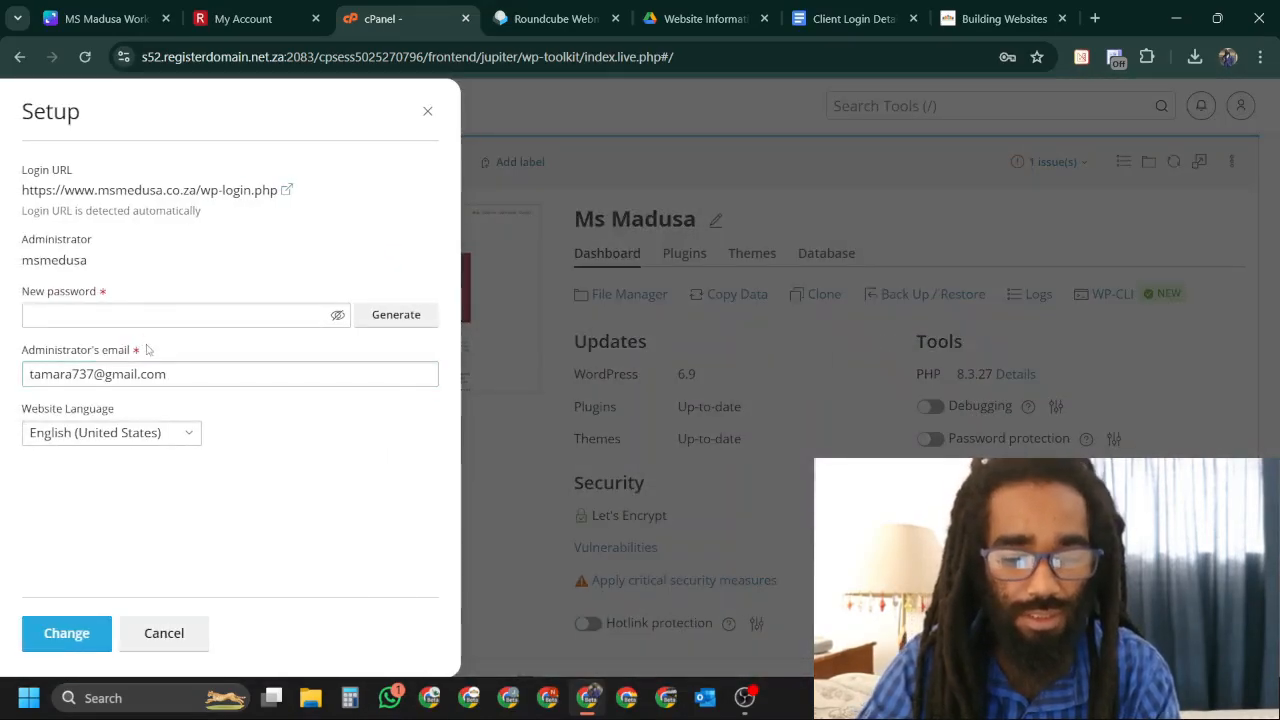
{"action": "left_click", "coordinate": [88, 308]}
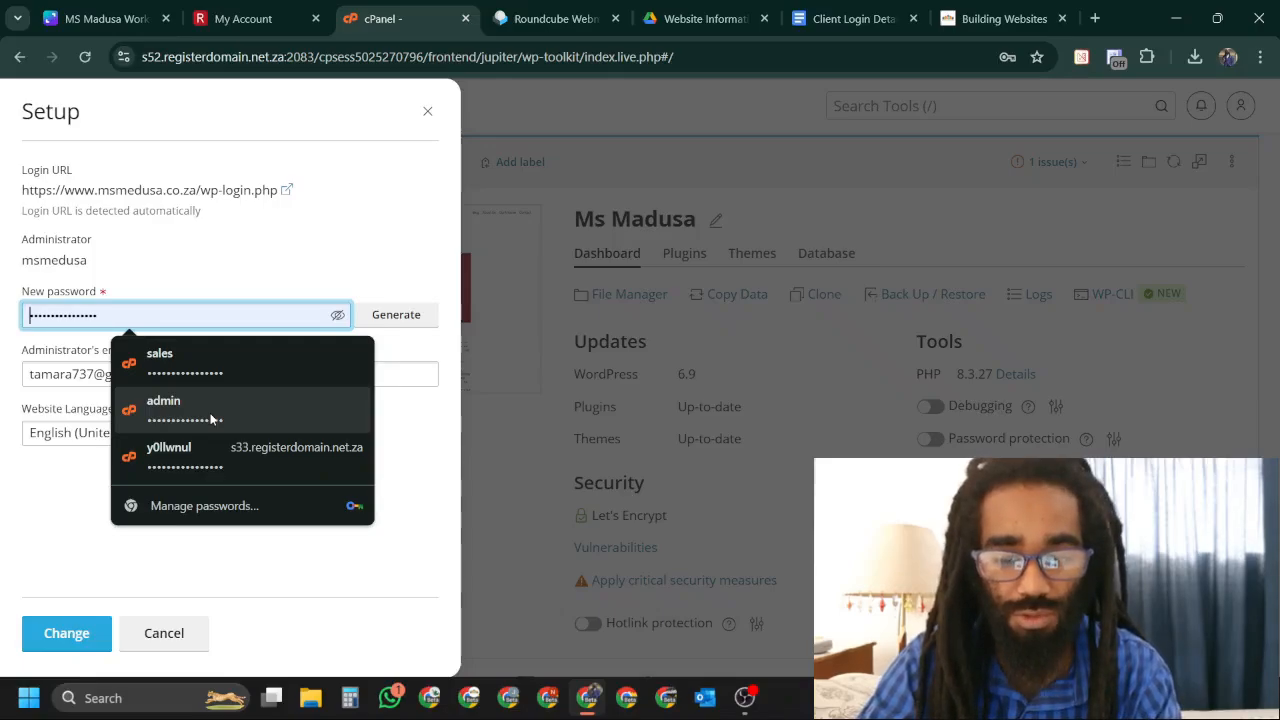
{"action": "left_click", "coordinate": [31, 516]}
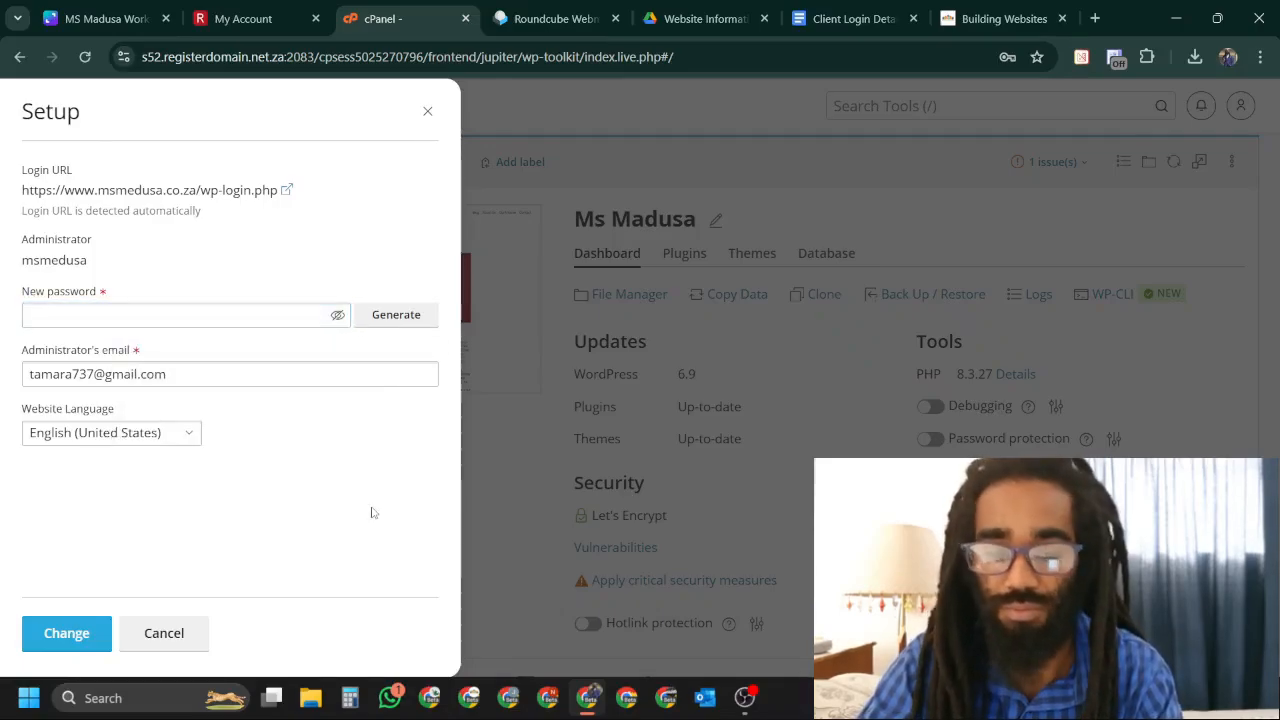
{"action": "left_click", "coordinate": [112, 320]}
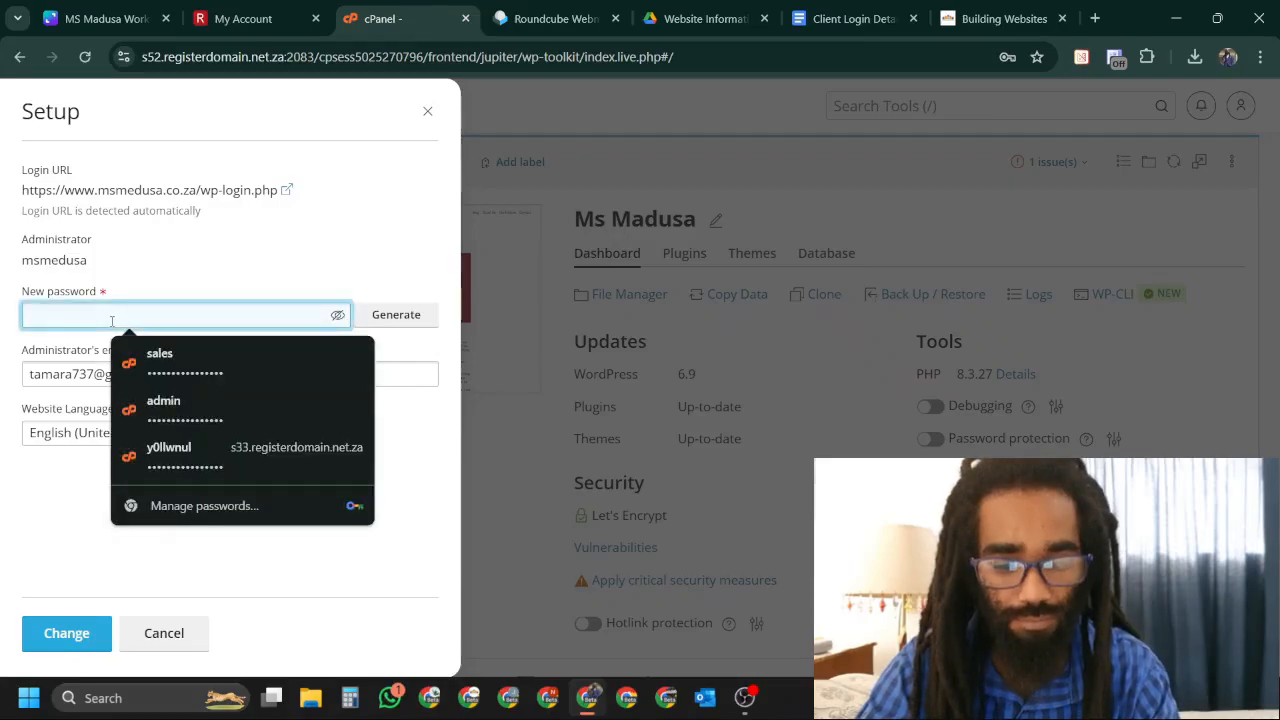
{"action": "left_click", "coordinate": [254, 440]}
{"action": "left_click", "coordinate": [86, 633]}
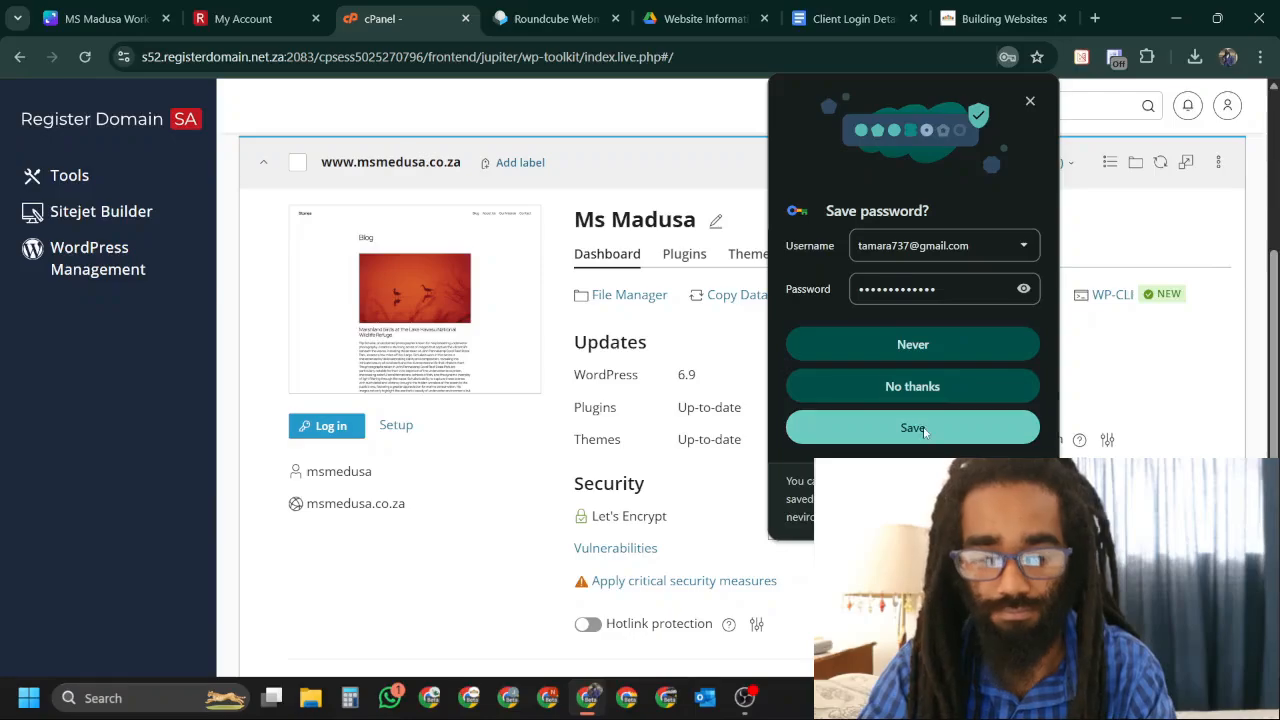
{"action": "left_click", "coordinate": [912, 387]}
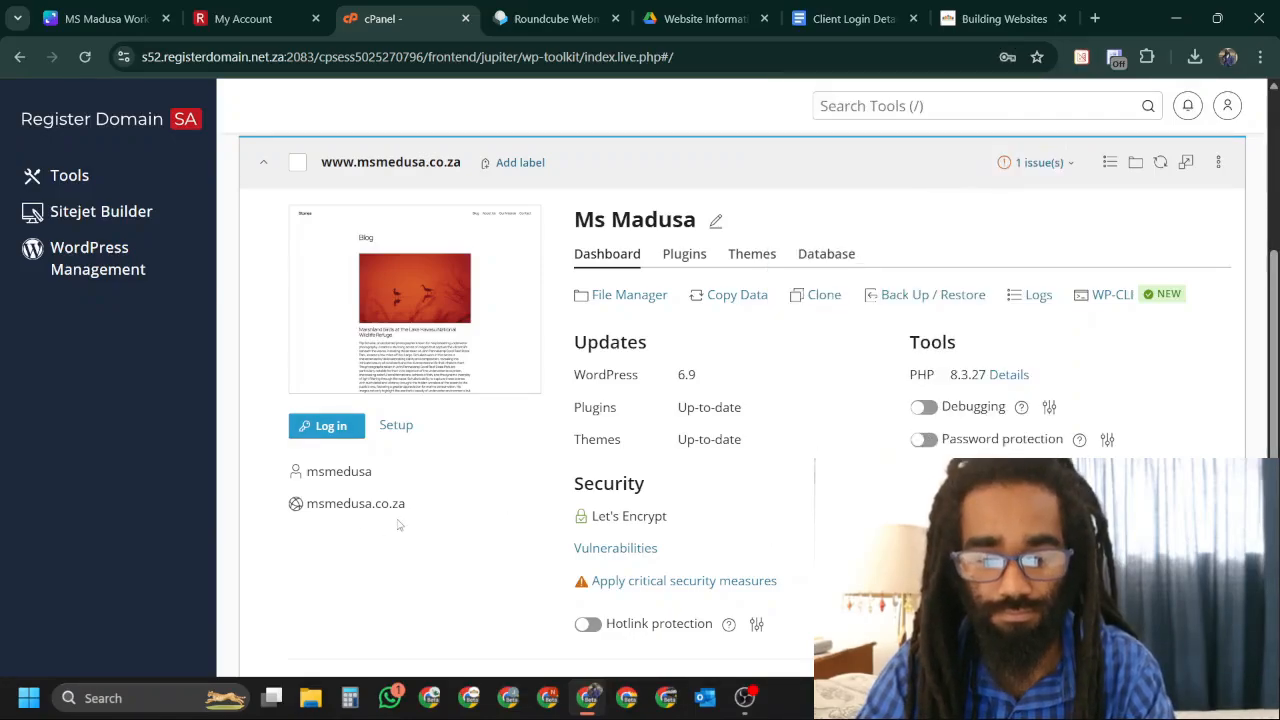
{"action": "left_click", "coordinate": [358, 432]}
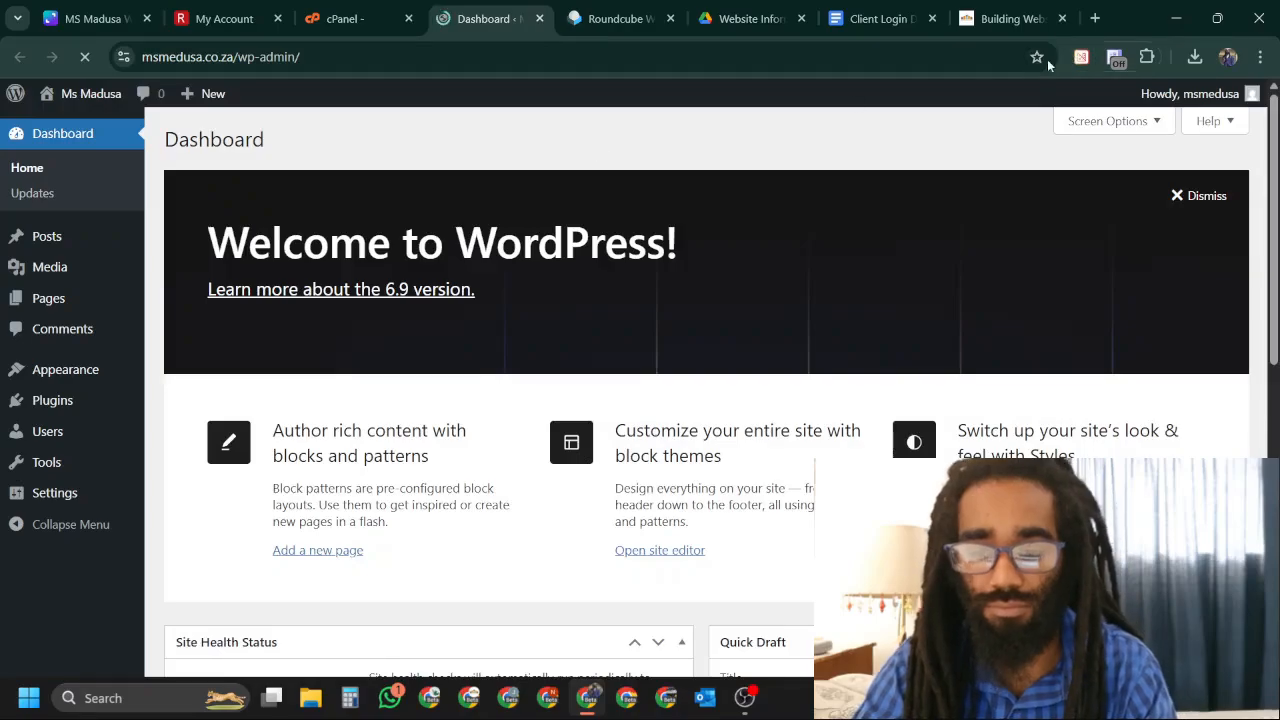
Bookmark the WordPress admin dashboard into the work folder.
{"action": "left_click", "coordinate": [1038, 57]}
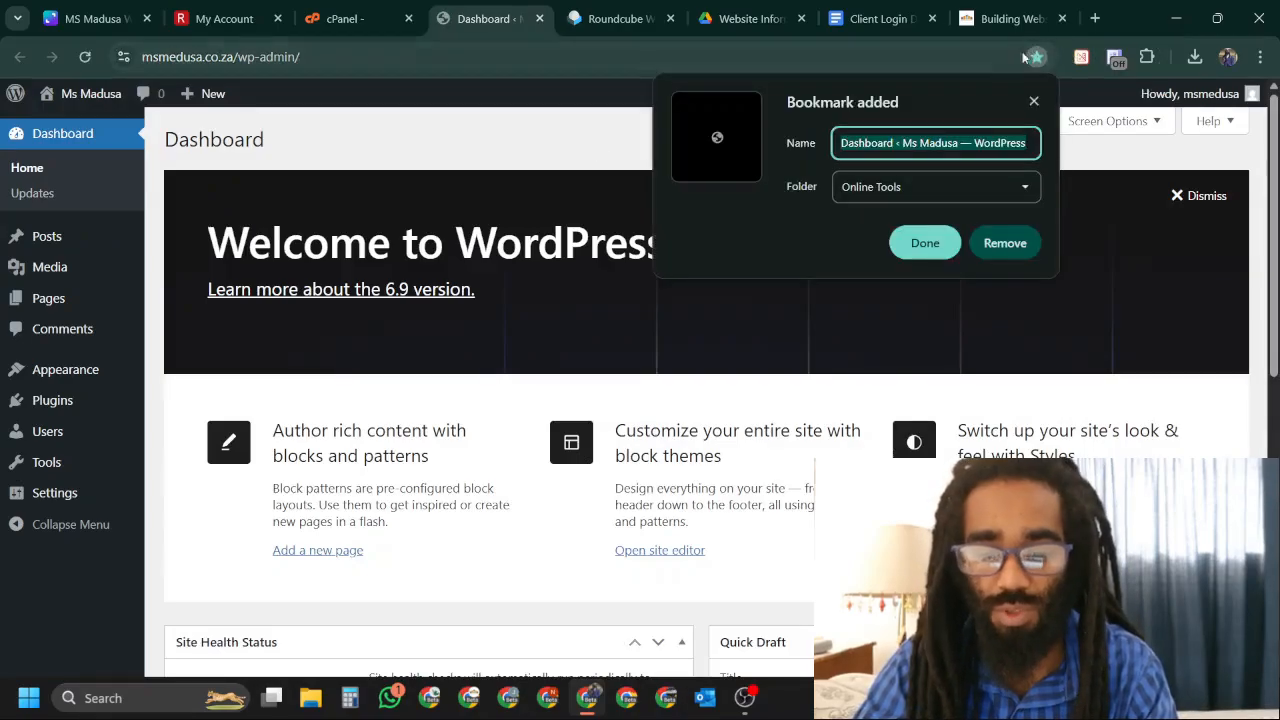
{"action": "left_click", "coordinate": [949, 186]}
{"action": "left_click", "coordinate": [943, 254]}
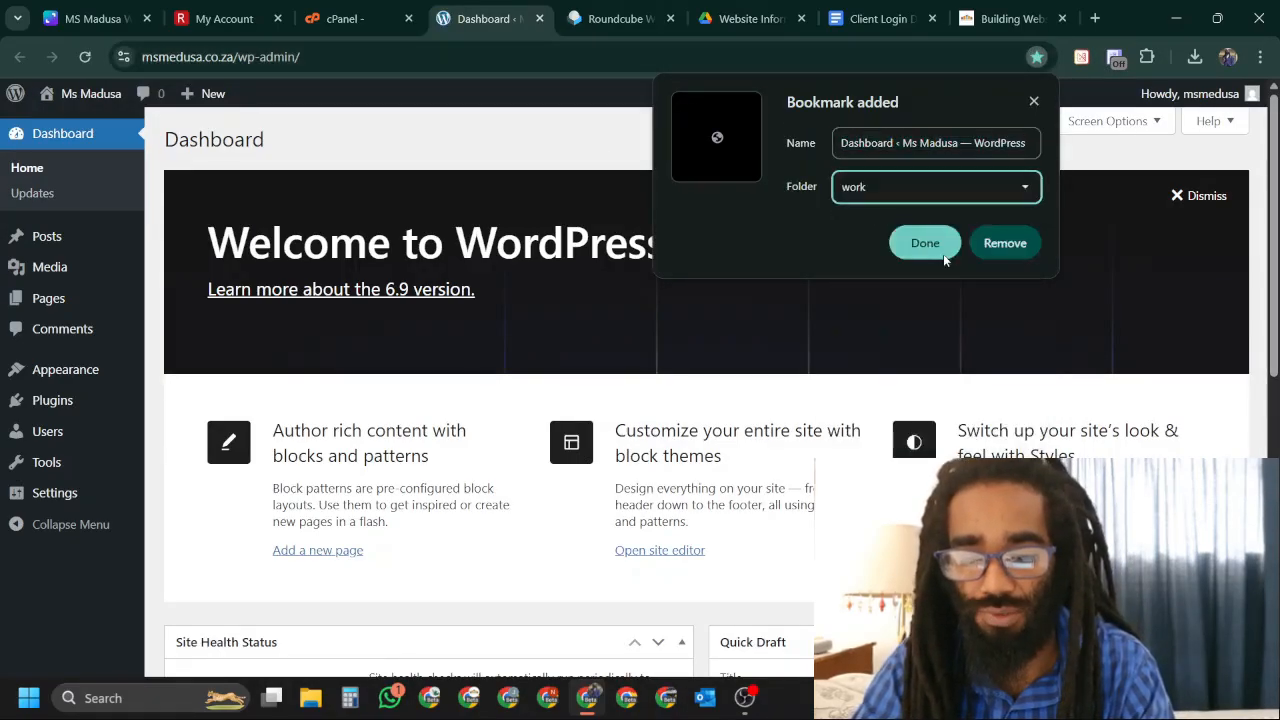
{"action": "left_click", "coordinate": [936, 254]}
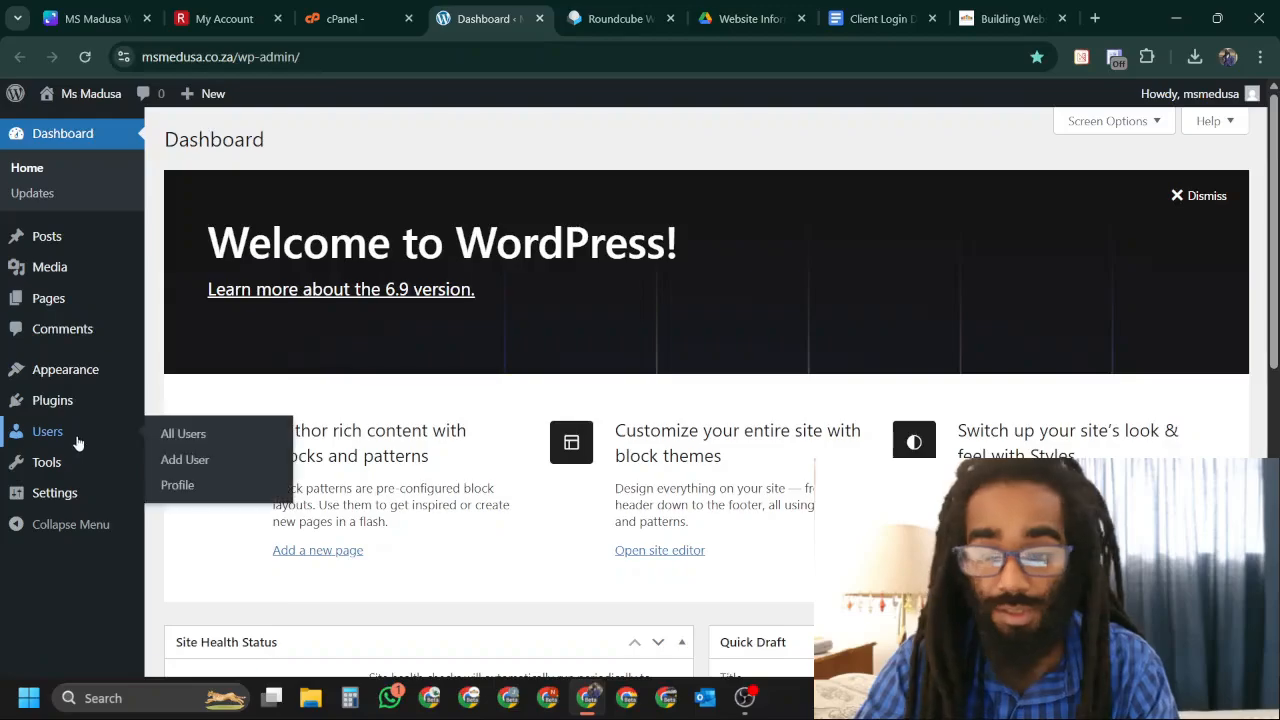
Dismiss the Welcome to WordPress panel and go to Installed Plugins.
{"action": "left_click", "coordinate": [1190, 205]}
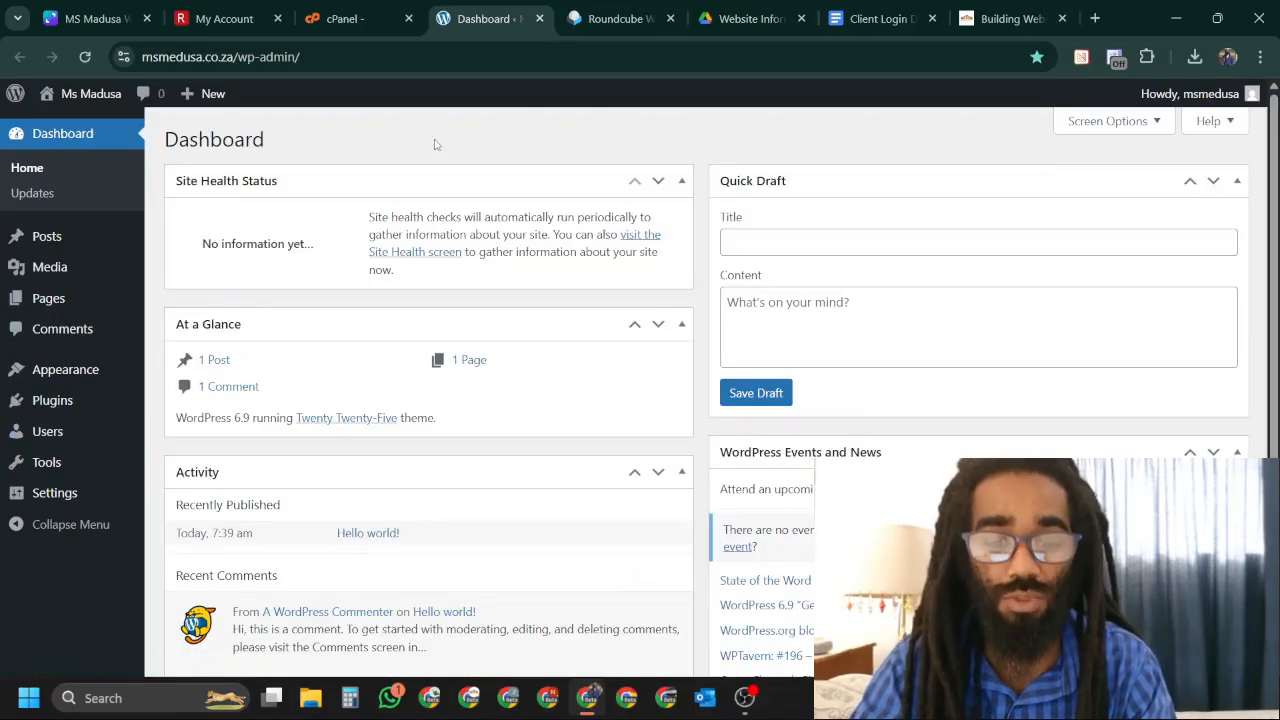
{"action": "scroll", "coordinate": [290, 305], "scroll_direction": "down", "scroll_amount": 2}
{"action": "scroll", "coordinate": [290, 305], "scroll_direction": "up", "scroll_amount": 2}
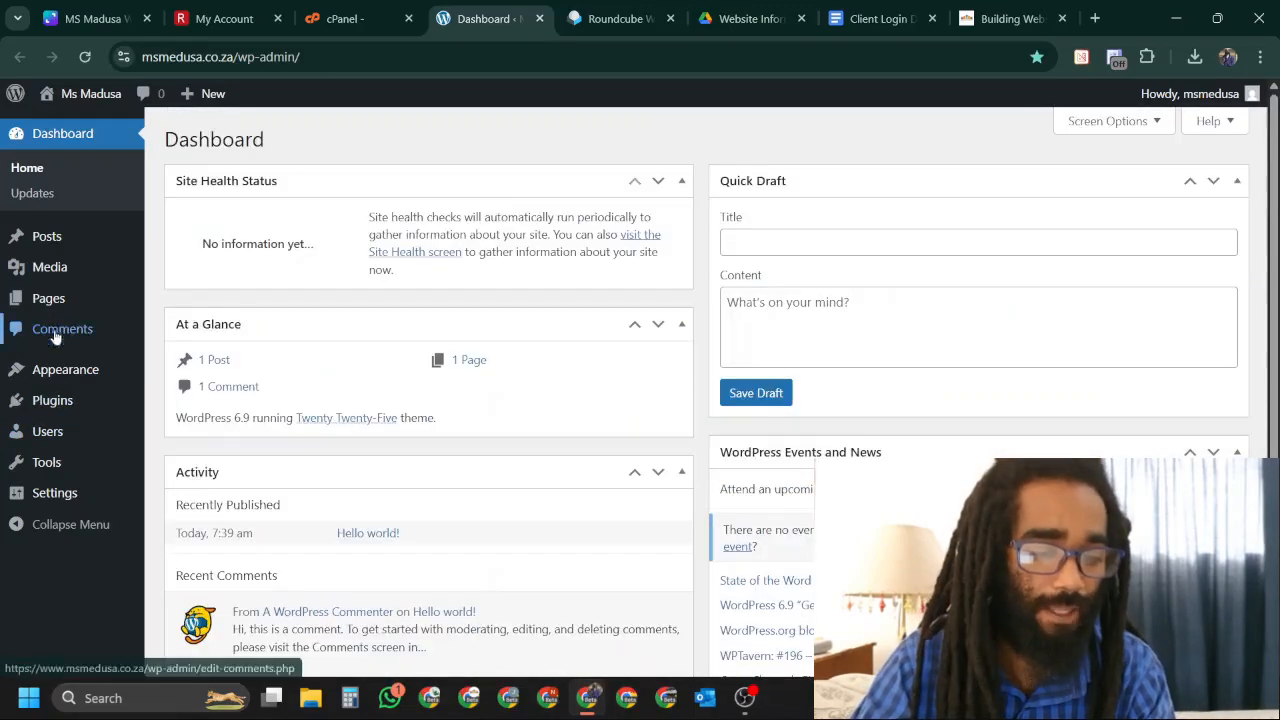
{"action": "left_click", "coordinate": [53, 401]}
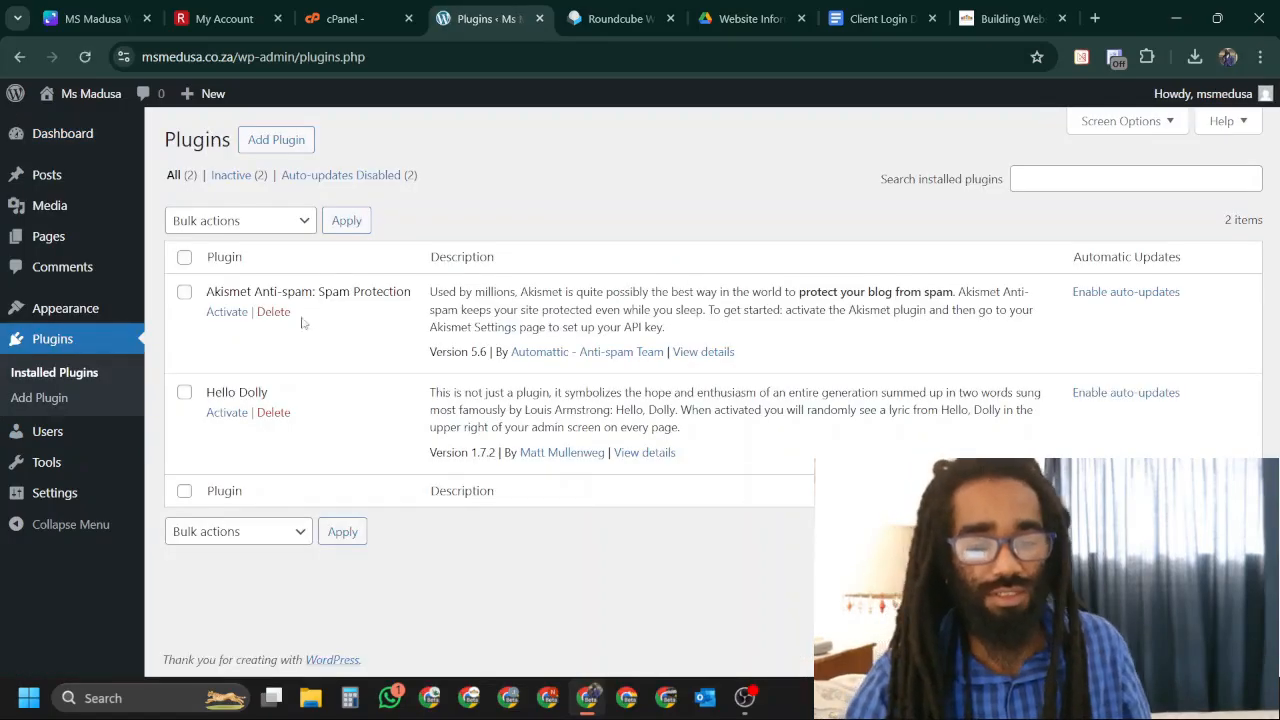
Bulk-delete the Akismet Anti-spam and Hello Dolly plugins.
{"action": "left_click", "coordinate": [184, 292]}
{"action": "left_click", "coordinate": [184, 393]}
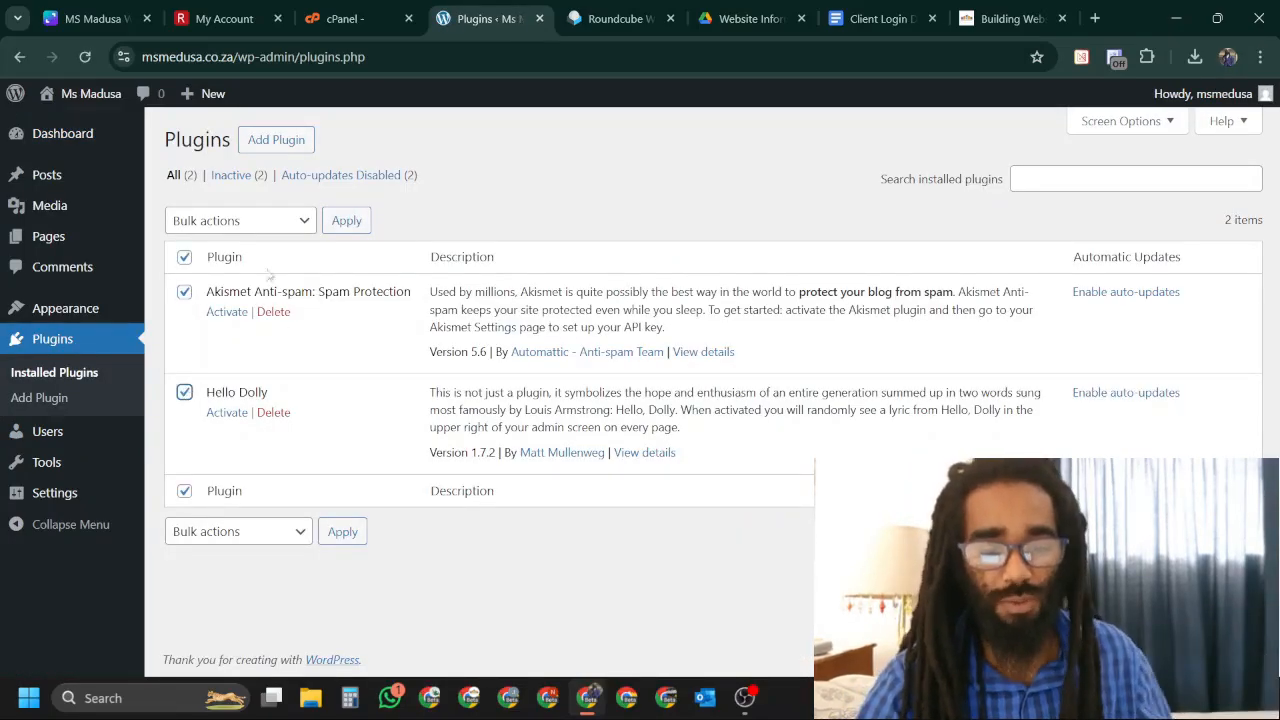
{"action": "left_click", "coordinate": [305, 222]}
{"action": "left_click", "coordinate": [238, 343]}
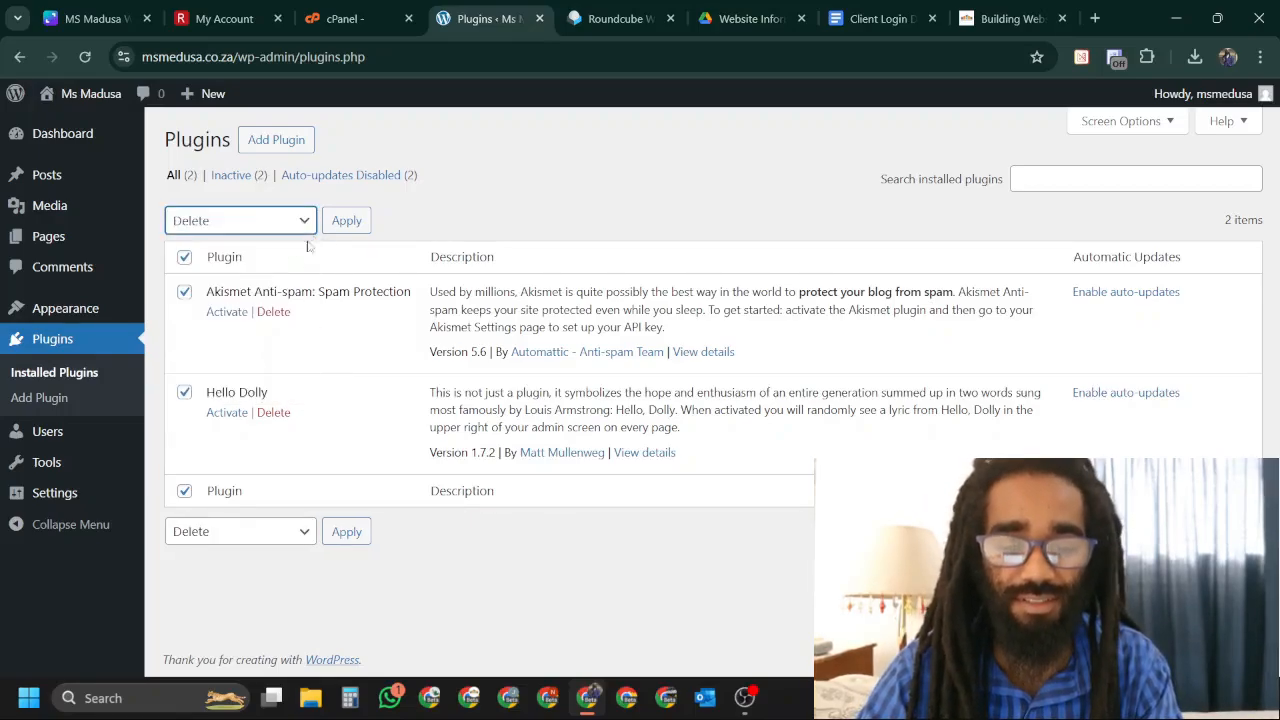
{"action": "left_click", "coordinate": [346, 220]}
{"action": "left_click", "coordinate": [731, 190]}
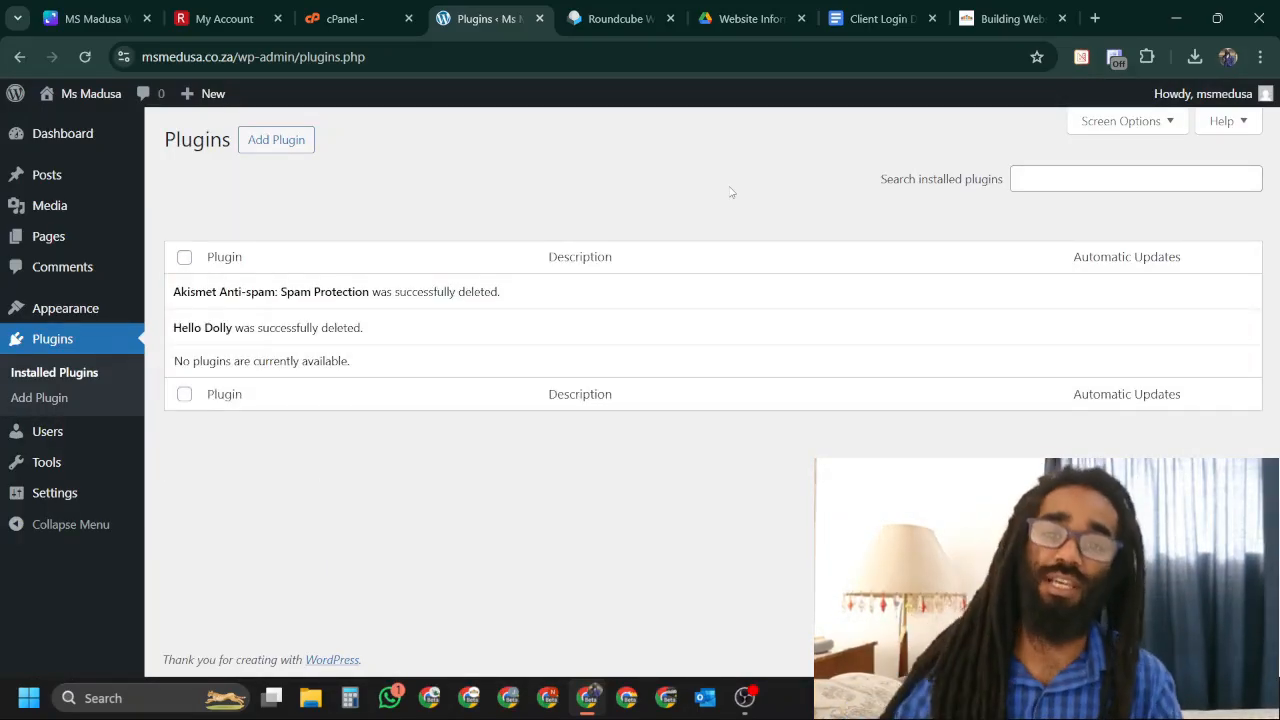
{"action": "left_click", "coordinate": [270, 140]}
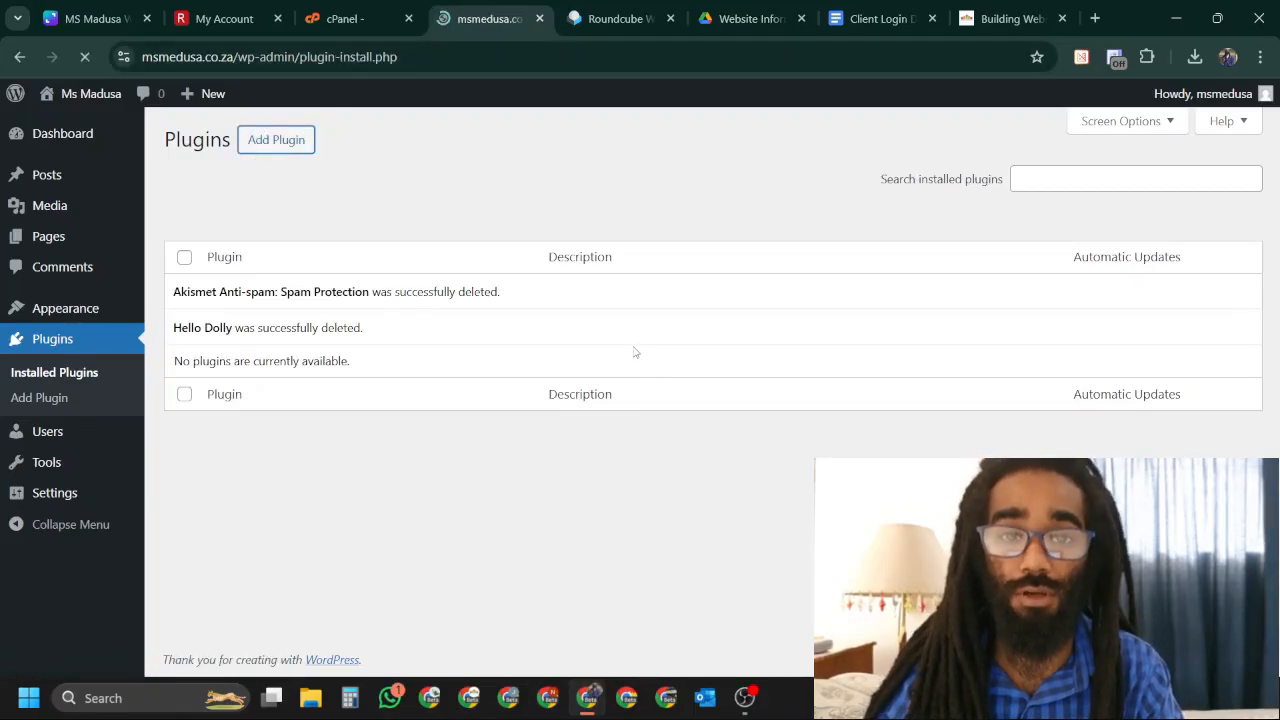
Search 'act', then install and activate Activity Log – Monitor & Record User Changes.
{"action": "left_click", "coordinate": [1008, 223]}
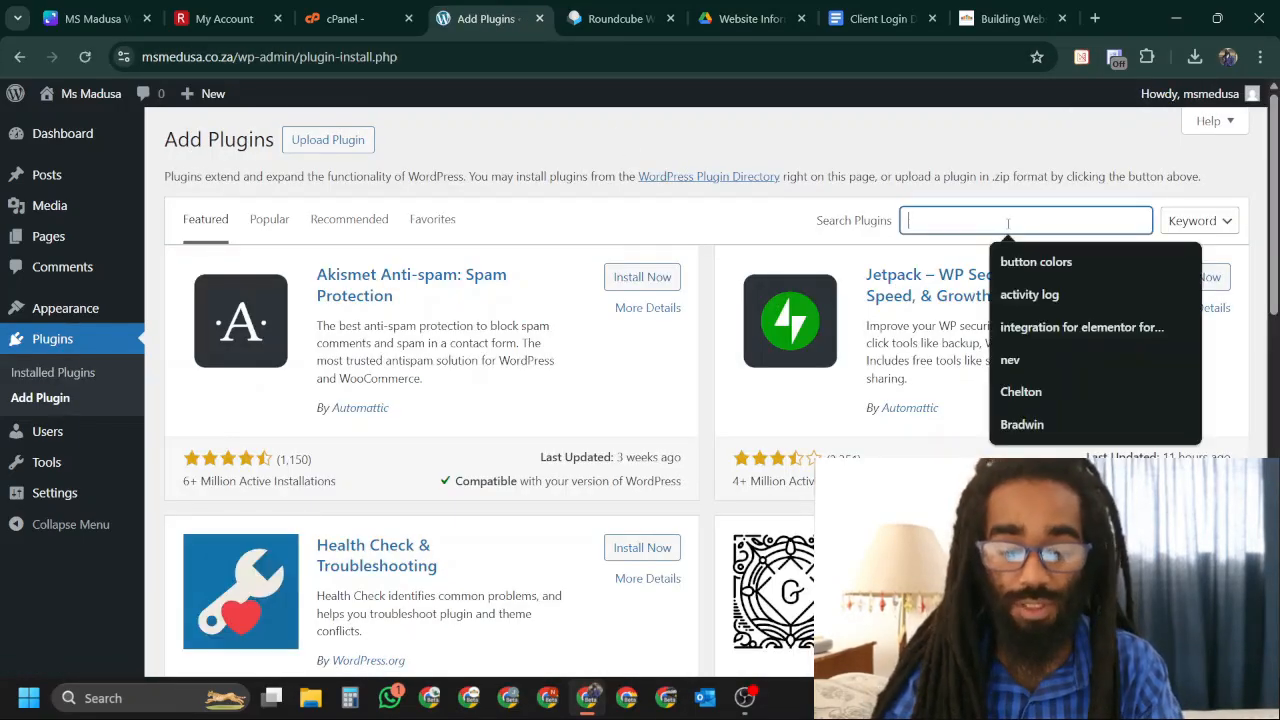
{"action": "type", "text": "activity log"}
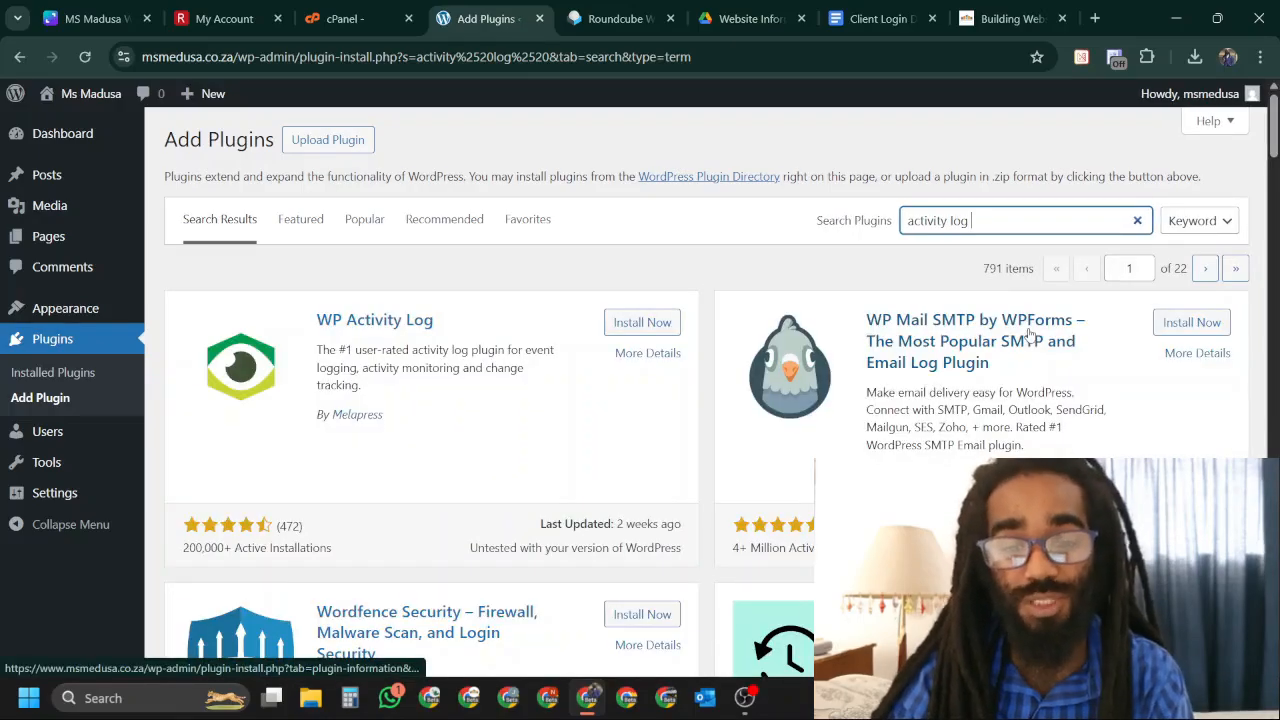
{"action": "scroll", "coordinate": [1083, 433], "scroll_direction": "down", "scroll_amount": 5}
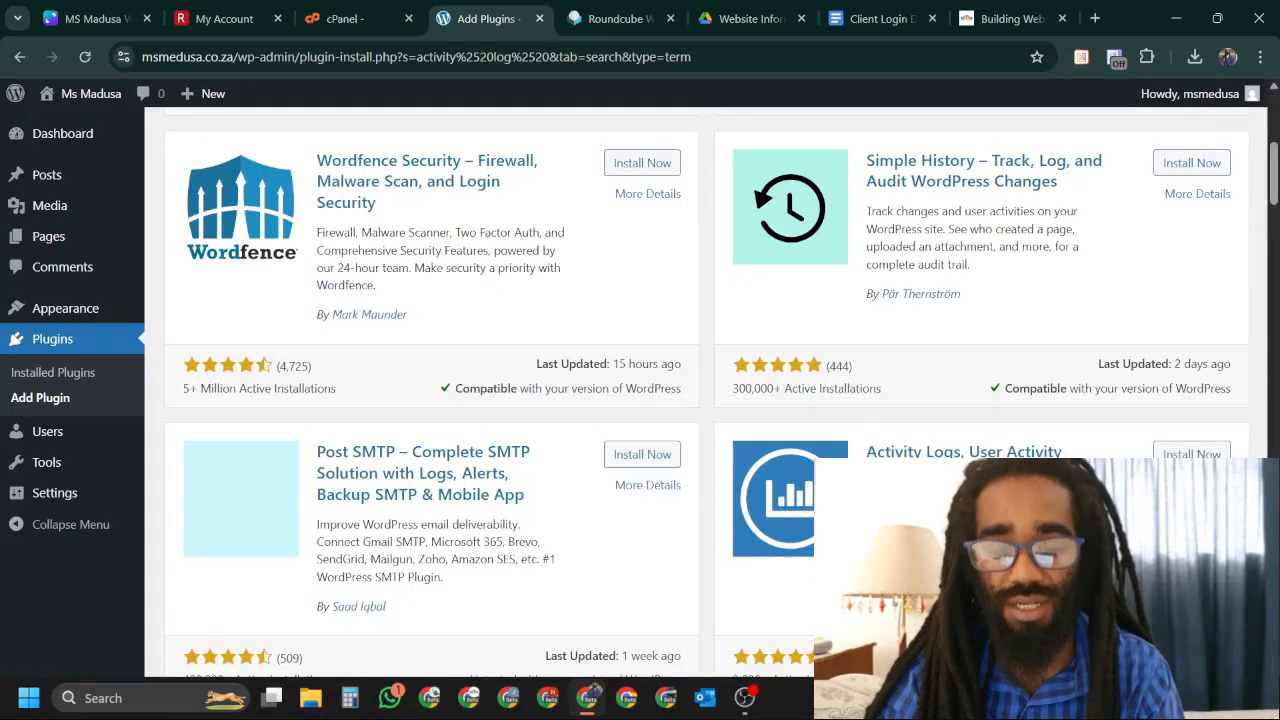
{"action": "scroll", "coordinate": [660, 400], "scroll_direction": "down", "scroll_amount": 4}
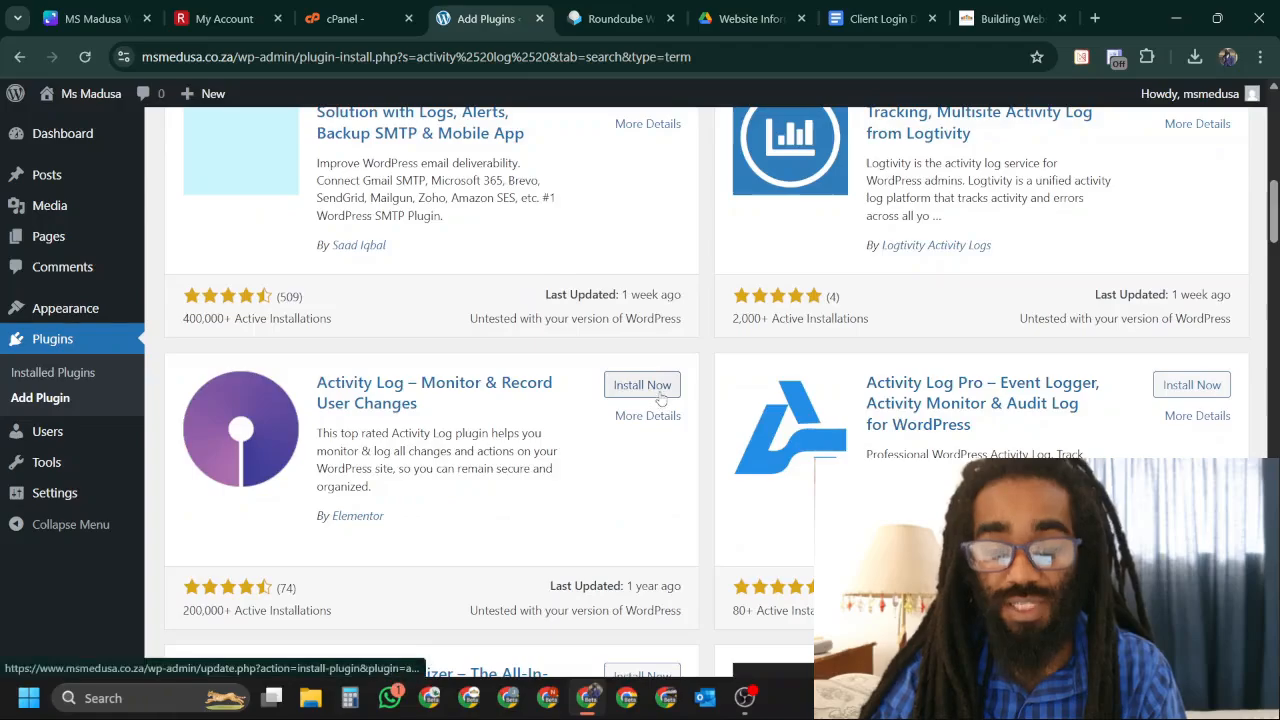
{"action": "left_click", "coordinate": [662, 389]}
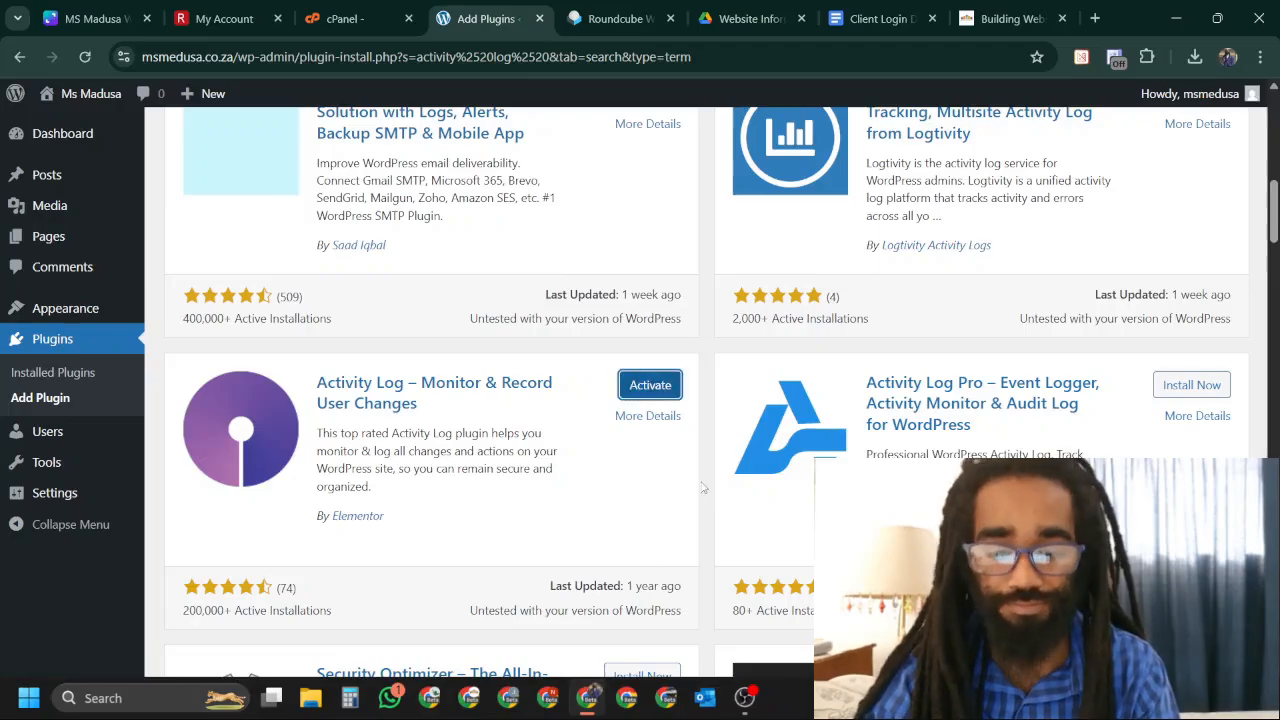
{"action": "left_click", "coordinate": [641, 387]}
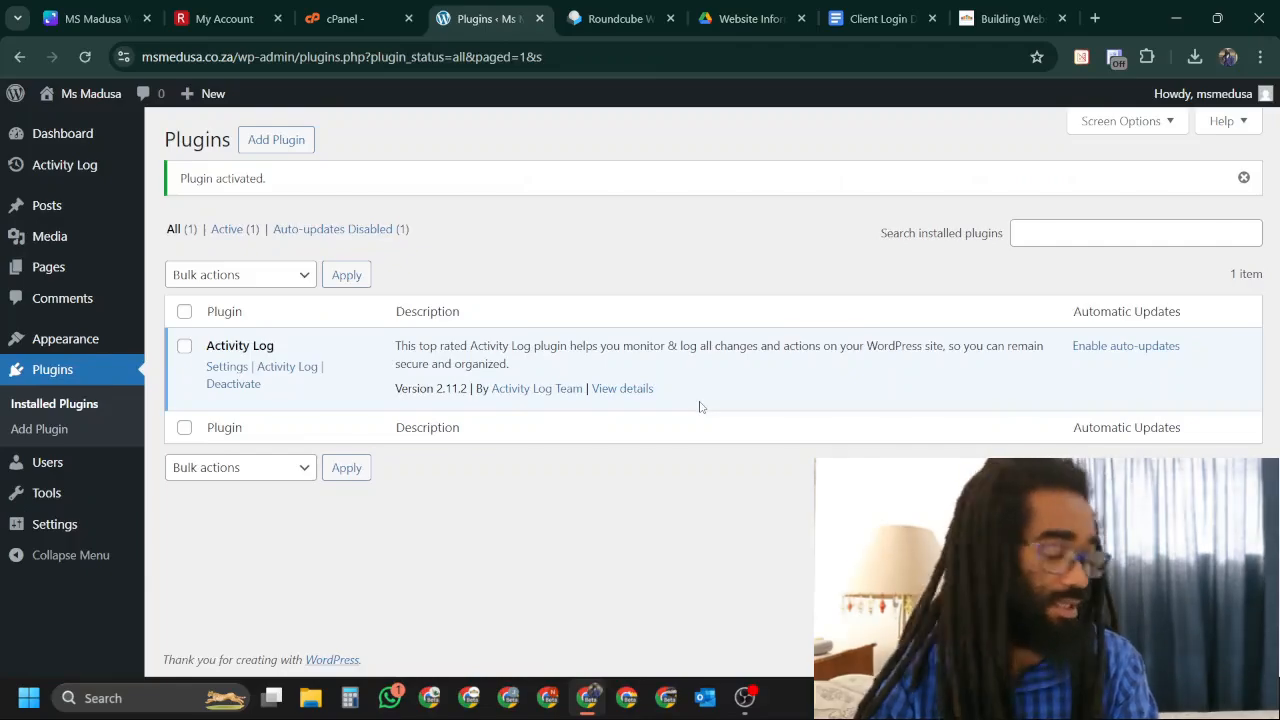
Search 'ase', then install and activate Admin and Site Enhancements (ASE) 8.1.0.
{"action": "left_click", "coordinate": [274, 143]}
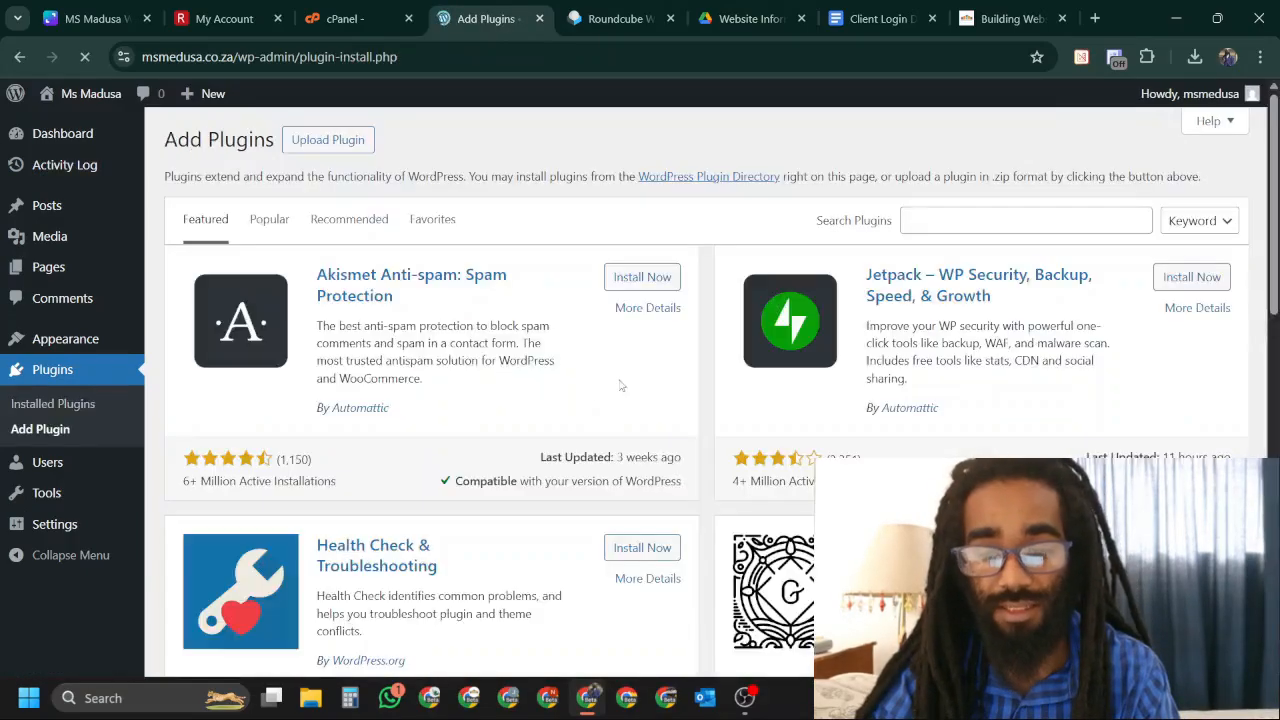
{"action": "left_click", "coordinate": [1018, 229]}
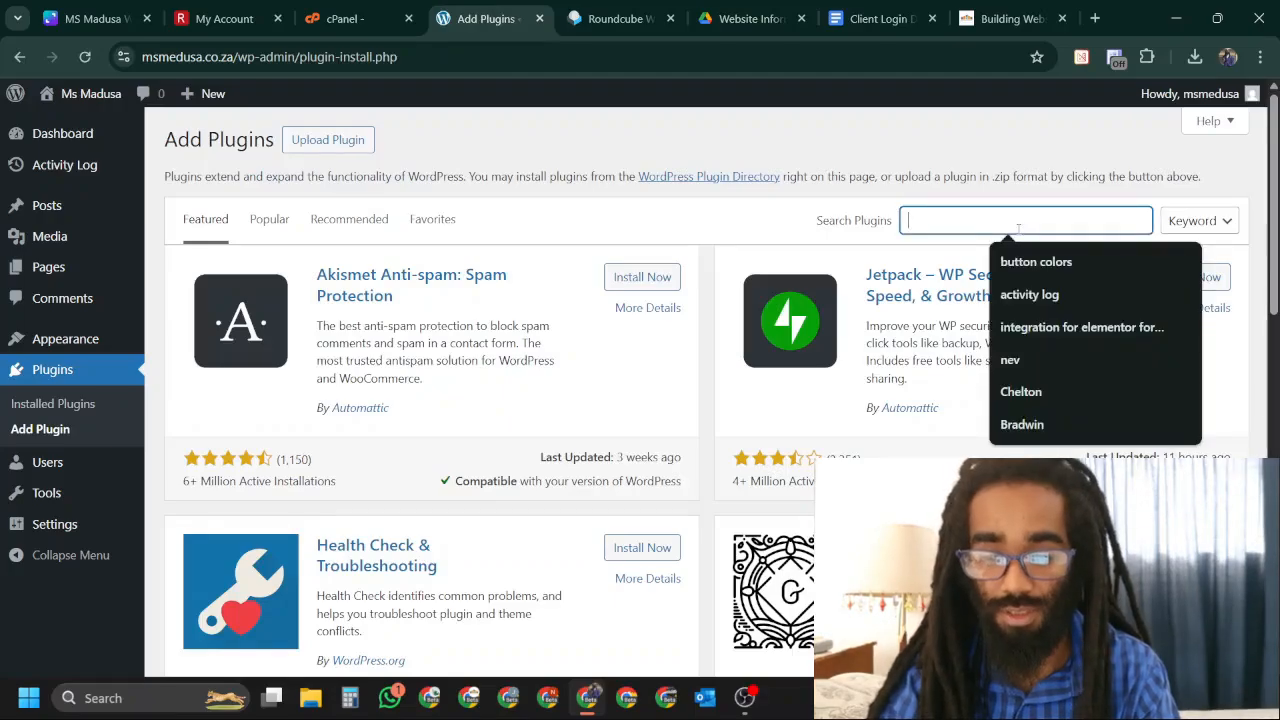
{"action": "type", "text": "ase"}
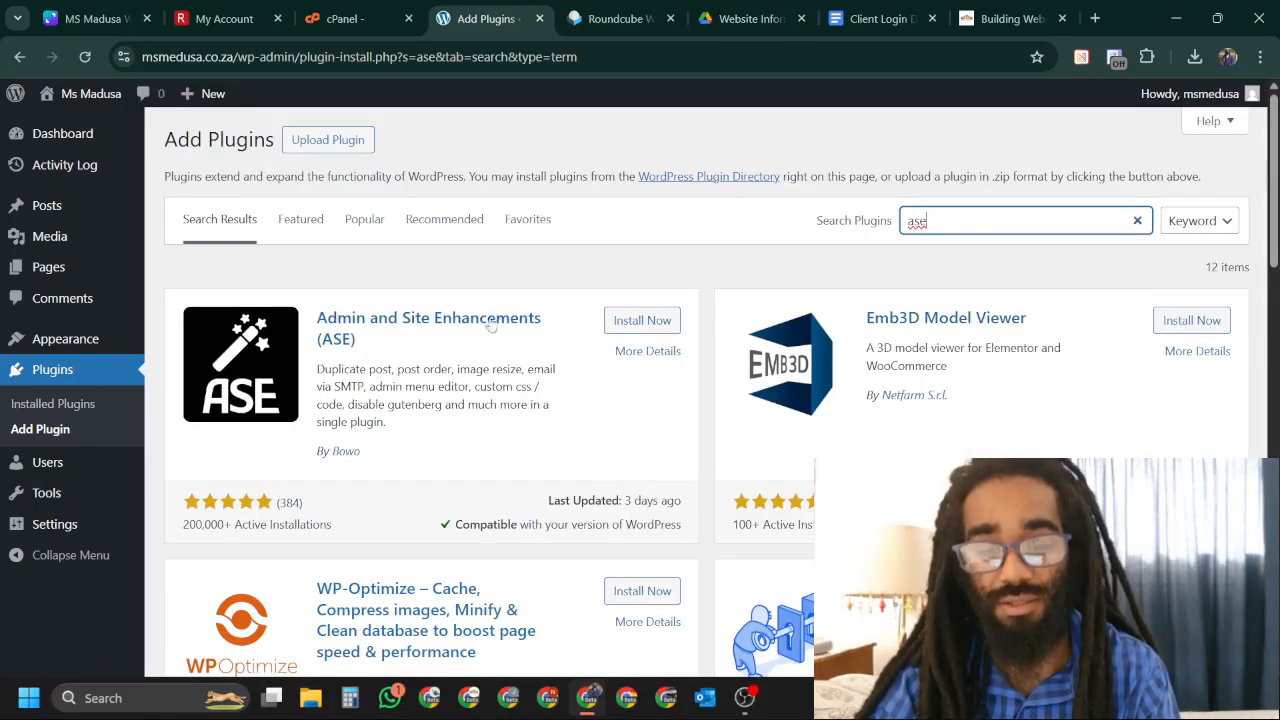
{"action": "left_click", "coordinate": [648, 320]}
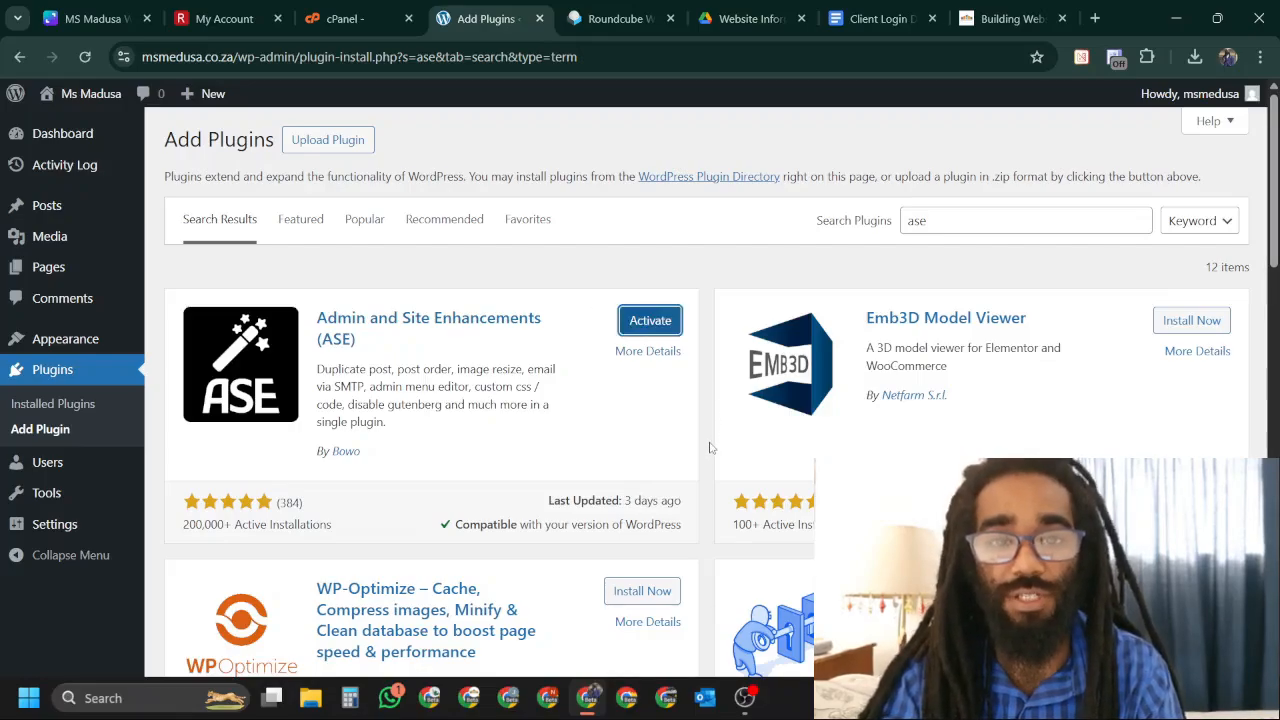
{"action": "left_click", "coordinate": [650, 321]}
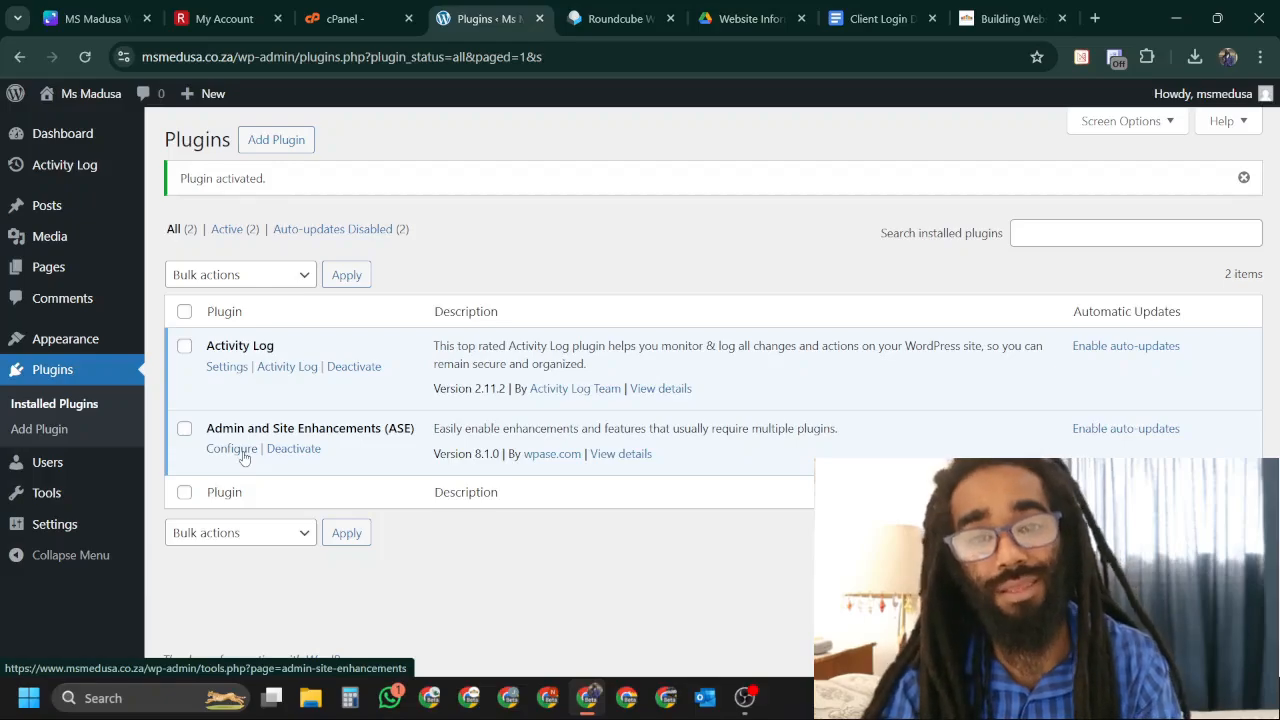
Enable ASE's Content Duplication and Hide Admin Notices options.
{"action": "left_click", "coordinate": [244, 457]}
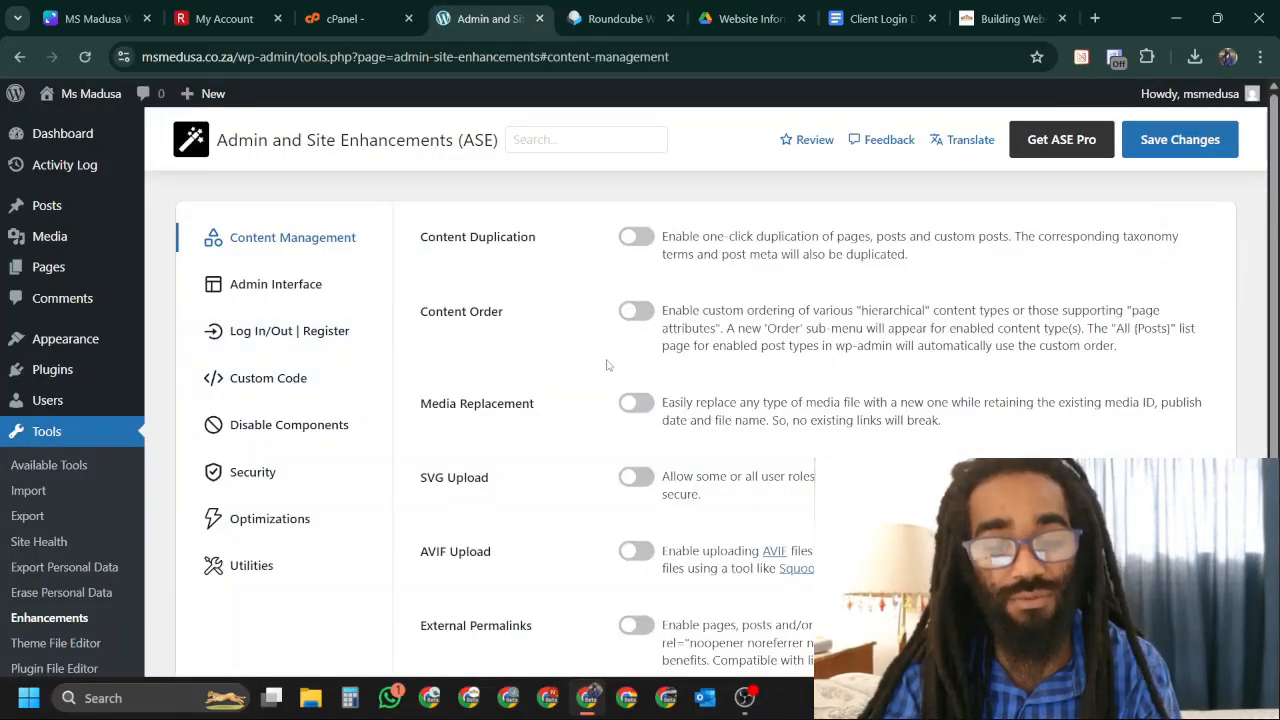
{"action": "left_click", "coordinate": [633, 237]}
{"action": "scroll", "coordinate": [350, 350], "scroll_direction": "down", "scroll_amount": 2}
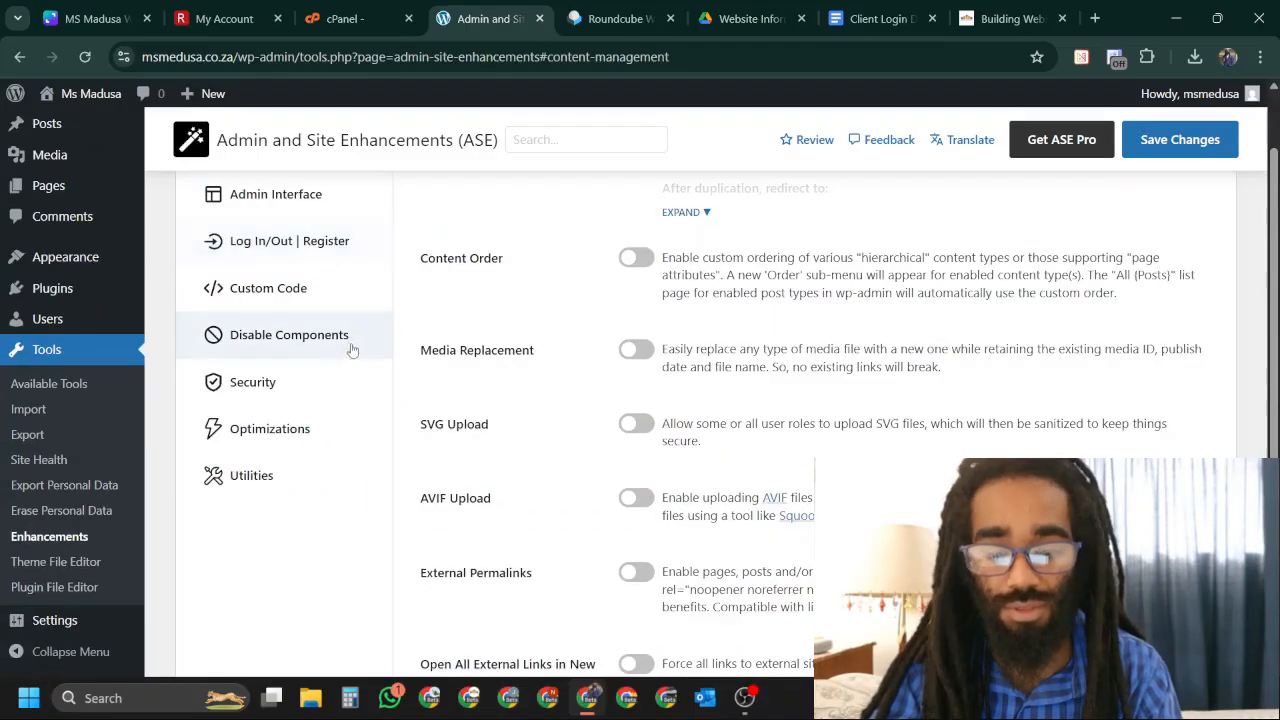
{"action": "scroll", "coordinate": [706, 367], "scroll_direction": "down", "scroll_amount": 3}
{"action": "scroll", "coordinate": [706, 367], "scroll_direction": "up", "scroll_amount": 3}
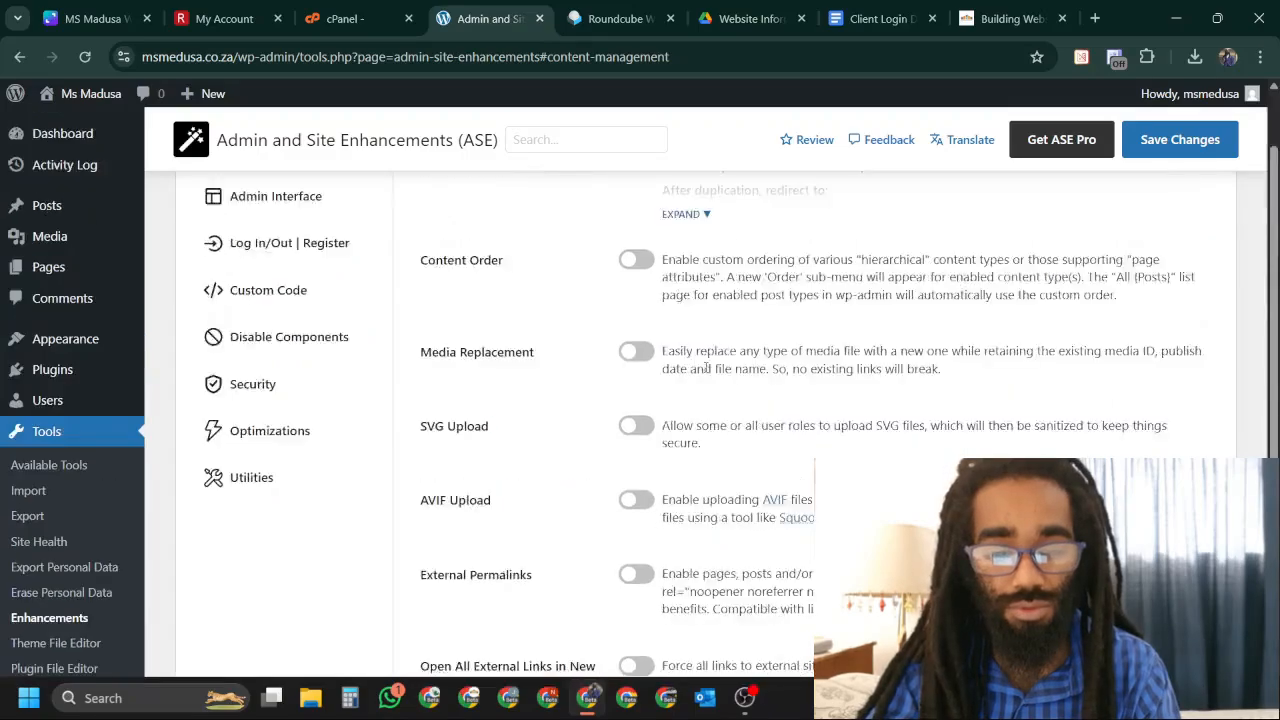
{"action": "scroll", "coordinate": [706, 367], "scroll_direction": "up", "scroll_amount": 2}
{"action": "left_click", "coordinate": [300, 291]}
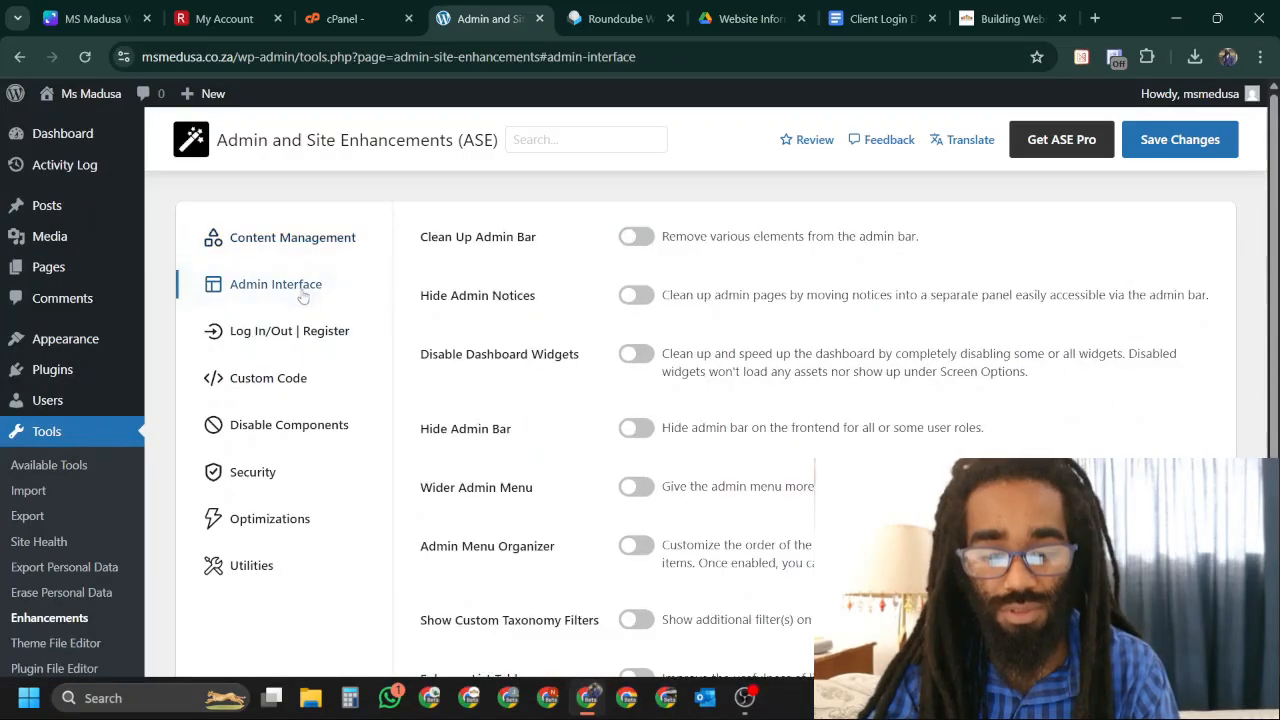
{"action": "left_click", "coordinate": [635, 296]}
Turn on Disable All Updates, save the ASE settings, and return to Plugins.
{"action": "scroll", "coordinate": [666, 345], "scroll_direction": "down", "scroll_amount": 3}
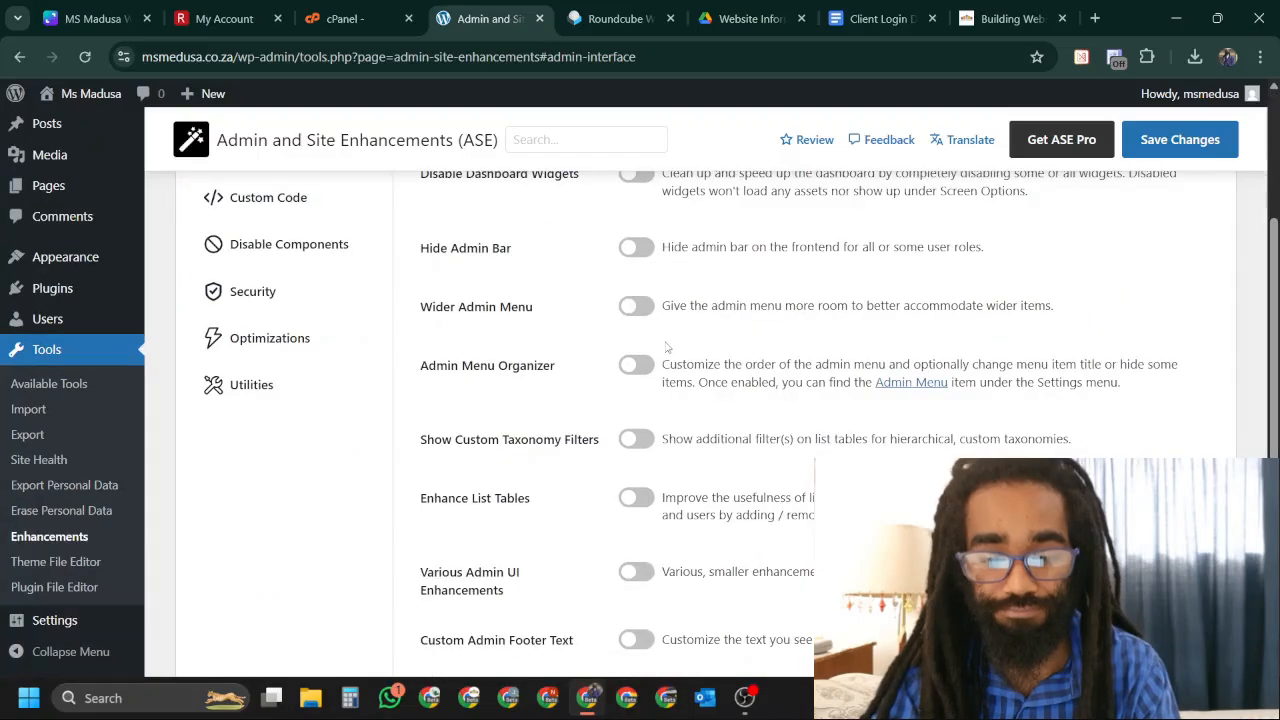
{"action": "left_click", "coordinate": [288, 200]}
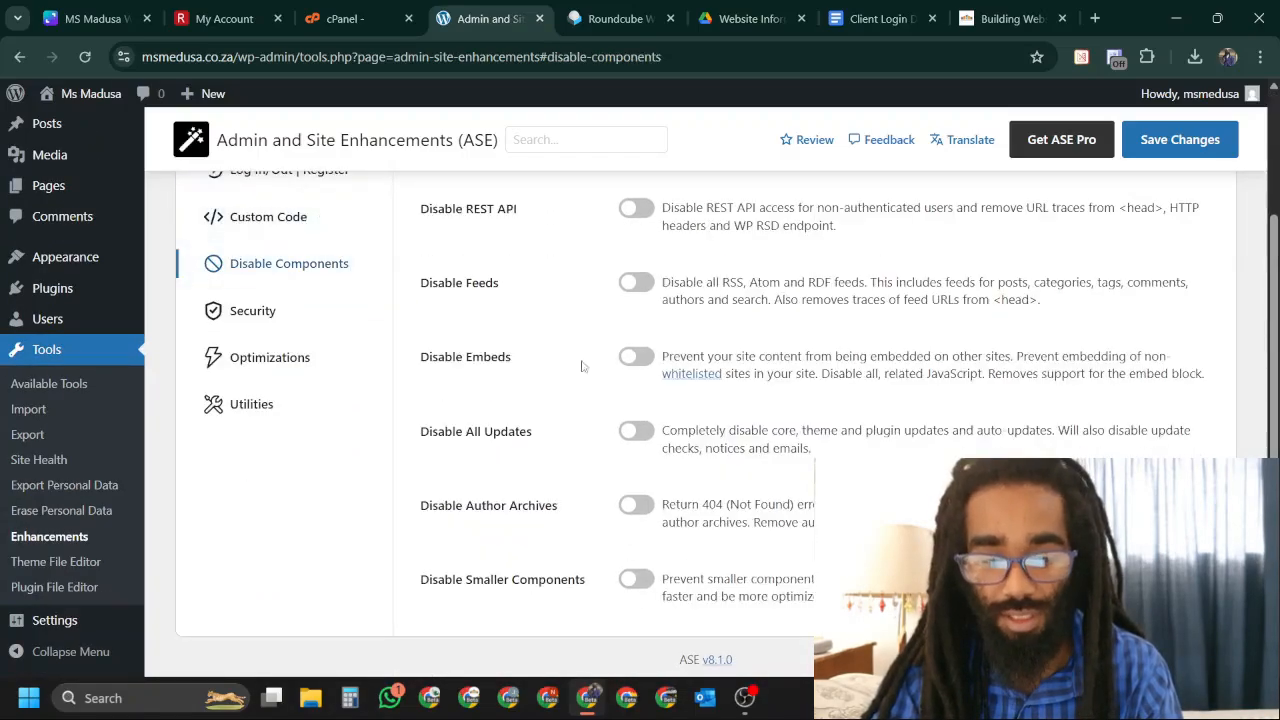
{"action": "left_click", "coordinate": [637, 431]}
{"action": "scroll", "coordinate": [866, 428], "scroll_direction": "up", "scroll_amount": 2}
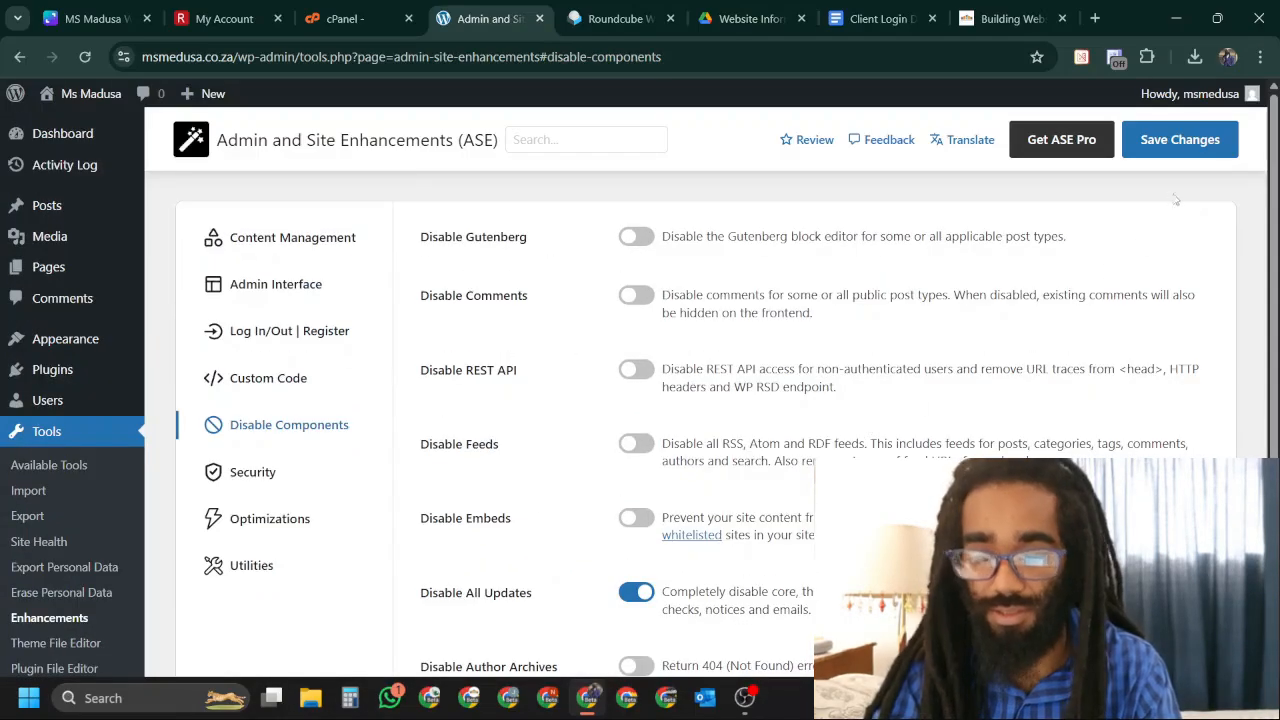
{"action": "left_click", "coordinate": [1185, 142]}
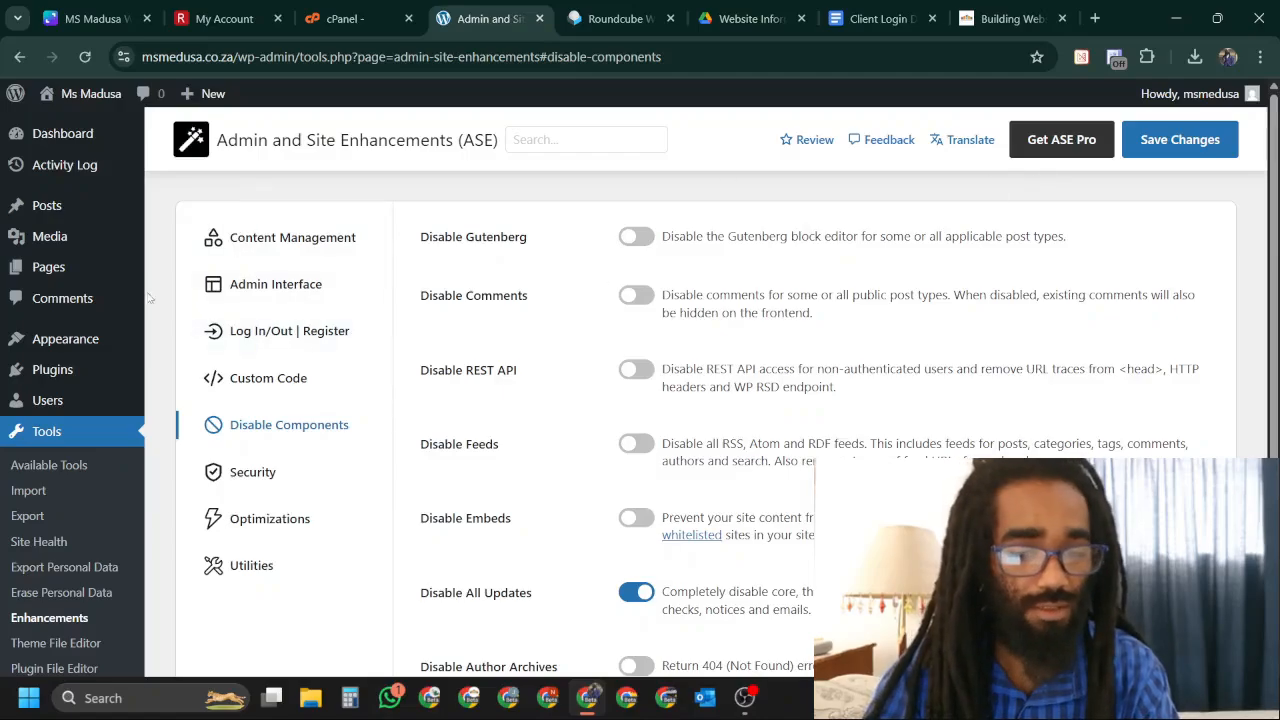
{"action": "left_click", "coordinate": [71, 370]}
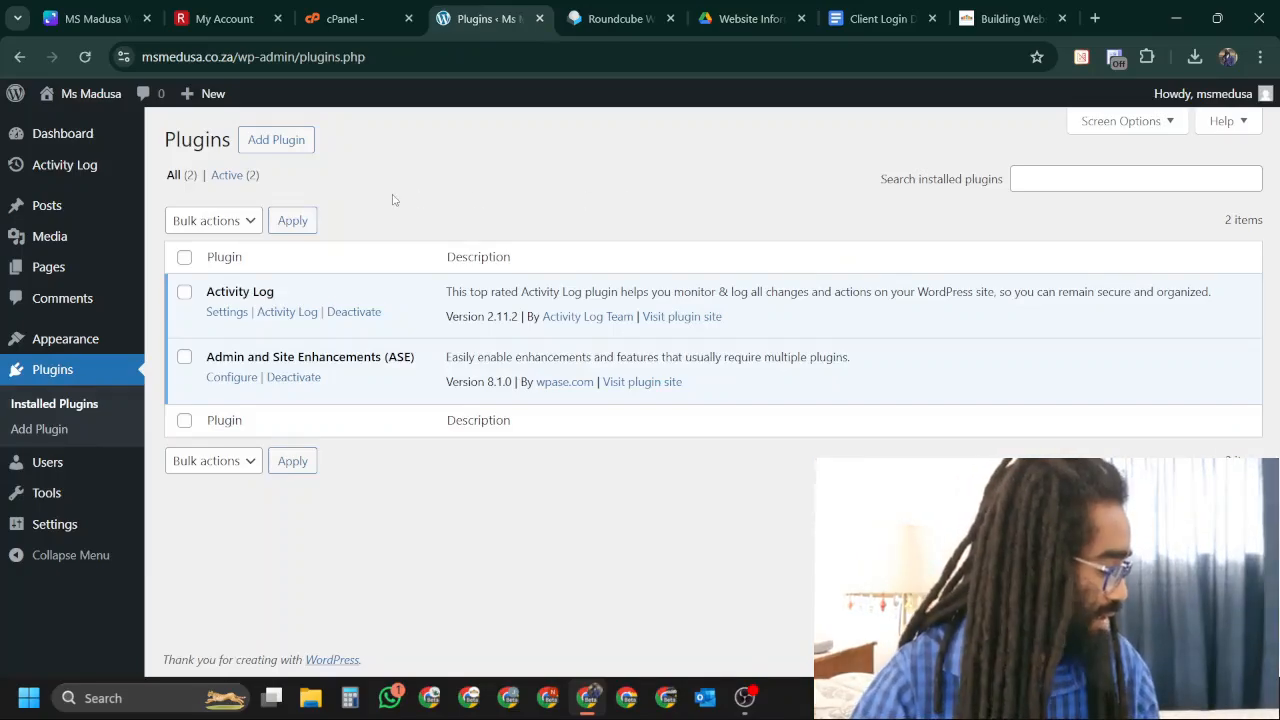
Choose Install First_wordfence.zip from the wordfence-package-8.0.5 (1) folder for plugin upload.
{"action": "left_click", "coordinate": [287, 141]}
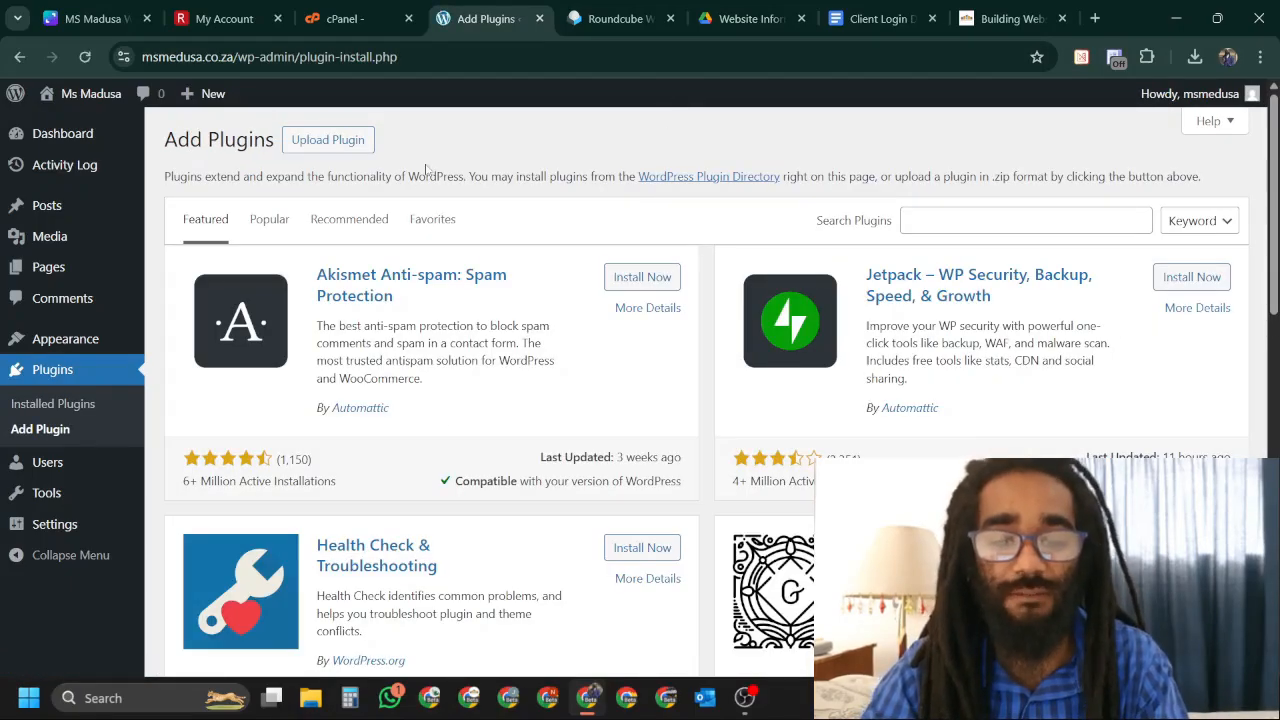
{"action": "left_click", "coordinate": [332, 148]}
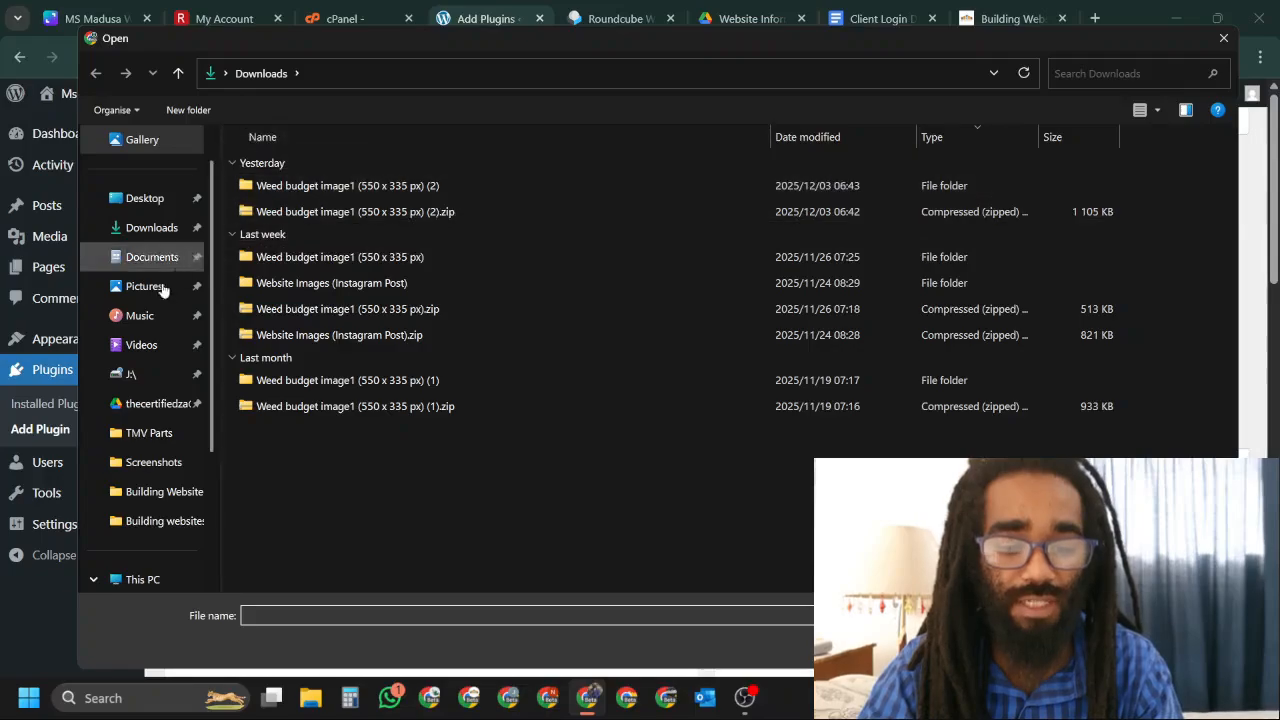
{"action": "left_click", "coordinate": [160, 491]}
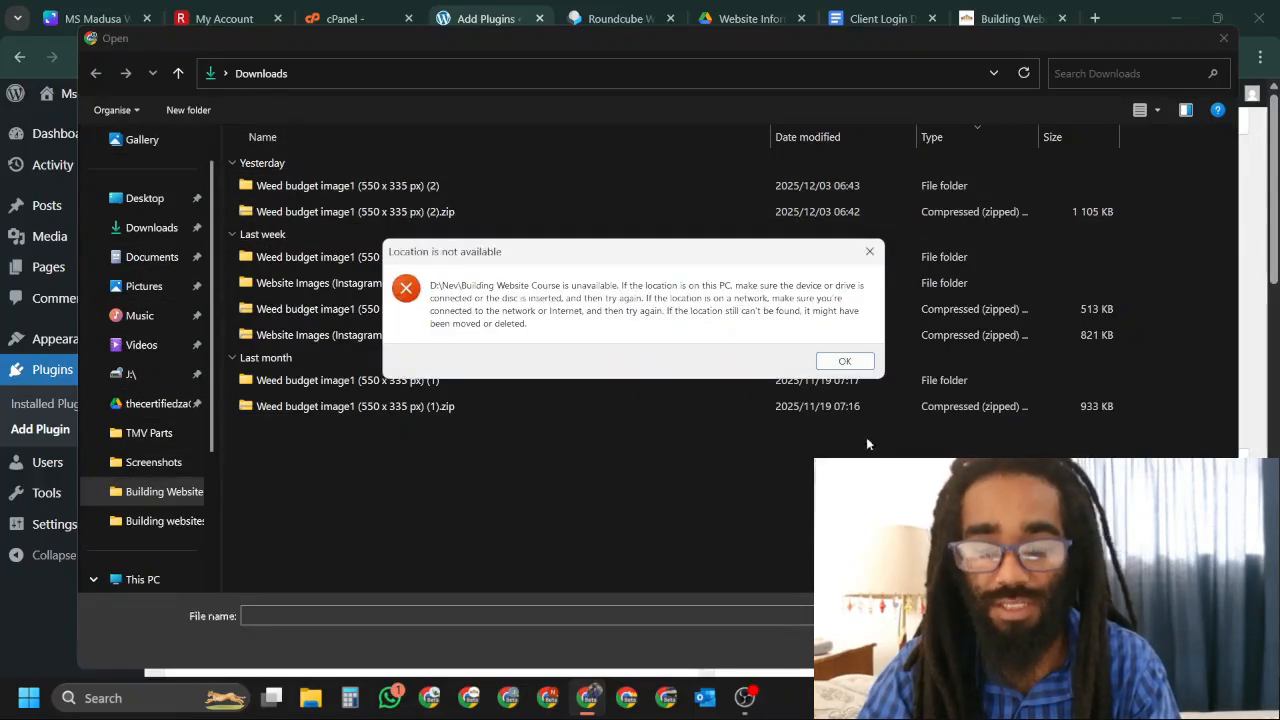
{"action": "left_click", "coordinate": [844, 361]}
{"action": "left_click", "coordinate": [158, 521]}
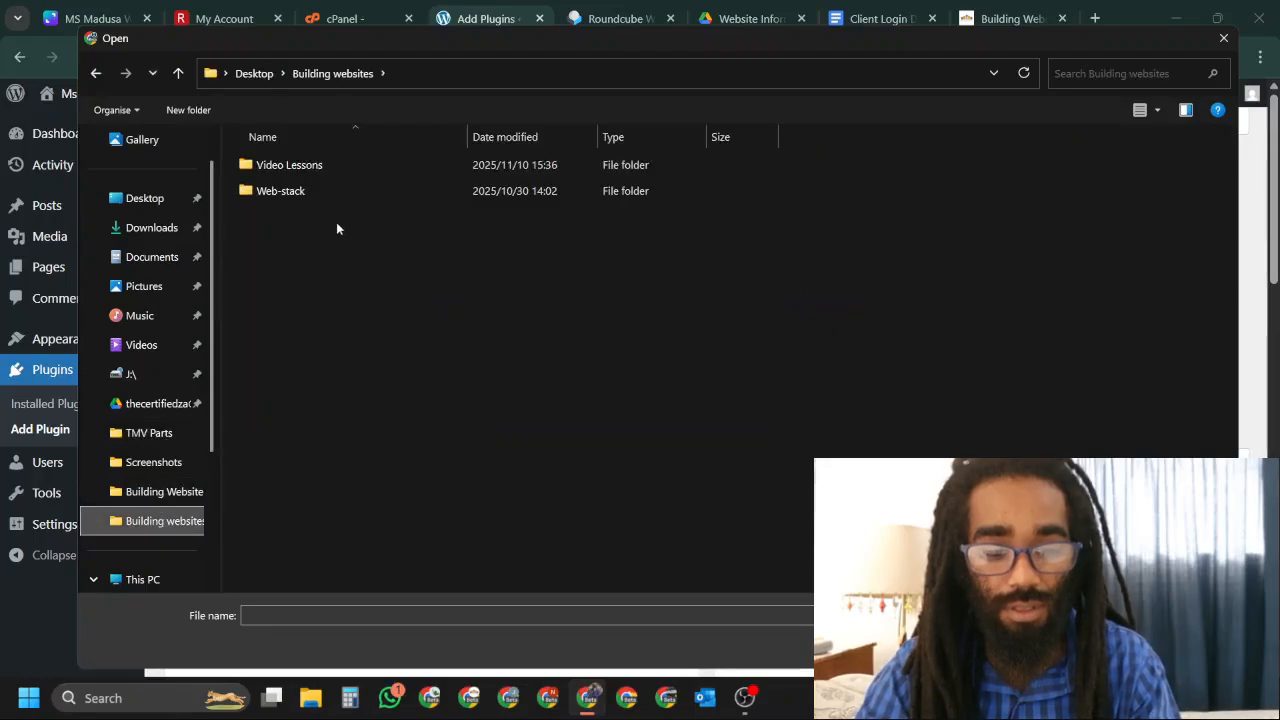
{"action": "double_click", "coordinate": [345, 192]}
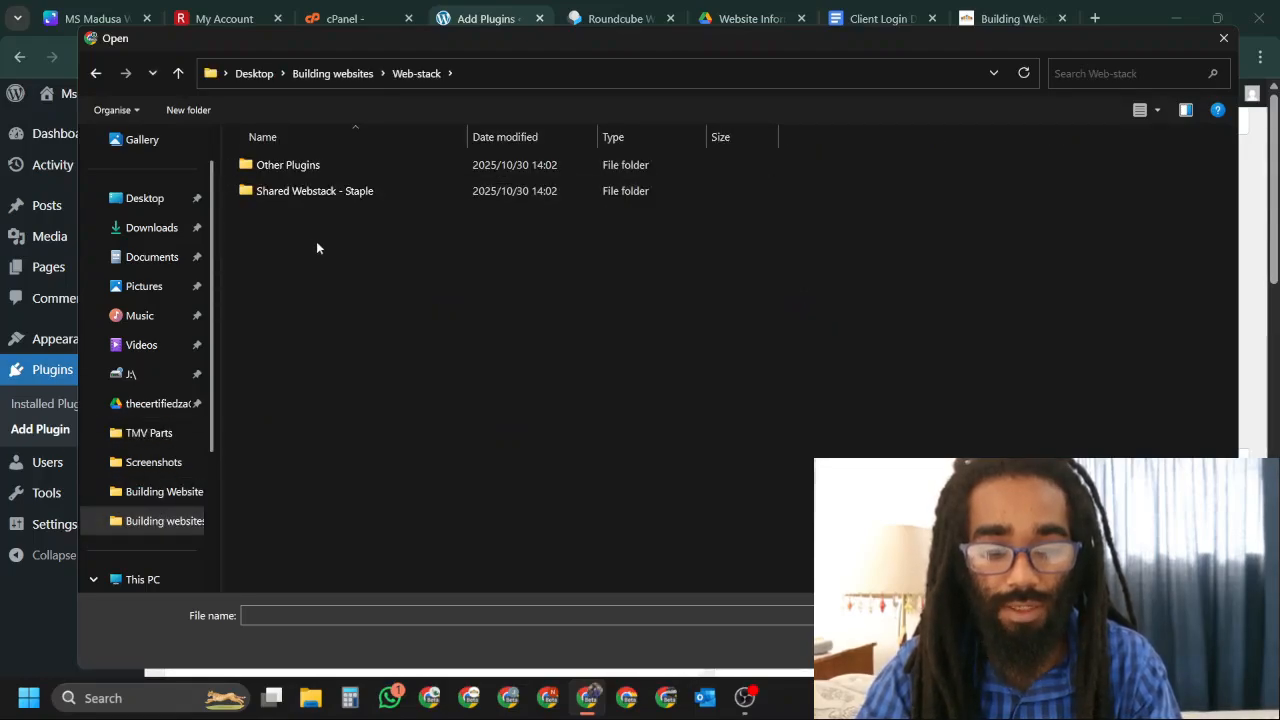
{"action": "double_click", "coordinate": [450, 191]}
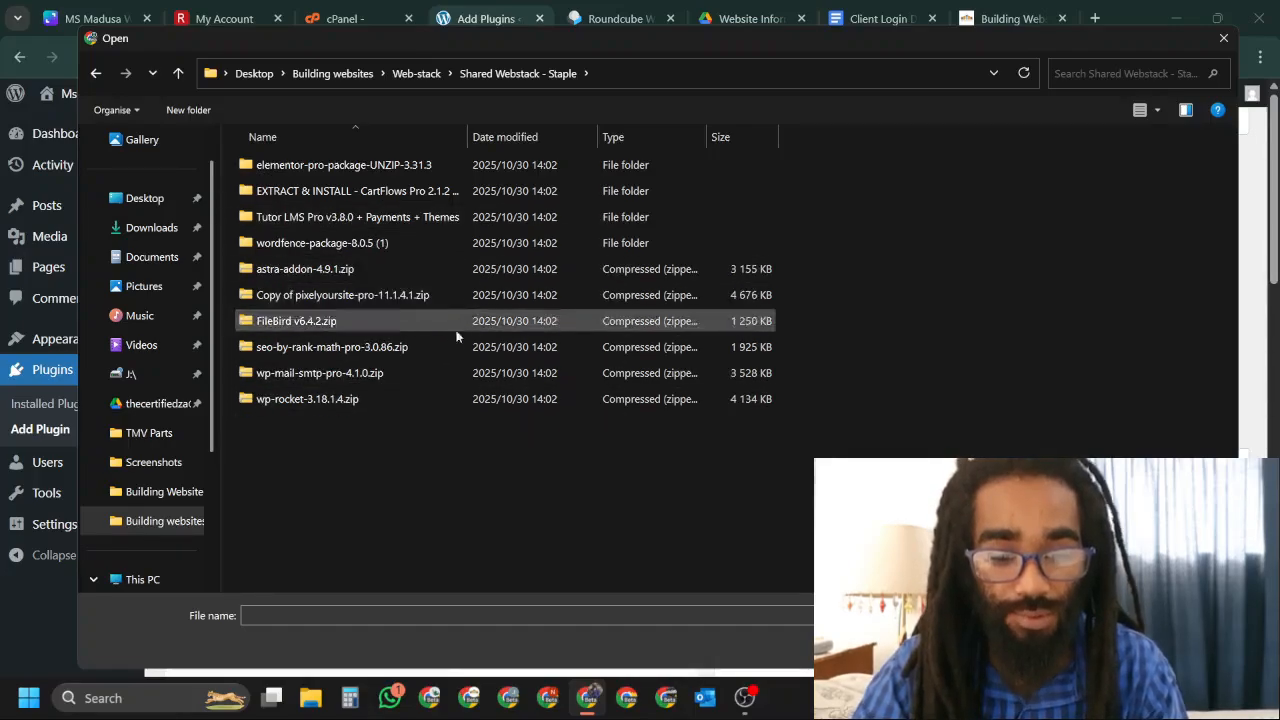
{"action": "double_click", "coordinate": [409, 244]}
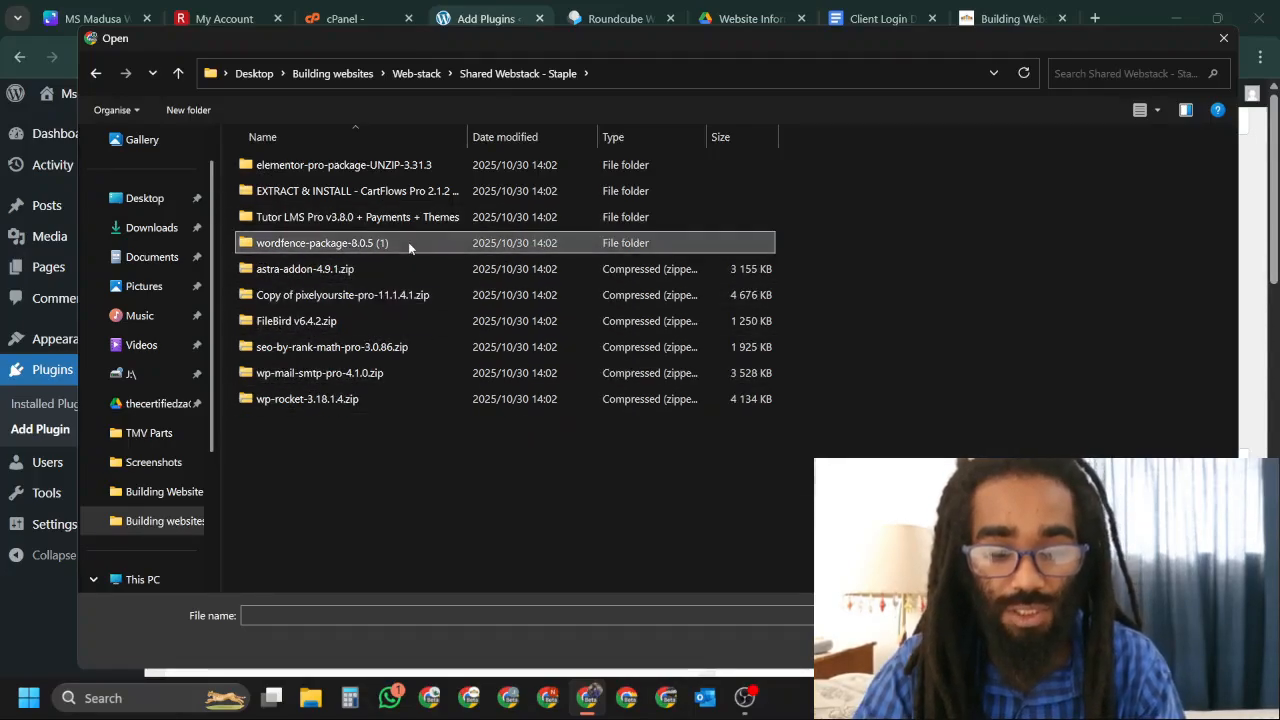
{"action": "left_click", "coordinate": [506, 167]}
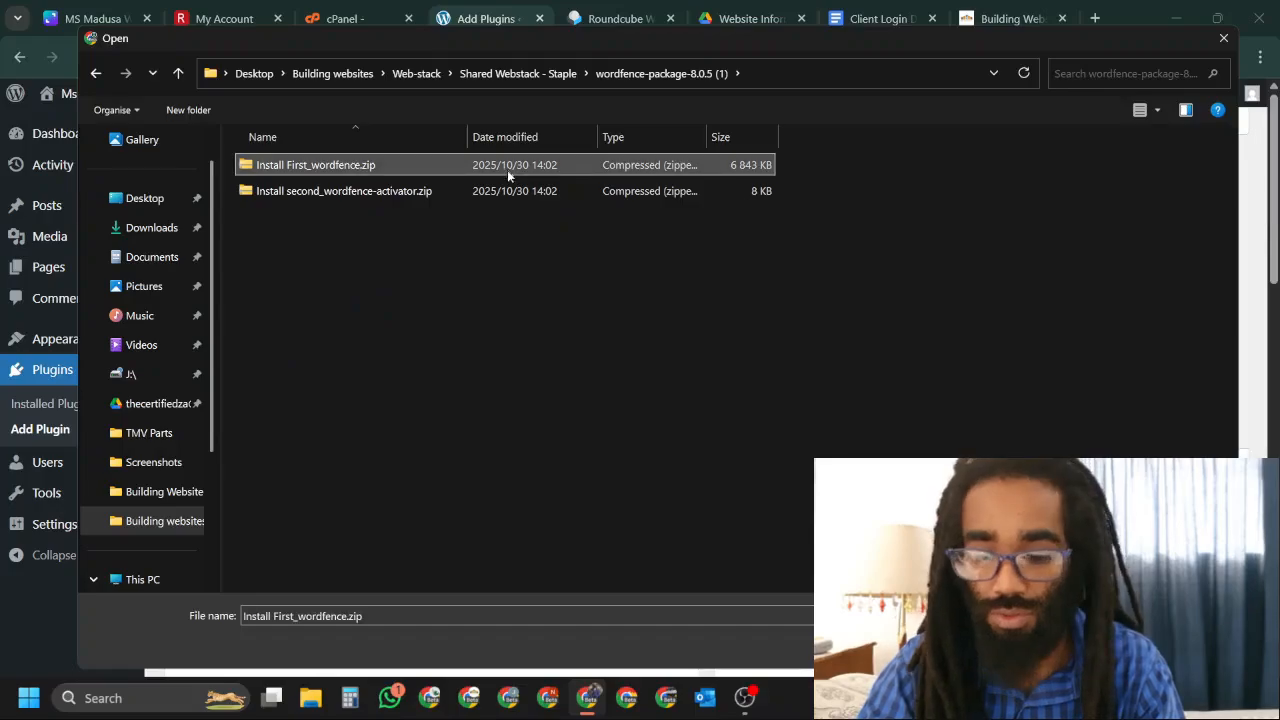
{"action": "key", "text": "Return"}
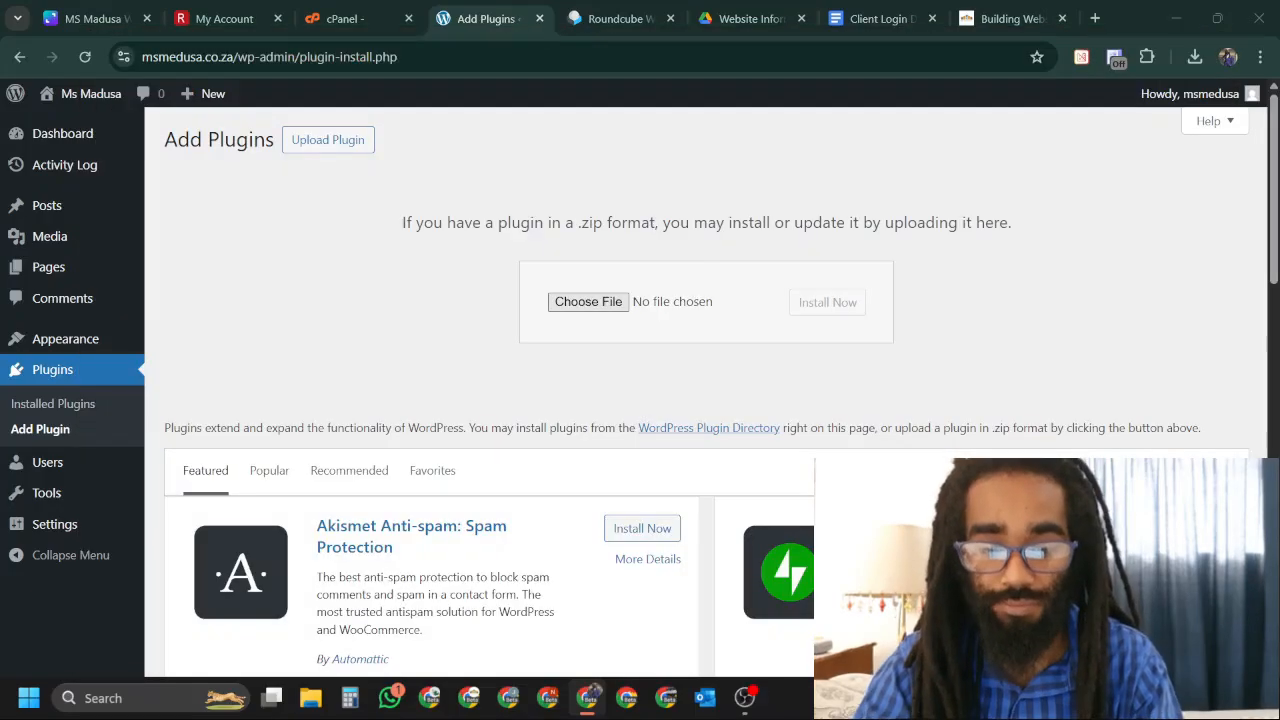
Install the uploaded Wordfence Security 8.0.5 plugin and dismiss its installation notices.
{"action": "left_click", "coordinate": [828, 303]}
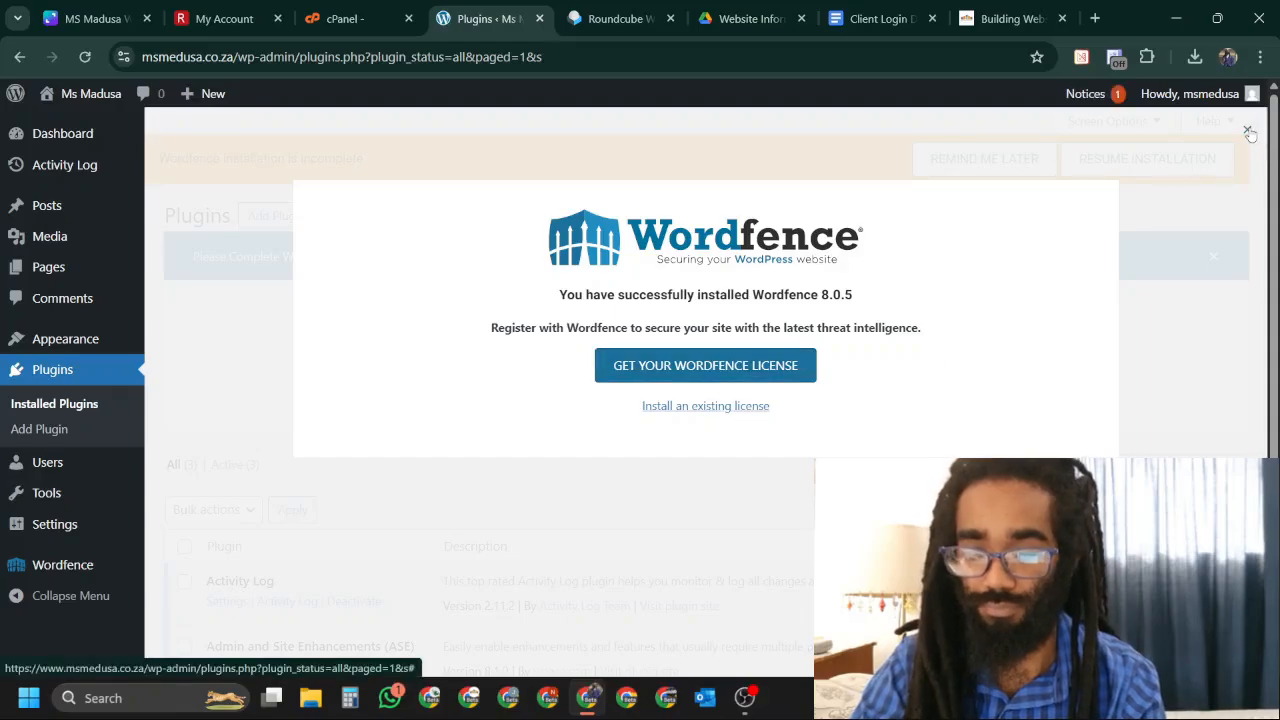
{"action": "left_click", "coordinate": [1247, 130]}
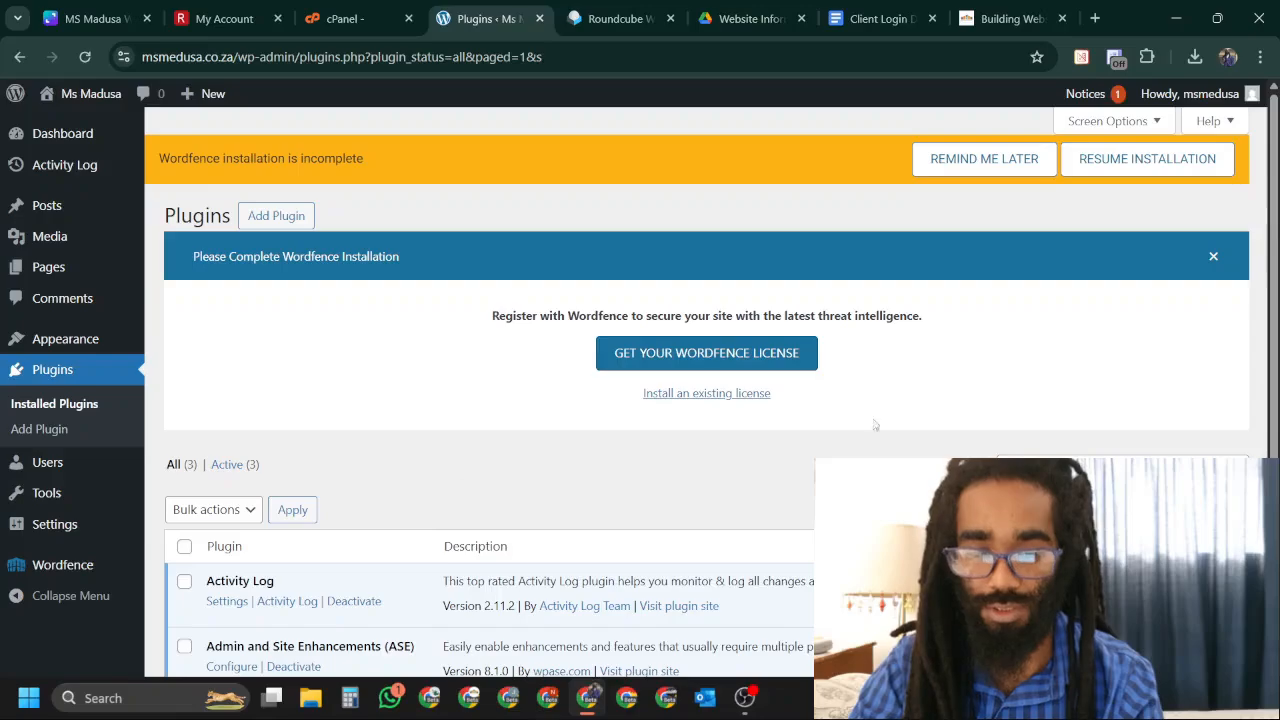
{"action": "left_click", "coordinate": [1214, 258]}
{"action": "left_click", "coordinate": [301, 222]}
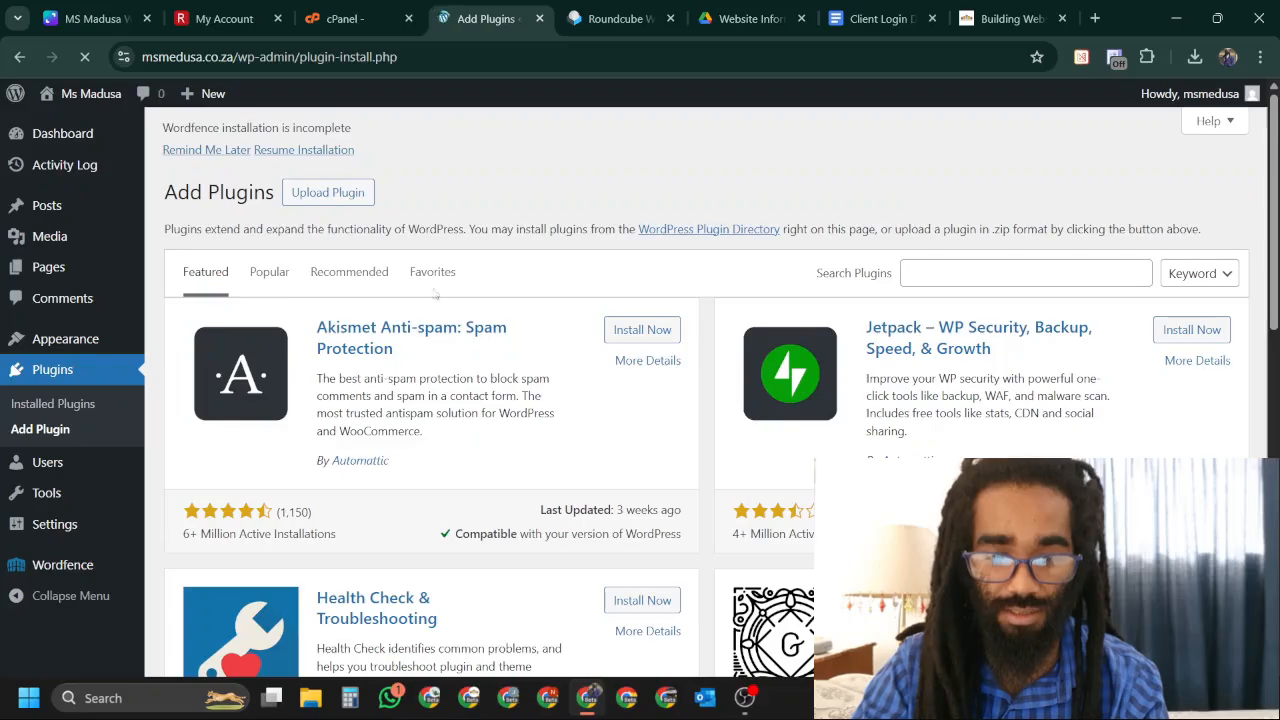
Upload Install second_wordfence-activator.zip, then install and activate Wordfence Security Activator 2.0.1.
{"action": "left_click", "coordinate": [336, 217]}
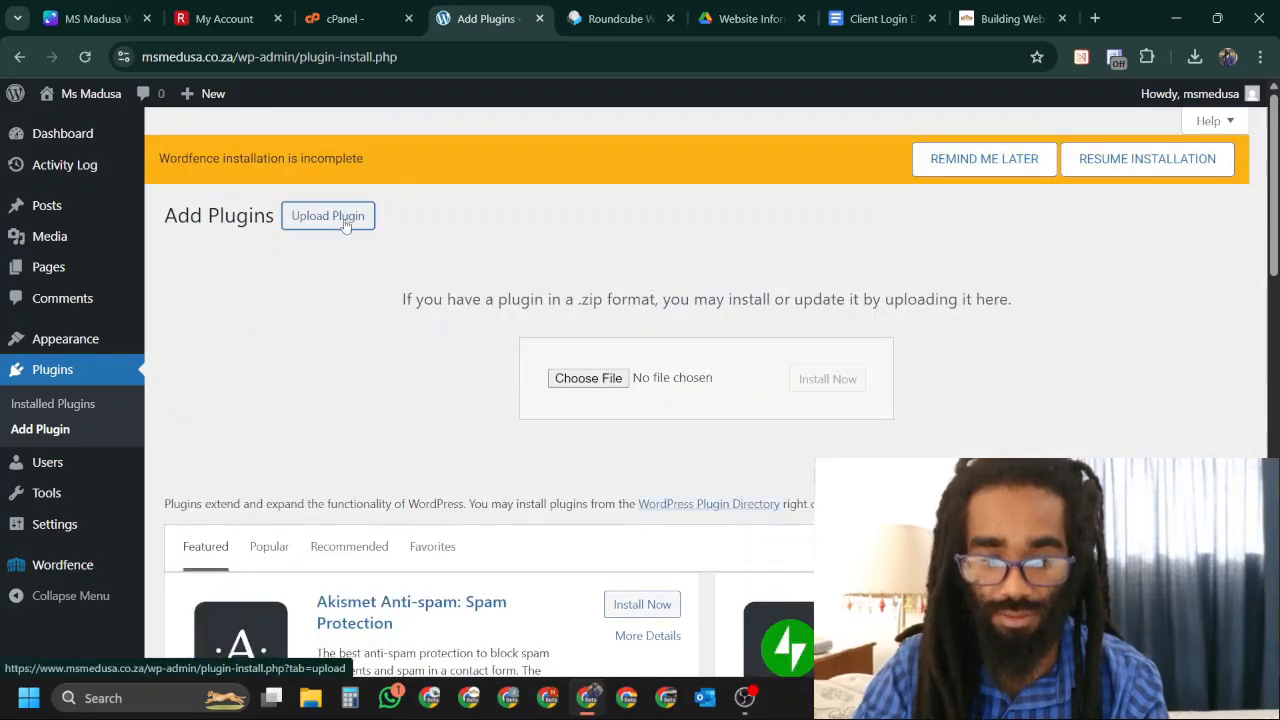
{"action": "left_click", "coordinate": [618, 382]}
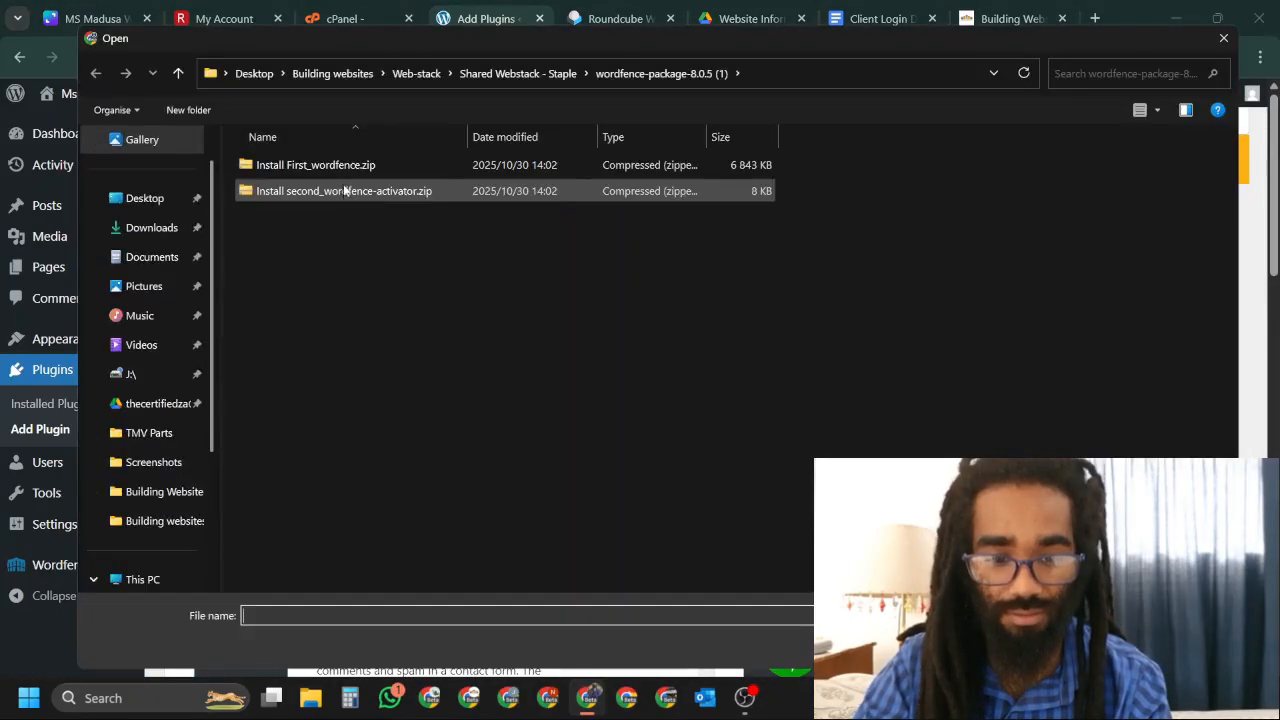
{"action": "left_click", "coordinate": [343, 192]}
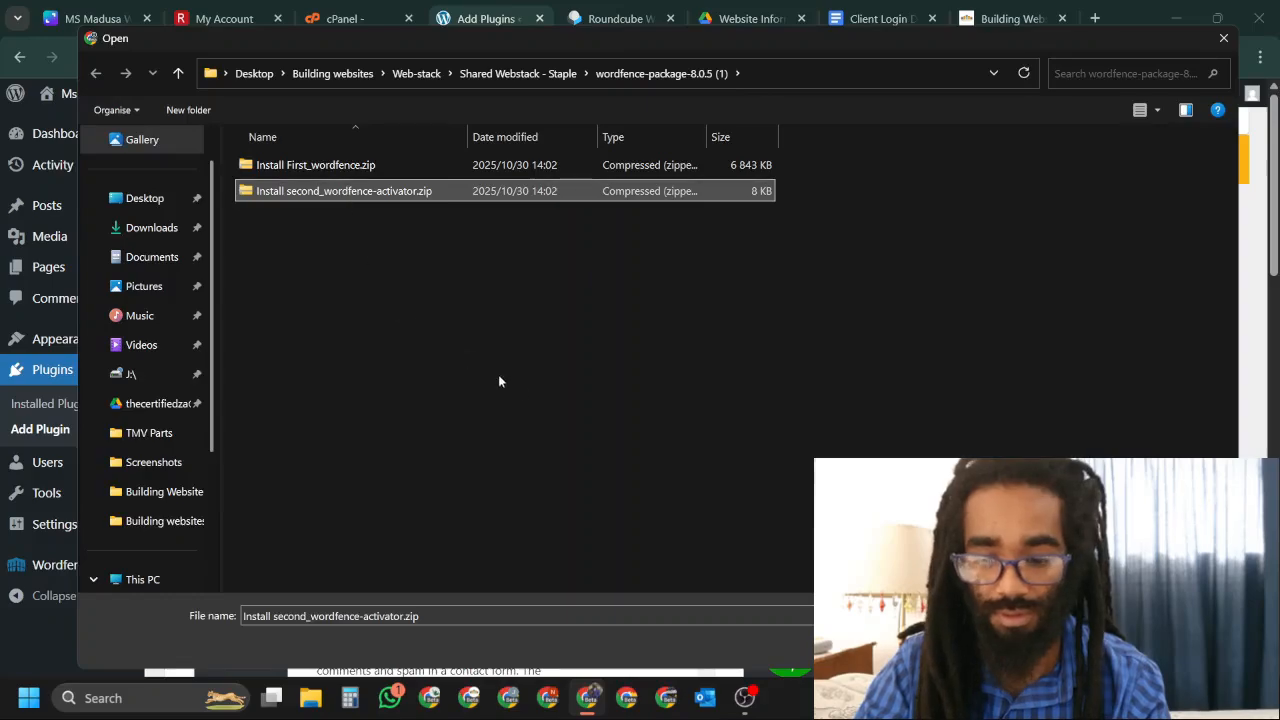
{"action": "key", "text": "Return"}
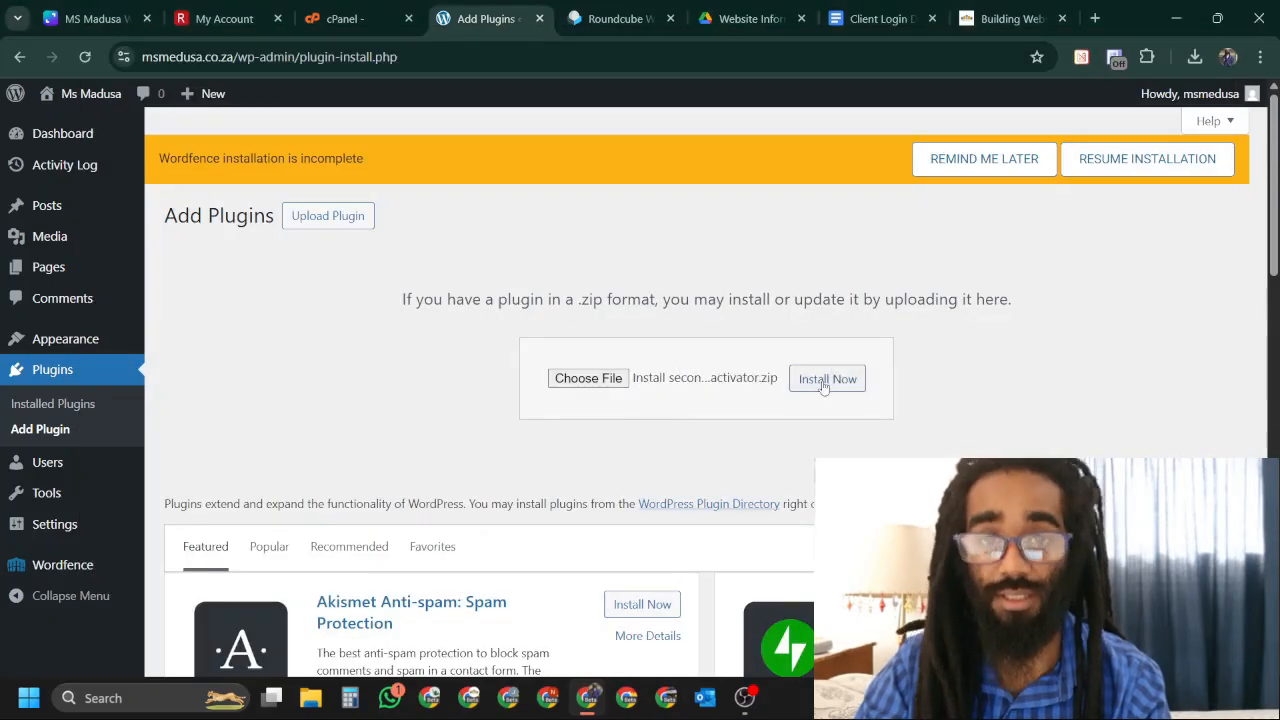
{"action": "left_click", "coordinate": [826, 380]}
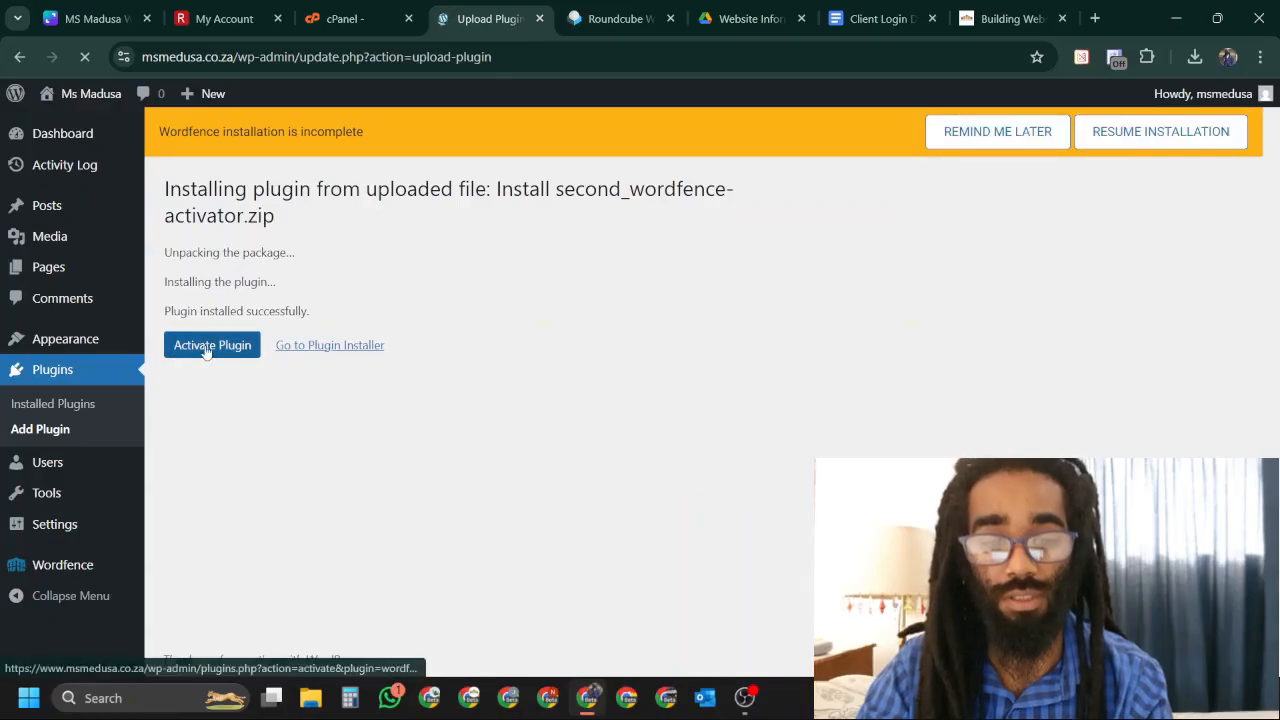
{"action": "left_click", "coordinate": [195, 347]}
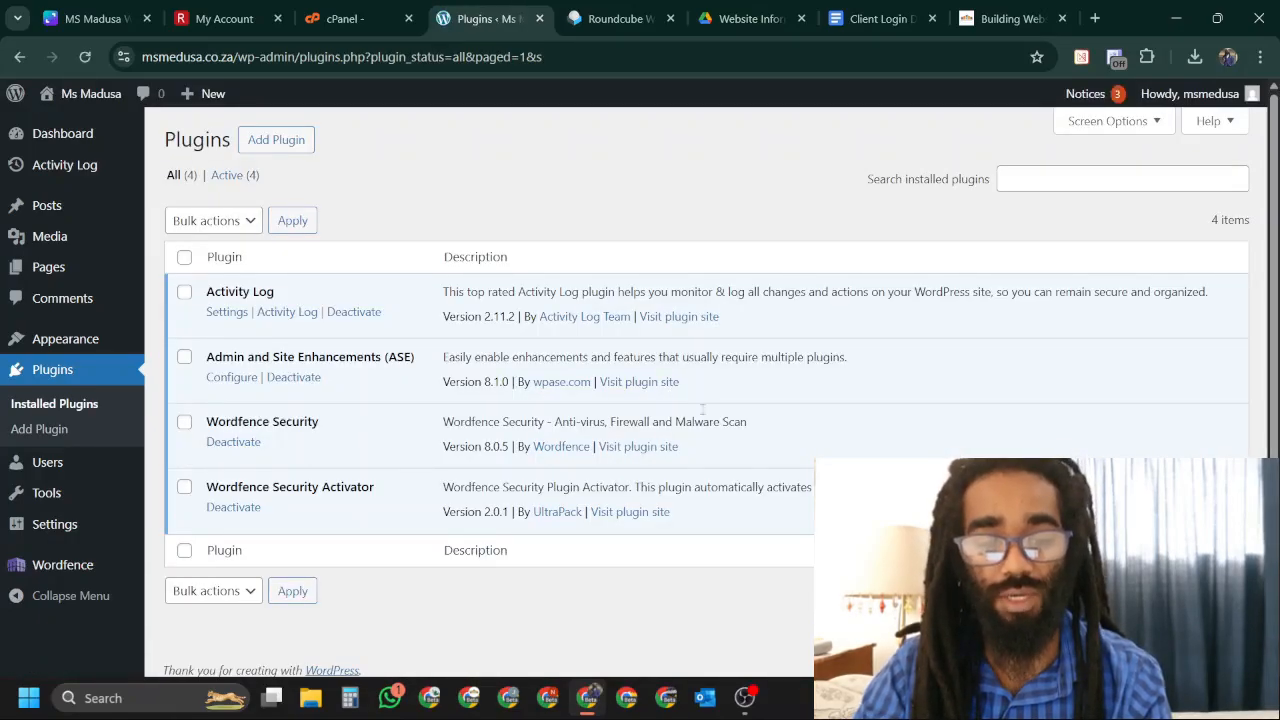
Dismiss the Wordfence dashboard tour, confirm Protection Activated, and open Manage Firewall options.
{"action": "mouse_move", "coordinate": [51, 566]}
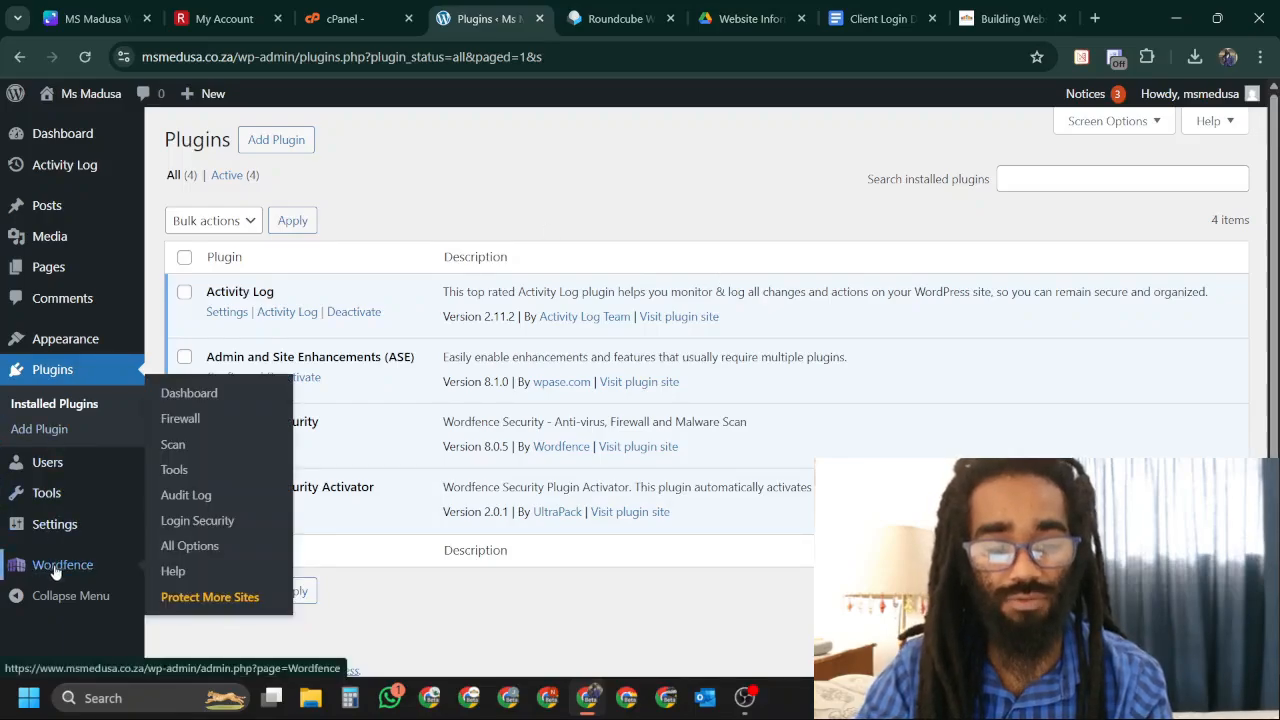
{"action": "left_click", "coordinate": [192, 396]}
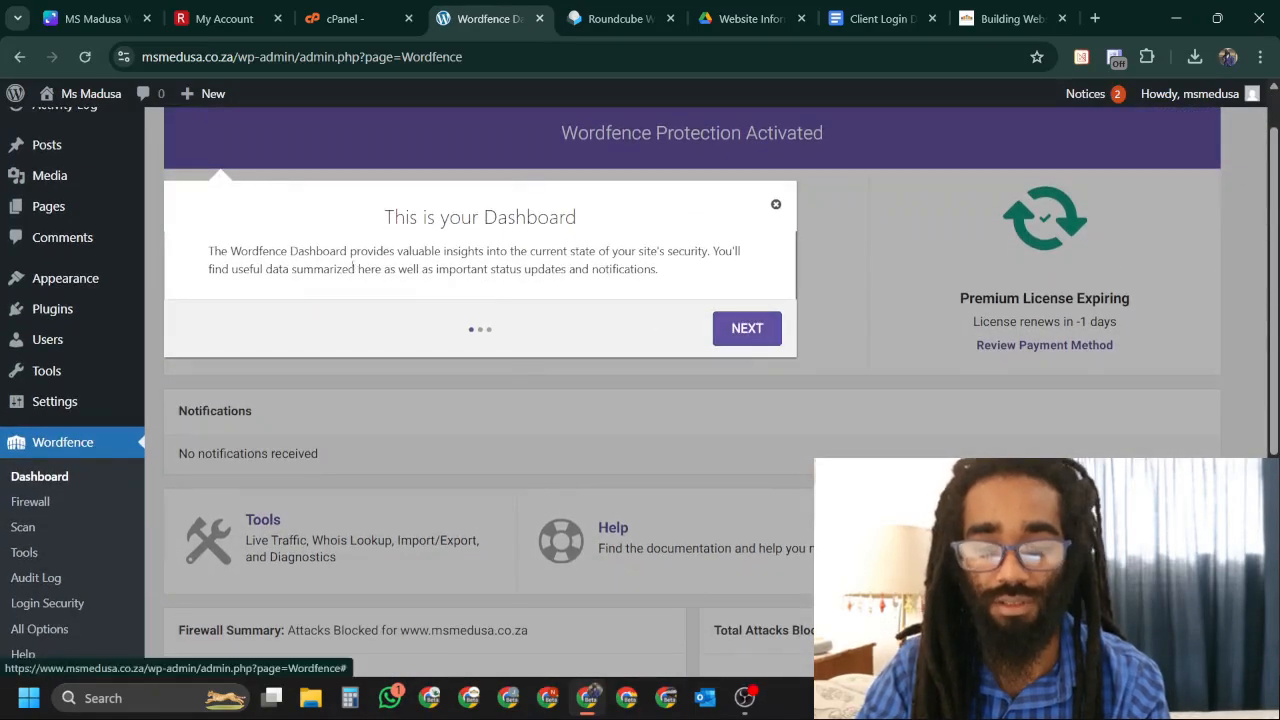
{"action": "left_click", "coordinate": [777, 205]}
{"action": "left_click_drag", "start_coordinate": [560, 138], "coordinate": [855, 128]}
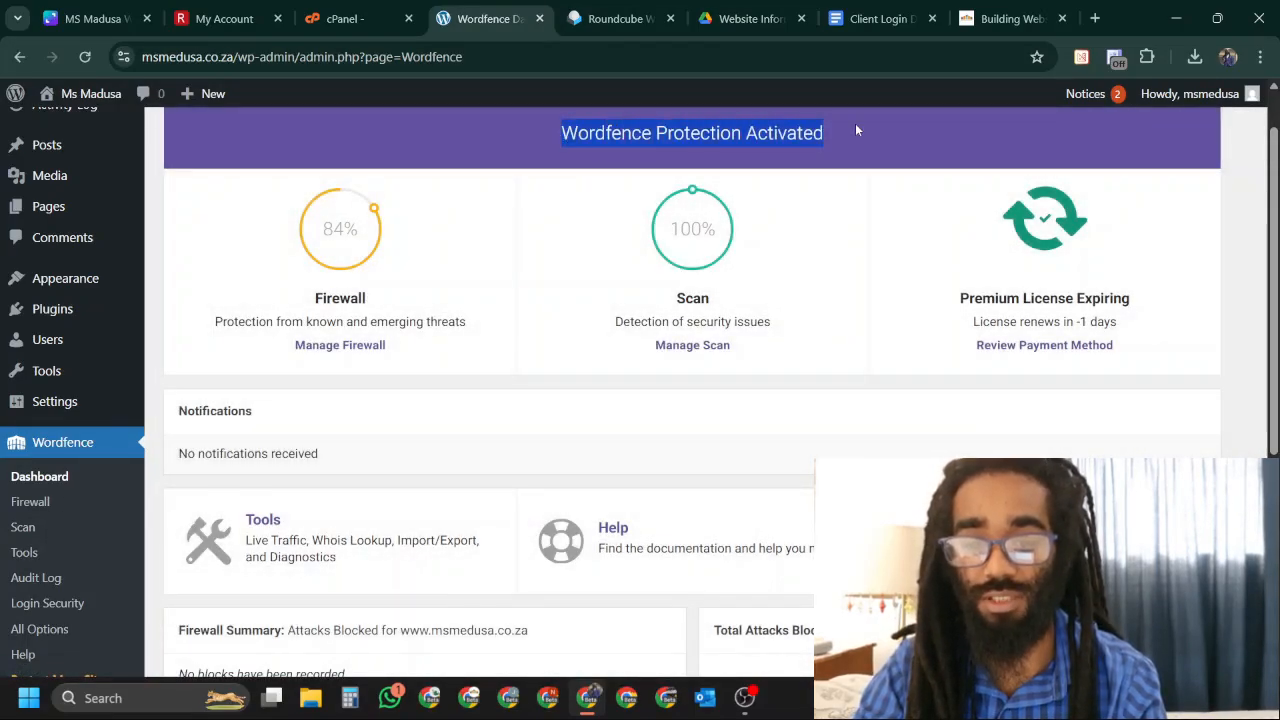
{"action": "left_click", "coordinate": [330, 350]}
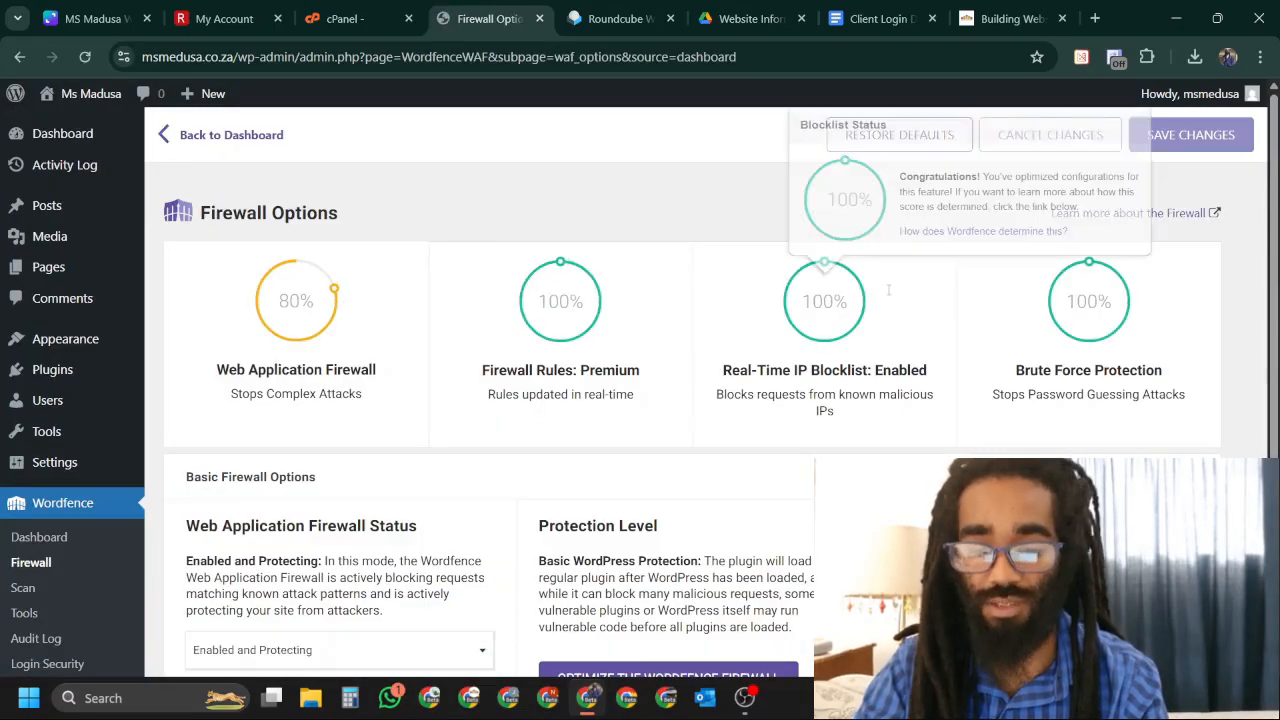
Optimize the Wordfence firewall for Extended Protection after downloading the .htaccess backup.
{"action": "scroll", "coordinate": [750, 420], "scroll_direction": "down", "scroll_amount": 3}
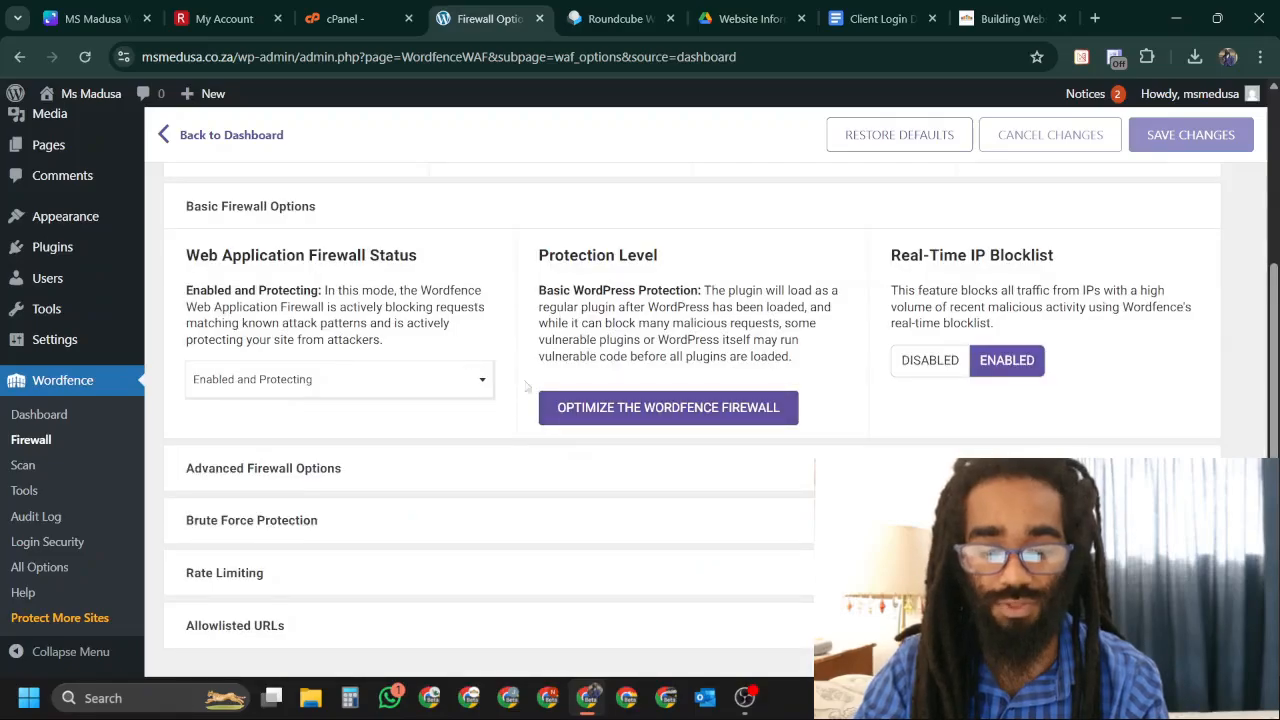
{"action": "left_click", "coordinate": [770, 422]}
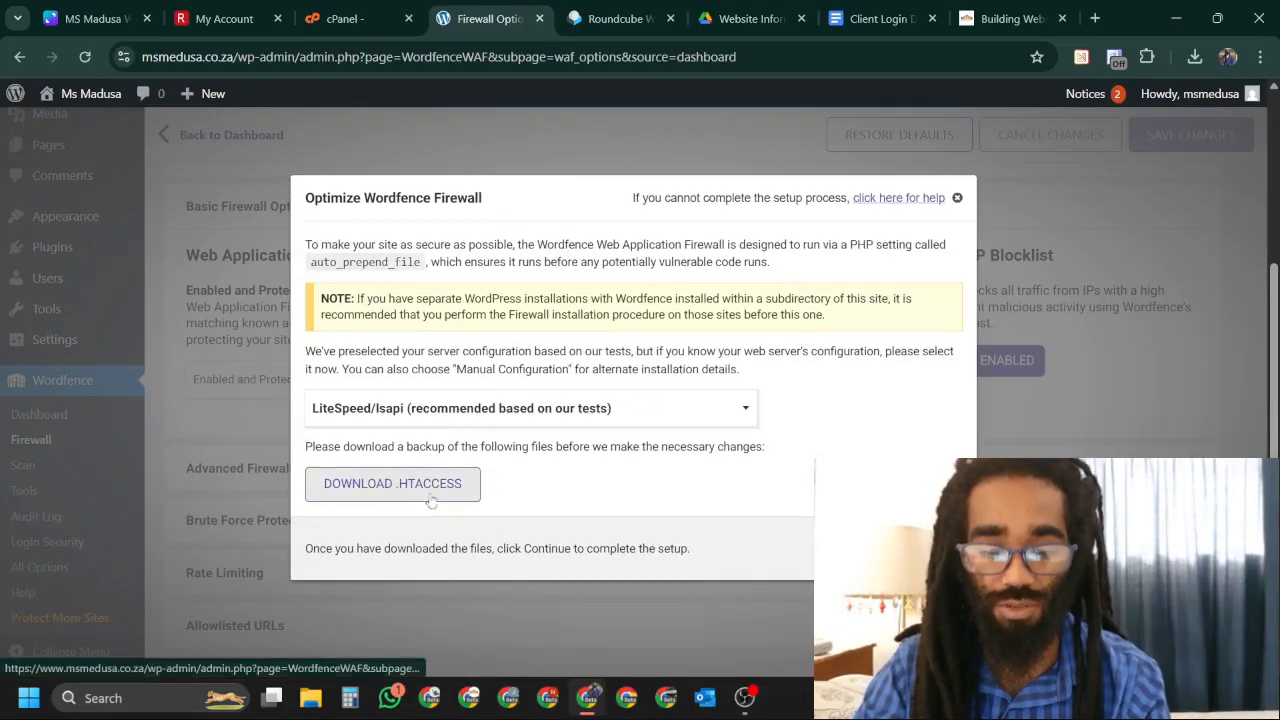
{"action": "left_click", "coordinate": [435, 490]}
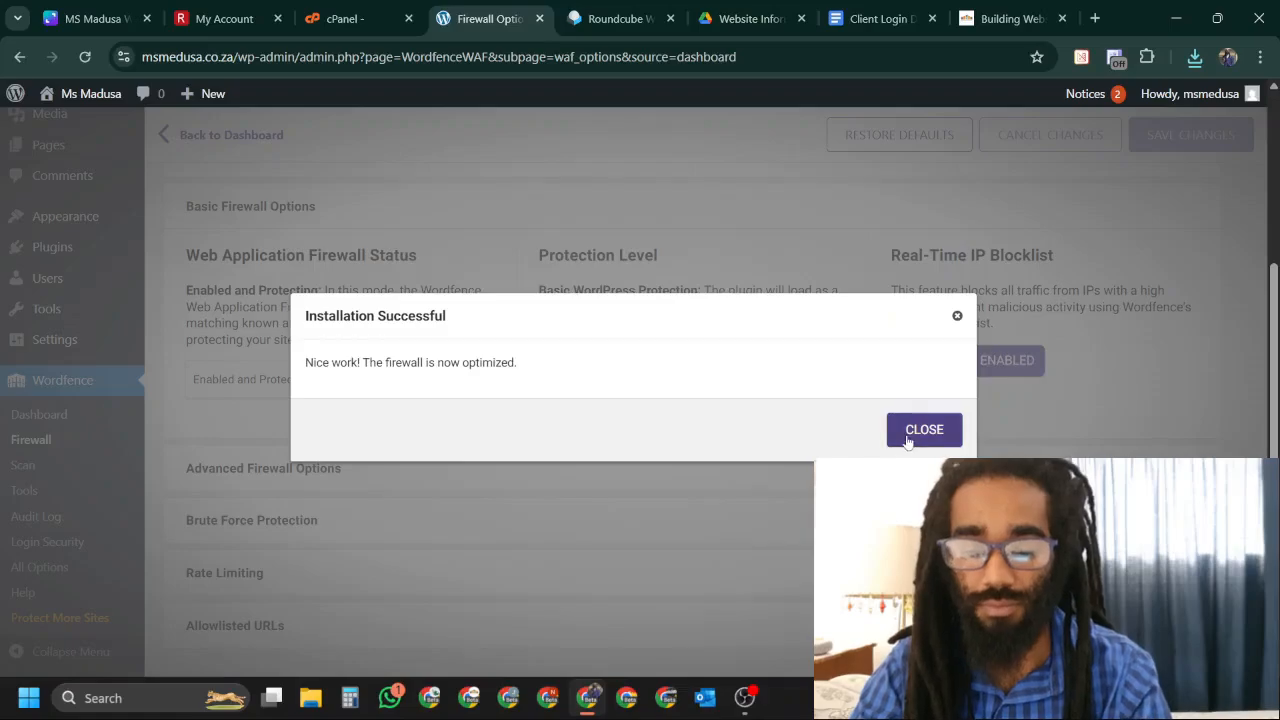
{"action": "left_click", "coordinate": [920, 433]}
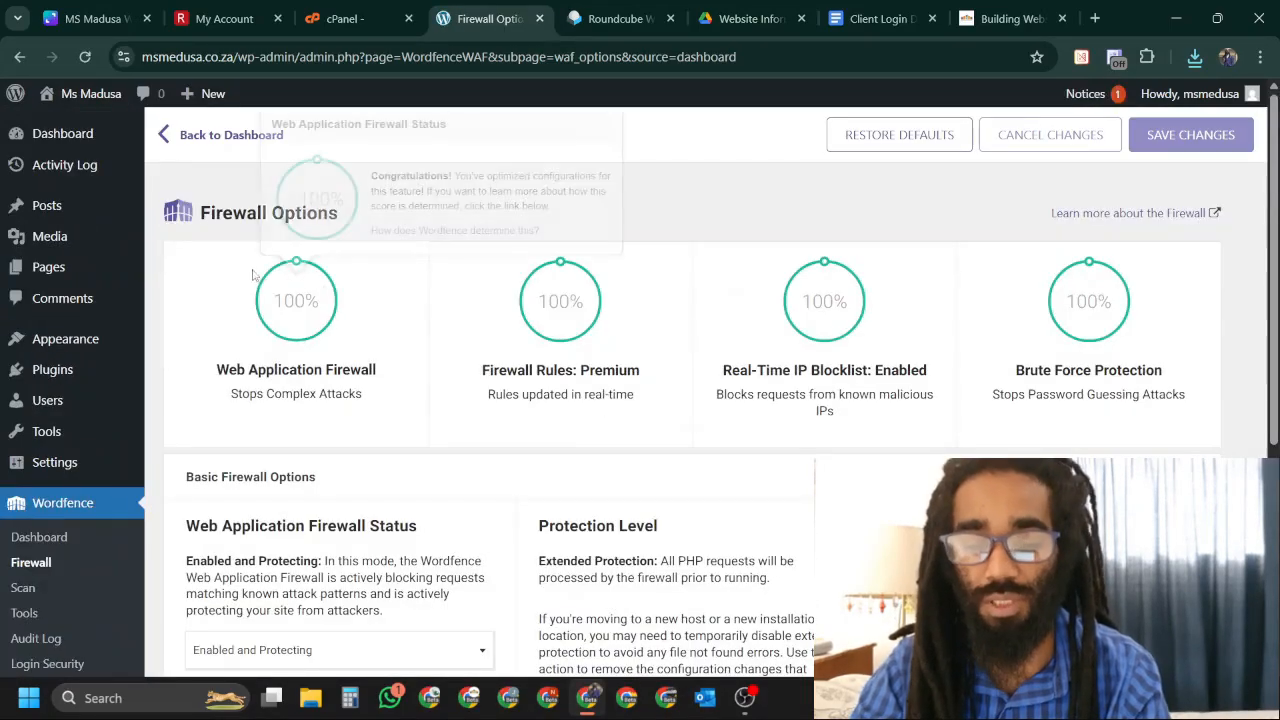
{"action": "scroll", "coordinate": [1190, 260], "scroll_direction": "down", "scroll_amount": 4}
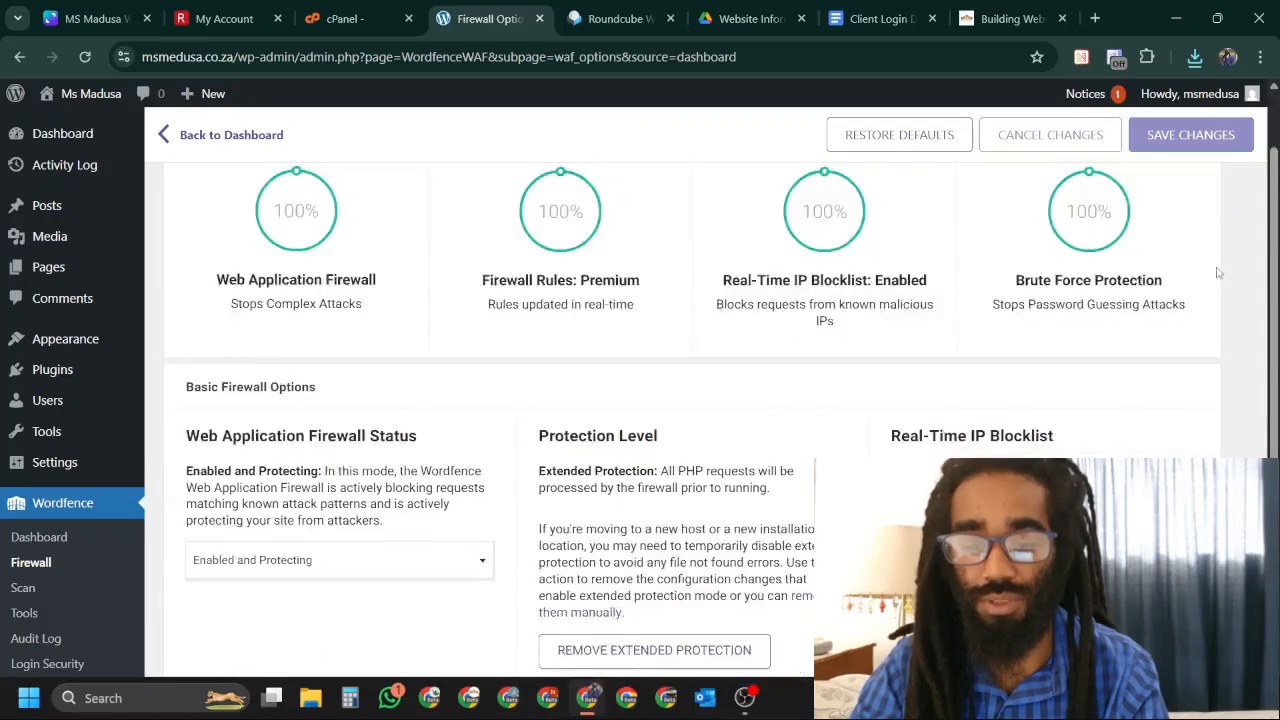
{"action": "scroll", "coordinate": [1170, 285], "scroll_direction": "up", "scroll_amount": 1}
{"action": "scroll", "coordinate": [1155, 300], "scroll_direction": "down", "scroll_amount": 1}
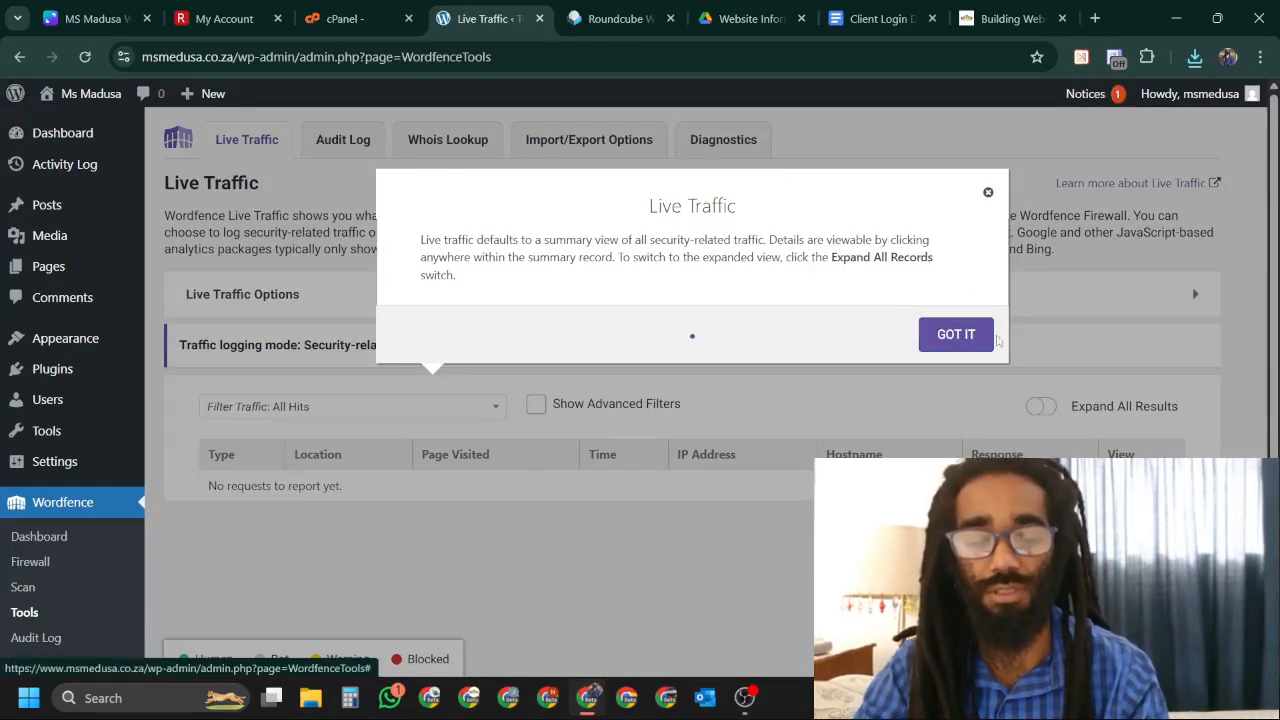
Dismiss the Wordfence Live Traffic intro and go to Plugins > Add Plugin.
{"action": "left_click", "coordinate": [980, 337]}
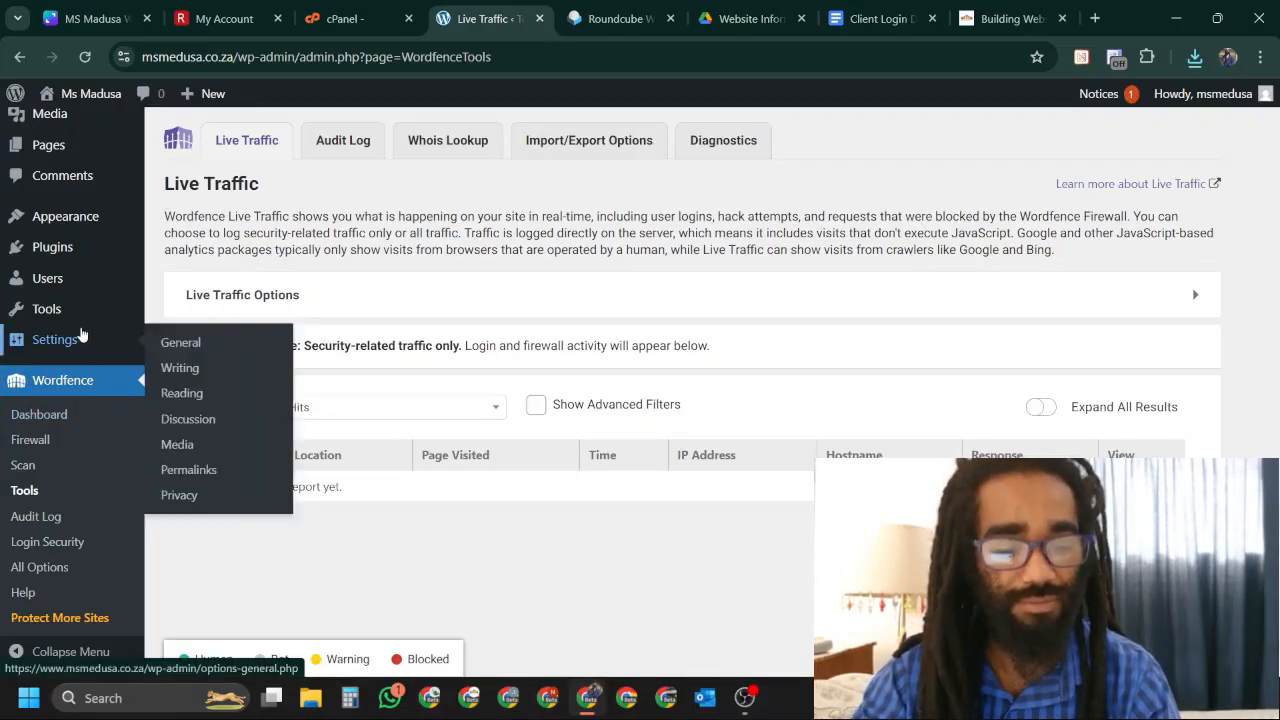
{"action": "mouse_move", "coordinate": [68, 246]}
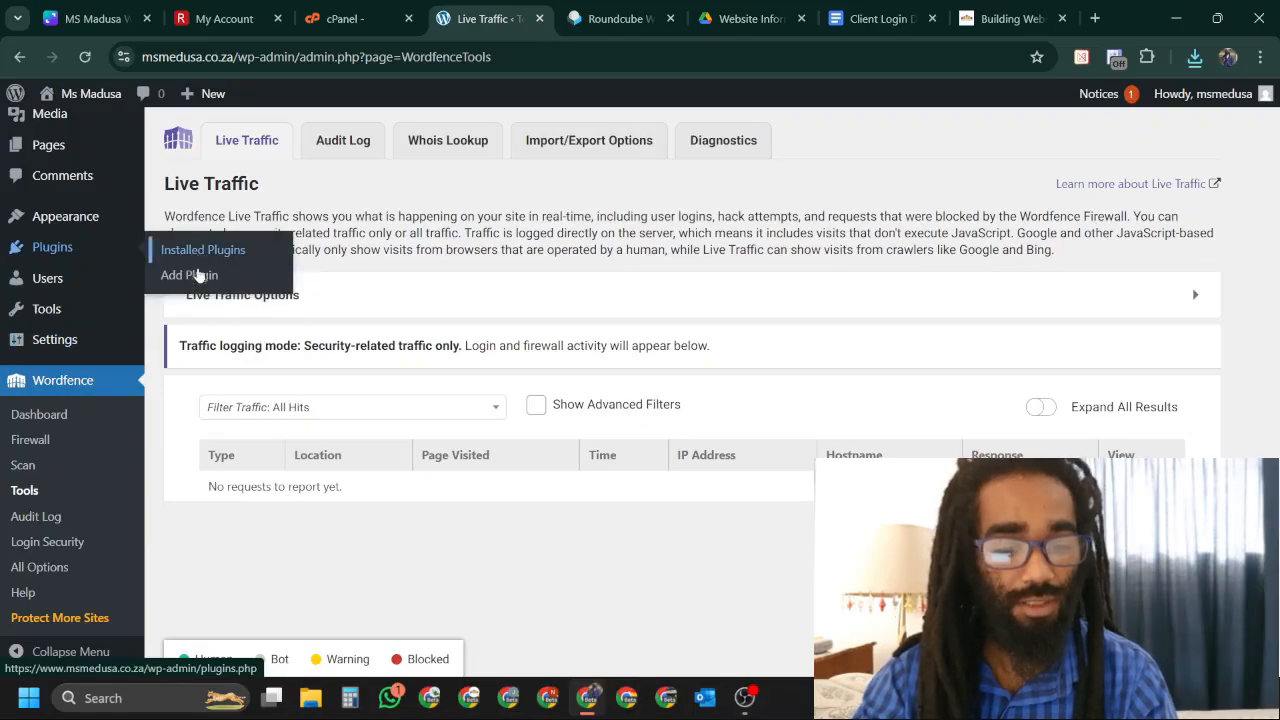
{"action": "left_click", "coordinate": [195, 275]}
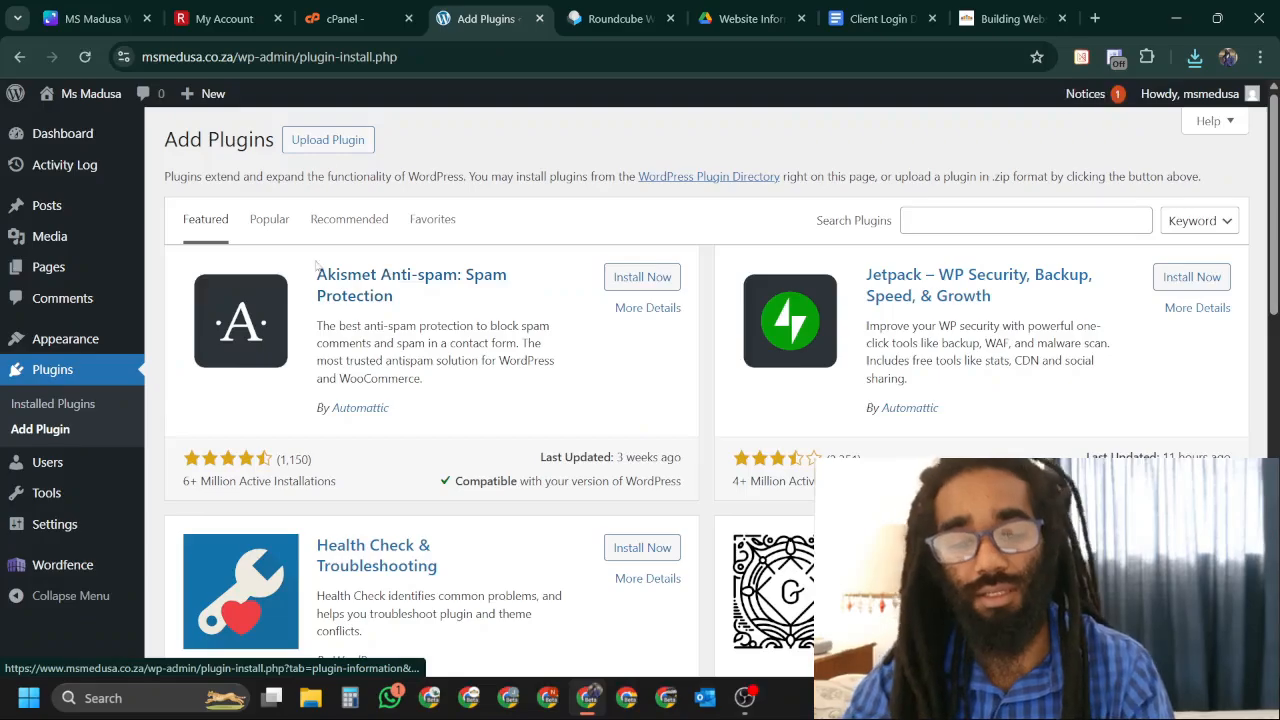
Upload elementor.3.31.5.zip from elementor-pro-package-UNZIP-3.31.3, activate it, and exit the onboarding.
{"action": "left_click", "coordinate": [338, 142]}
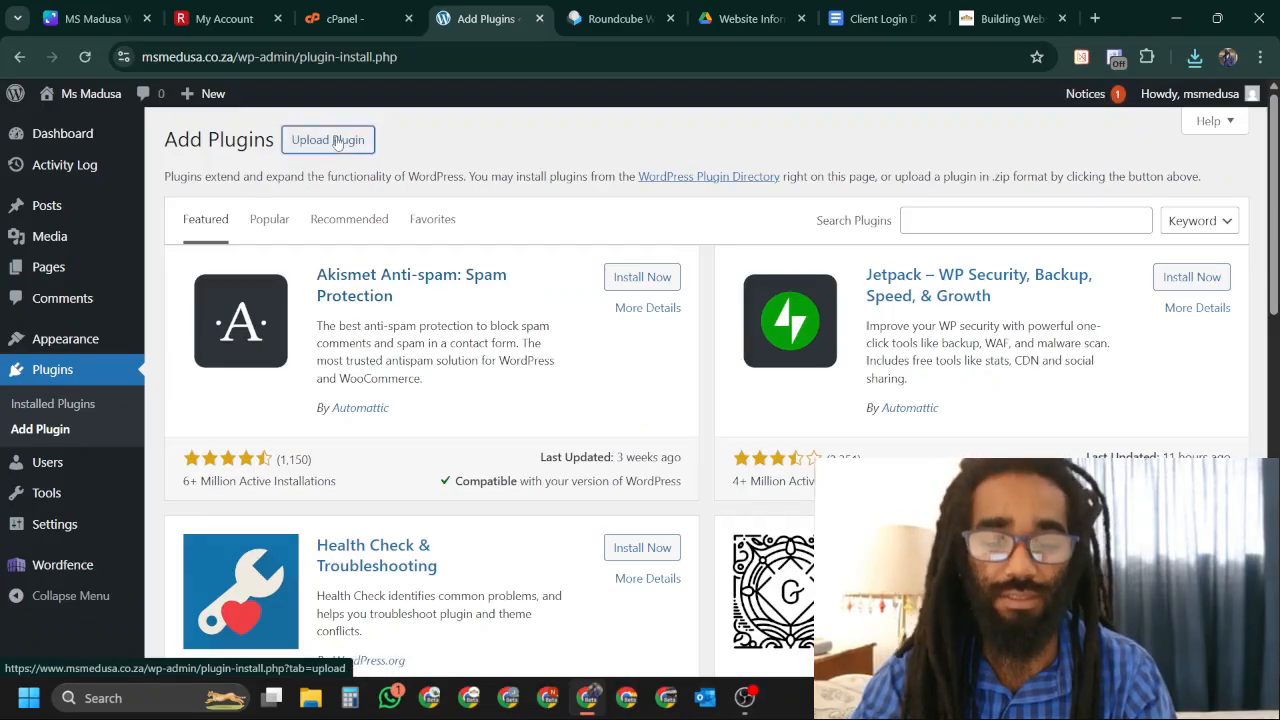
{"action": "left_click", "coordinate": [575, 302]}
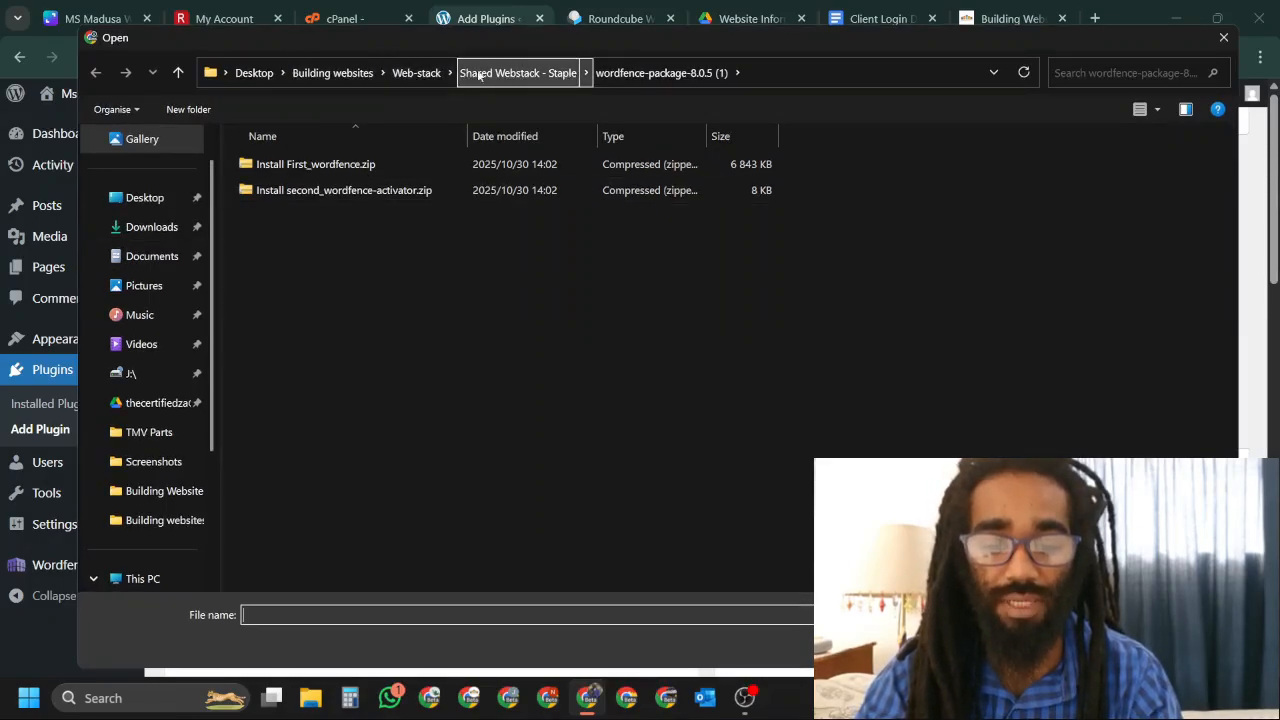
{"action": "left_click", "coordinate": [540, 77]}
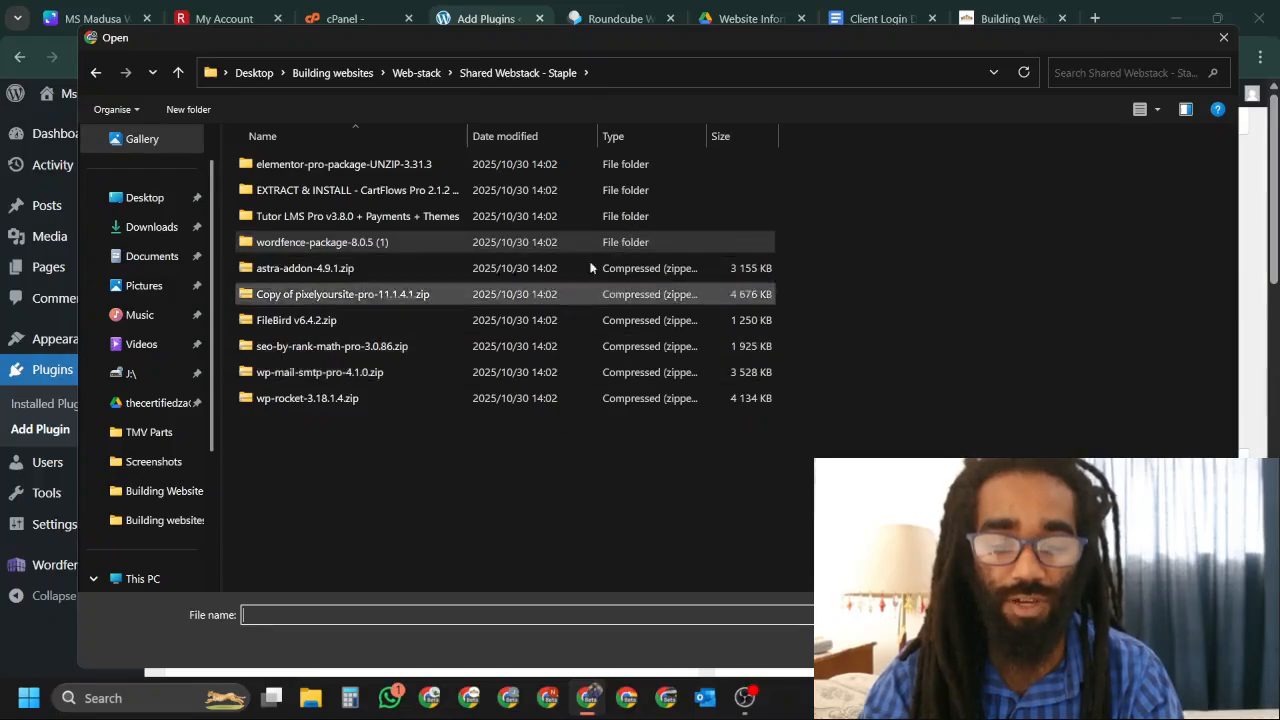
{"action": "double_click", "coordinate": [438, 168]}
{"action": "left_click", "coordinate": [441, 163]}
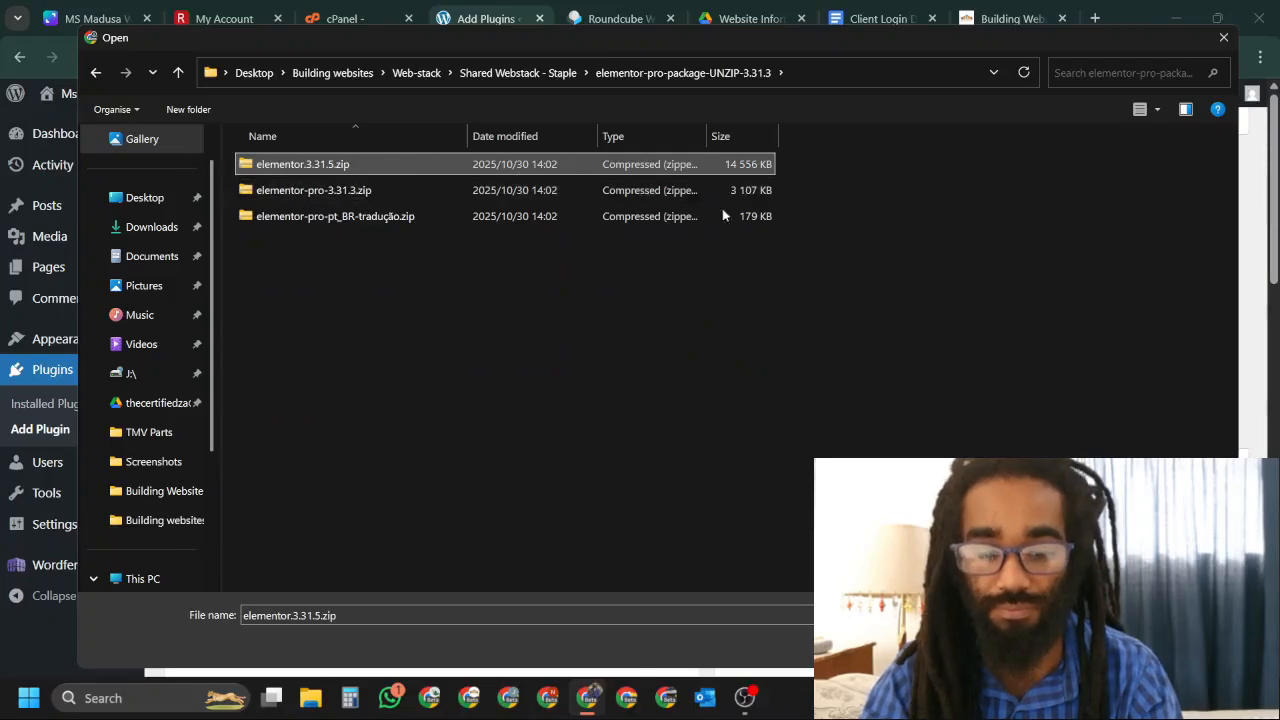
{"action": "left_click", "coordinate": [1098, 645]}
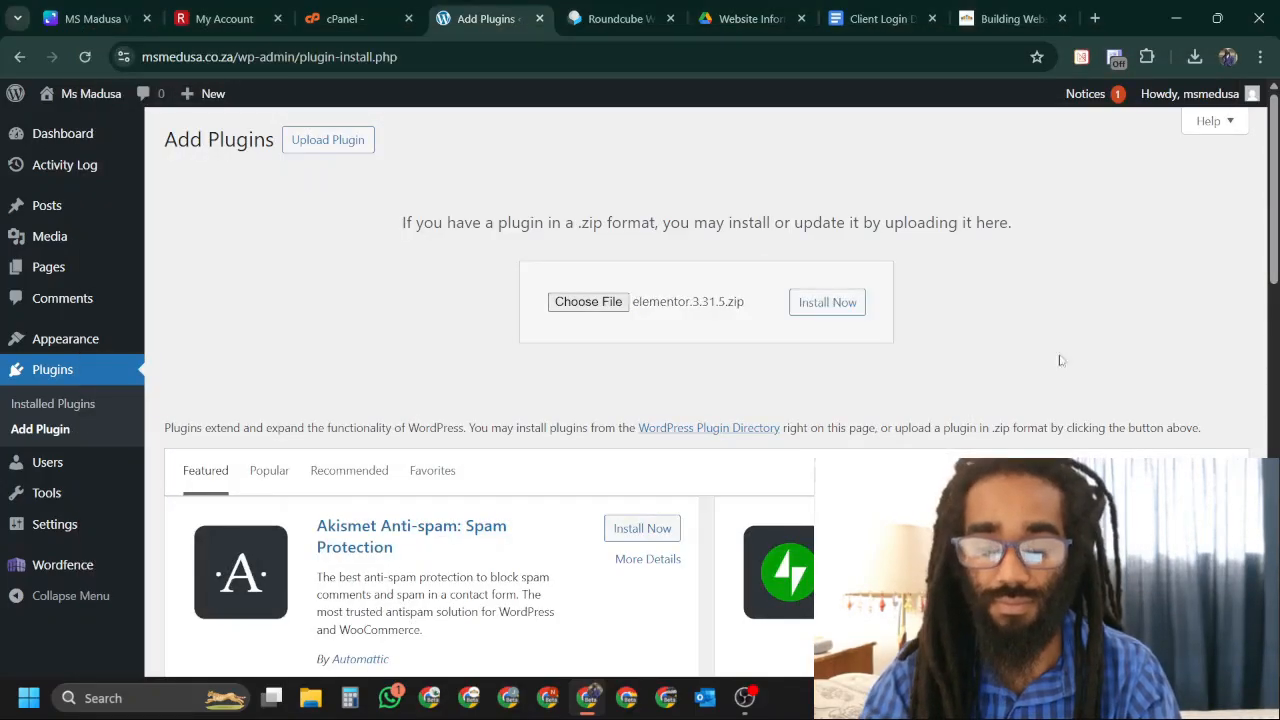
{"action": "left_click", "coordinate": [821, 309]}
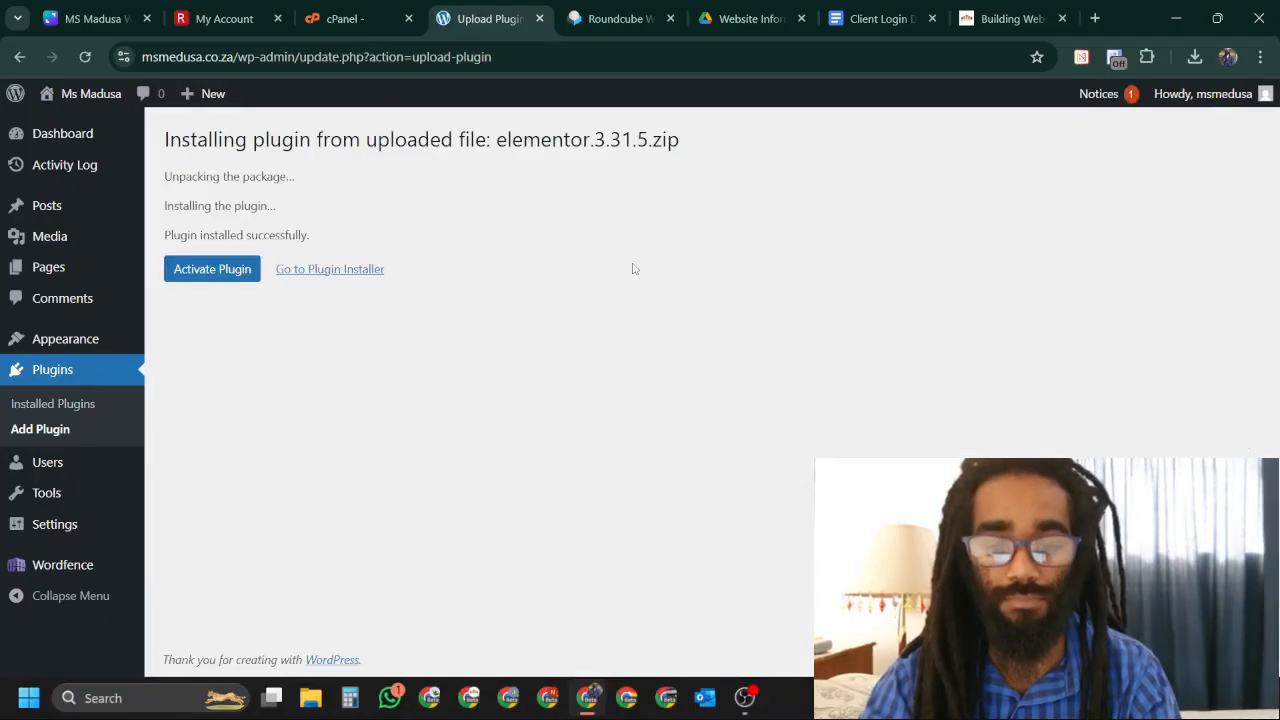
{"action": "left_click", "coordinate": [208, 272]}
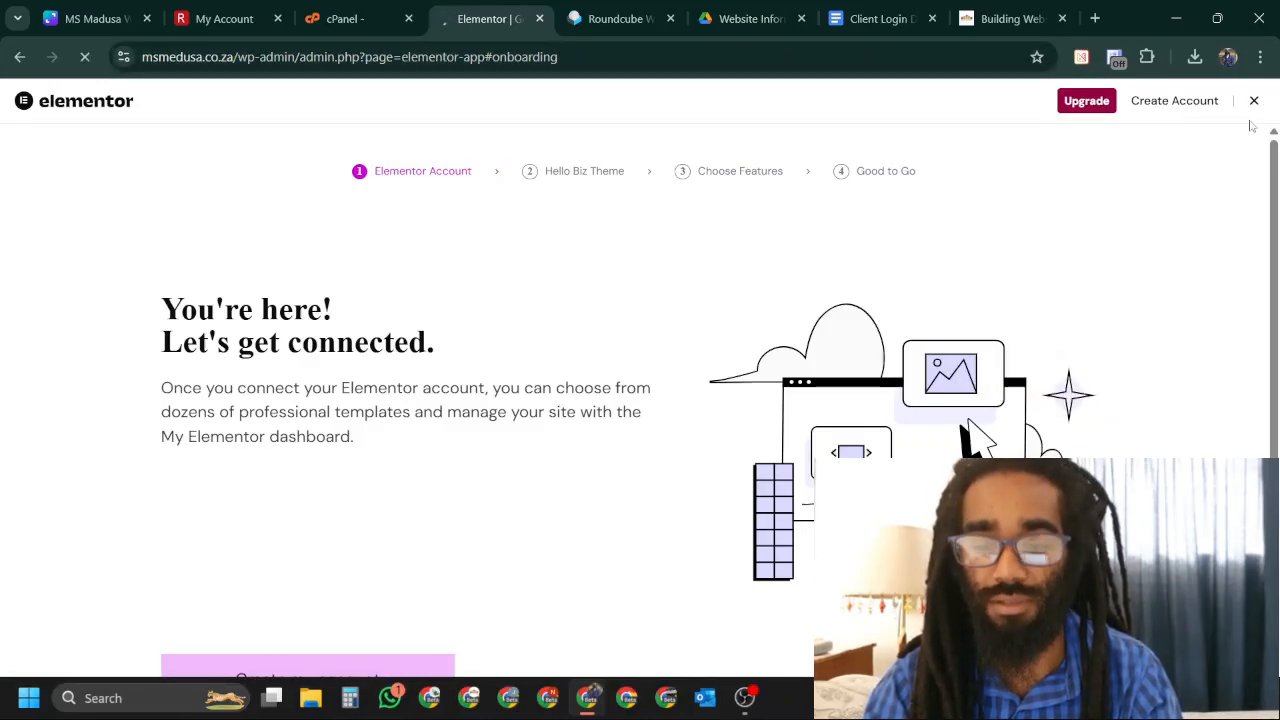
{"action": "left_click", "coordinate": [1241, 110]}
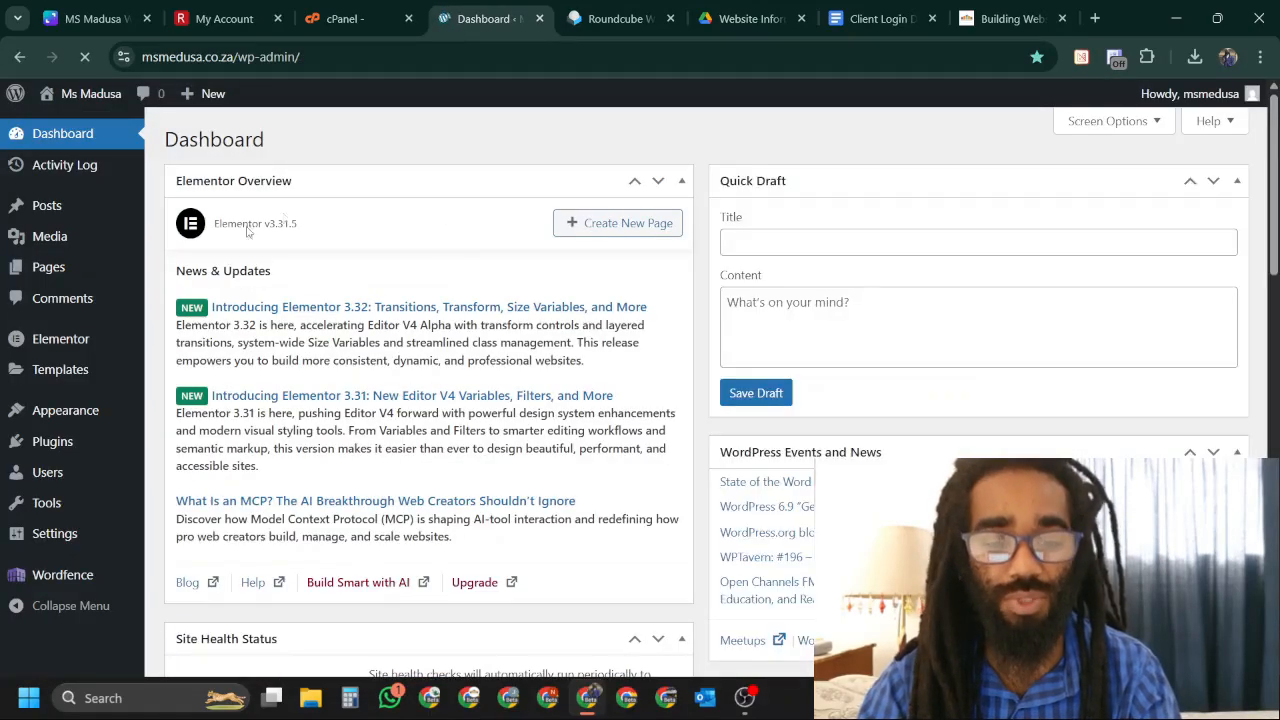
Upload elementor-pro-3.31.3.zip as a new plugin, install it and activate Elementor Pro.
{"action": "mouse_move", "coordinate": [64, 446]}
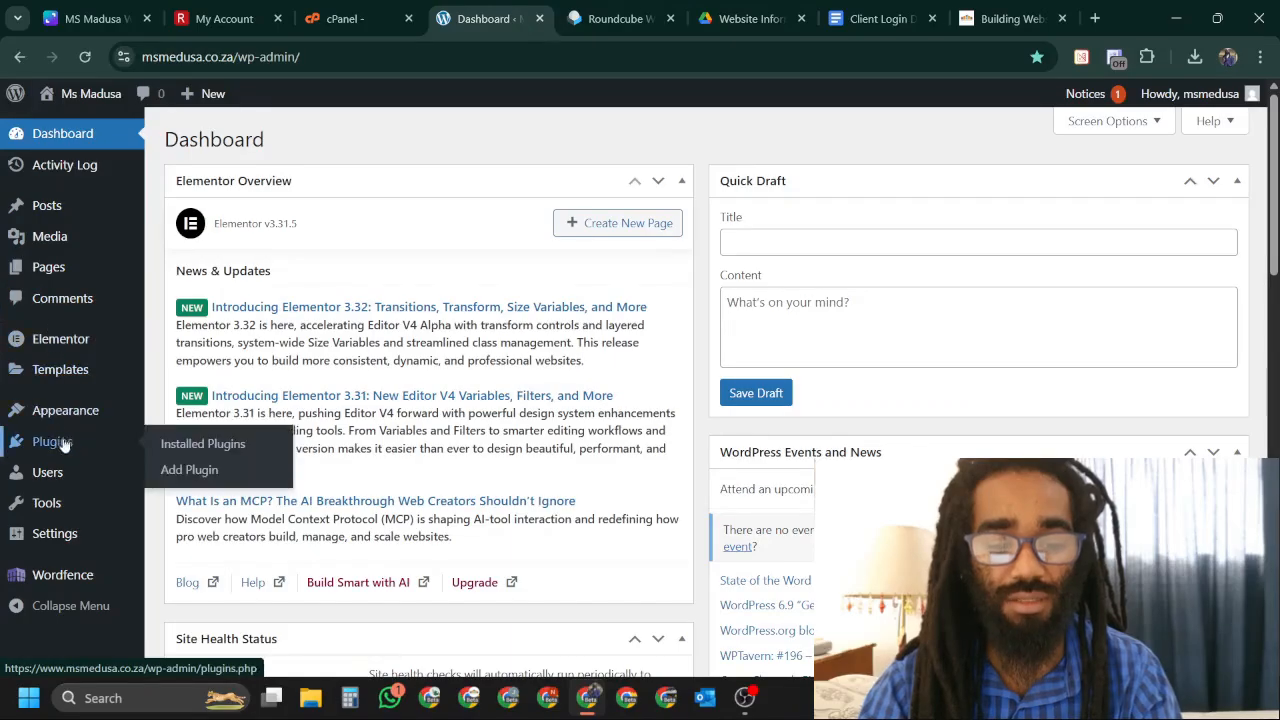
{"action": "left_click", "coordinate": [203, 472]}
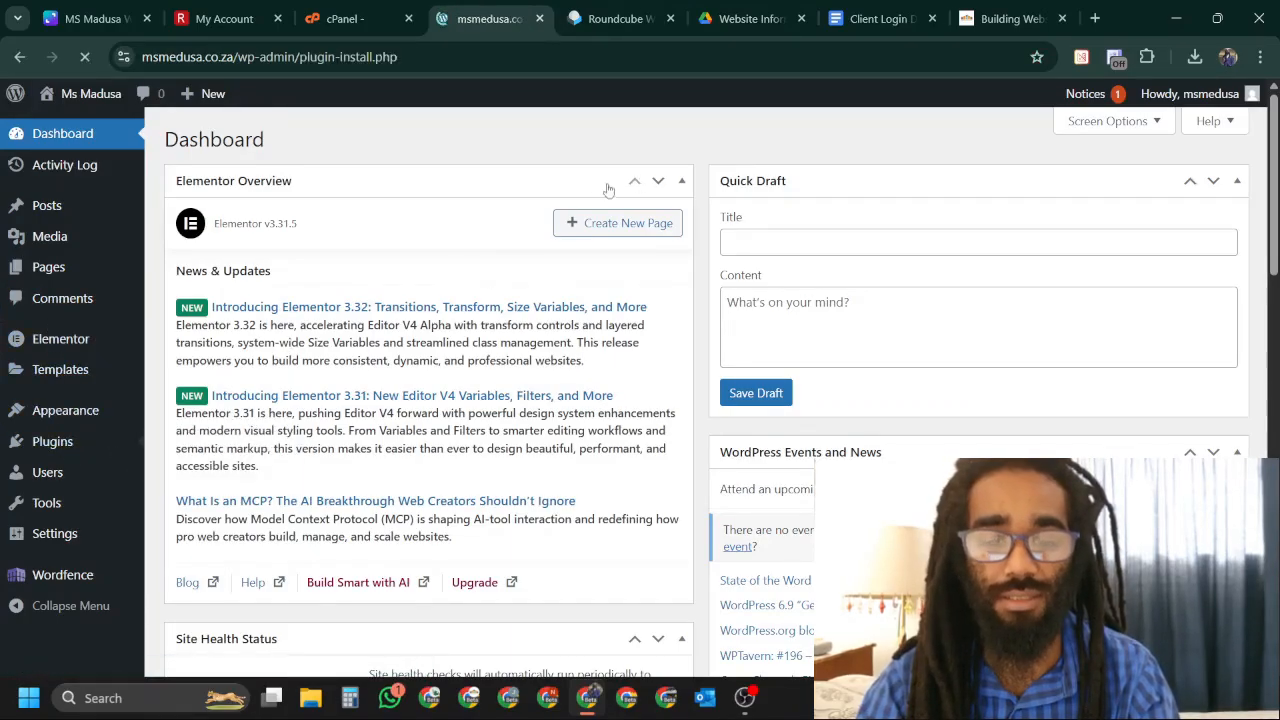
{"action": "left_click", "coordinate": [328, 139]}
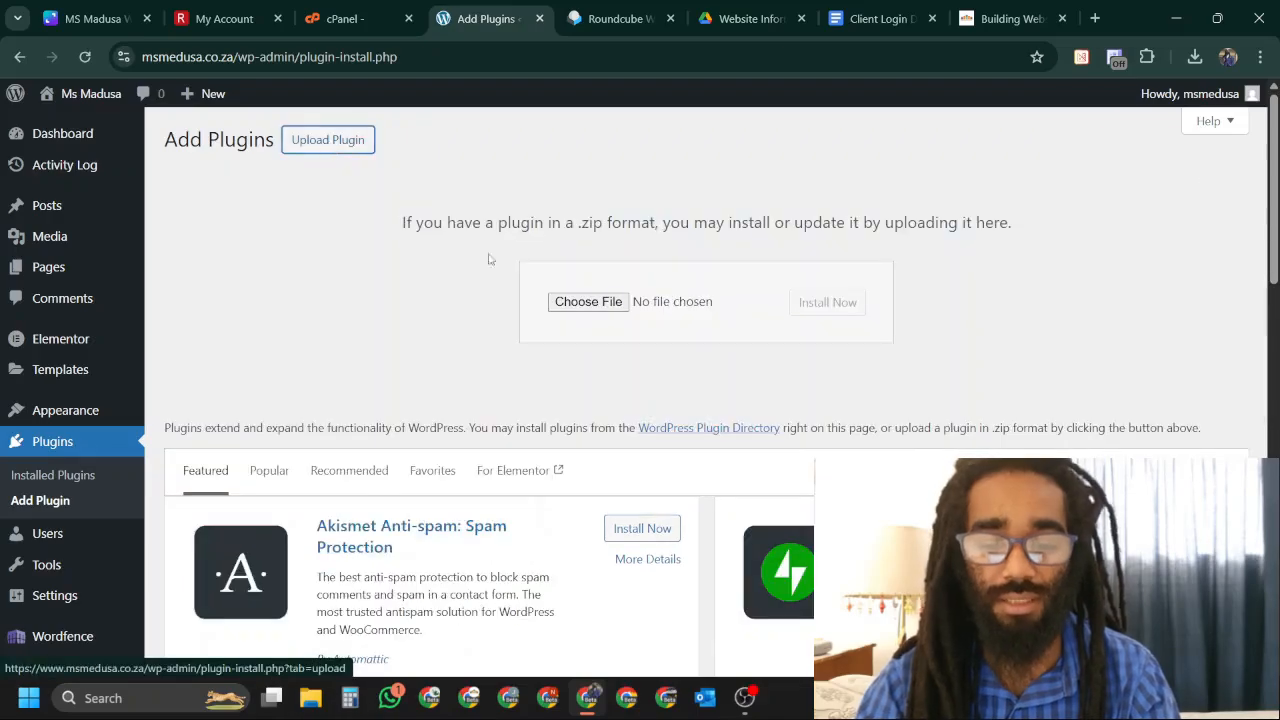
{"action": "left_click", "coordinate": [588, 301]}
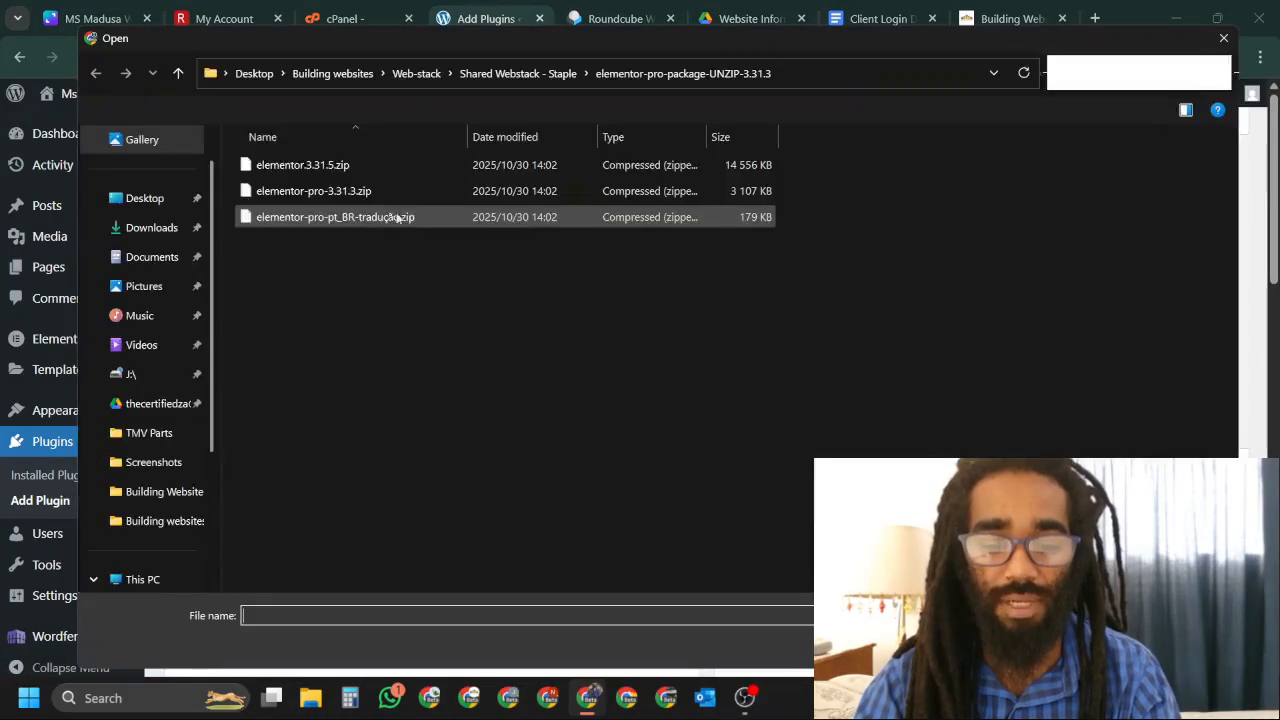
{"action": "left_click", "coordinate": [271, 193]}
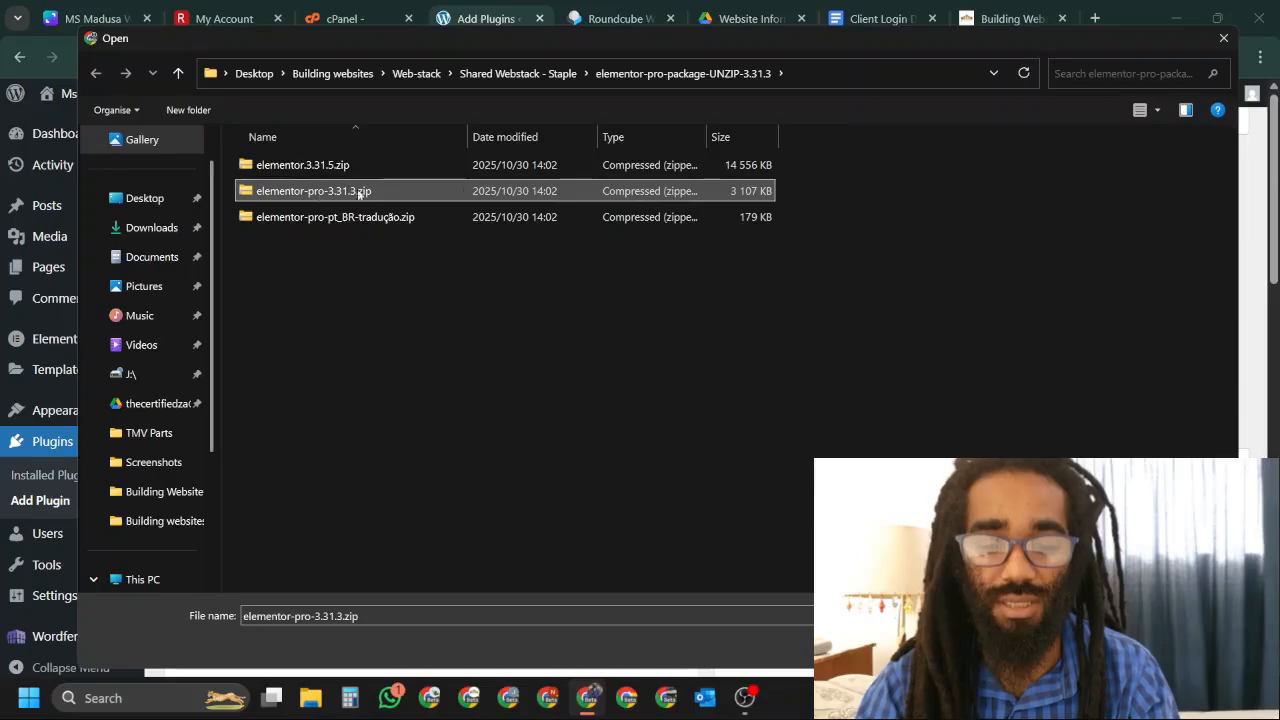
{"action": "key", "text": "Return"}
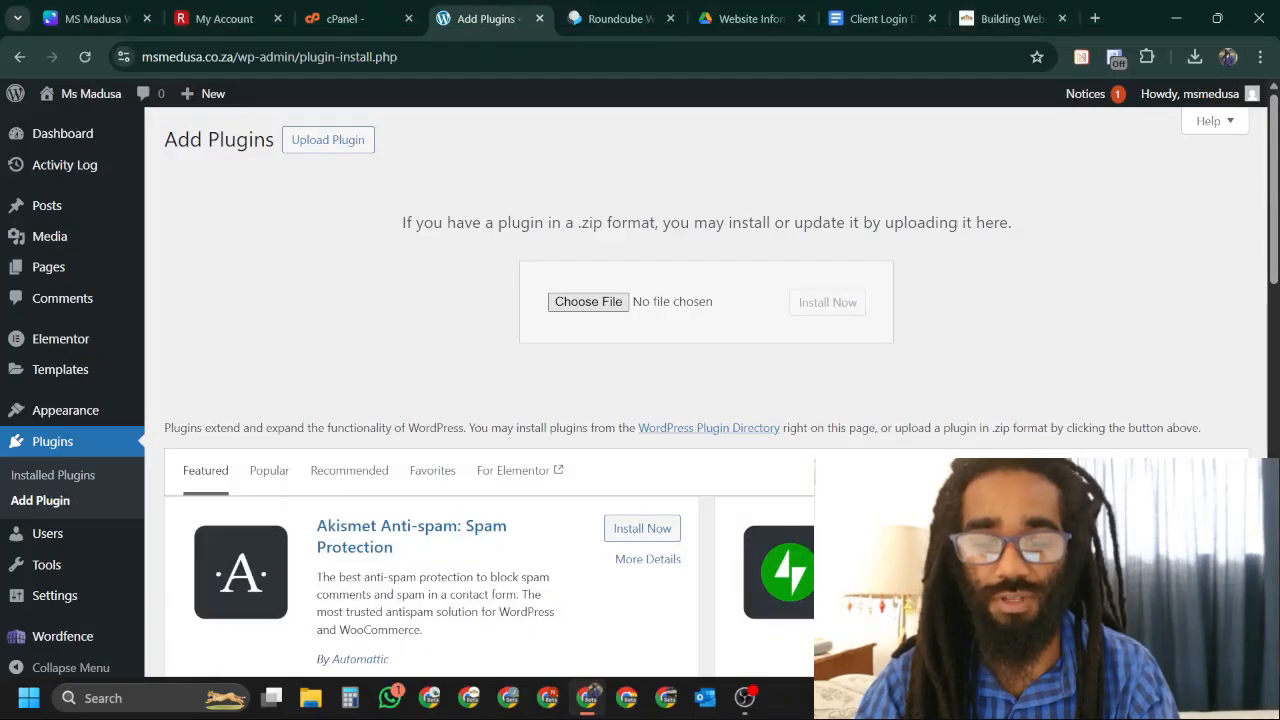
{"action": "left_click", "coordinate": [818, 306]}
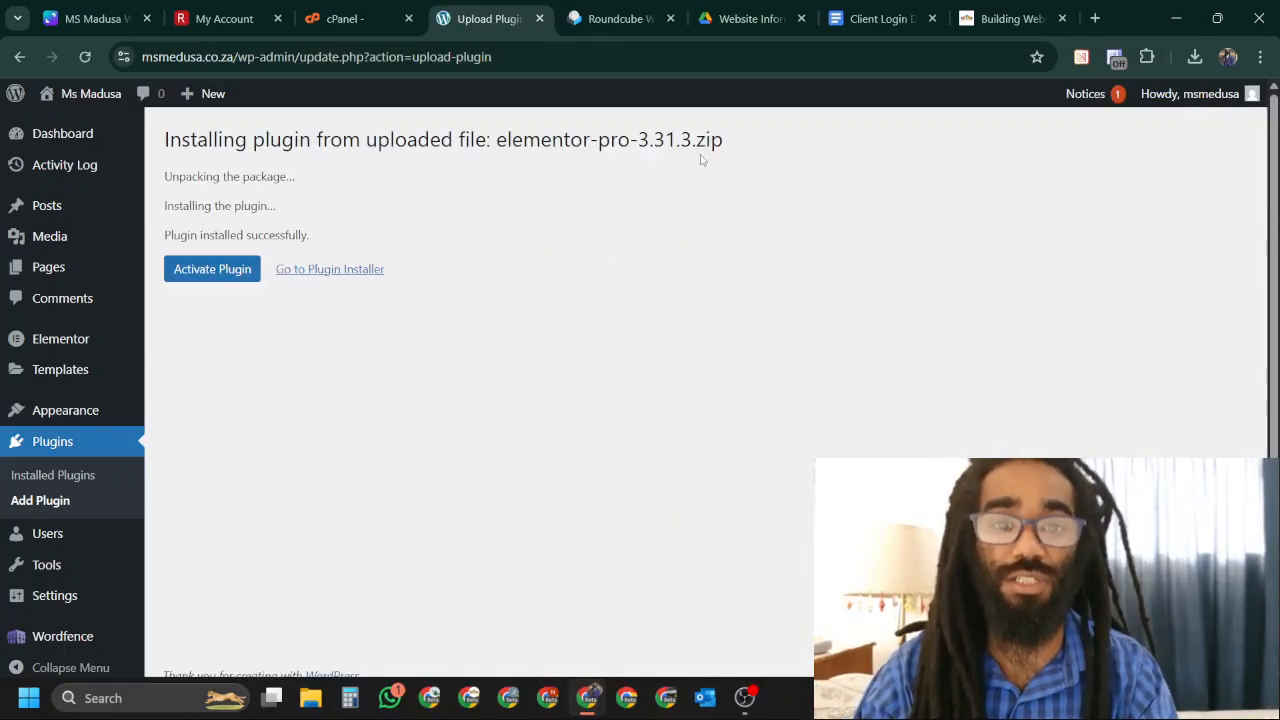
{"action": "left_click", "coordinate": [212, 269]}
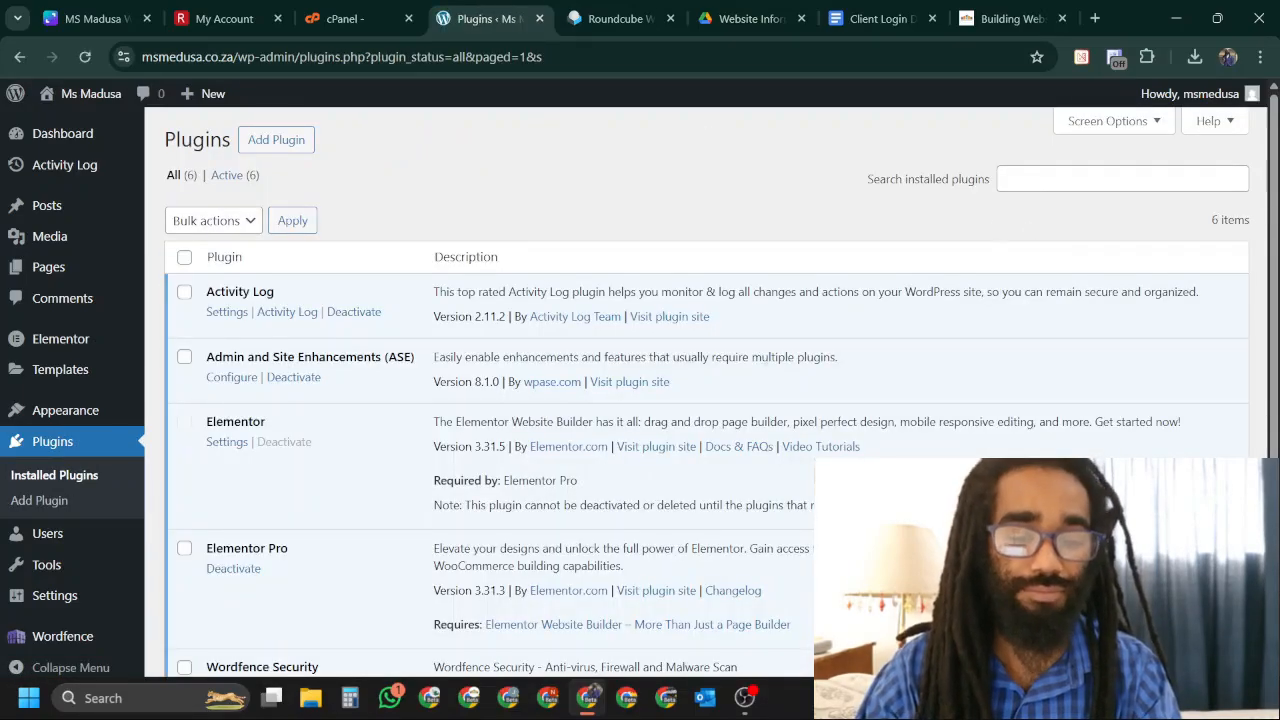
{"action": "scroll", "coordinate": [785, 355], "scroll_direction": "down", "scroll_amount": 1}
{"action": "scroll", "coordinate": [646, 352], "scroll_direction": "up", "scroll_amount": 1}
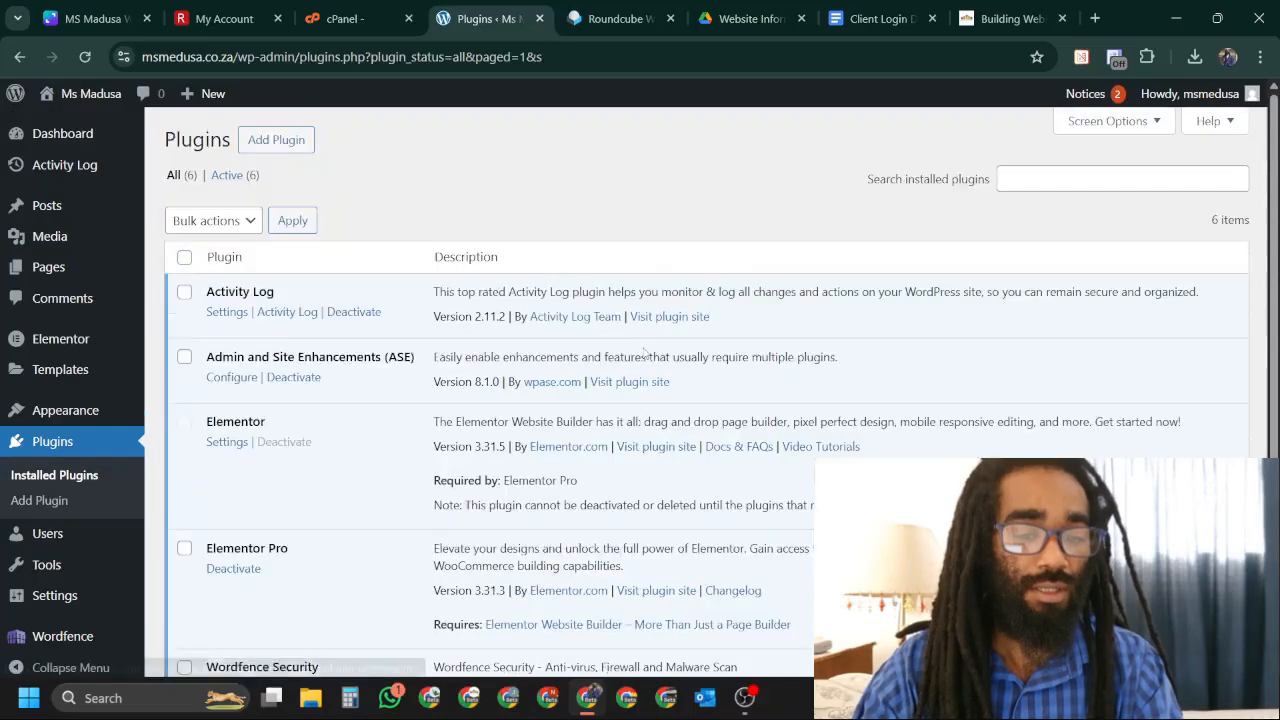
Install the Astra theme from Appearance > Themes > Add Theme and activate it.
{"action": "left_click", "coordinate": [288, 142]}
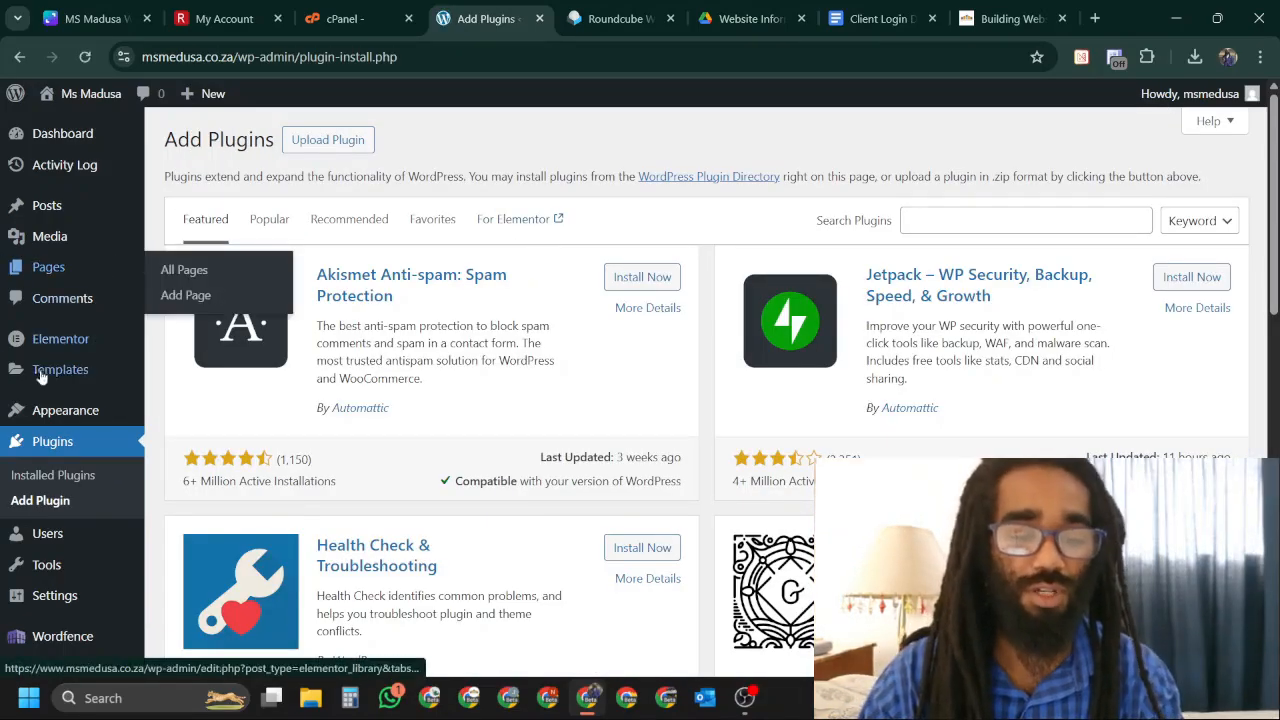
{"action": "mouse_move", "coordinate": [45, 414]}
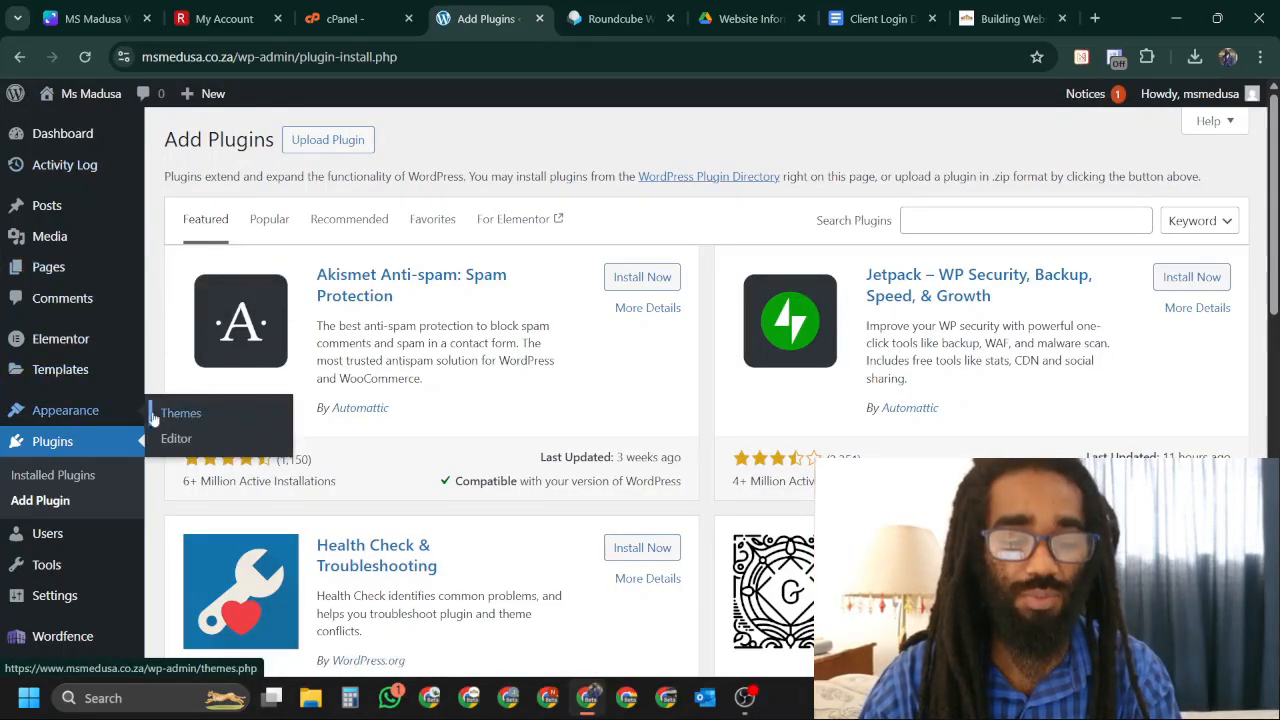
{"action": "left_click", "coordinate": [196, 414]}
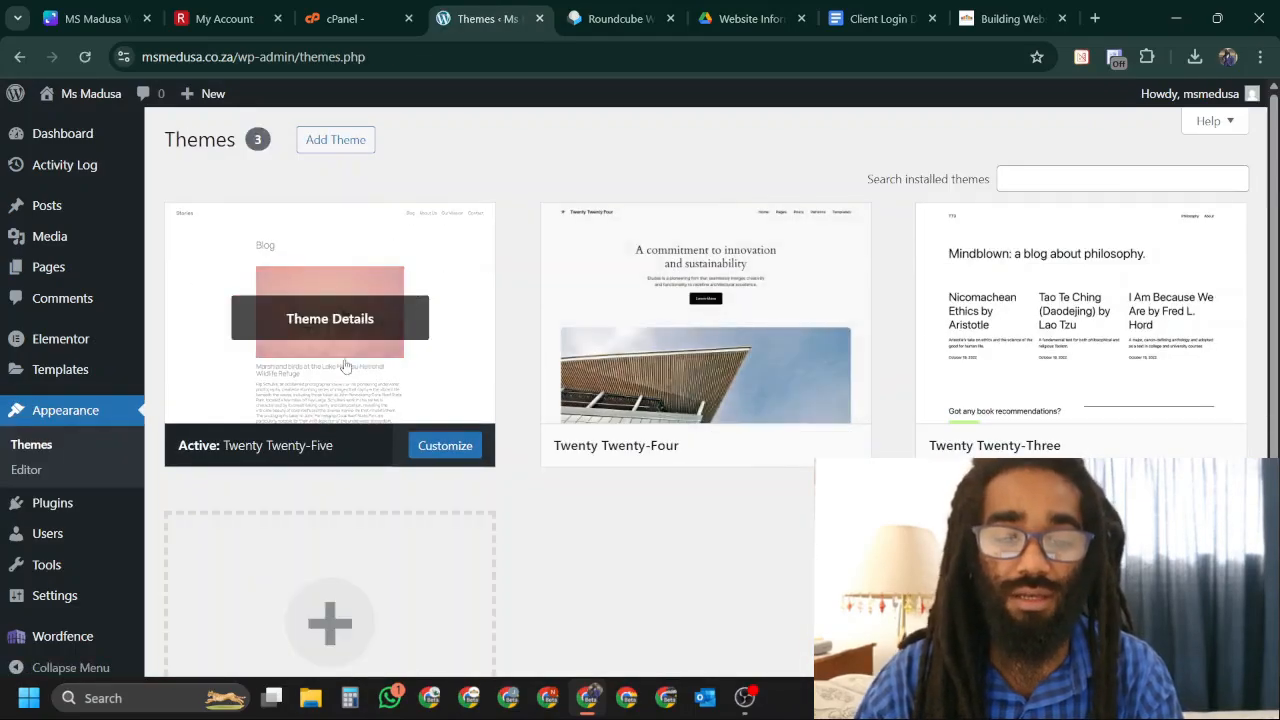
{"action": "left_click", "coordinate": [340, 148]}
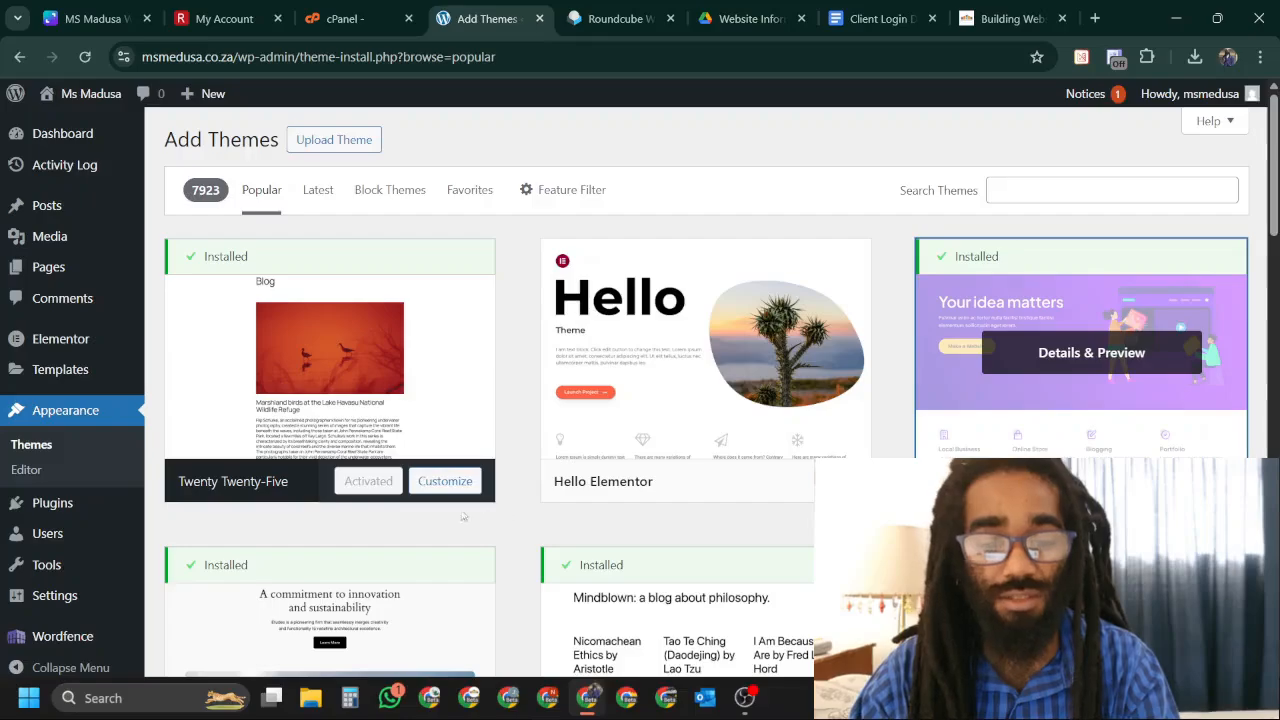
{"action": "left_click", "coordinate": [1113, 444]}
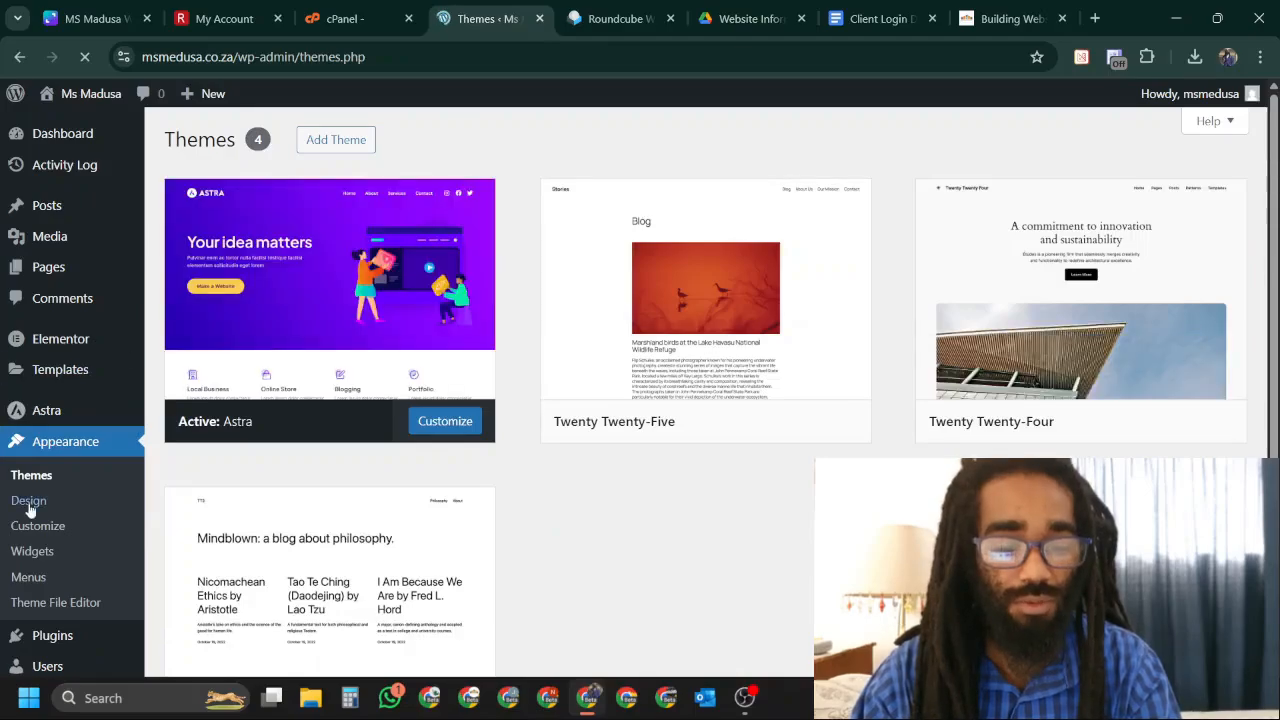
Upload astra-addon-4.9.1.zip from Shared Webstack - Staple, then install and activate Astra Pro 4.9.1.
{"action": "scroll", "coordinate": [78, 480], "scroll_direction": "down", "scroll_amount": 2}
{"action": "mouse_move", "coordinate": [97, 457]}
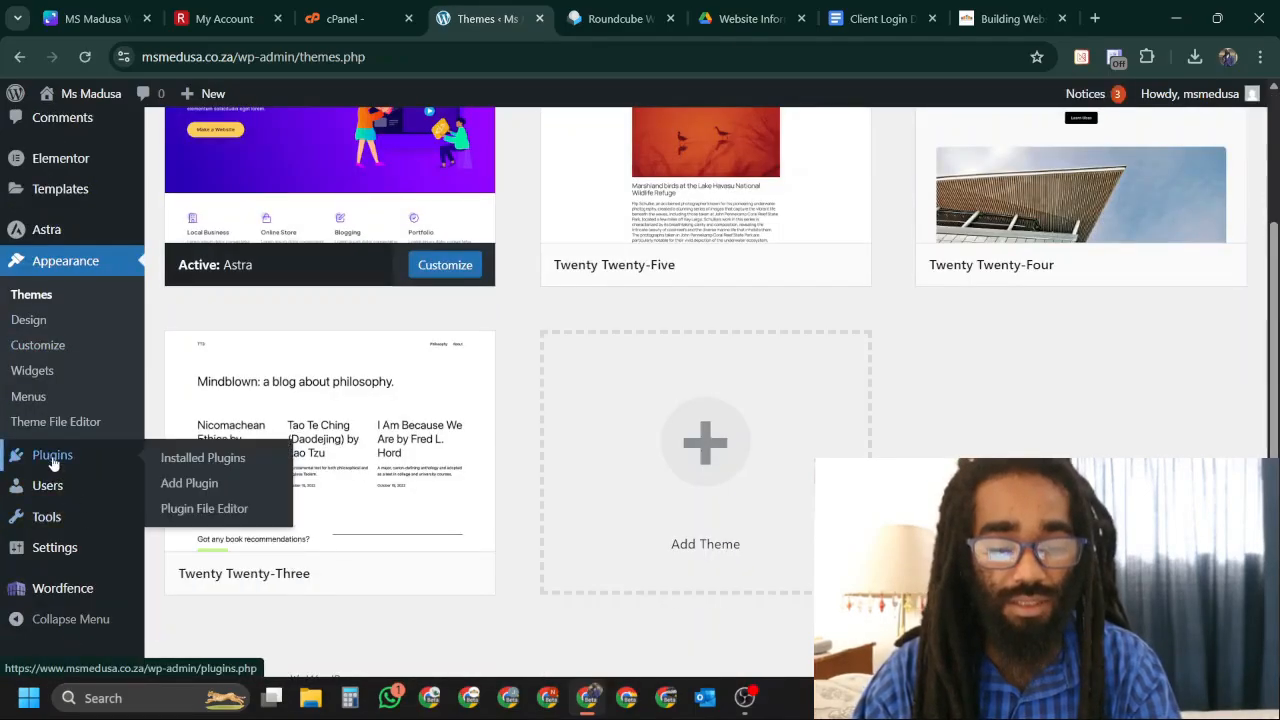
{"action": "left_click", "coordinate": [207, 484]}
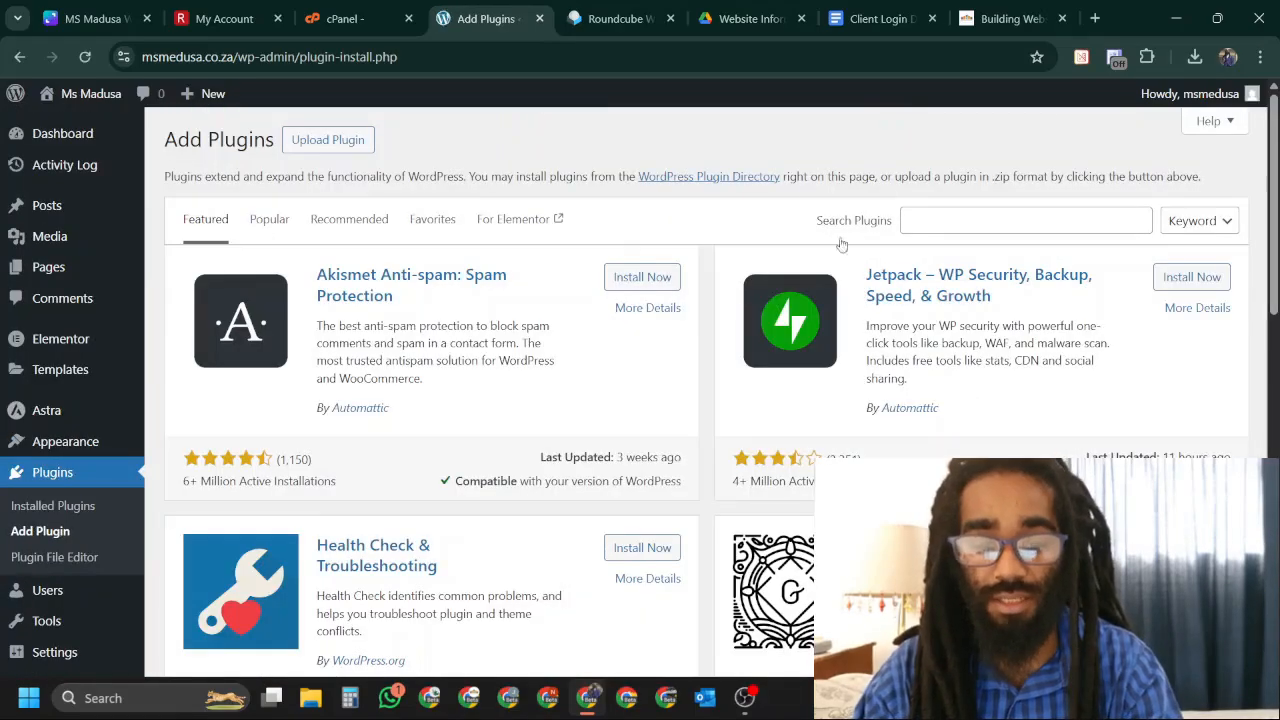
{"action": "left_click", "coordinate": [335, 140]}
{"action": "left_click", "coordinate": [612, 303]}
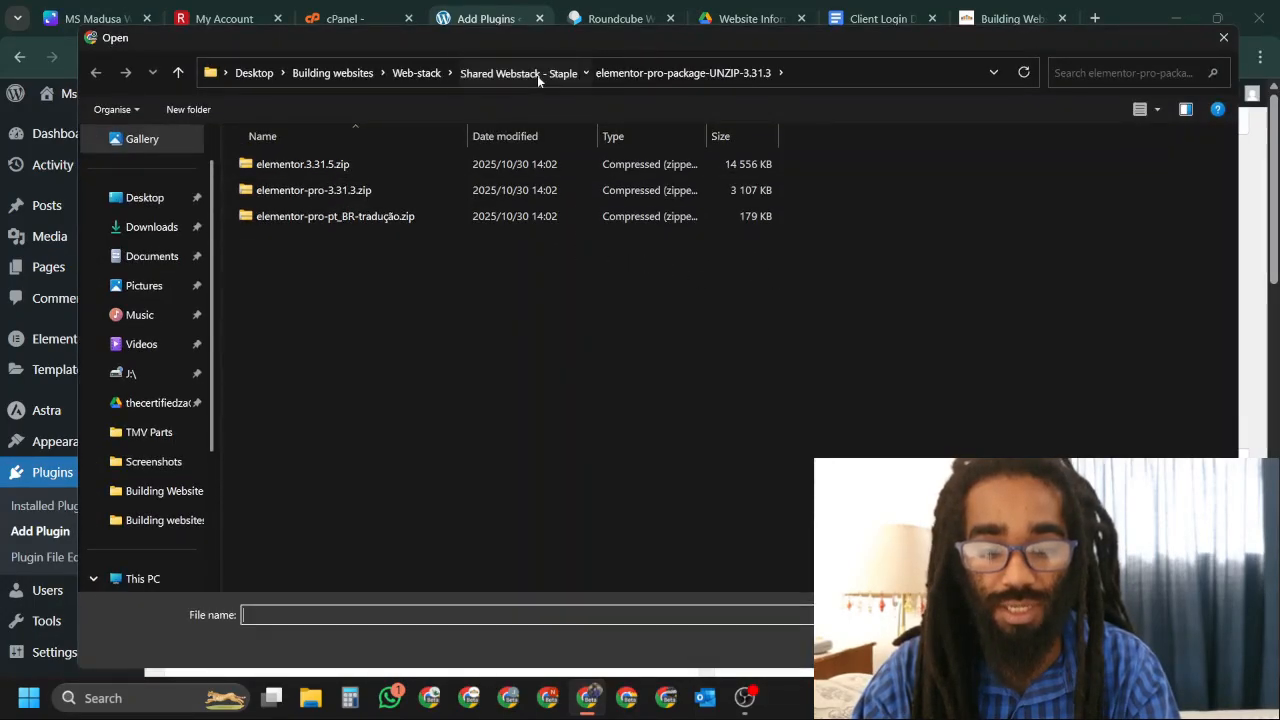
{"action": "left_click", "coordinate": [537, 75]}
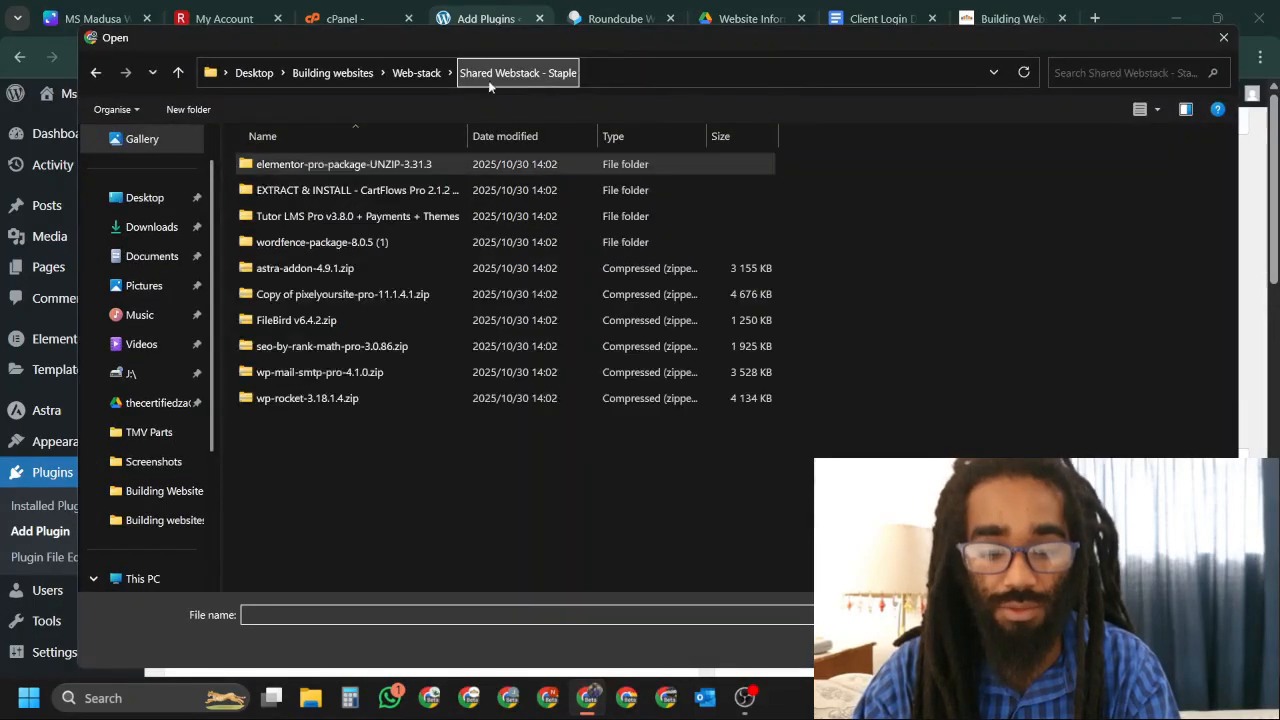
{"action": "left_click", "coordinate": [336, 270]}
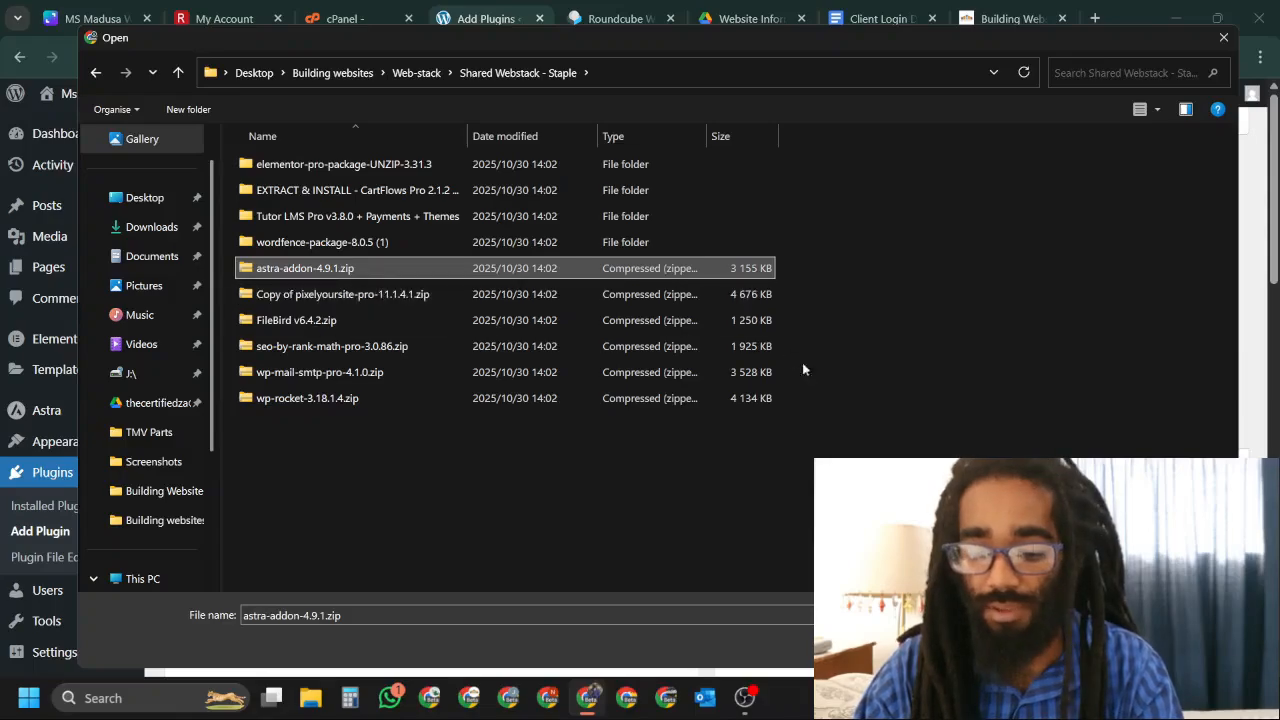
{"action": "key", "text": "Return"}
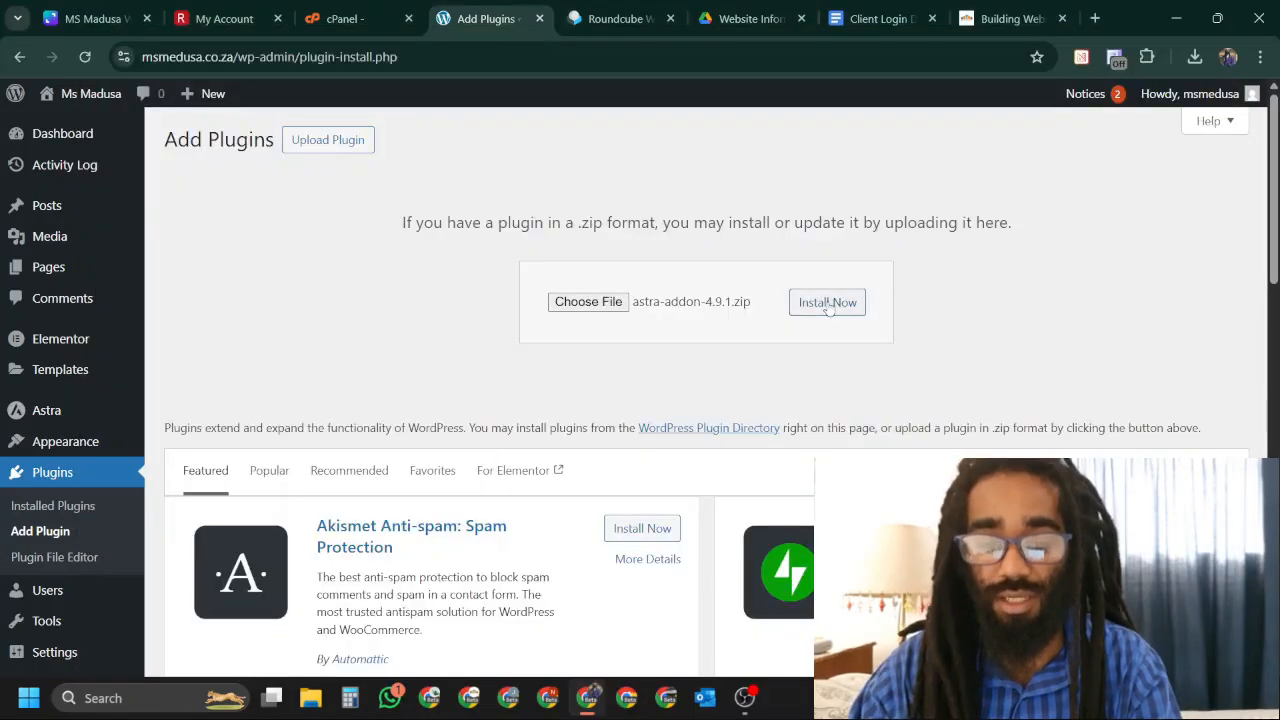
{"action": "left_click", "coordinate": [815, 310]}
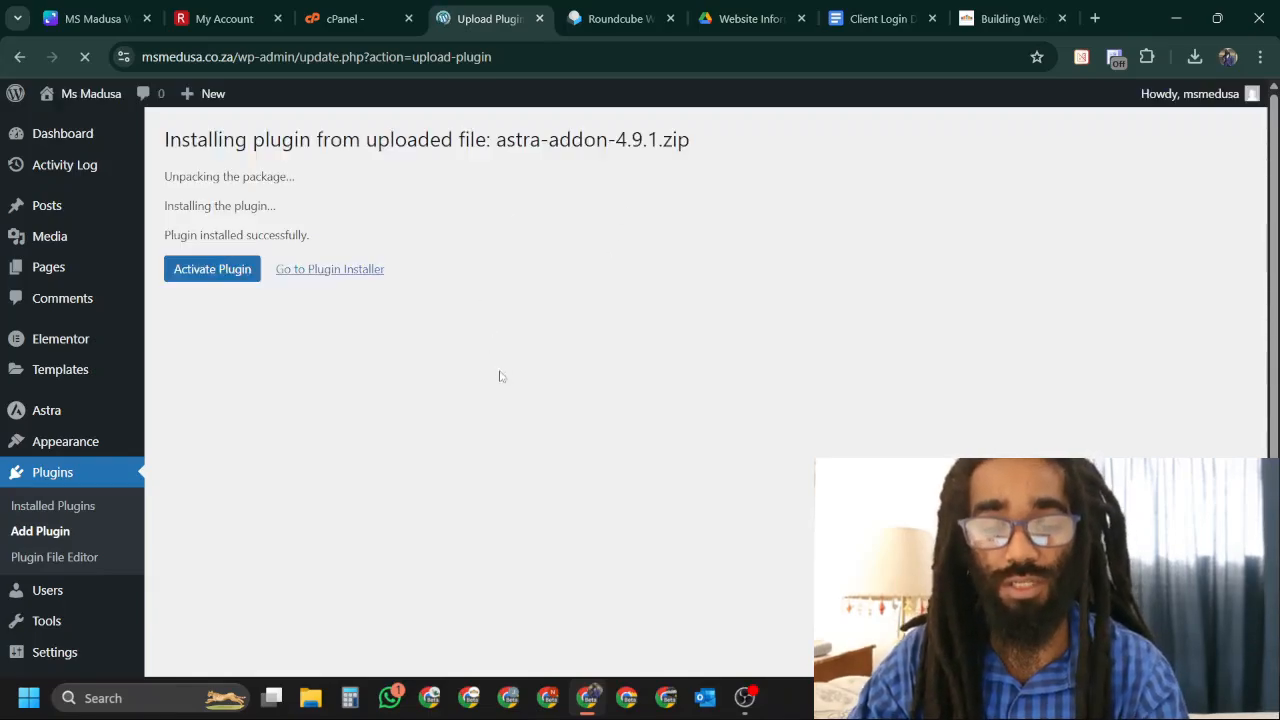
{"action": "left_click", "coordinate": [229, 278]}
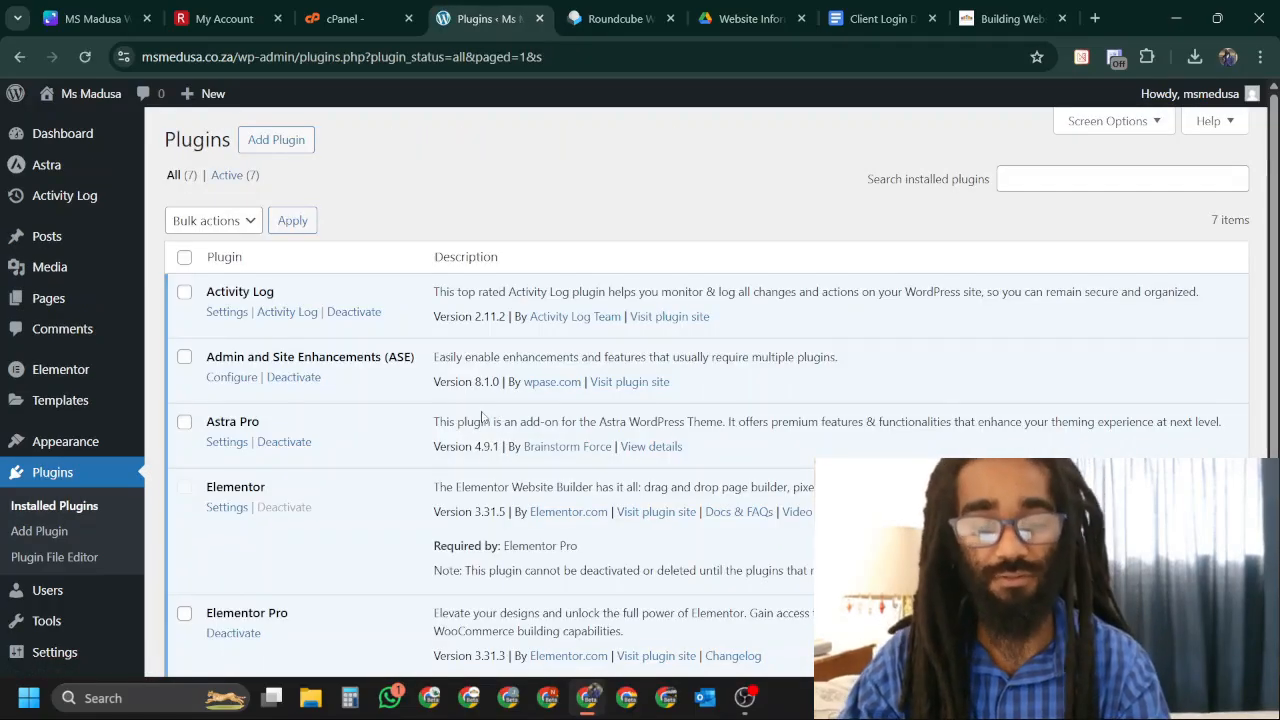
Upload wp-rocket-3.18.1.4.zip as a new plugin and install WP Rocket 3.18.1.4.
{"action": "scroll", "coordinate": [485, 408], "scroll_direction": "down", "scroll_amount": 3}
{"action": "scroll", "coordinate": [510, 378], "scroll_direction": "up", "scroll_amount": 3}
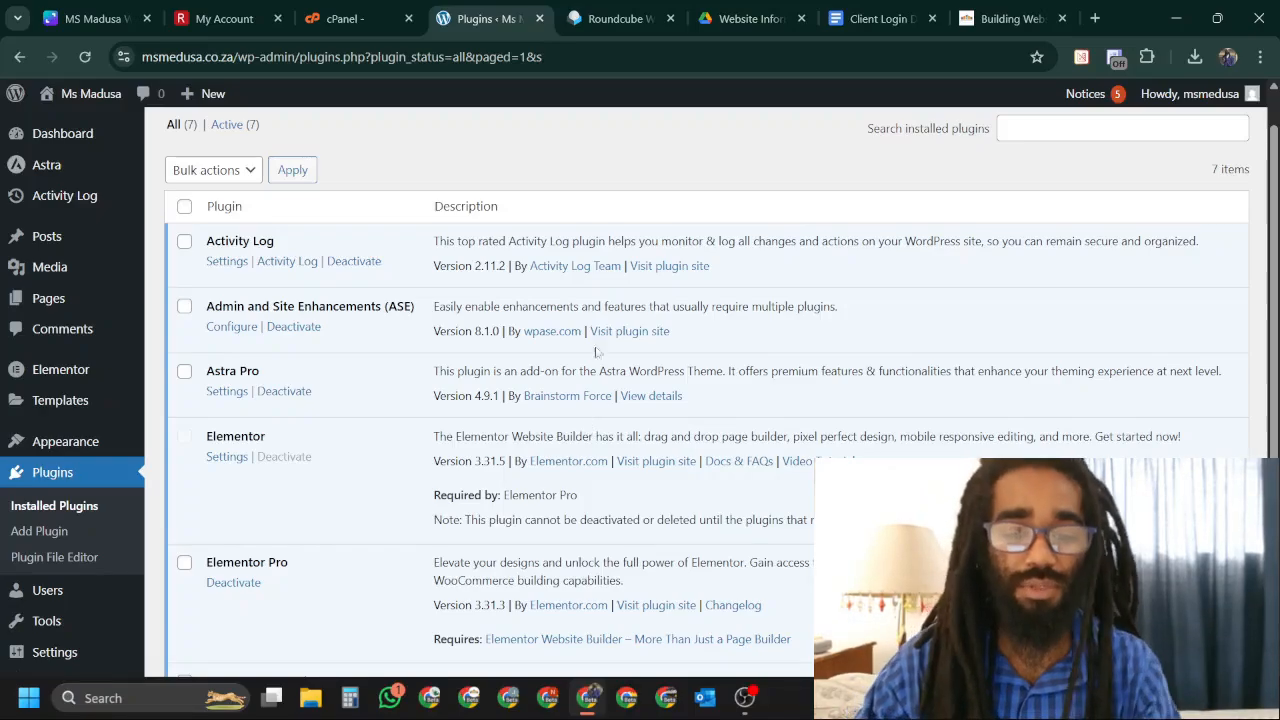
{"action": "scroll", "coordinate": [354, 222], "scroll_direction": "up", "scroll_amount": 1}
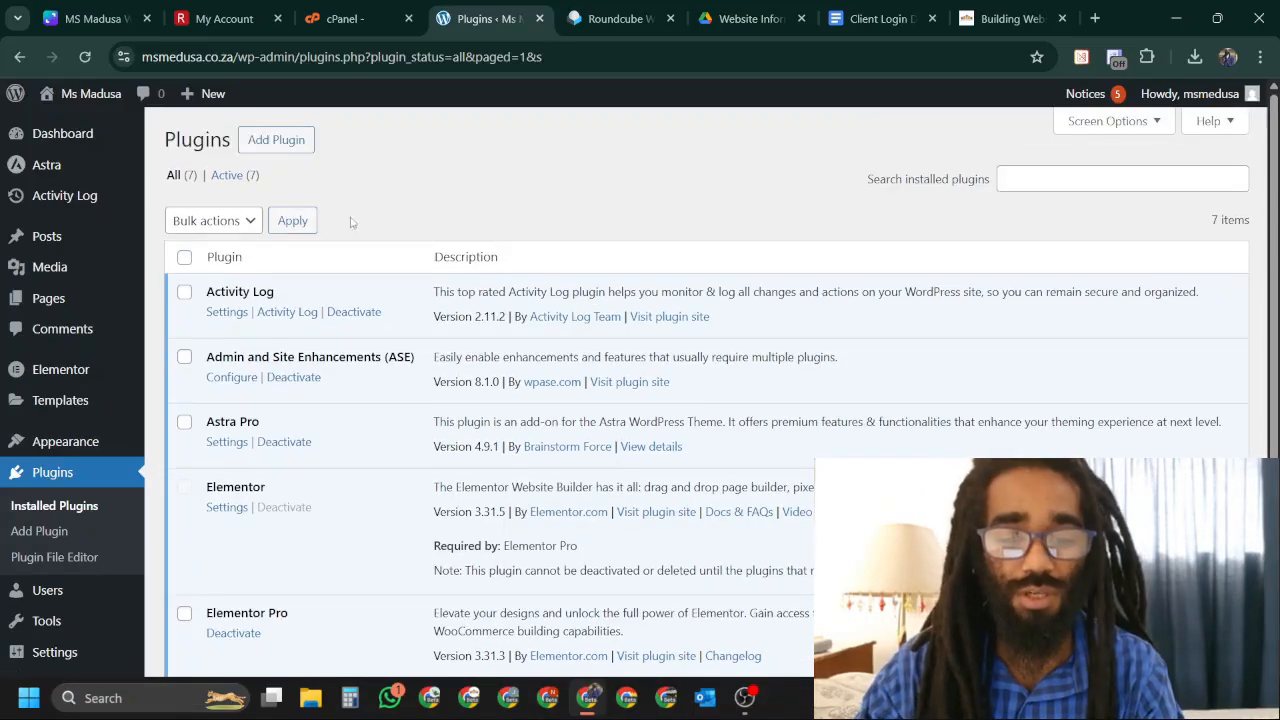
{"action": "left_click", "coordinate": [286, 145]}
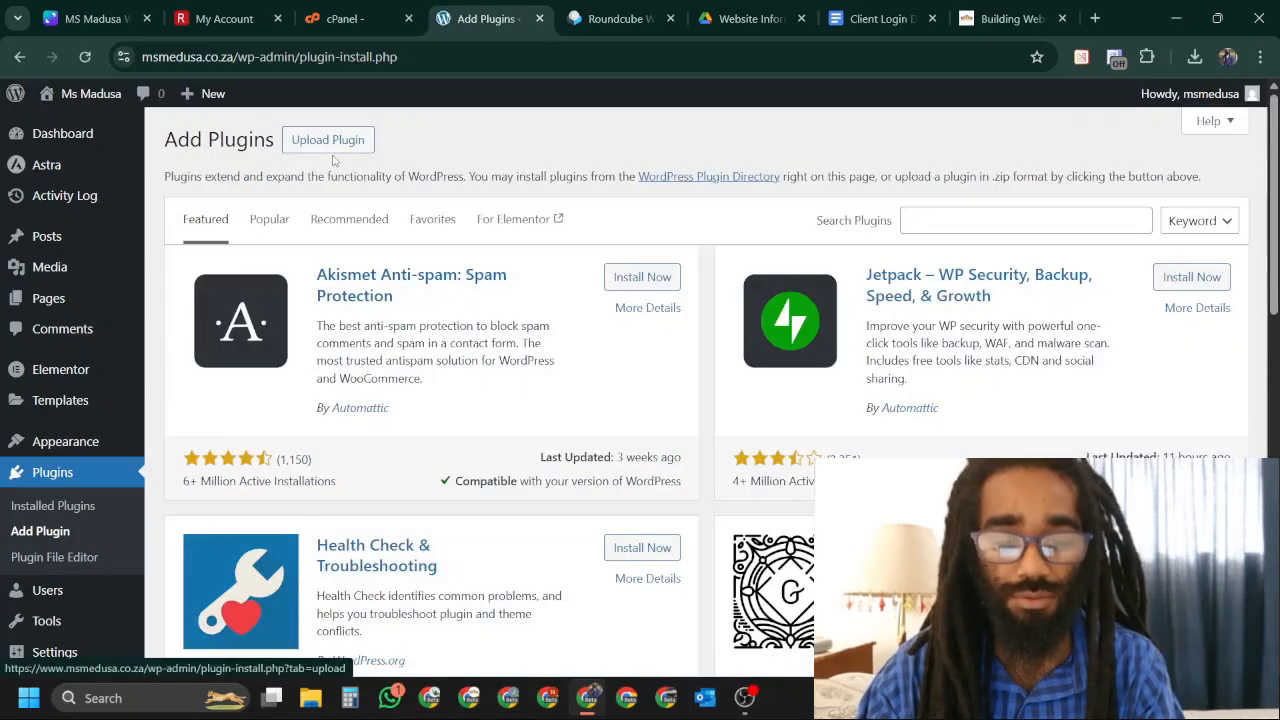
{"action": "left_click", "coordinate": [336, 142]}
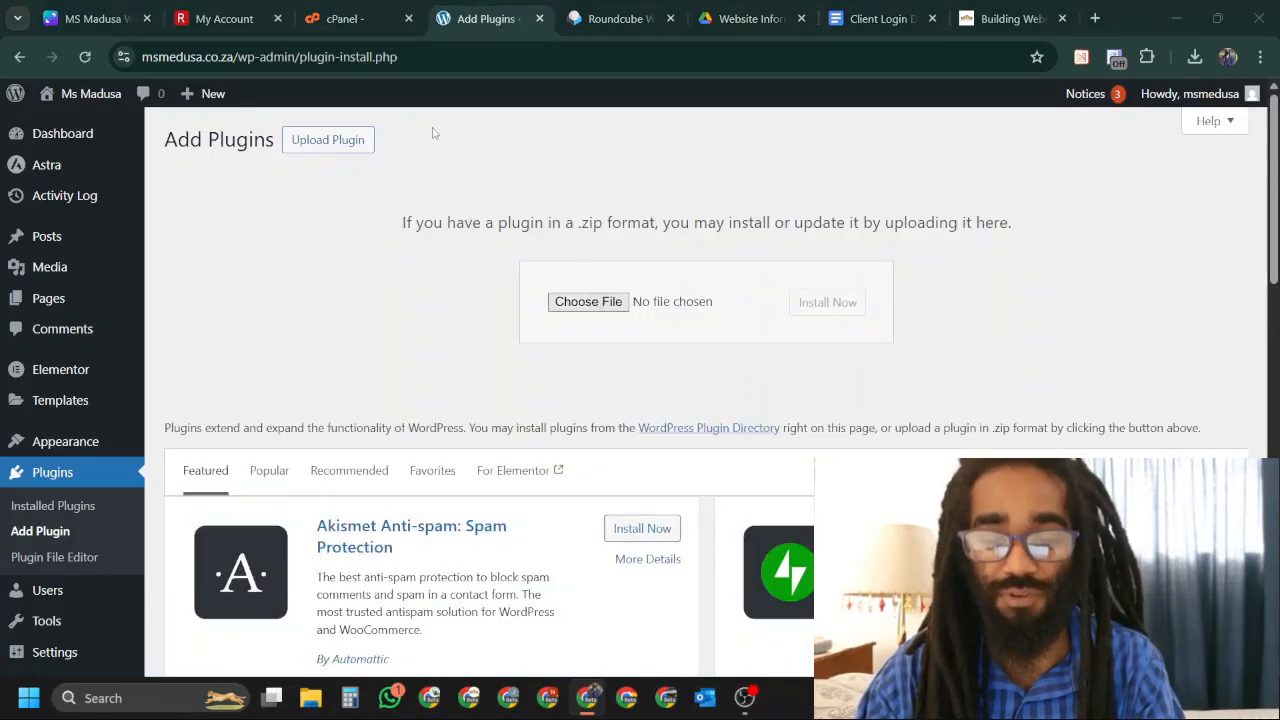
{"action": "left_click", "coordinate": [588, 301]}
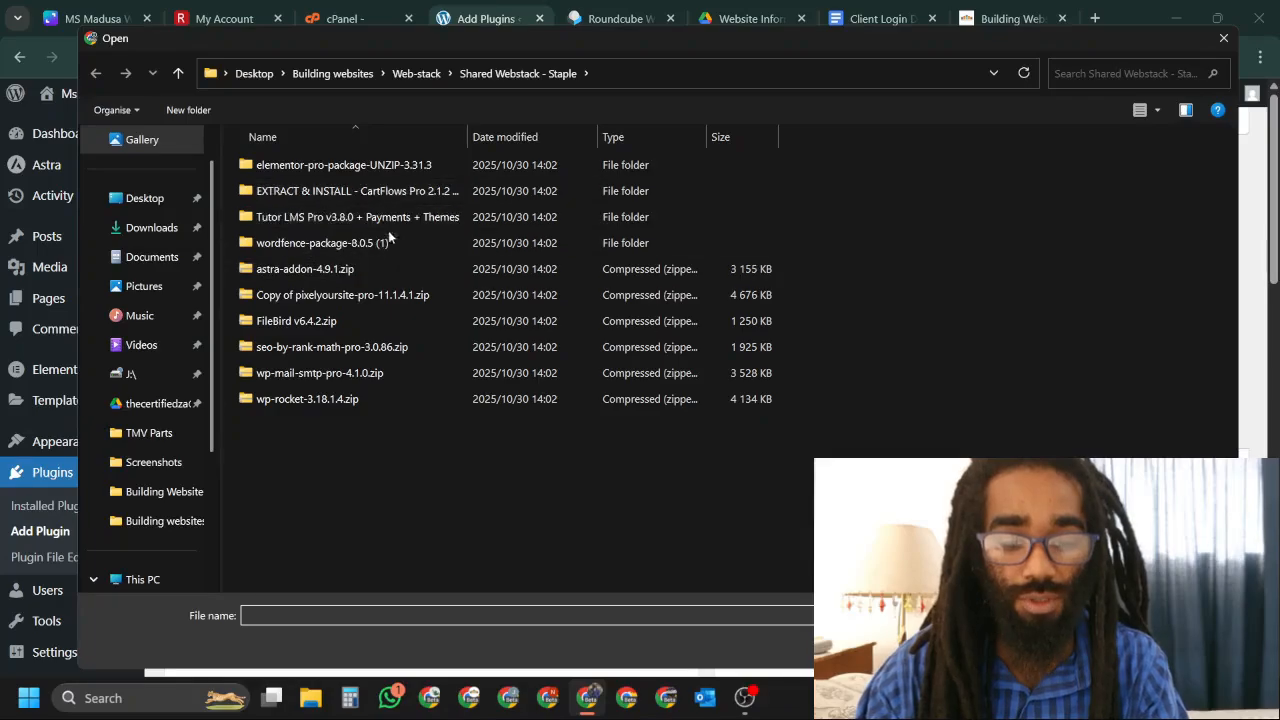
{"action": "left_click", "coordinate": [379, 400]}
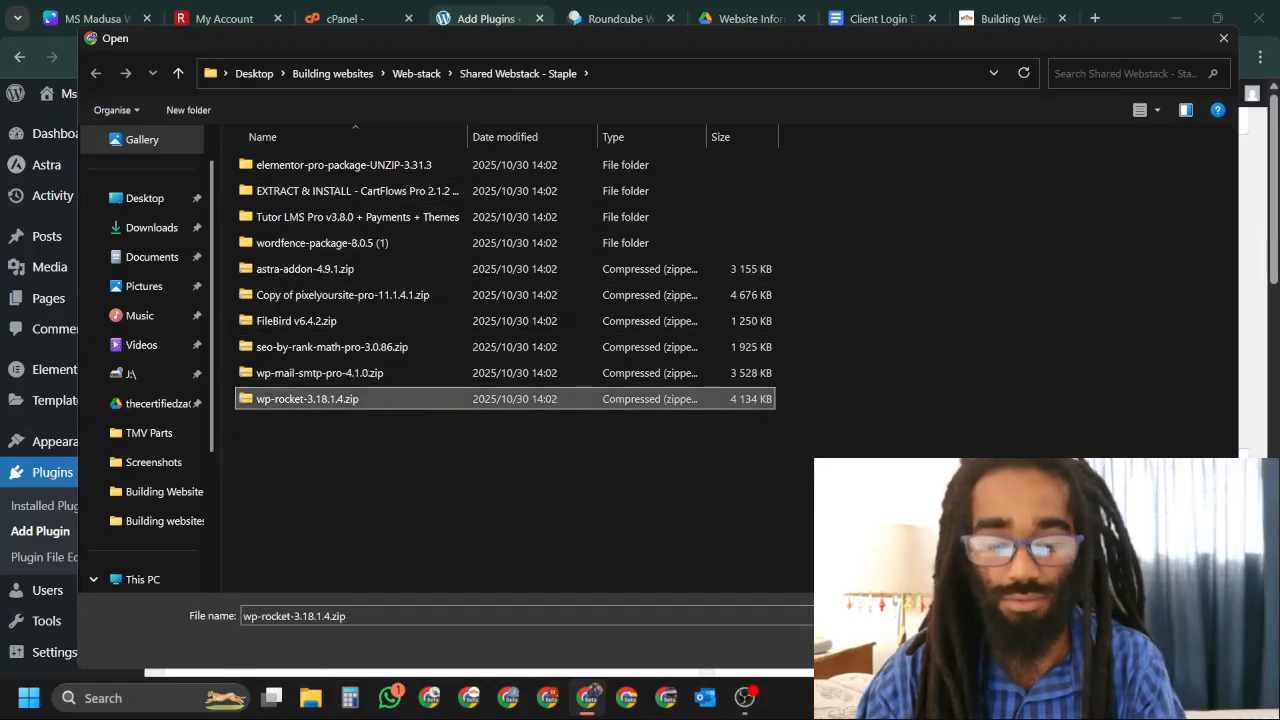
{"action": "key", "text": "Return"}
{"action": "left_click", "coordinate": [828, 300]}
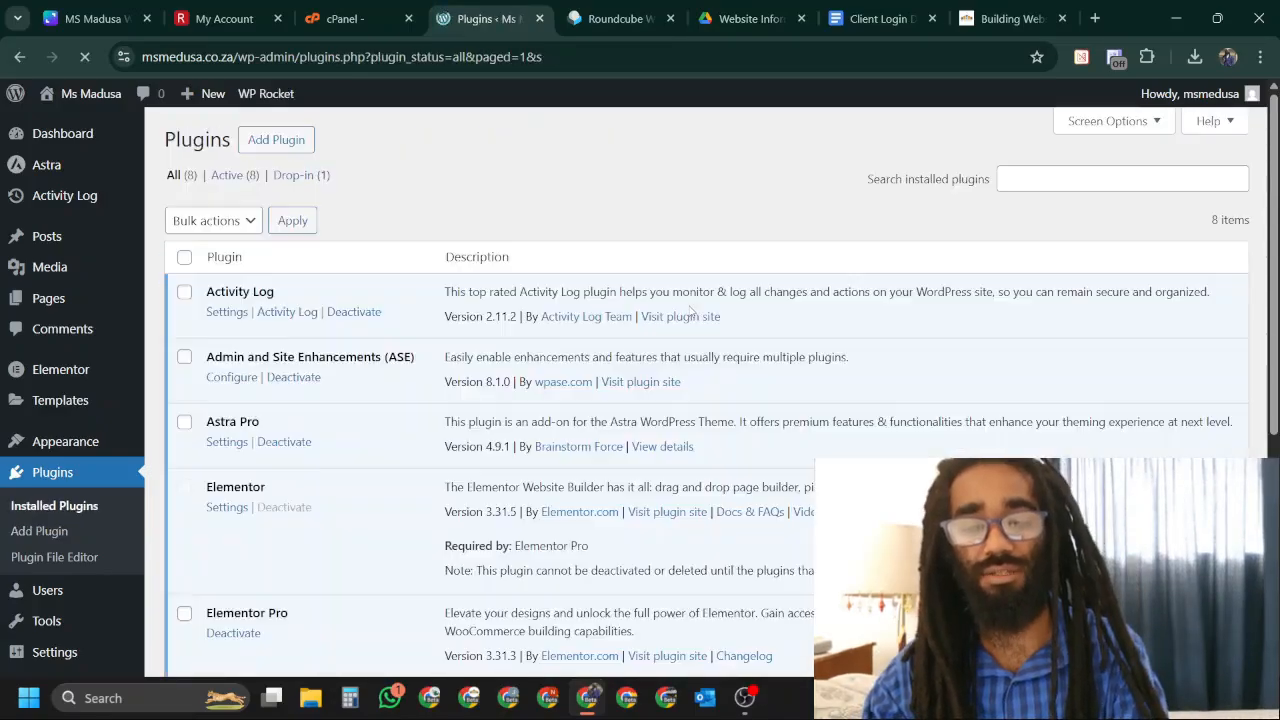
Review the 8 active plugins in the Plugins list, then go to Add Plugin.
{"action": "scroll", "coordinate": [695, 300], "scroll_direction": "down", "scroll_amount": 4}
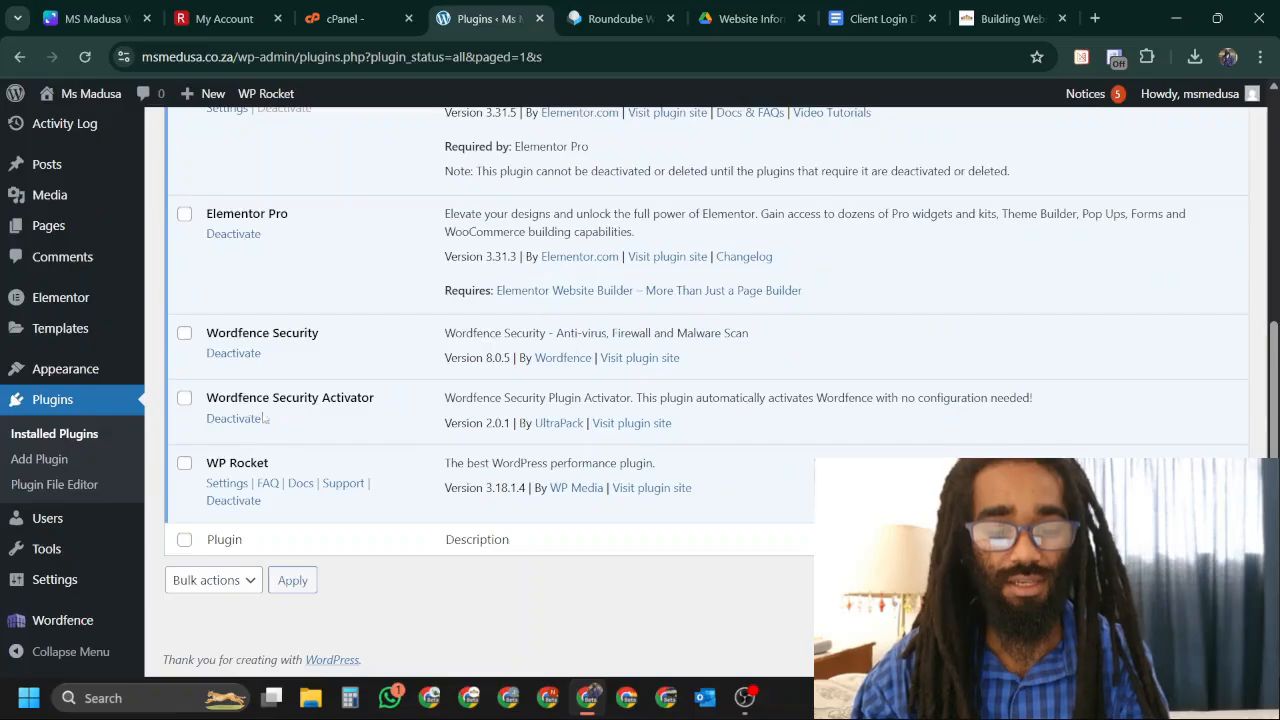
{"action": "scroll", "coordinate": [838, 345], "scroll_direction": "up", "scroll_amount": 2}
{"action": "scroll", "coordinate": [831, 339], "scroll_direction": "down", "scroll_amount": 1}
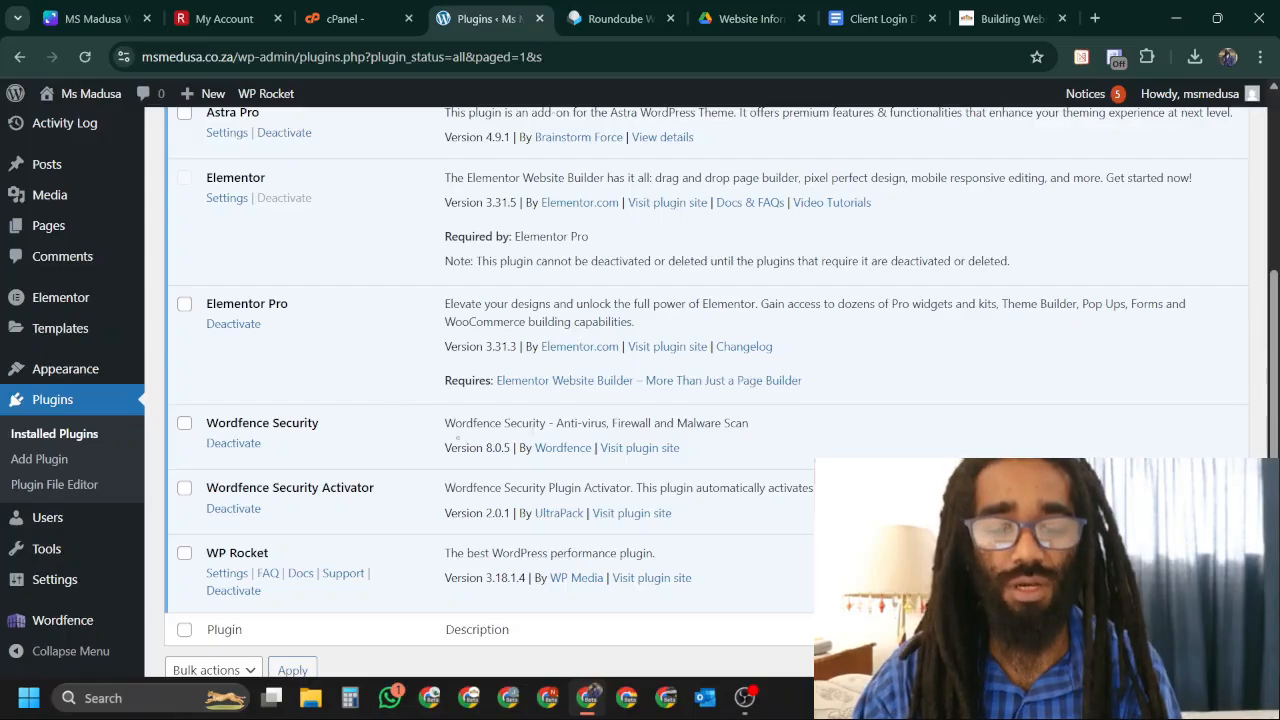
{"action": "scroll", "coordinate": [1035, 316], "scroll_direction": "up", "scroll_amount": 2}
{"action": "scroll", "coordinate": [889, 331], "scroll_direction": "down", "scroll_amount": 2}
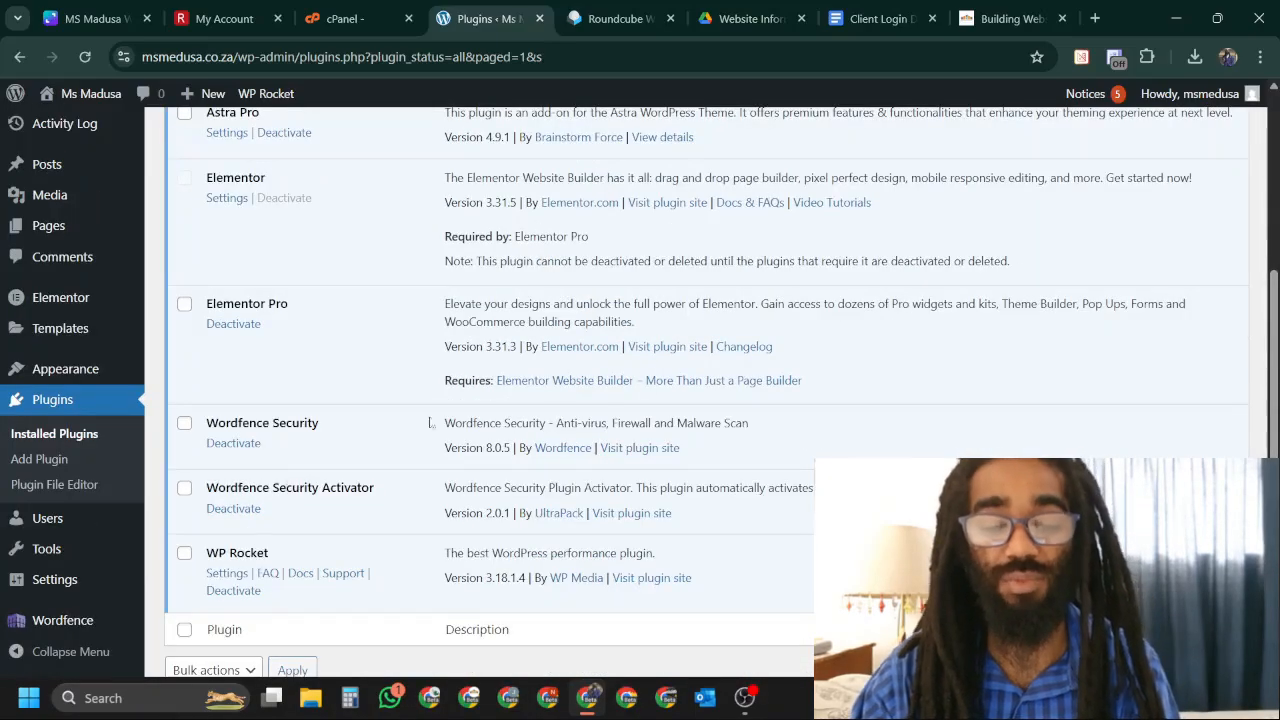
{"action": "scroll", "coordinate": [760, 458], "scroll_direction": "up", "scroll_amount": 4}
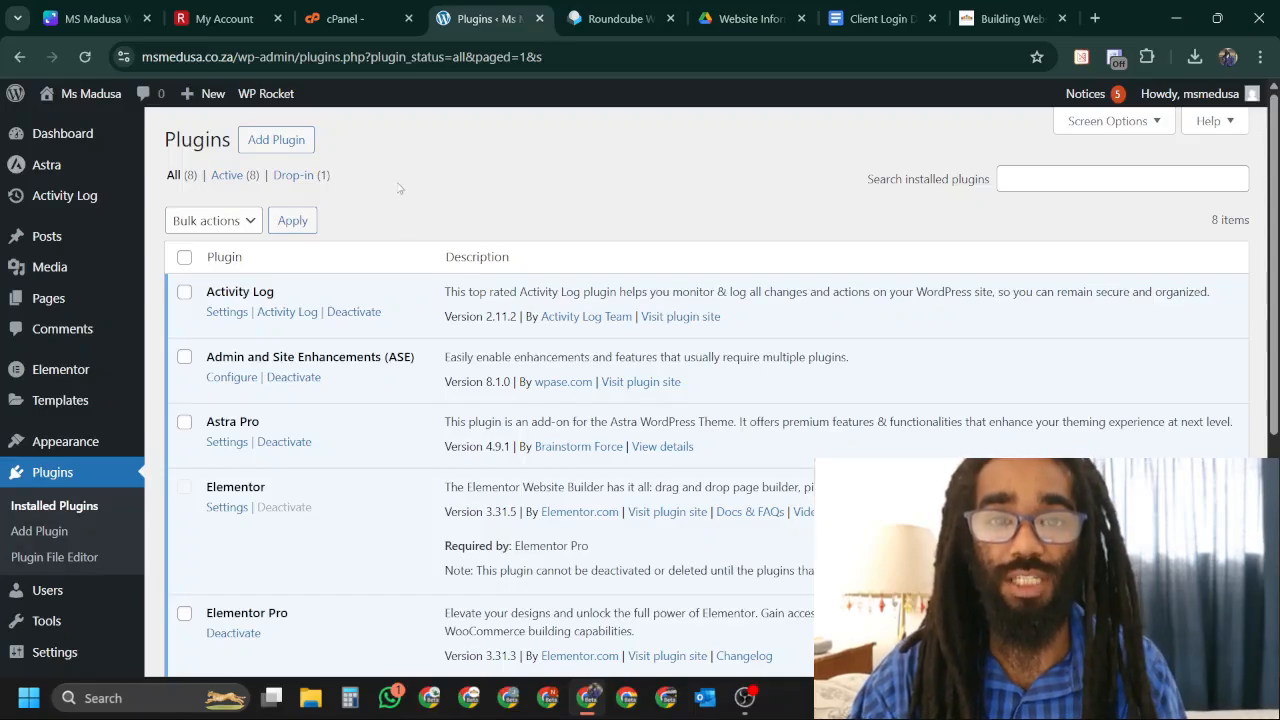
{"action": "scroll", "coordinate": [270, 243], "scroll_direction": "down", "scroll_amount": 3}
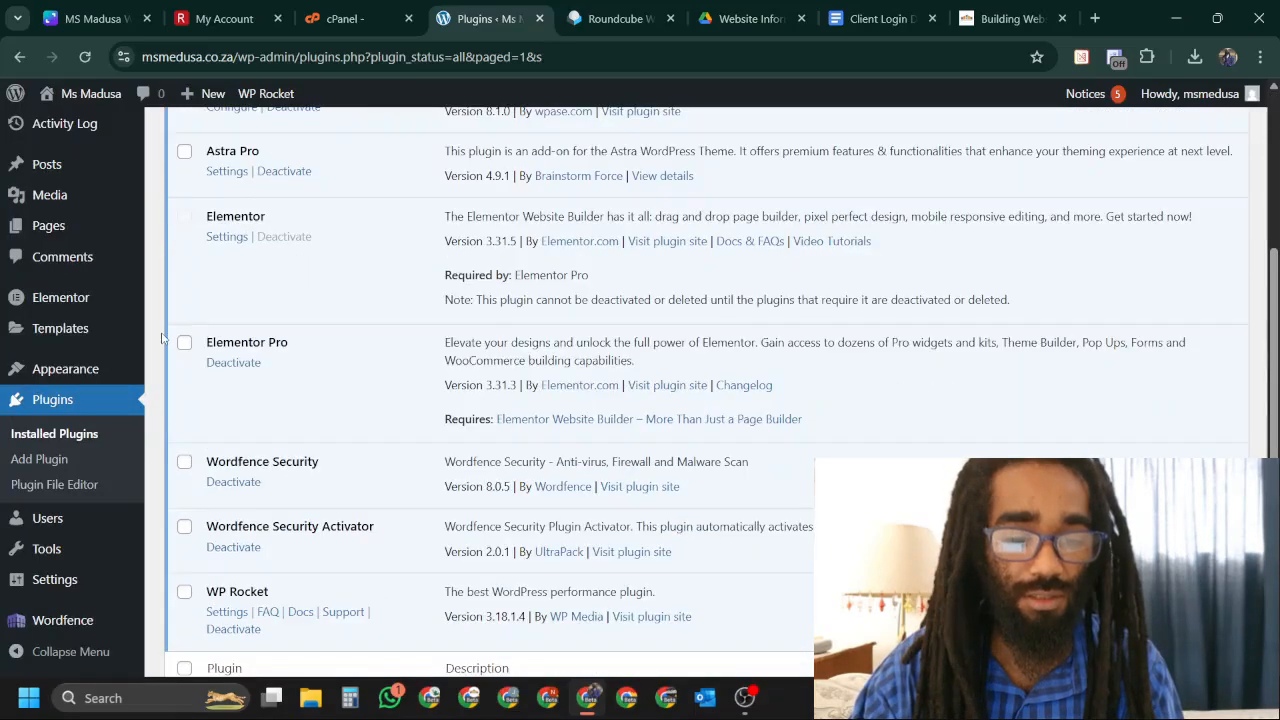
{"action": "scroll", "coordinate": [599, 170], "scroll_direction": "up", "scroll_amount": 3}
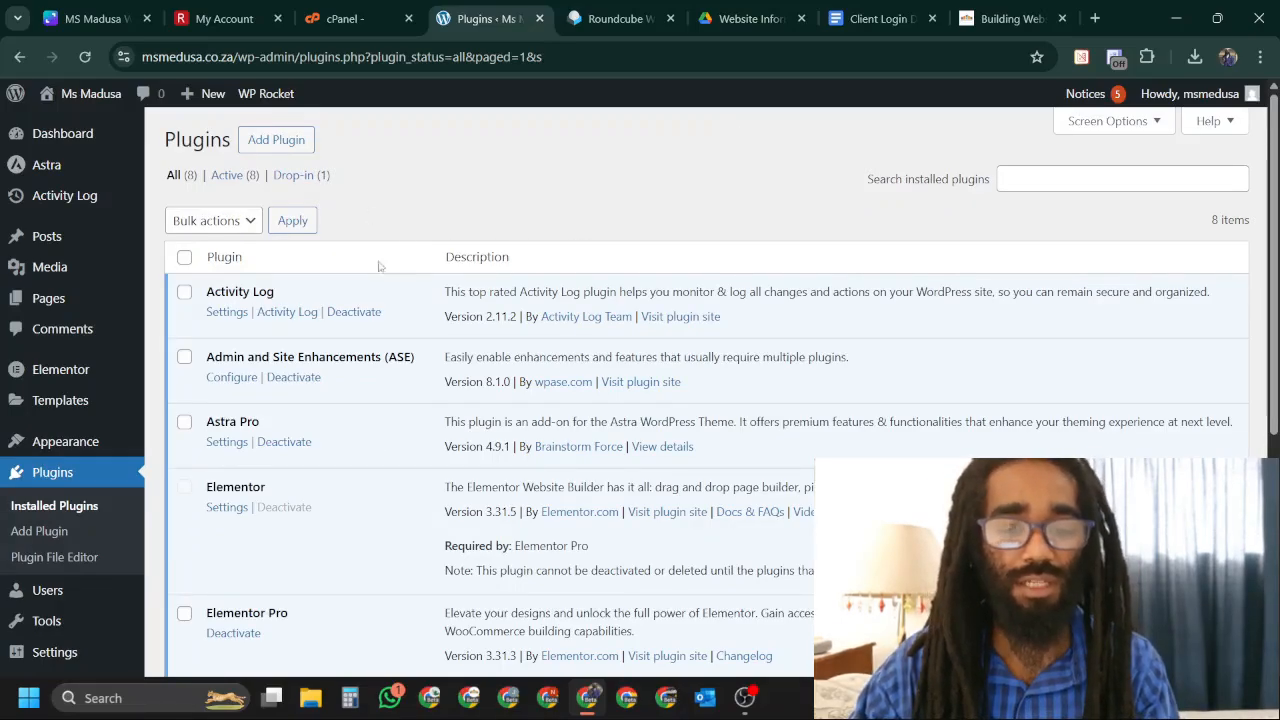
{"action": "left_click", "coordinate": [277, 139]}
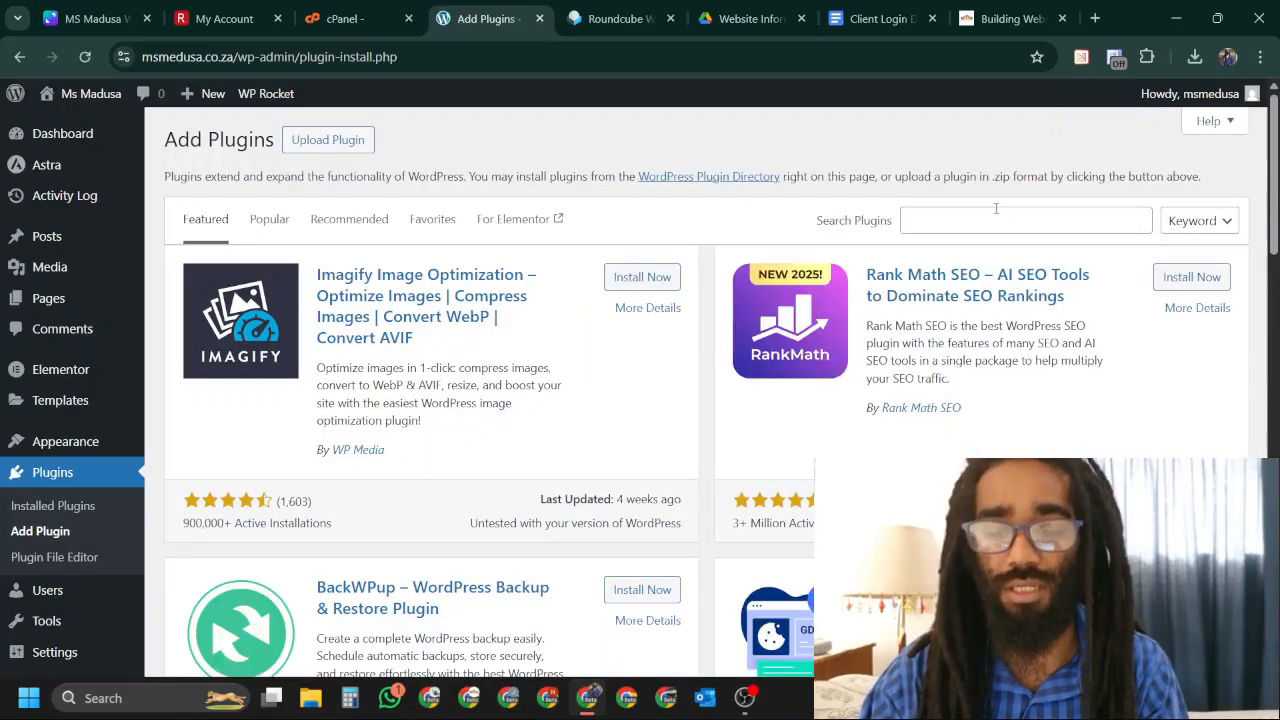
Search plugins for 'integration for elementor form', trimming extra words to broaden results.
{"action": "left_click", "coordinate": [986, 219]}
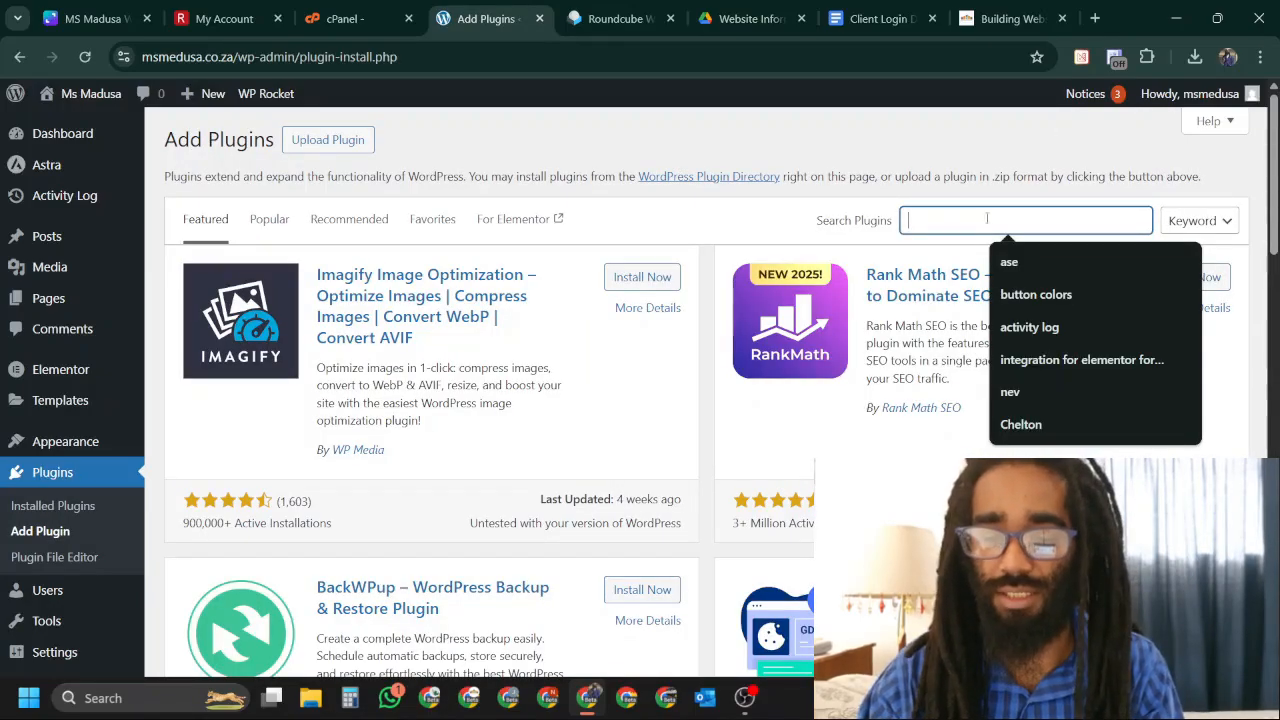
{"action": "left_click", "coordinate": [1074, 362]}
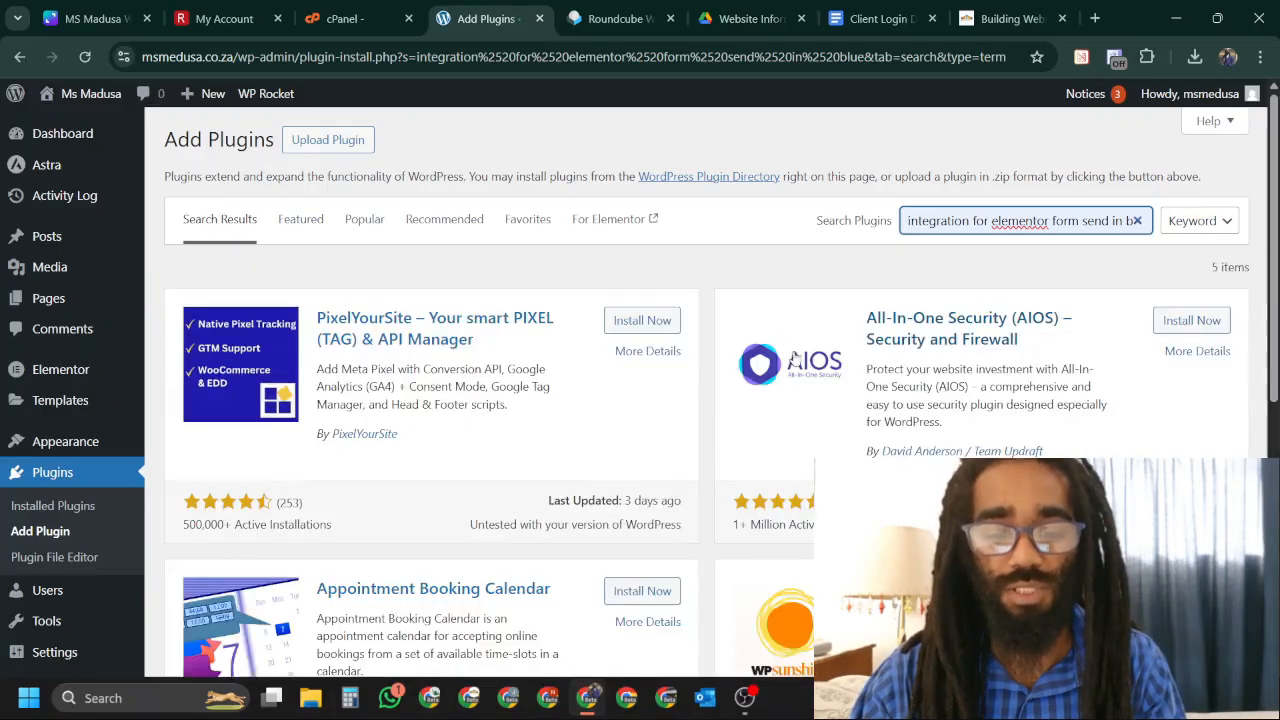
{"action": "scroll", "coordinate": [690, 364], "scroll_direction": "down", "scroll_amount": 5}
{"action": "scroll", "coordinate": [700, 360], "scroll_direction": "up", "scroll_amount": 5}
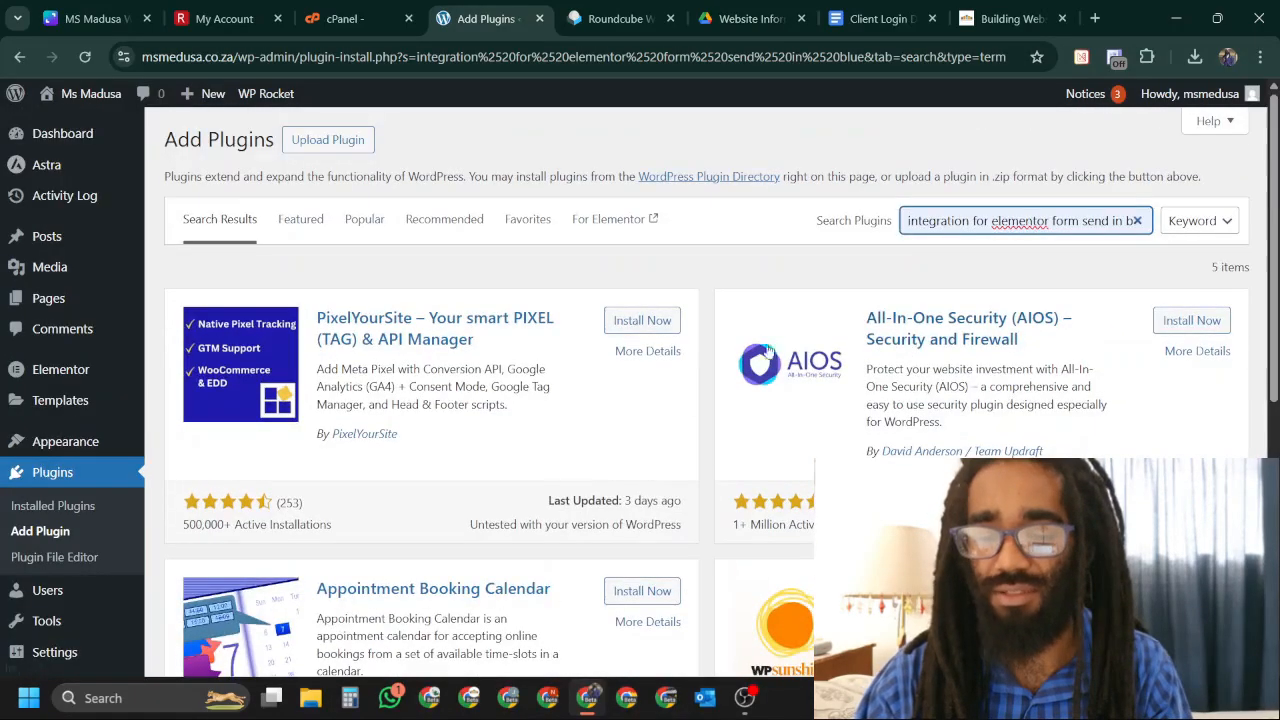
{"action": "left_click_drag", "start_coordinate": [1079, 221], "coordinate": [1135, 221]}
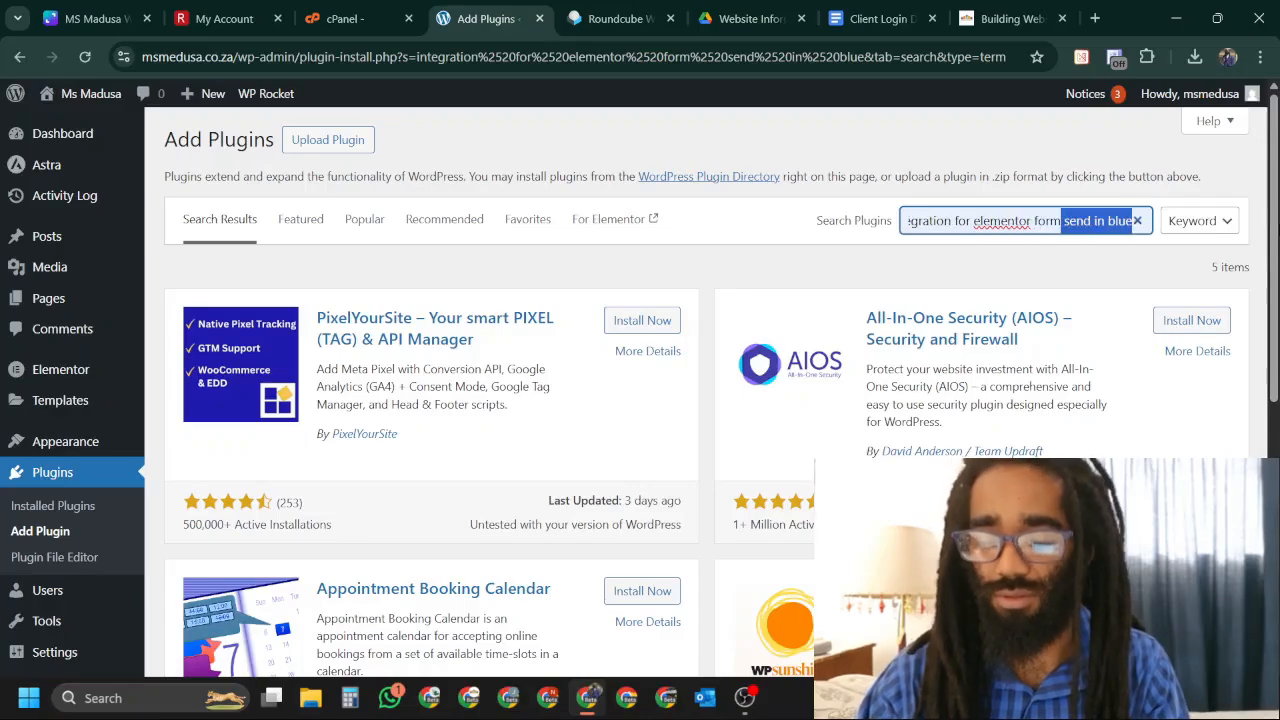
{"action": "key", "text": "BackSpace"}
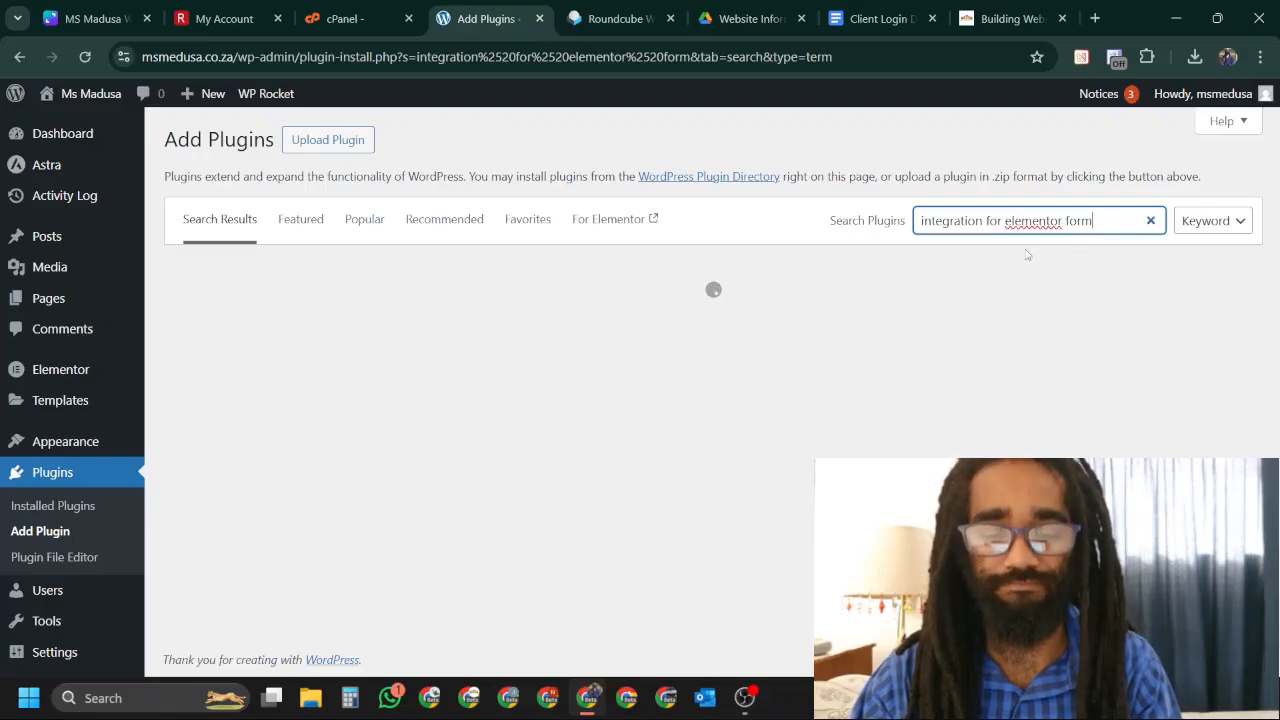
Activate the Integration for Elementor forms – Sendinblue plugin from the search results.
{"action": "scroll", "coordinate": [706, 260], "scroll_direction": "down", "scroll_amount": 3}
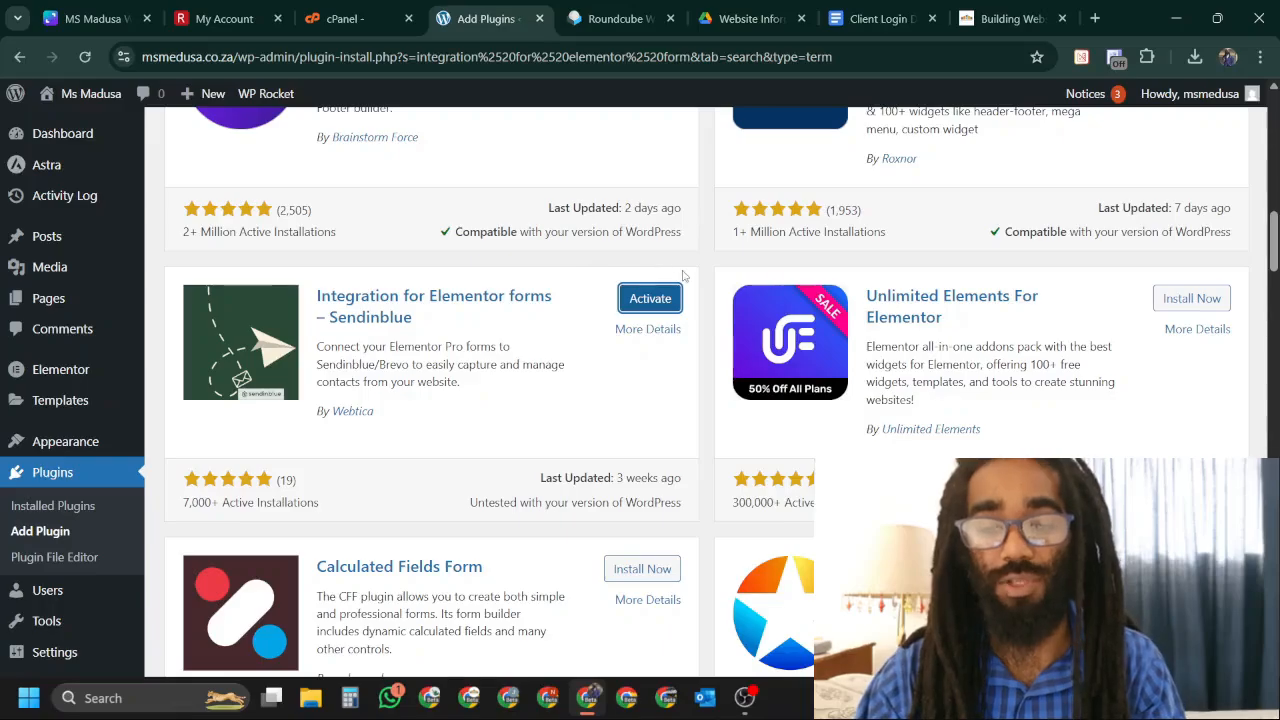
{"action": "scroll", "coordinate": [697, 310], "scroll_direction": "up", "scroll_amount": 10}
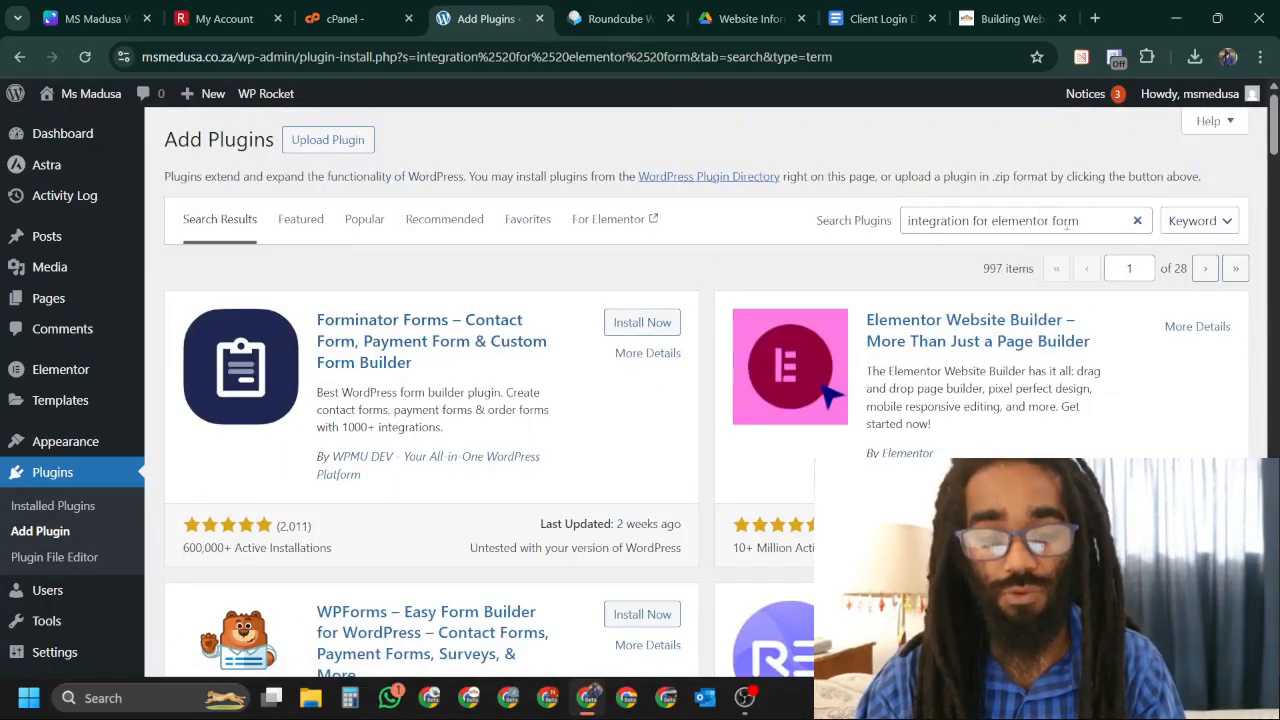
{"action": "scroll", "coordinate": [690, 306], "scroll_direction": "down", "scroll_amount": 8}
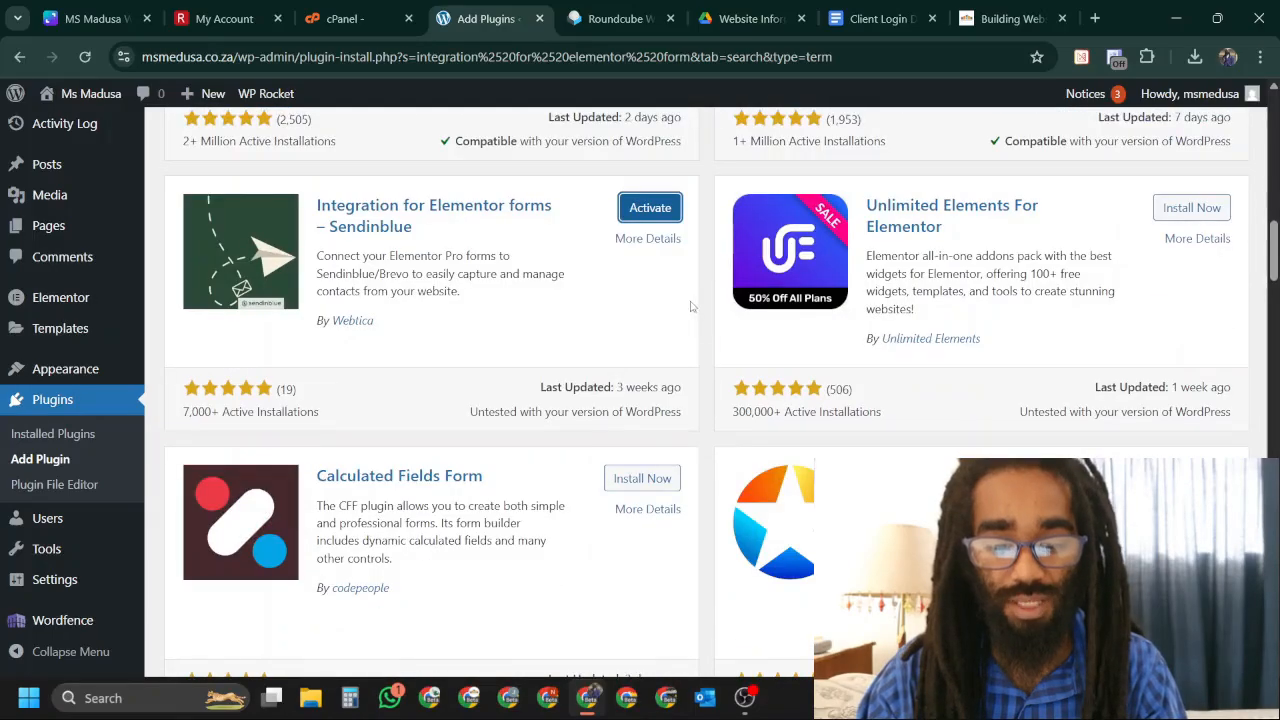
{"action": "scroll", "coordinate": [690, 306], "scroll_direction": "up", "scroll_amount": 1}
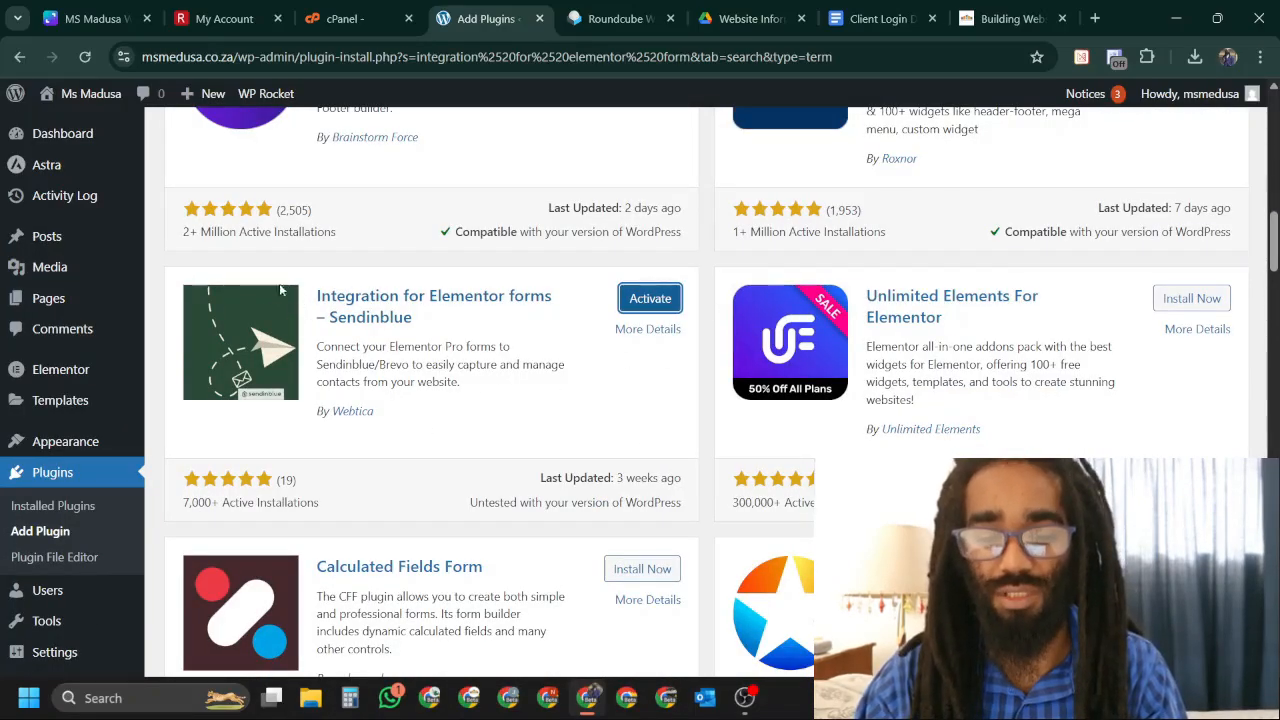
{"action": "left_click", "coordinate": [653, 303]}
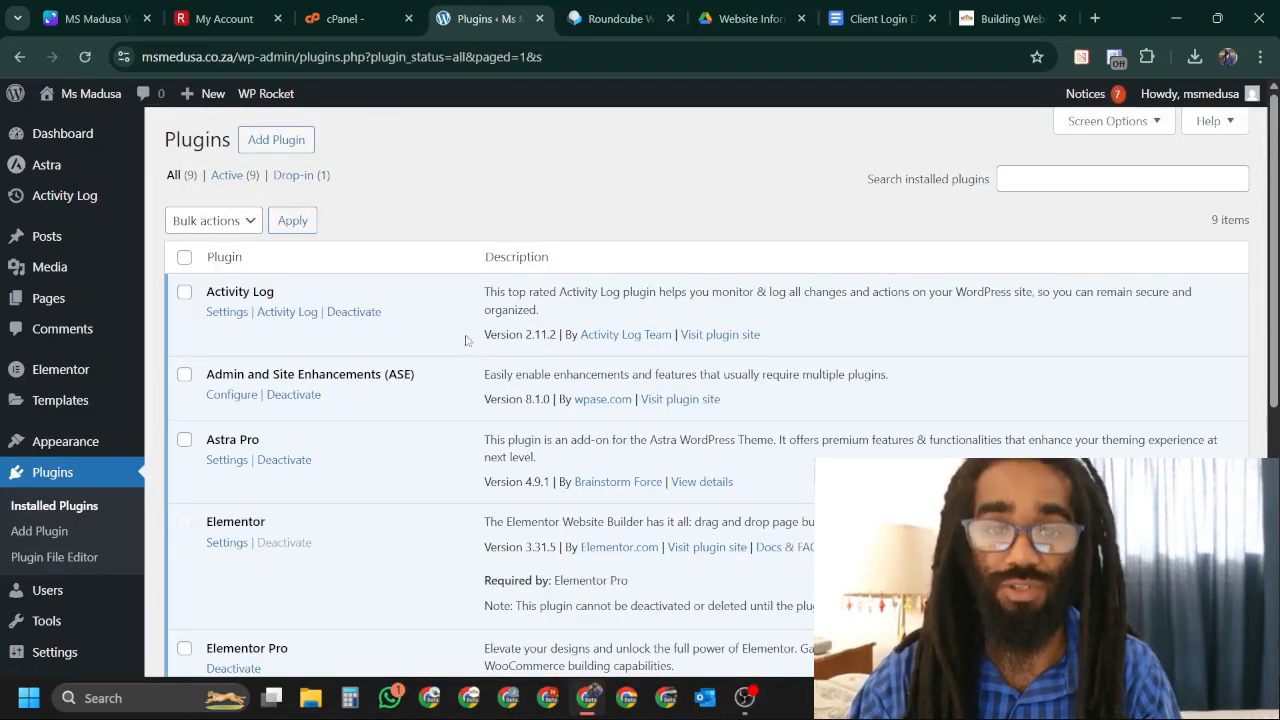
Check that the Plugins list shows 9 active plugins, then go to Add Plugins.
{"action": "scroll", "coordinate": [480, 329], "scroll_direction": "down", "scroll_amount": 1}
{"action": "scroll", "coordinate": [478, 331], "scroll_direction": "up", "scroll_amount": 1}
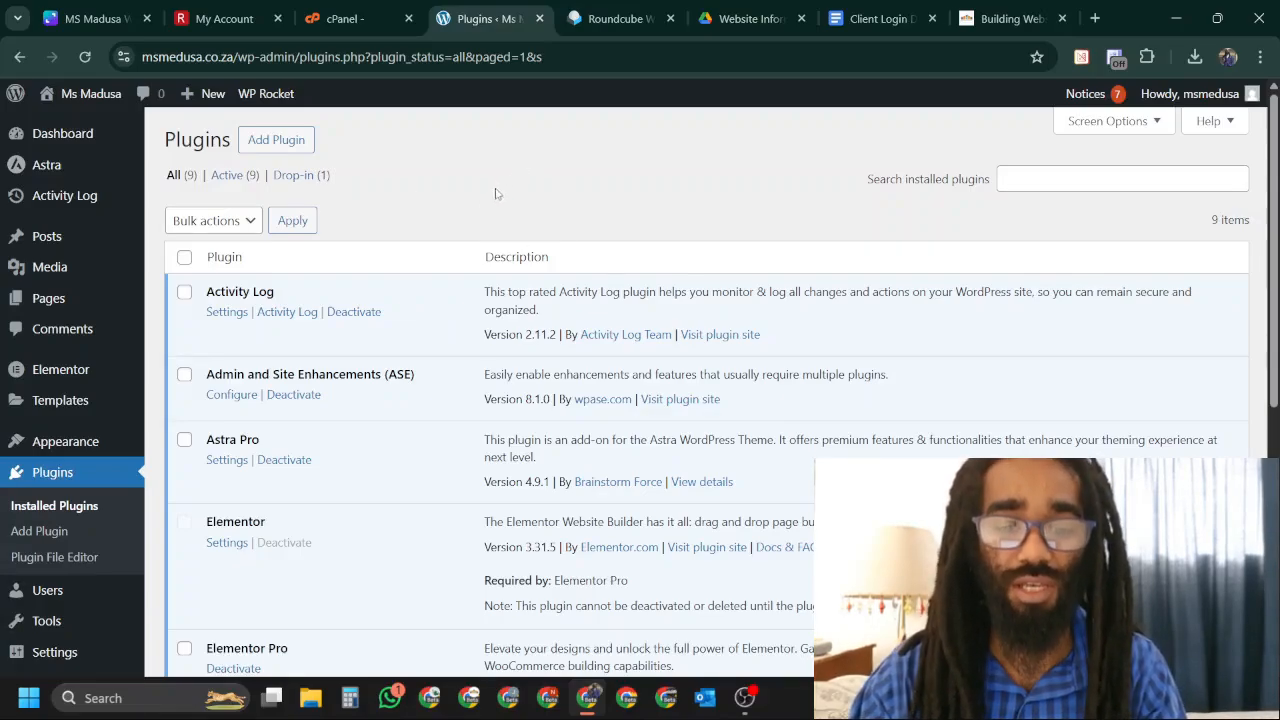
{"action": "scroll", "coordinate": [495, 193], "scroll_direction": "down", "scroll_amount": 1}
{"action": "scroll", "coordinate": [495, 193], "scroll_direction": "up", "scroll_amount": 1}
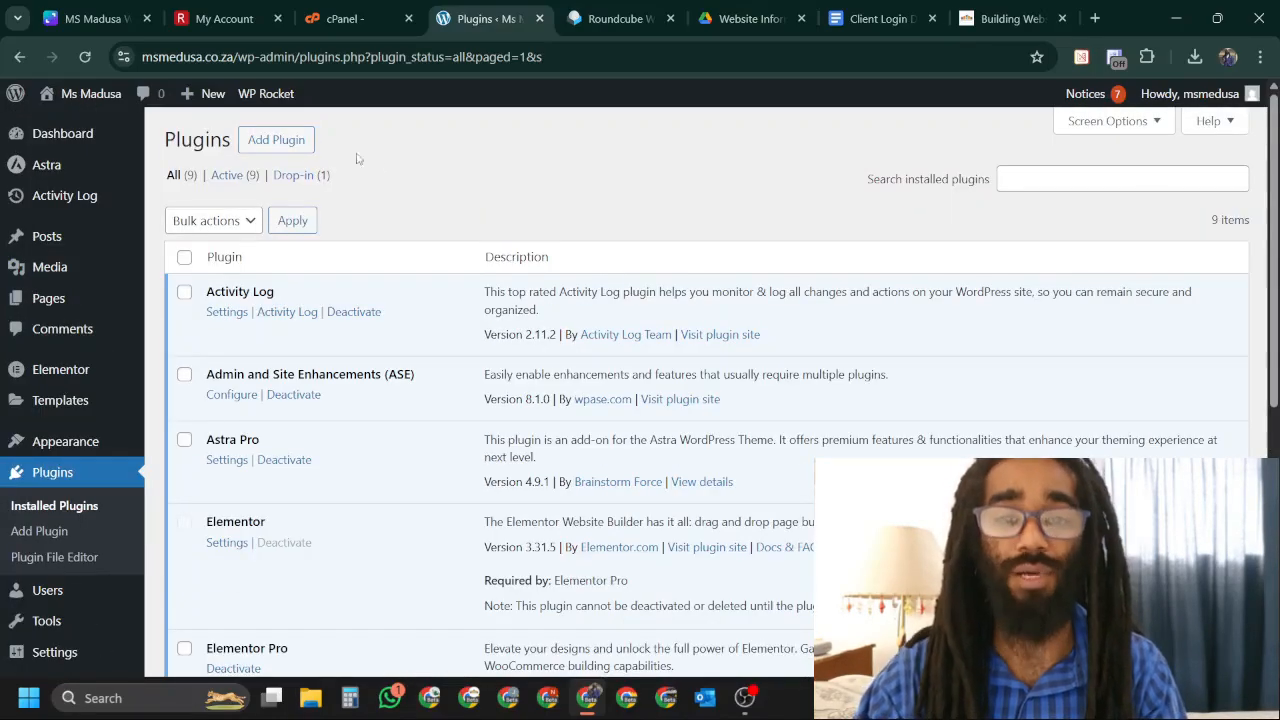
{"action": "left_click", "coordinate": [306, 145]}
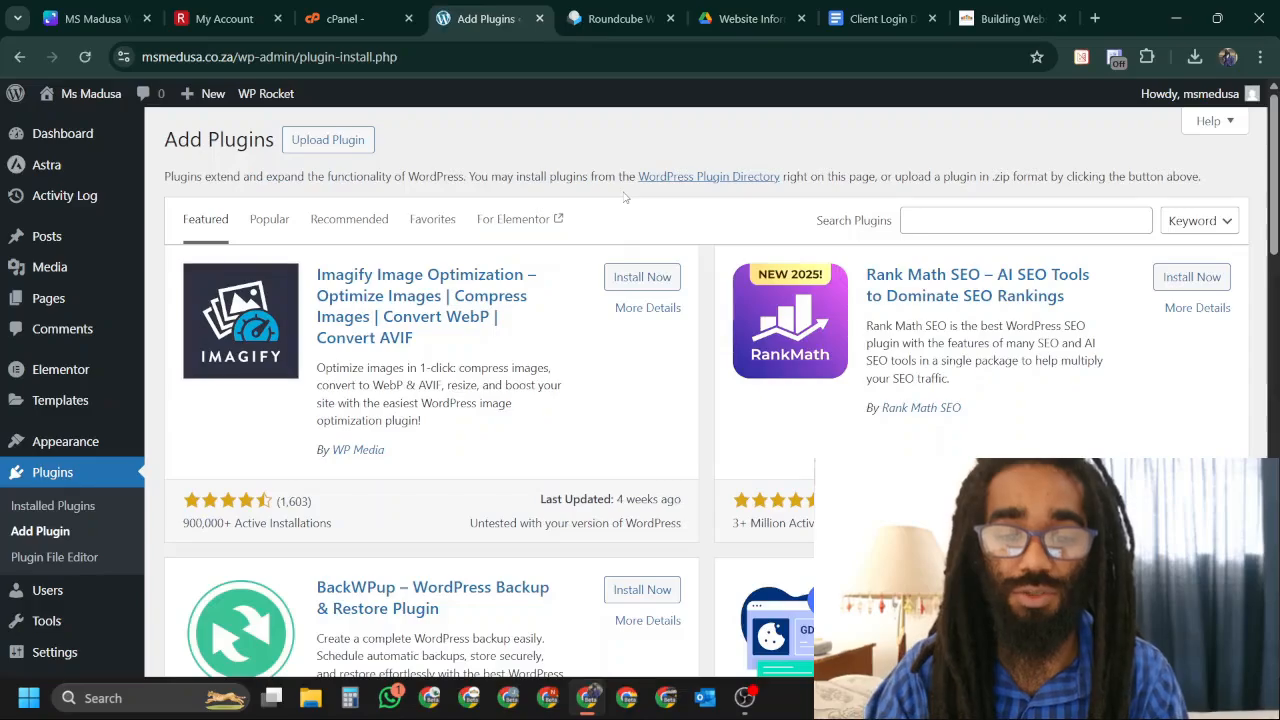
Upload the wp-mail-smtp-pro-4.1.0.zip package and install it.
{"action": "left_click", "coordinate": [330, 140]}
{"action": "left_click", "coordinate": [576, 302]}
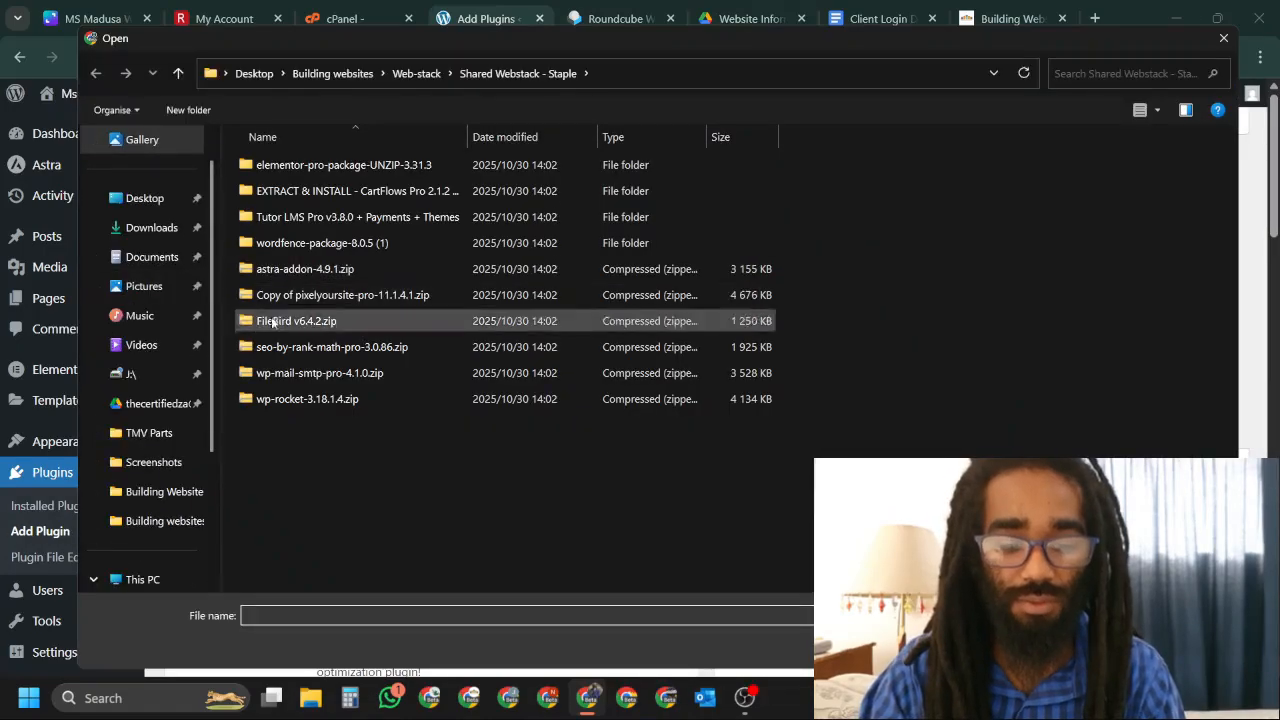
{"action": "left_click", "coordinate": [381, 376]}
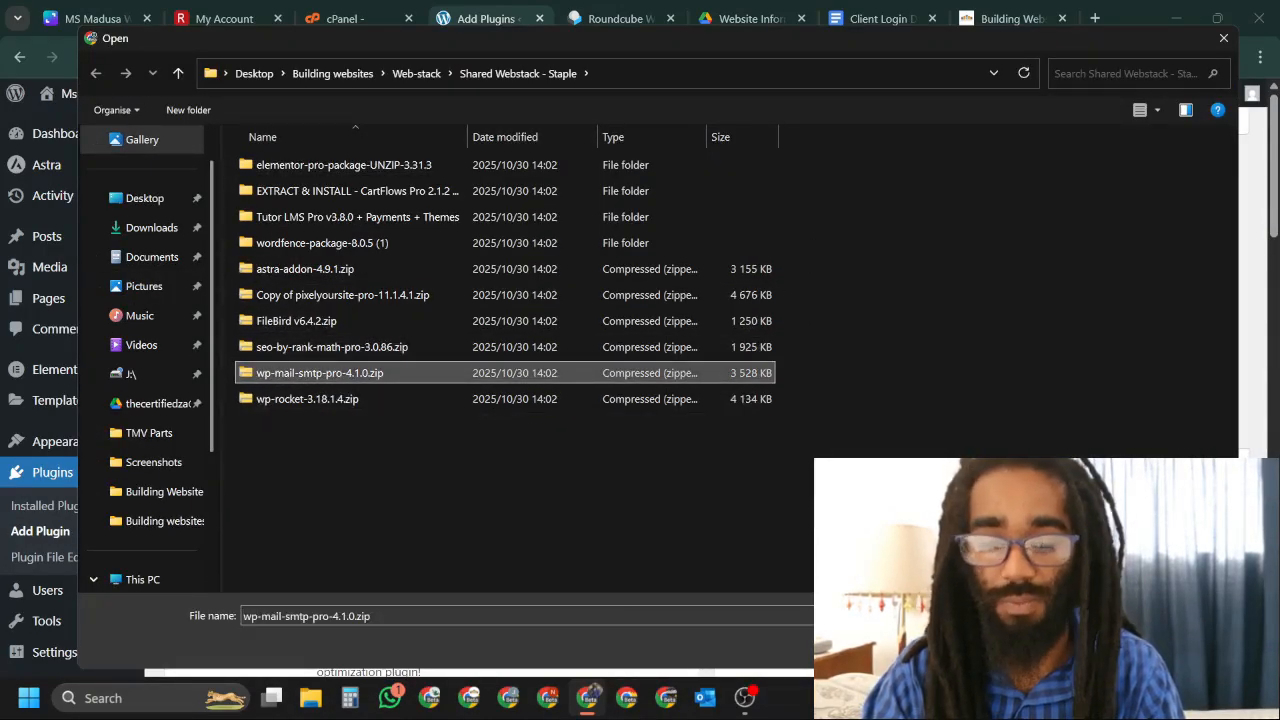
{"action": "key", "text": "Return"}
{"action": "left_click", "coordinate": [828, 300]}
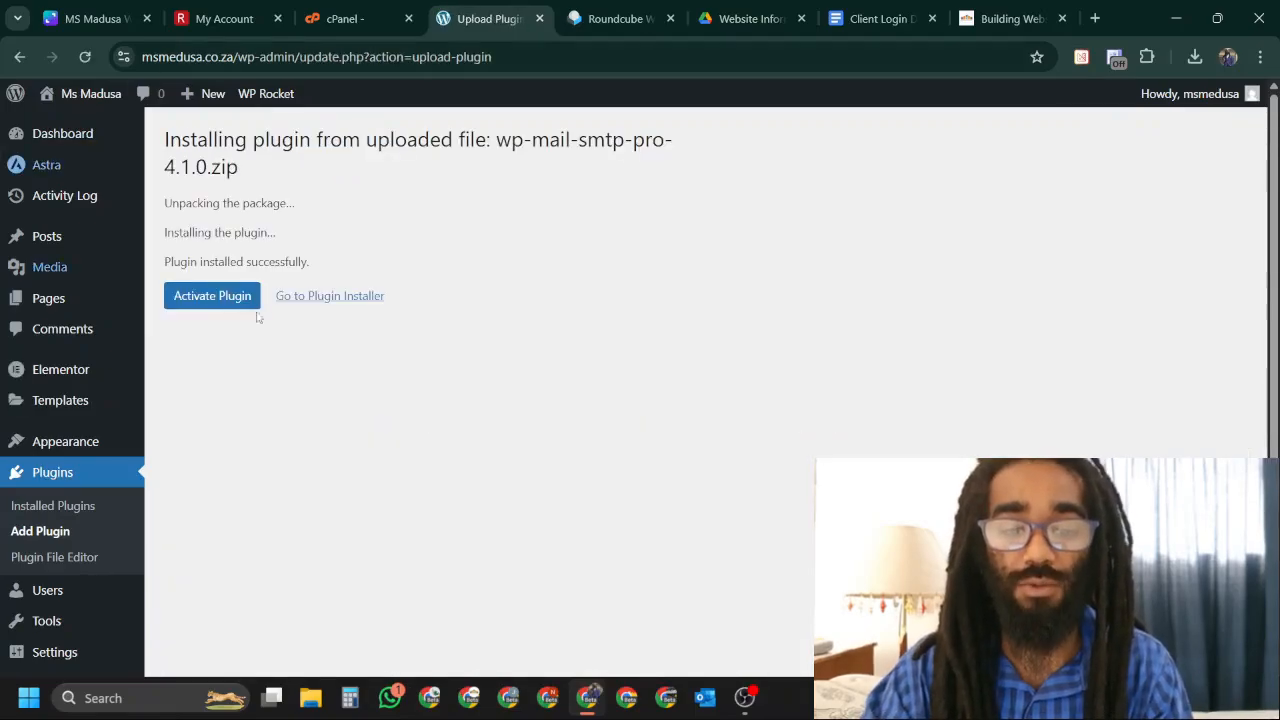
Activate WP Mail SMTP, skip its setup wizard and dismiss the two settings notices.
{"action": "left_click", "coordinate": [229, 307]}
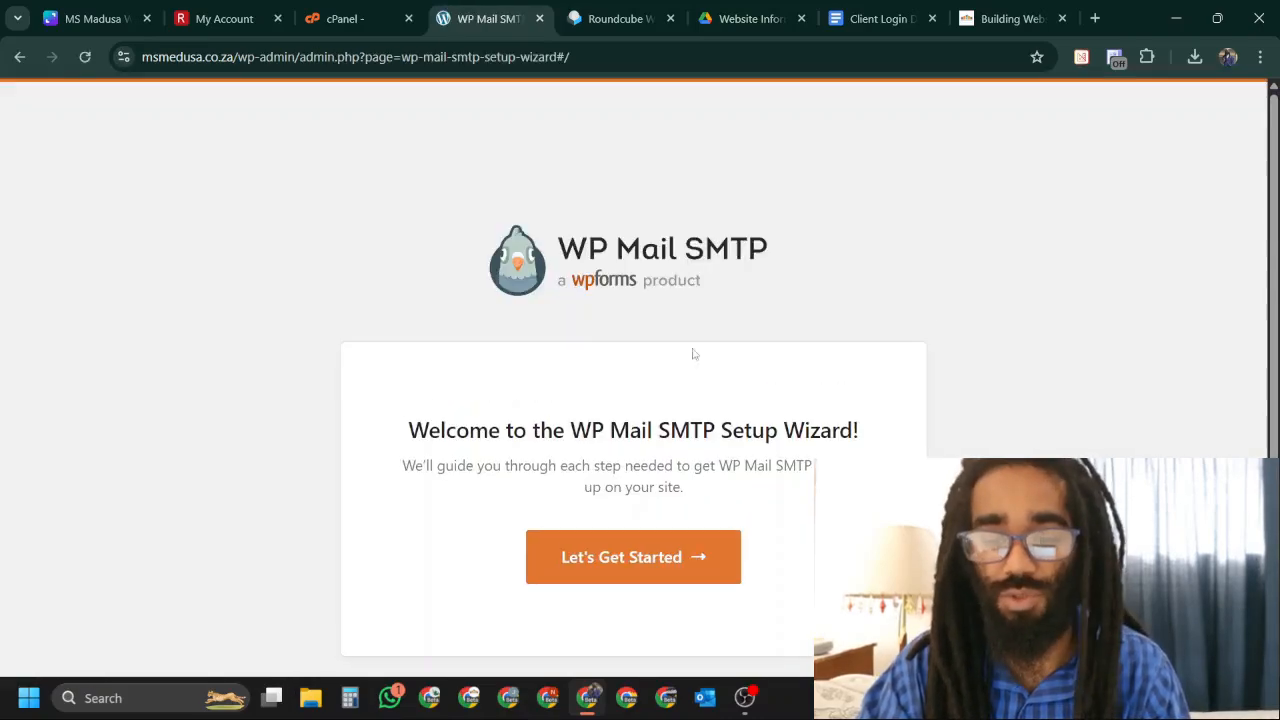
{"action": "scroll", "coordinate": [903, 286], "scroll_direction": "down", "scroll_amount": 1}
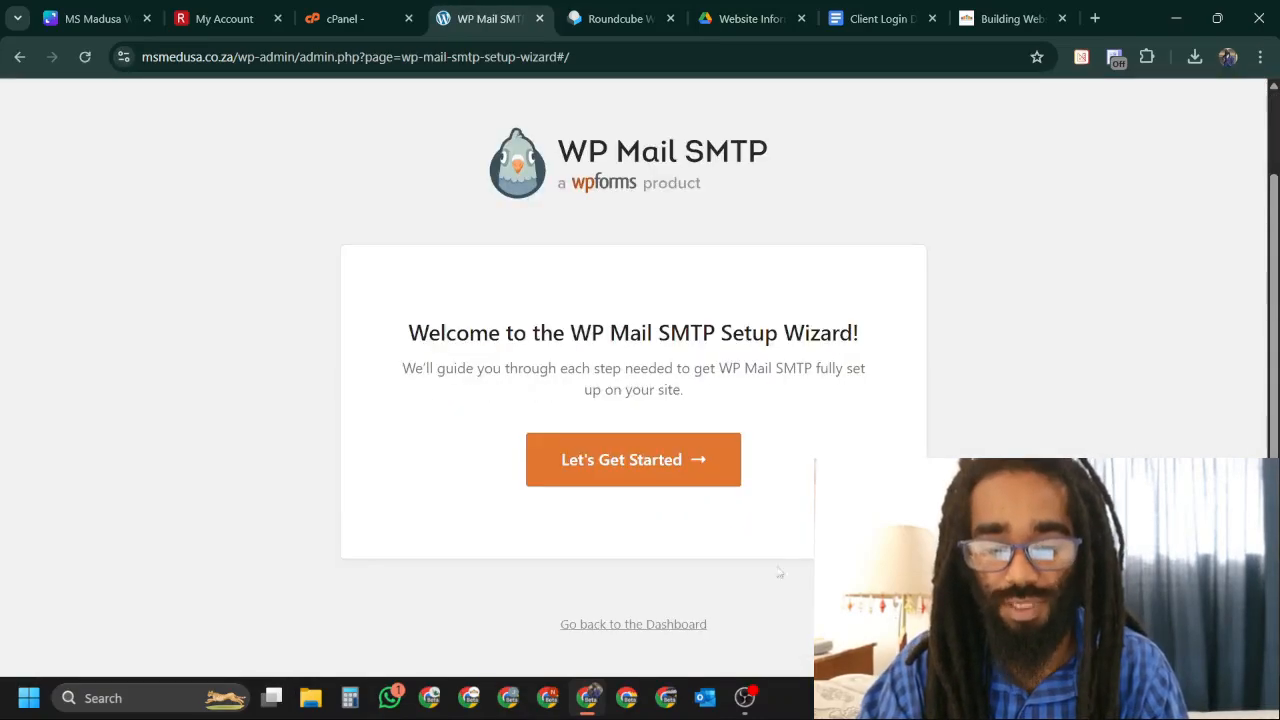
{"action": "left_click", "coordinate": [620, 636]}
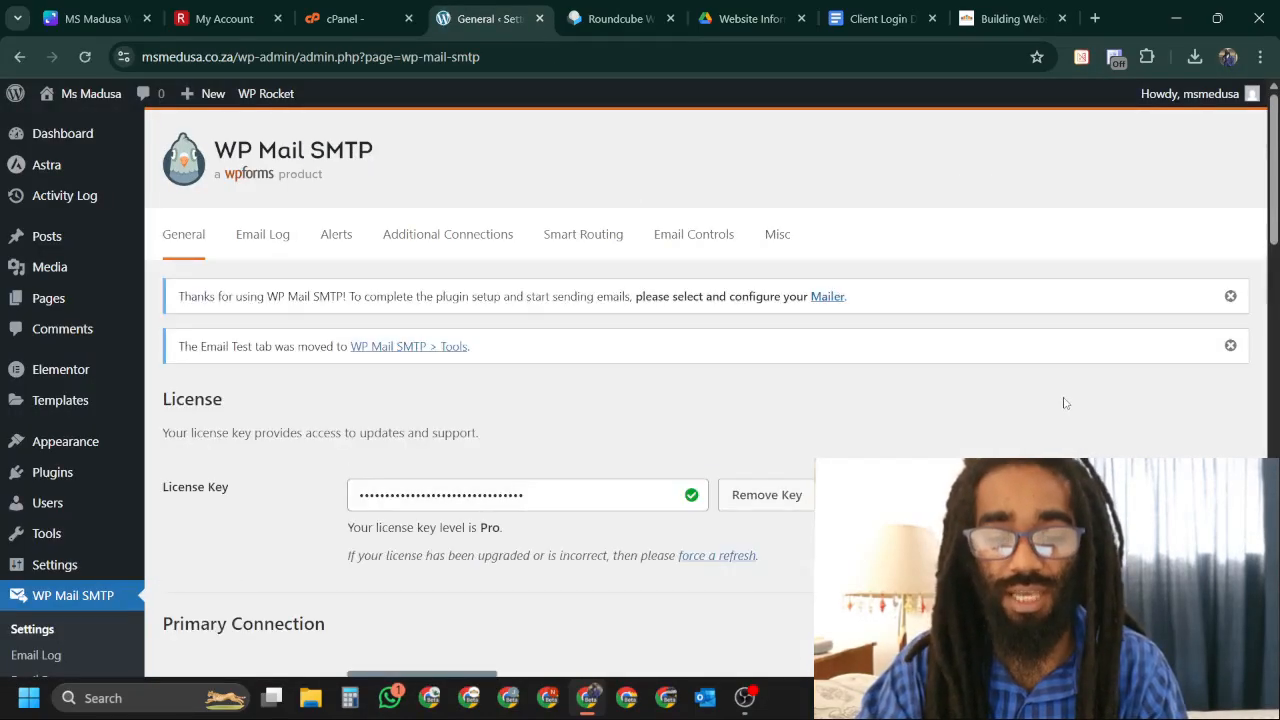
{"action": "left_click", "coordinate": [1230, 296]}
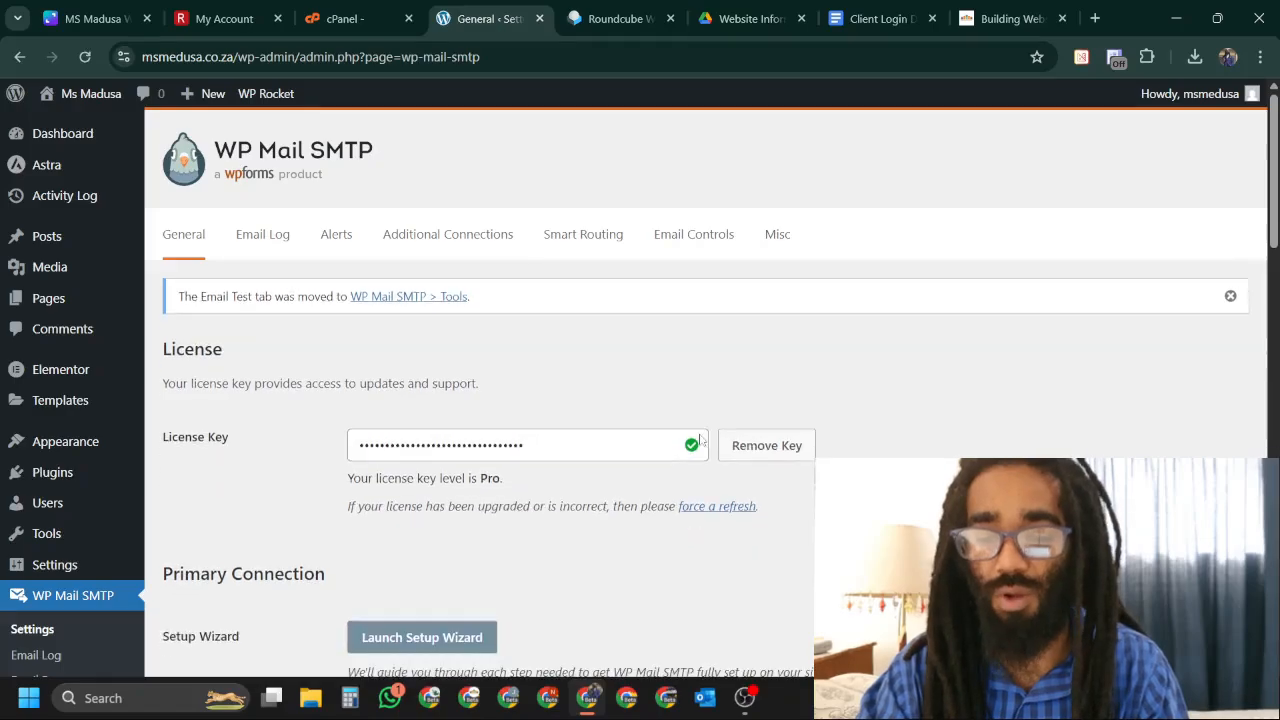
{"action": "left_click", "coordinate": [1231, 298]}
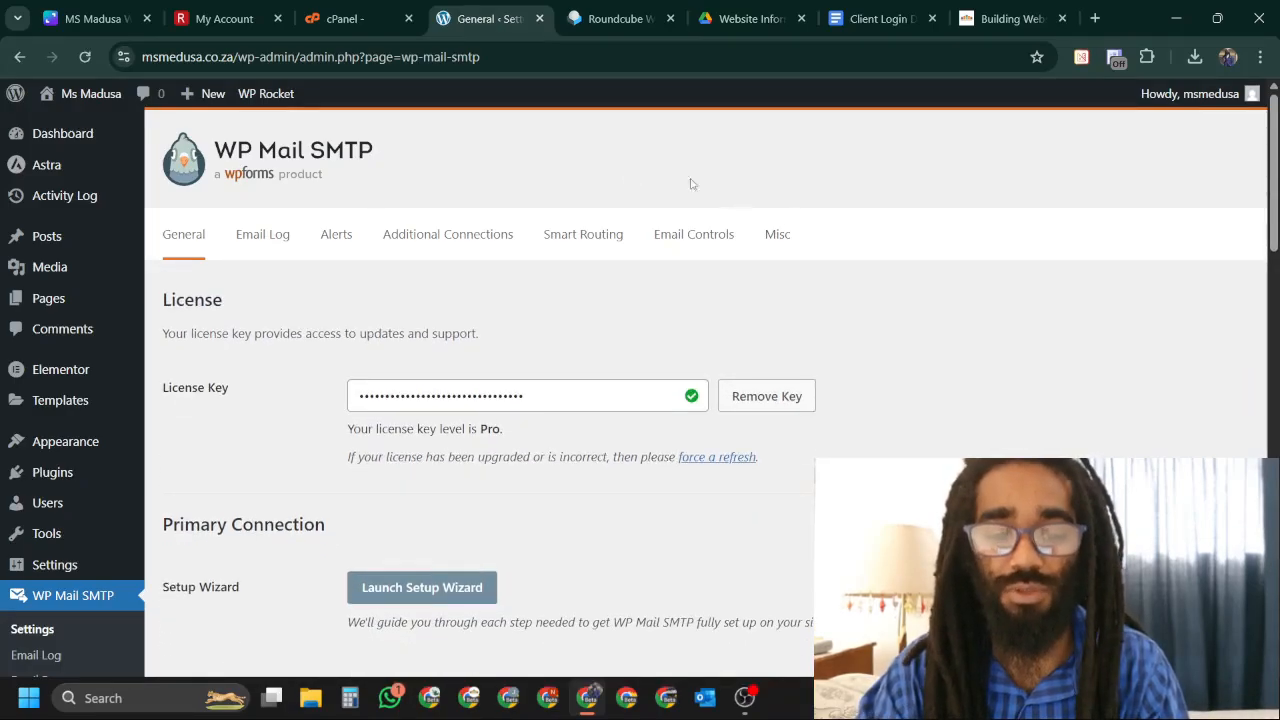
Choose Brevo as the sending mailer in the WP Mail SMTP settings.
{"action": "scroll", "coordinate": [1045, 346], "scroll_direction": "down", "scroll_amount": 1}
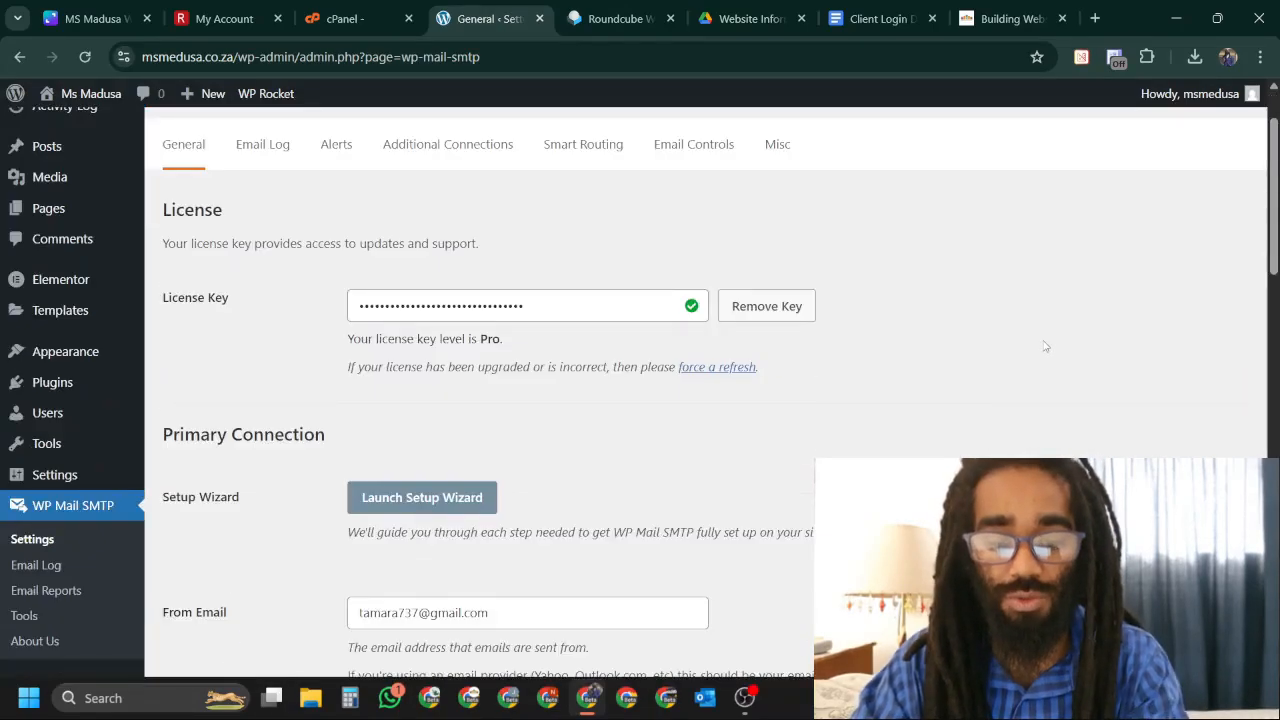
{"action": "scroll", "coordinate": [1041, 345], "scroll_direction": "down", "scroll_amount": 1}
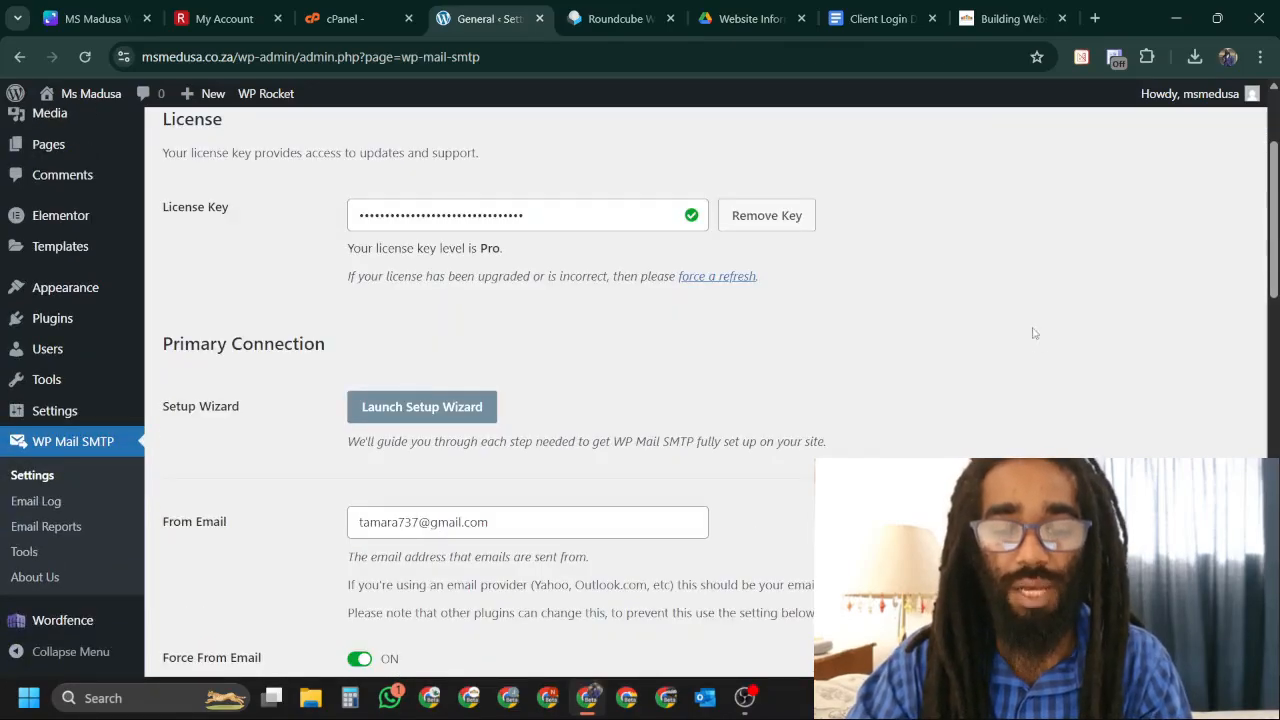
{"action": "scroll", "coordinate": [1023, 314], "scroll_direction": "up", "scroll_amount": 2}
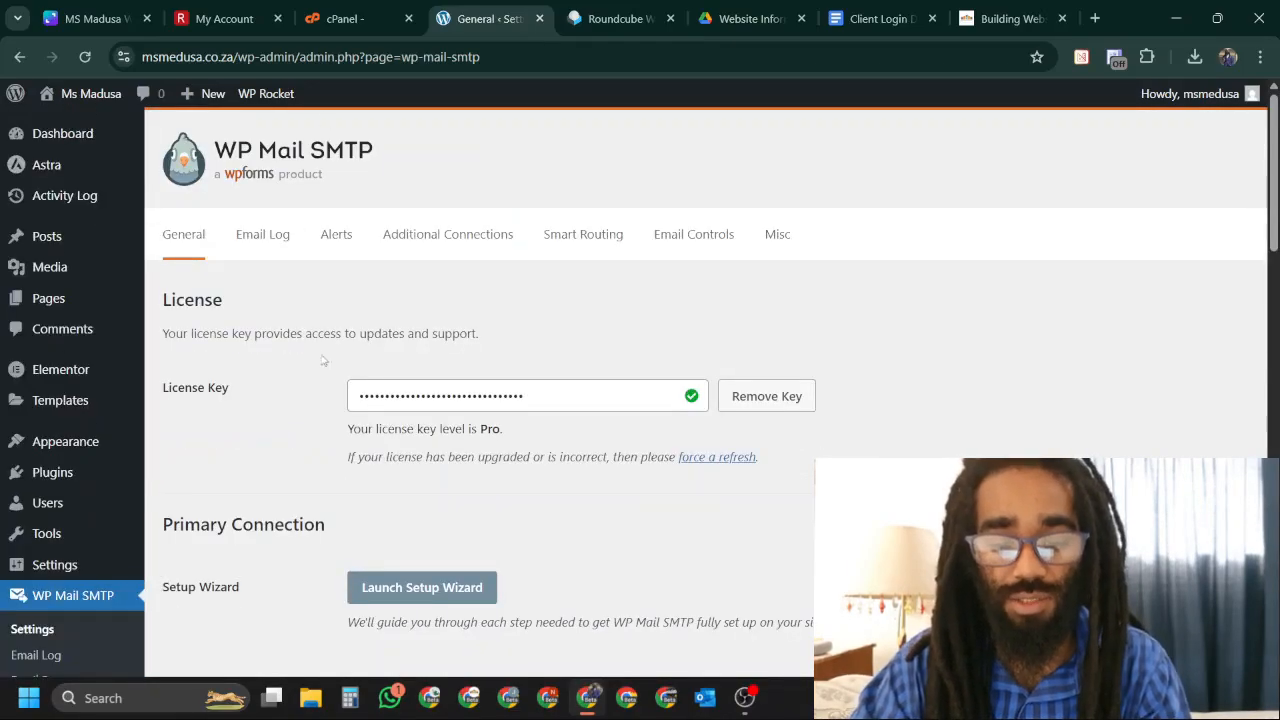
{"action": "left_click_drag", "start_coordinate": [347, 429], "coordinate": [592, 457]}
{"action": "left_click", "coordinate": [592, 457]}
{"action": "scroll", "coordinate": [920, 380], "scroll_direction": "down", "scroll_amount": 7}
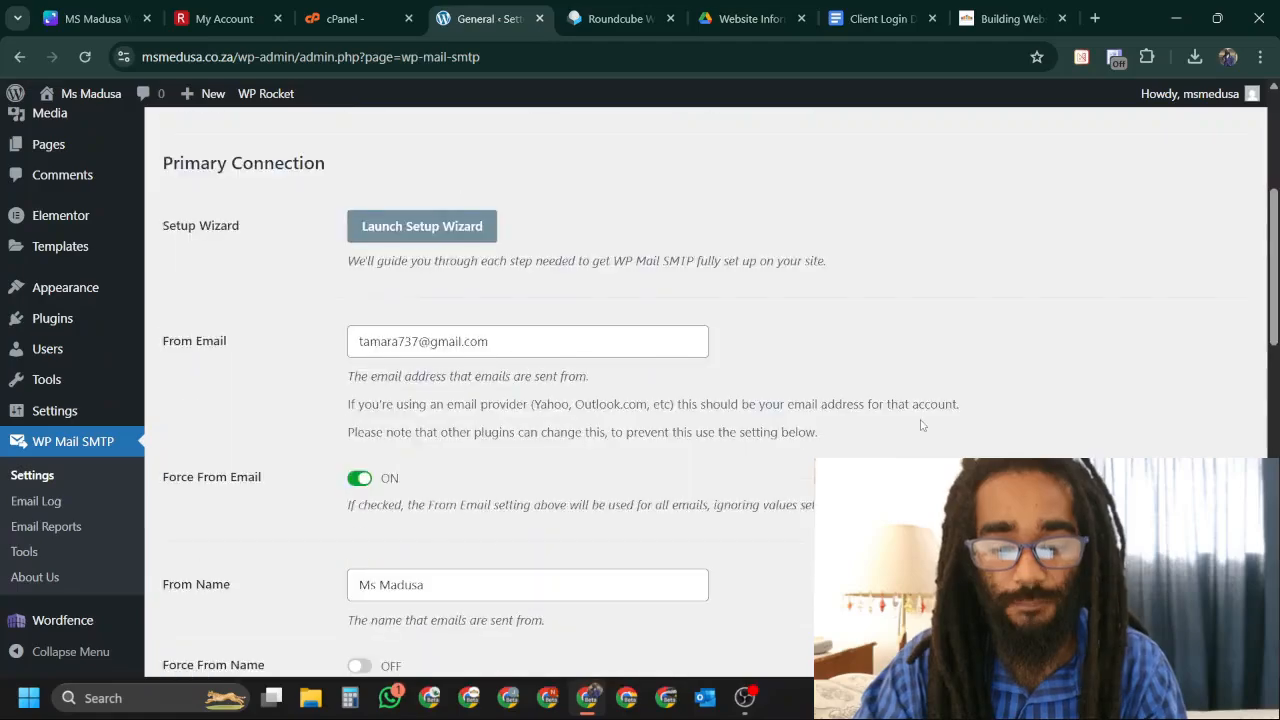
{"action": "scroll", "coordinate": [920, 422], "scroll_direction": "down", "scroll_amount": 4}
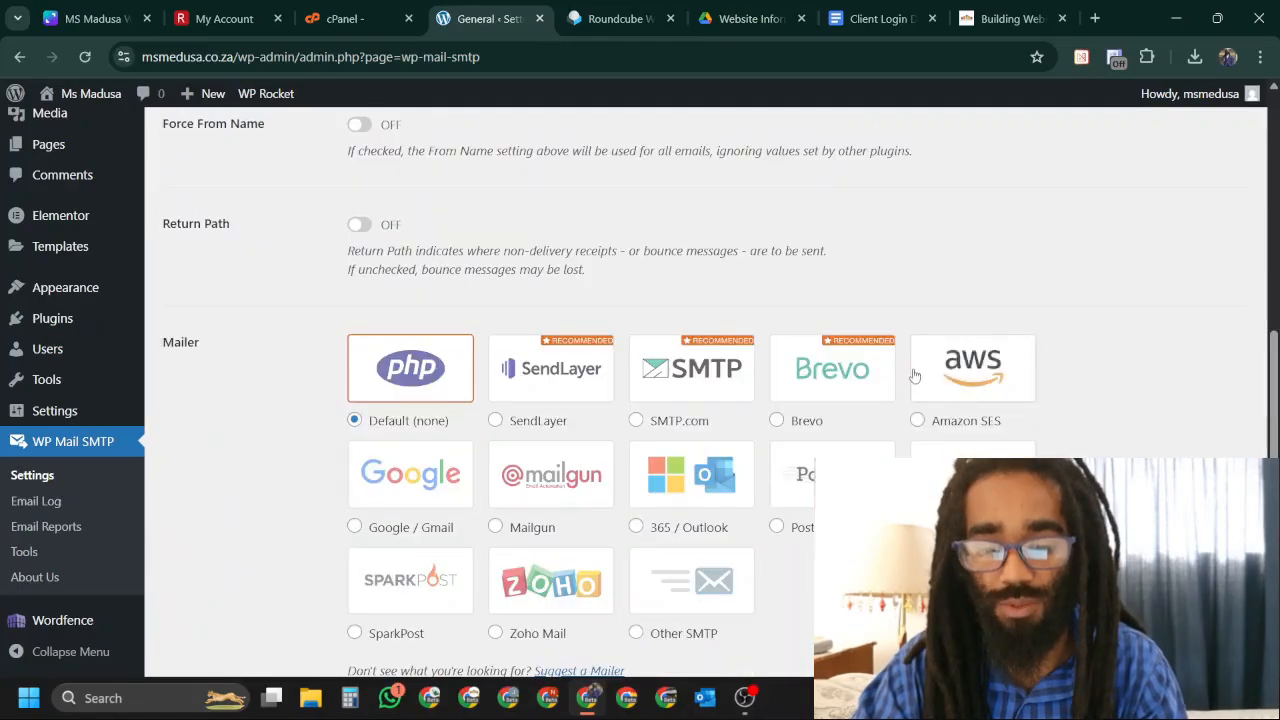
{"action": "left_click", "coordinate": [777, 331]}
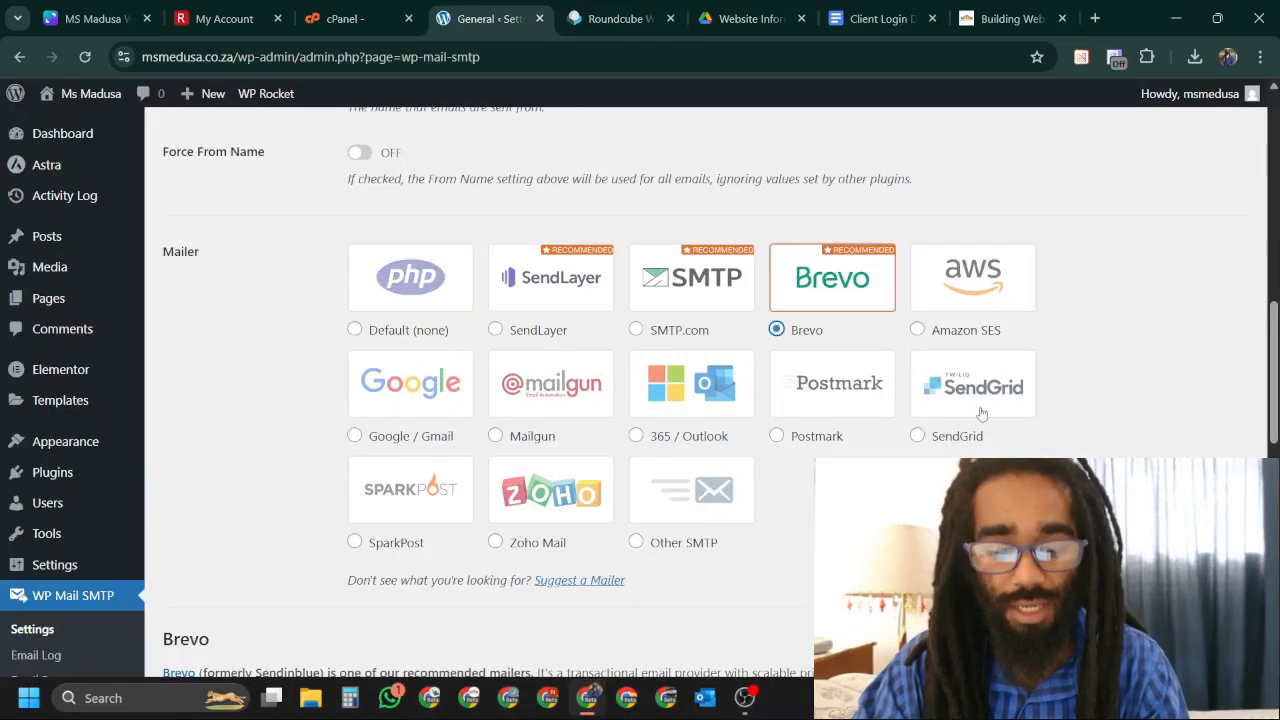
Enter the Brevo API key, save the settings and dismiss Chrome's save-password prompt.
{"action": "scroll", "coordinate": [980, 409], "scroll_direction": "down", "scroll_amount": 5}
{"action": "scroll", "coordinate": [778, 512], "scroll_direction": "down", "scroll_amount": 2}
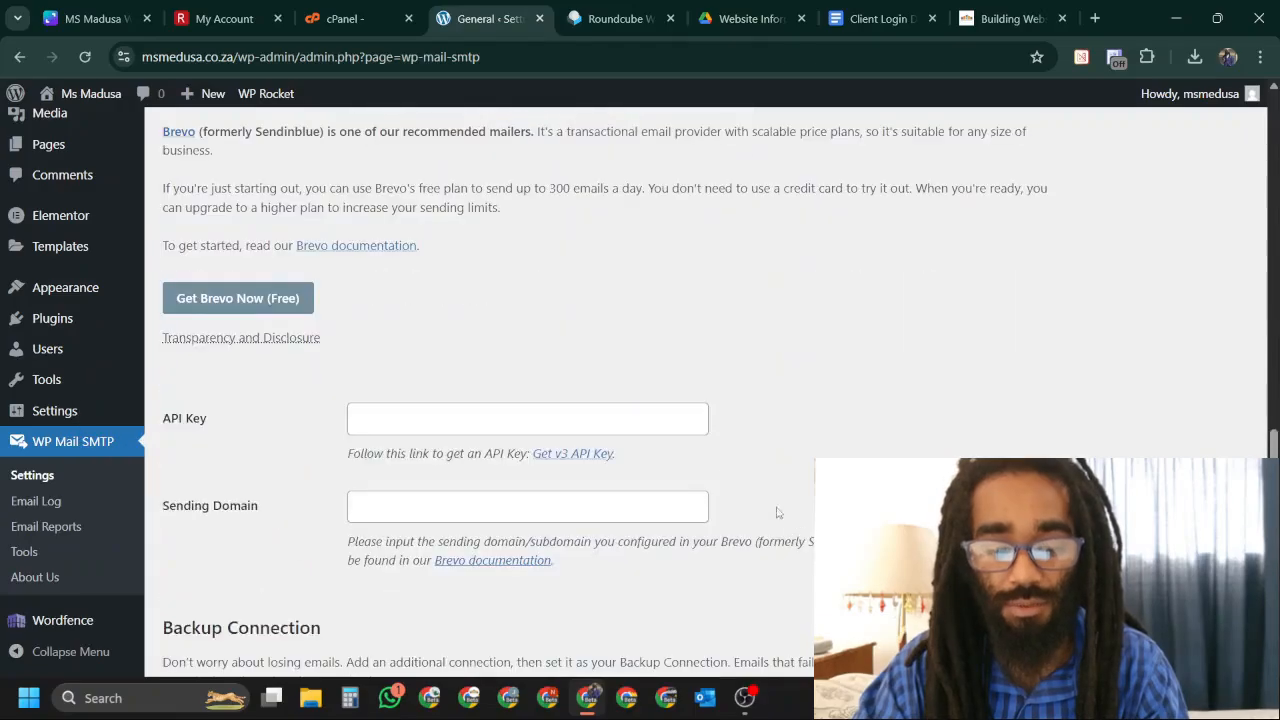
{"action": "left_click", "coordinate": [368, 421]}
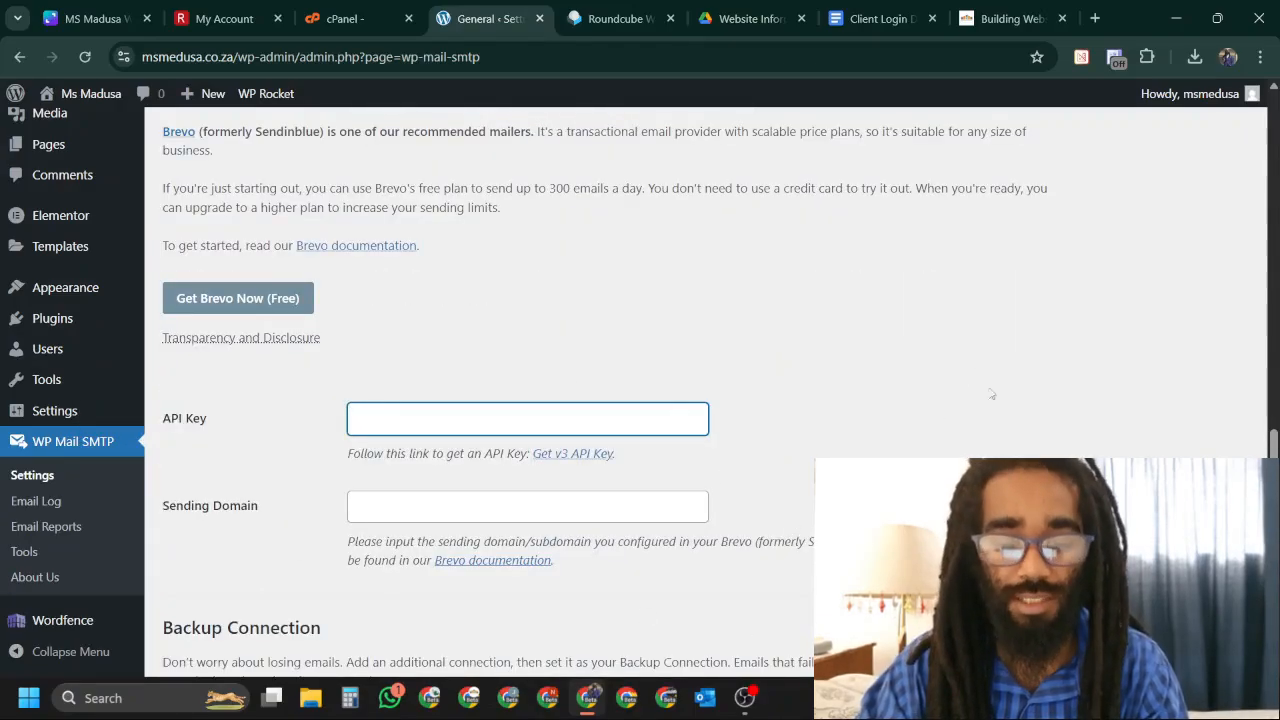
{"action": "scroll", "coordinate": [831, 444], "scroll_direction": "down", "scroll_amount": 3}
{"action": "left_click", "coordinate": [215, 476]}
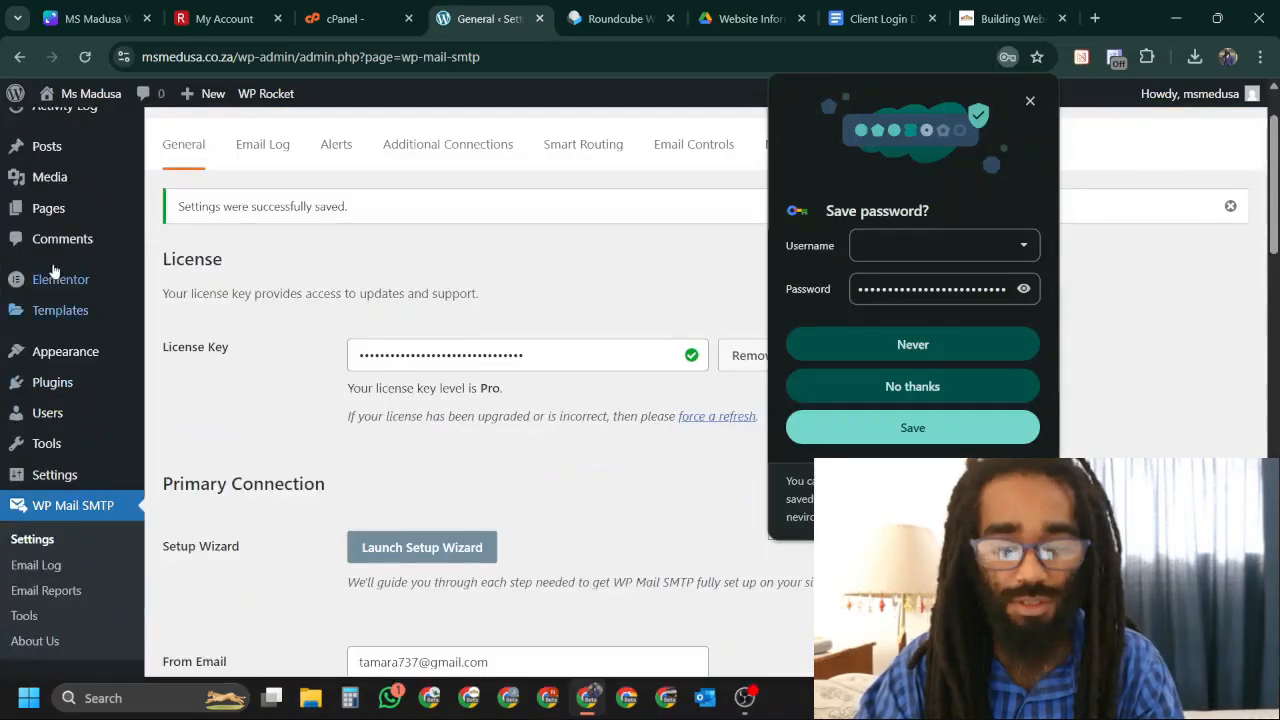
{"action": "left_click", "coordinate": [1030, 100]}
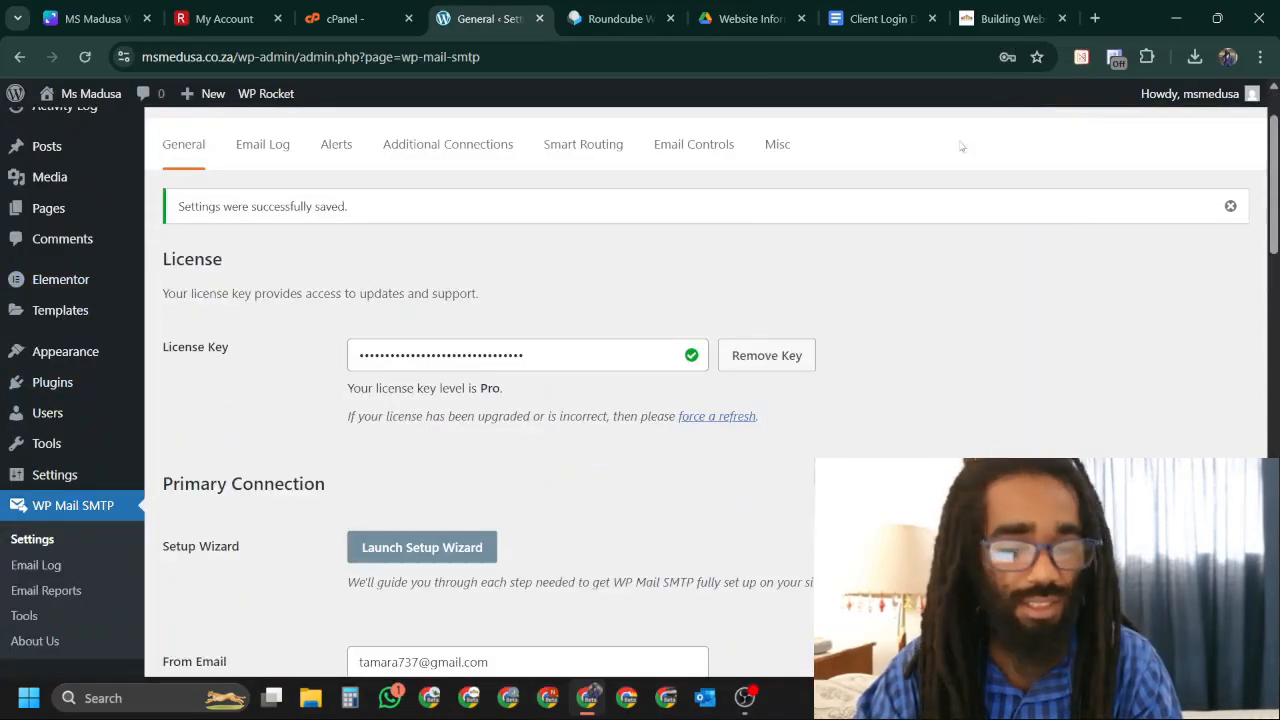
Search the plugin directory for 'woocom' and install WooCommerce.
{"action": "mouse_move", "coordinate": [92, 309]}
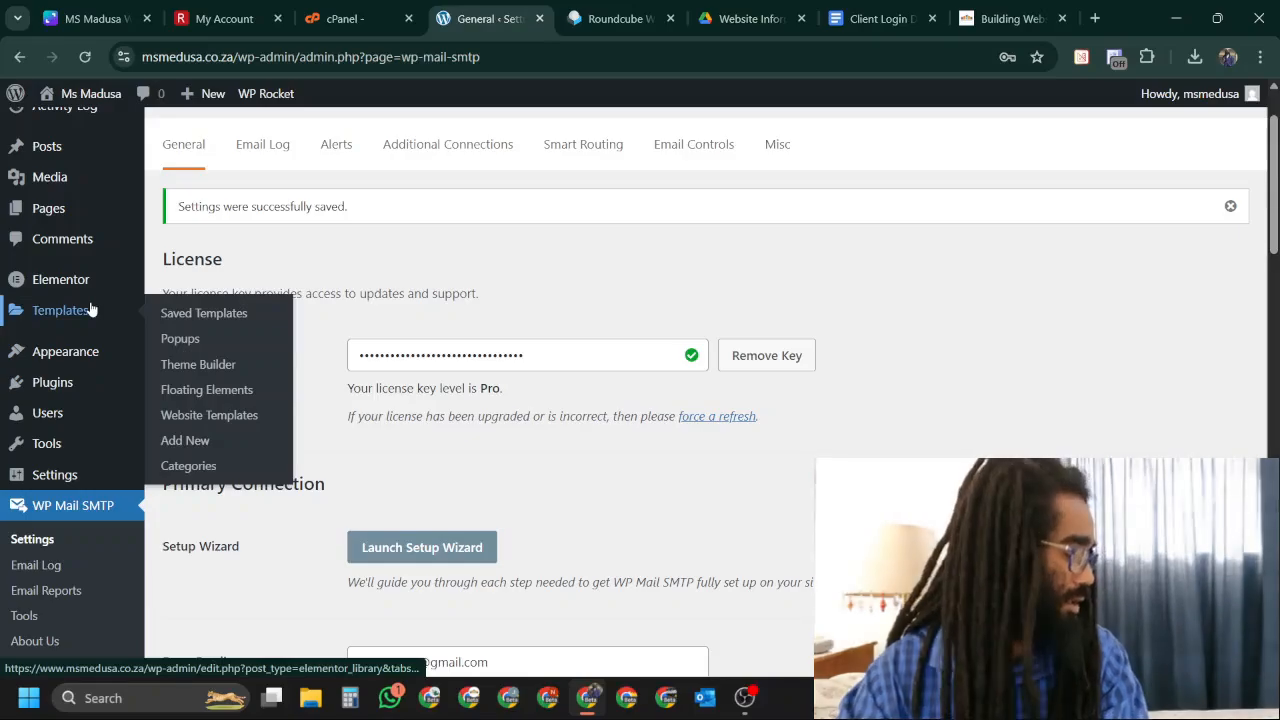
{"action": "scroll", "coordinate": [90, 312], "scroll_direction": "up", "scroll_amount": 2}
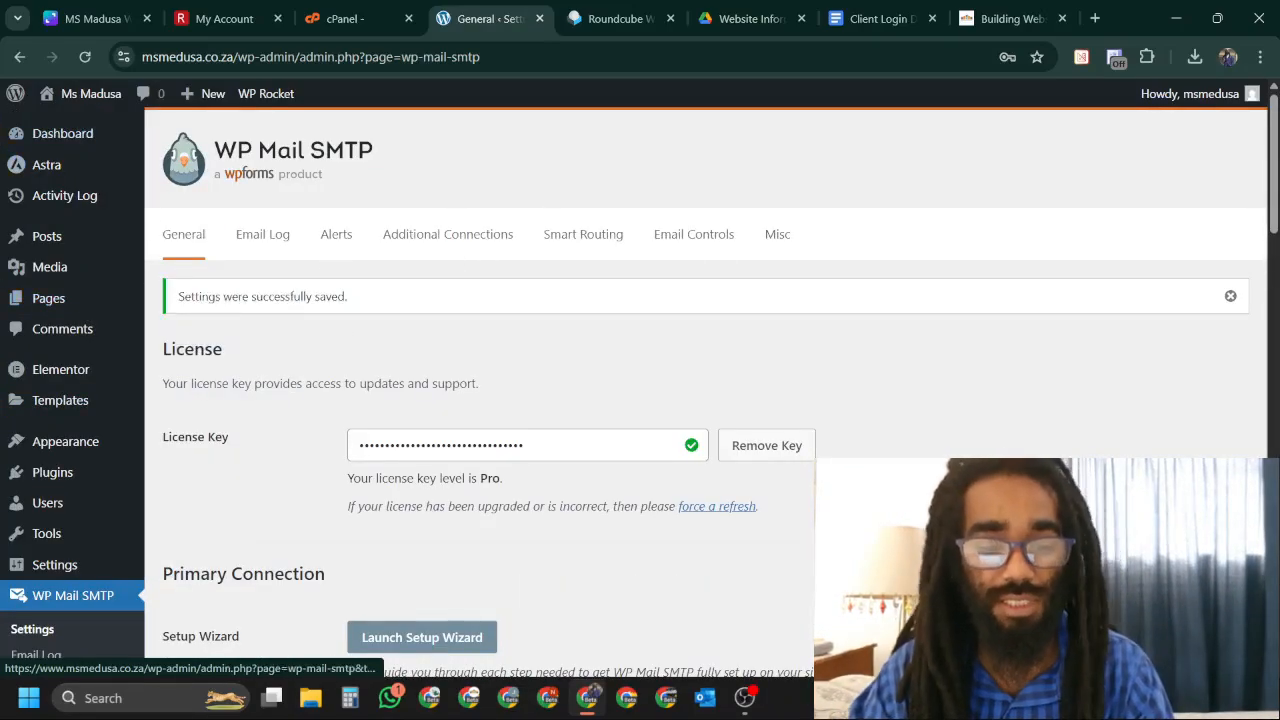
{"action": "mouse_move", "coordinate": [60, 472]}
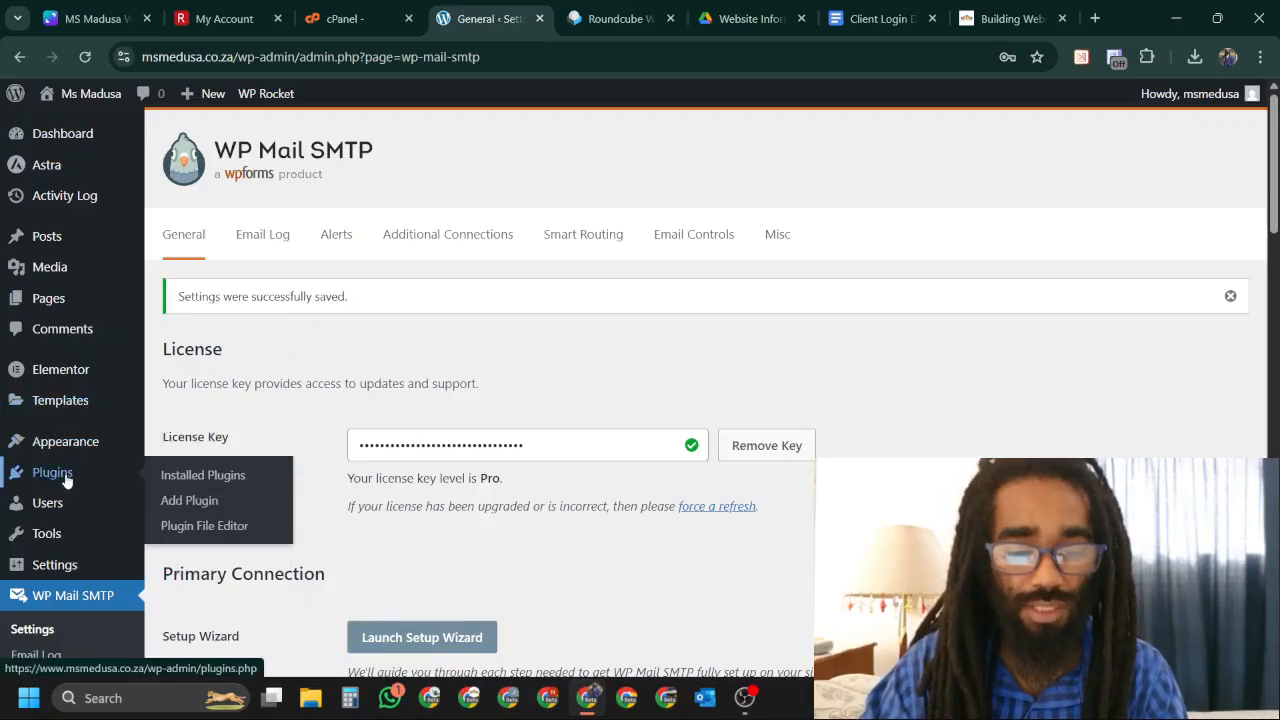
{"action": "left_click", "coordinate": [195, 500]}
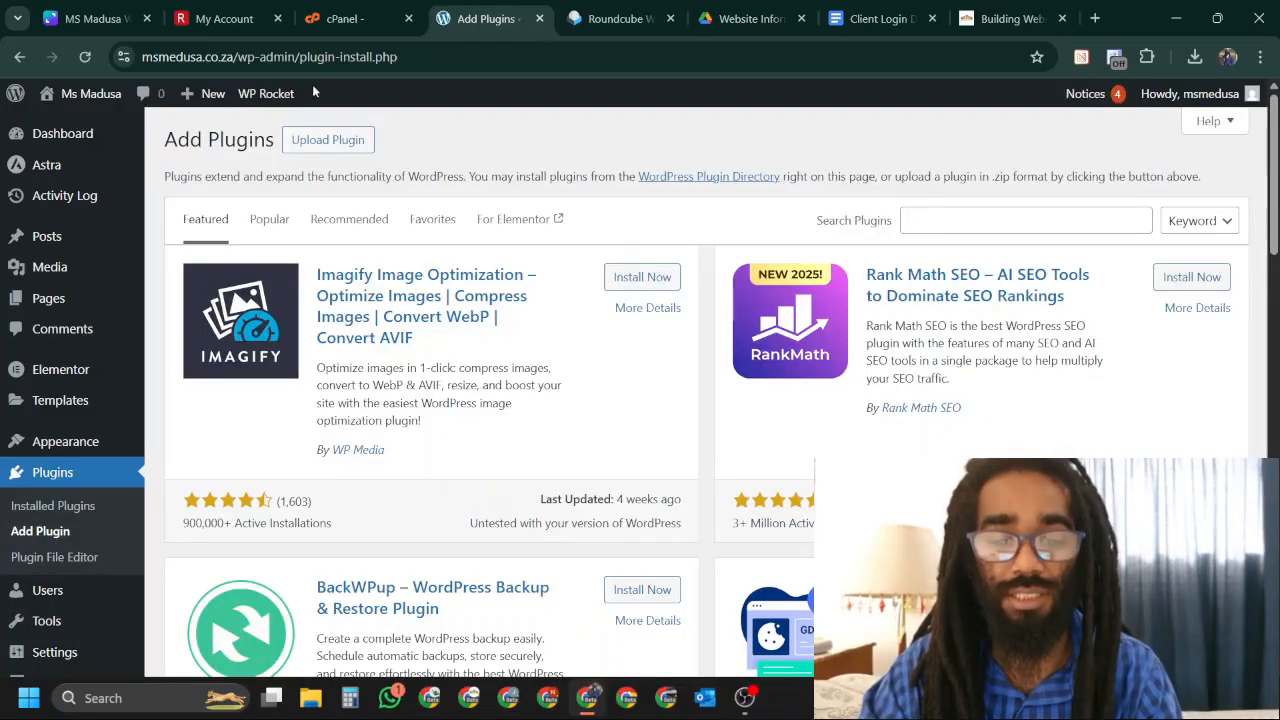
{"action": "left_click", "coordinate": [984, 210]}
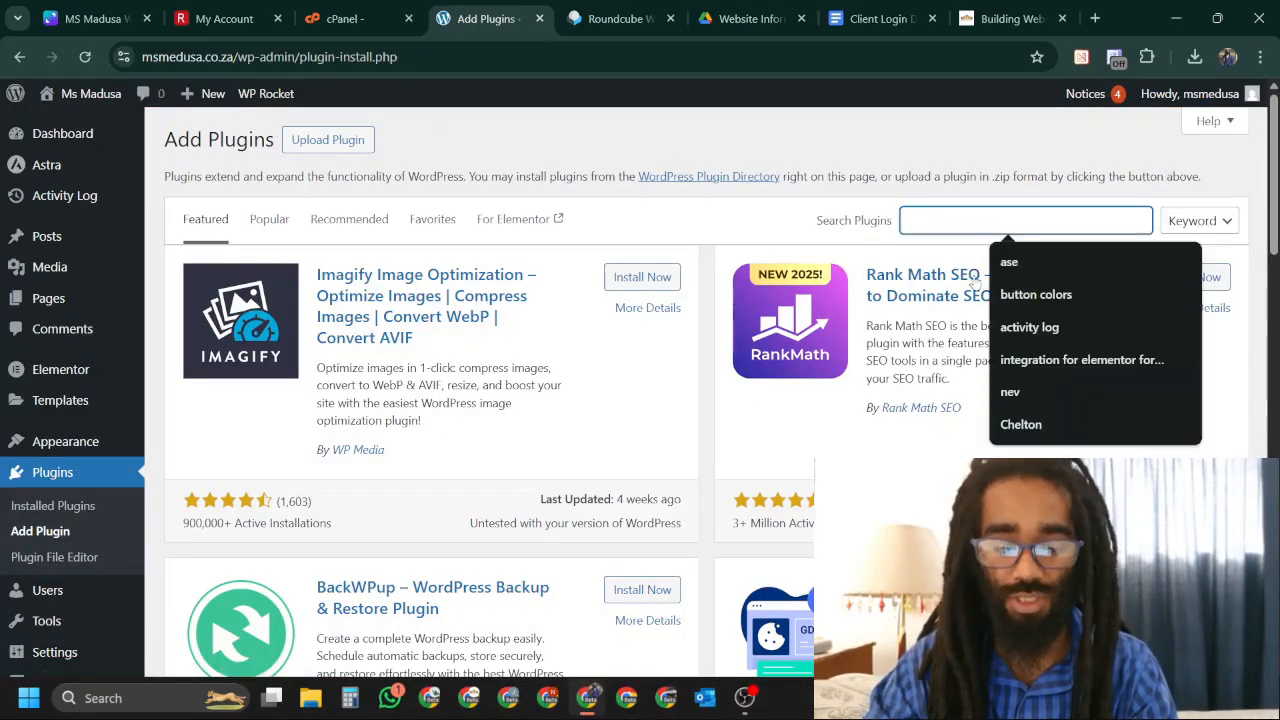
{"action": "type", "text": "wooc"}
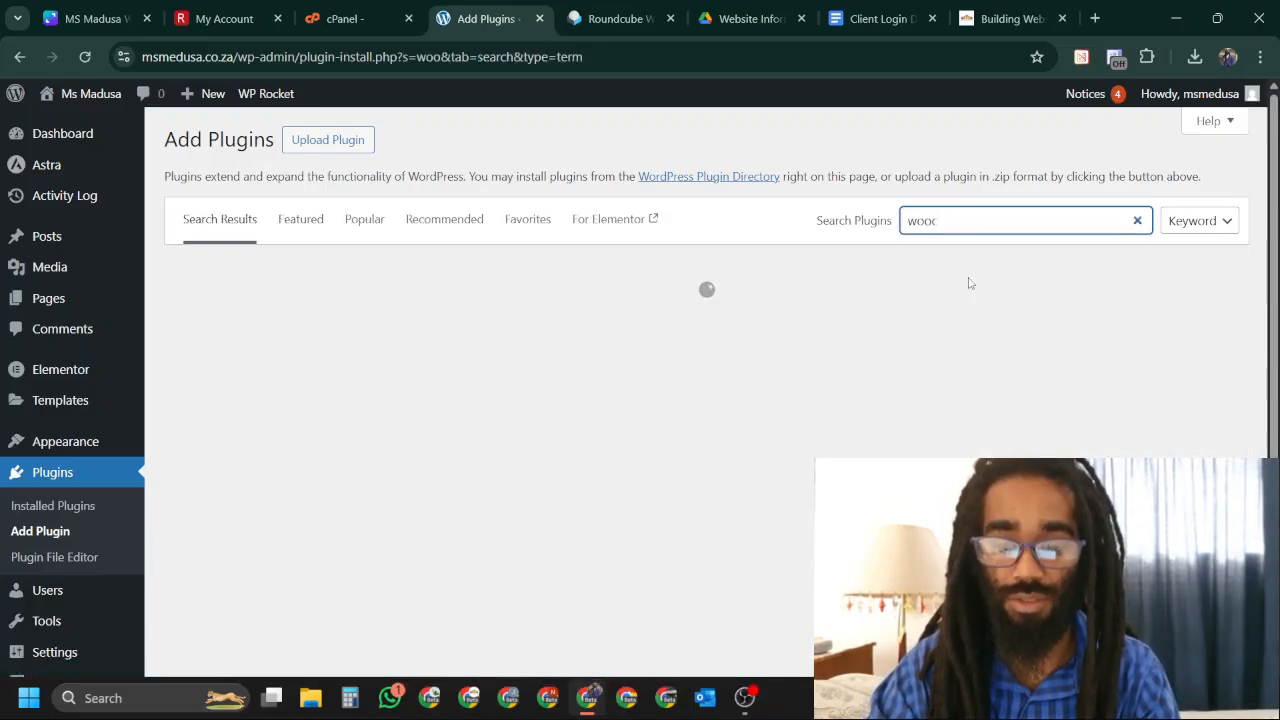
{"action": "type", "text": "om"}
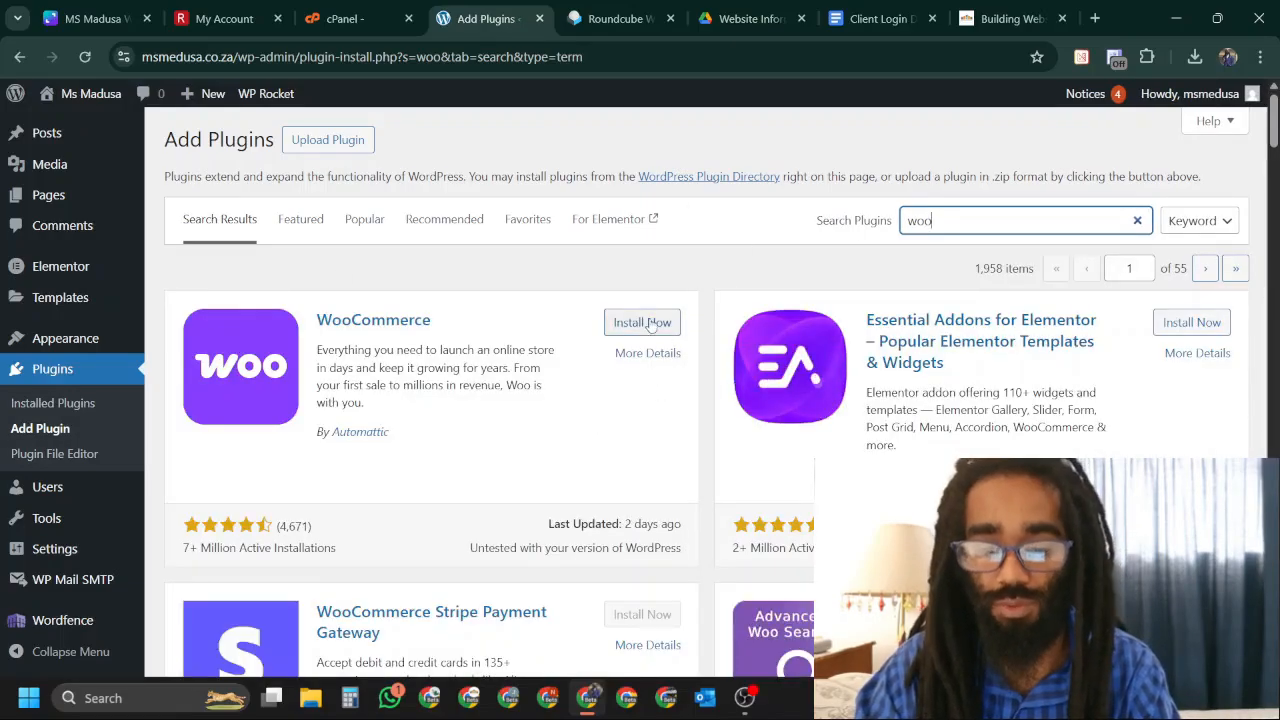
{"action": "left_click", "coordinate": [645, 322]}
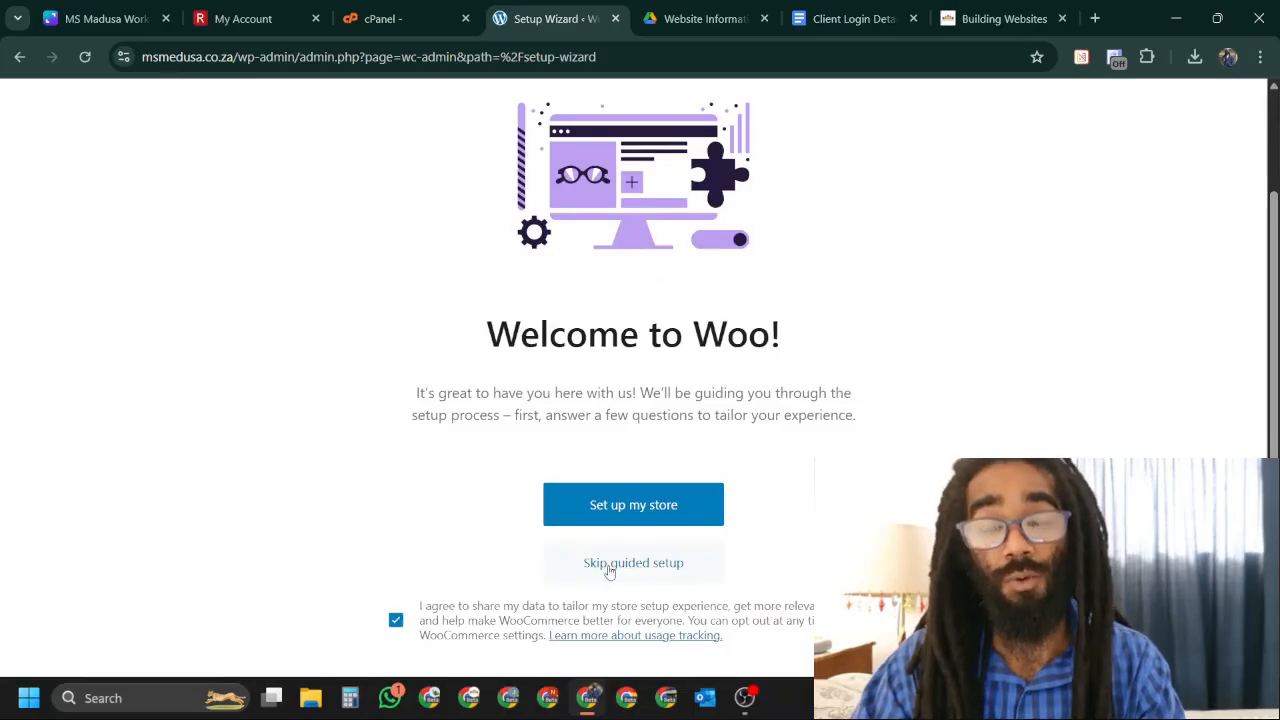
Skip WooCommerce's guided setup, set the business location to South Africa — Gauteng, and open the store.
{"action": "left_click", "coordinate": [667, 575]}
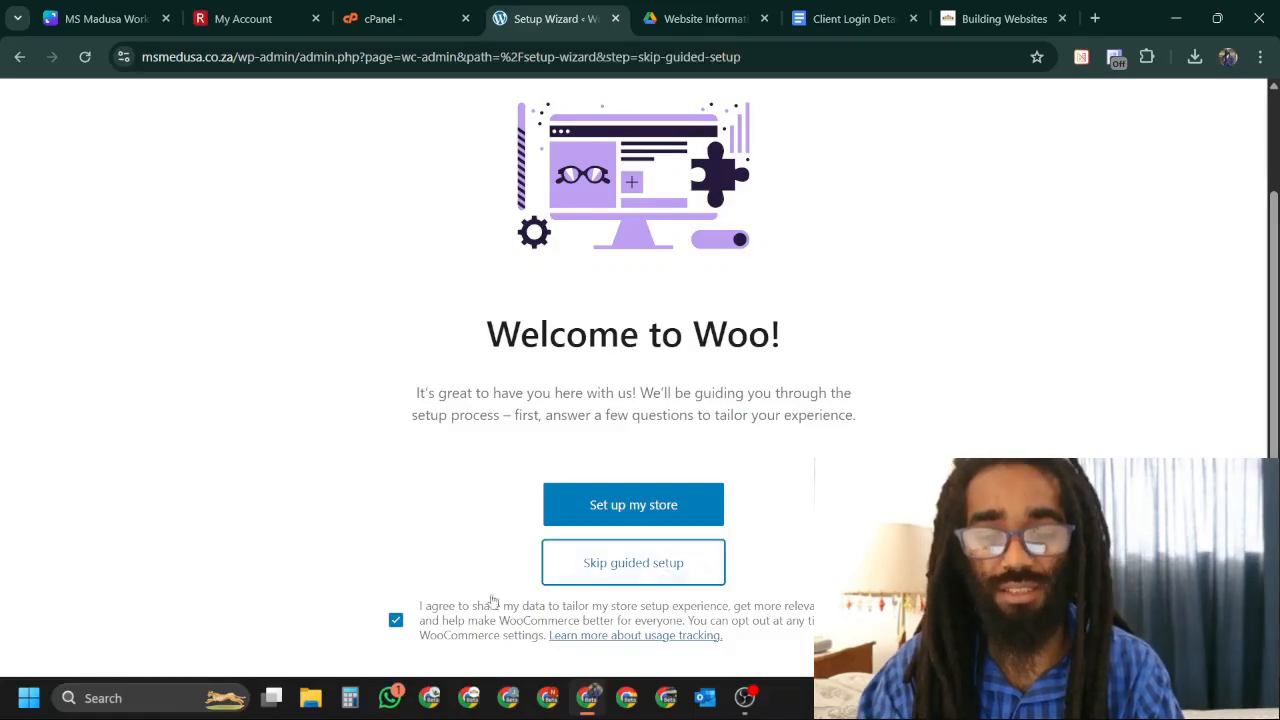
{"action": "left_click", "coordinate": [696, 325]}
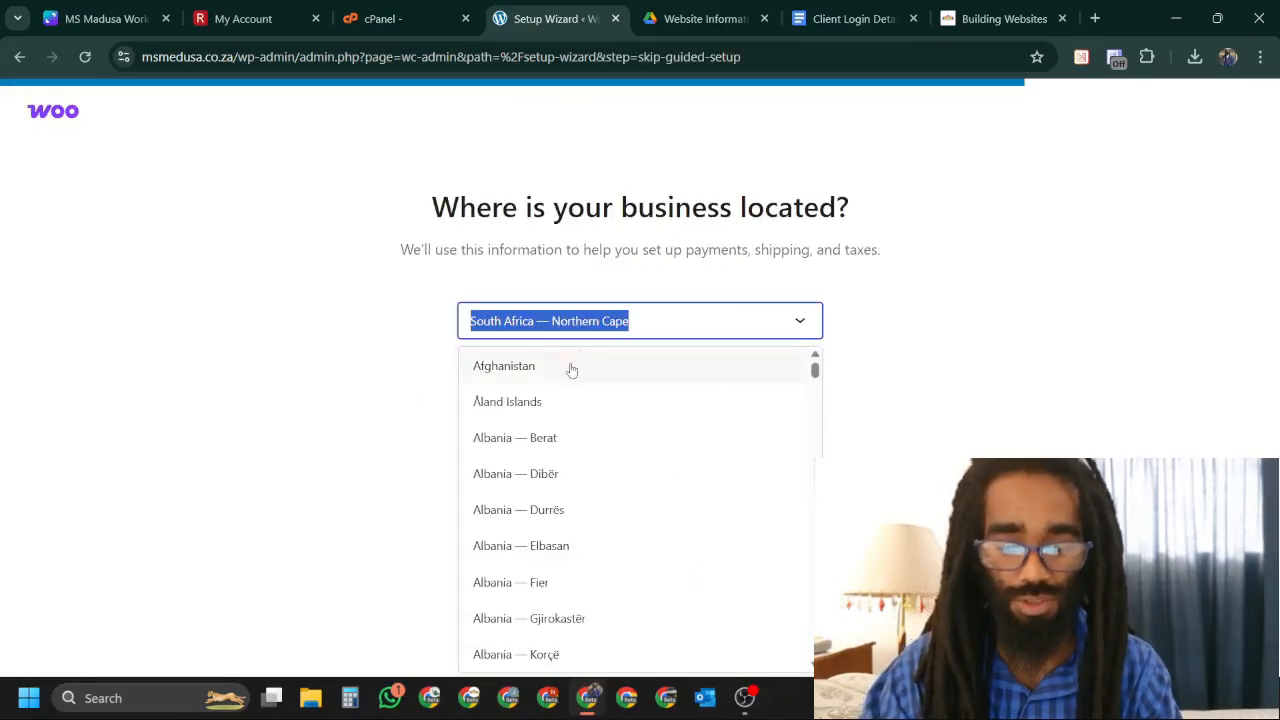
{"action": "type", "text": "south"}
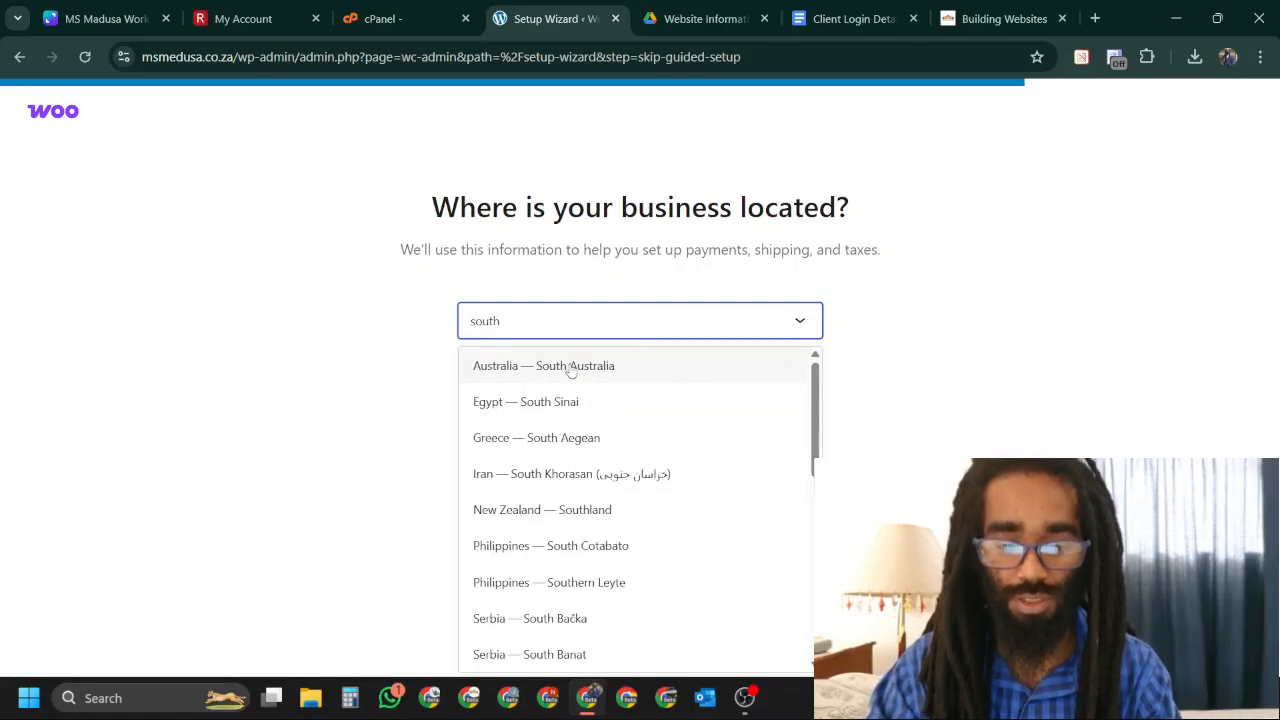
{"action": "type", "text": " afr"}
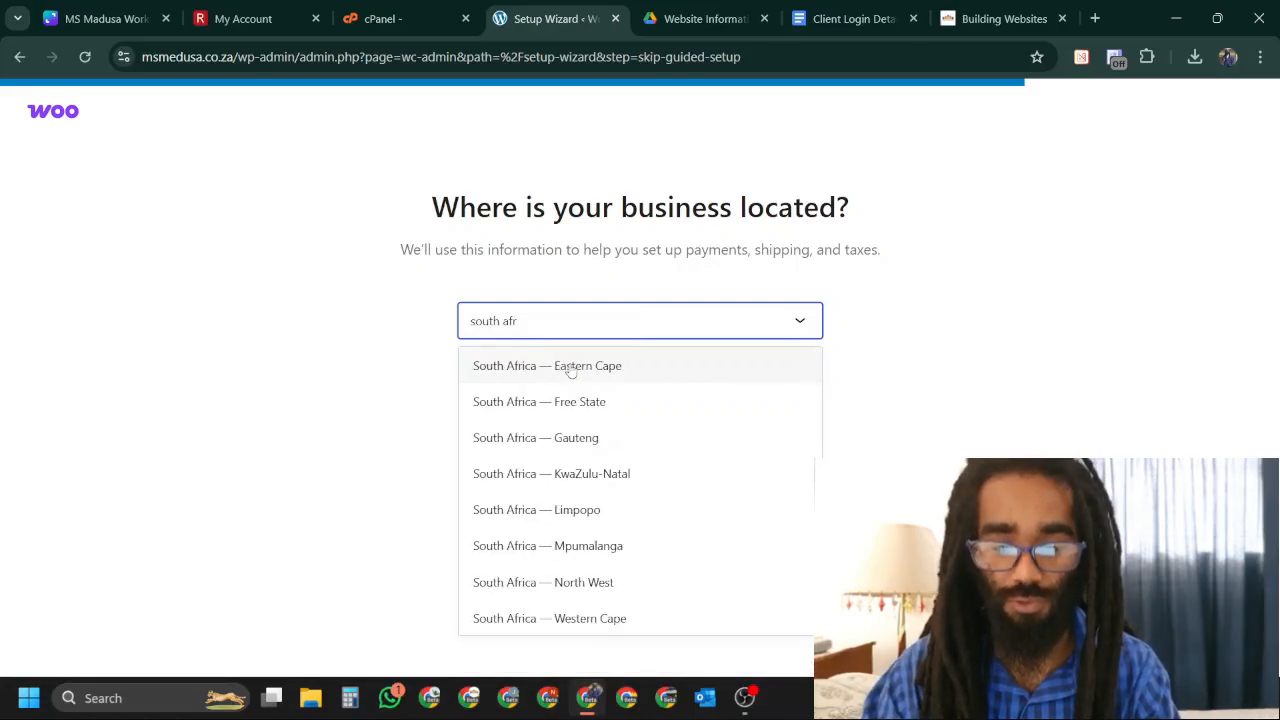
{"action": "left_click", "coordinate": [557, 447]}
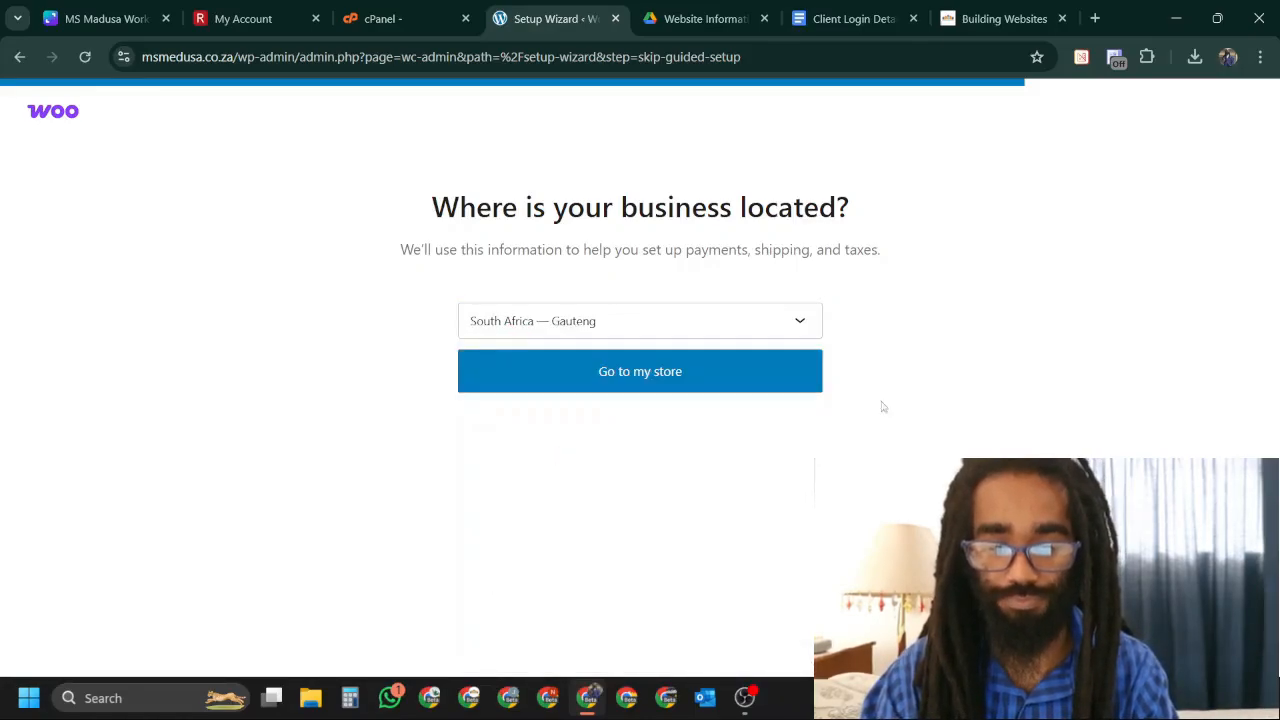
{"action": "left_click", "coordinate": [757, 390]}
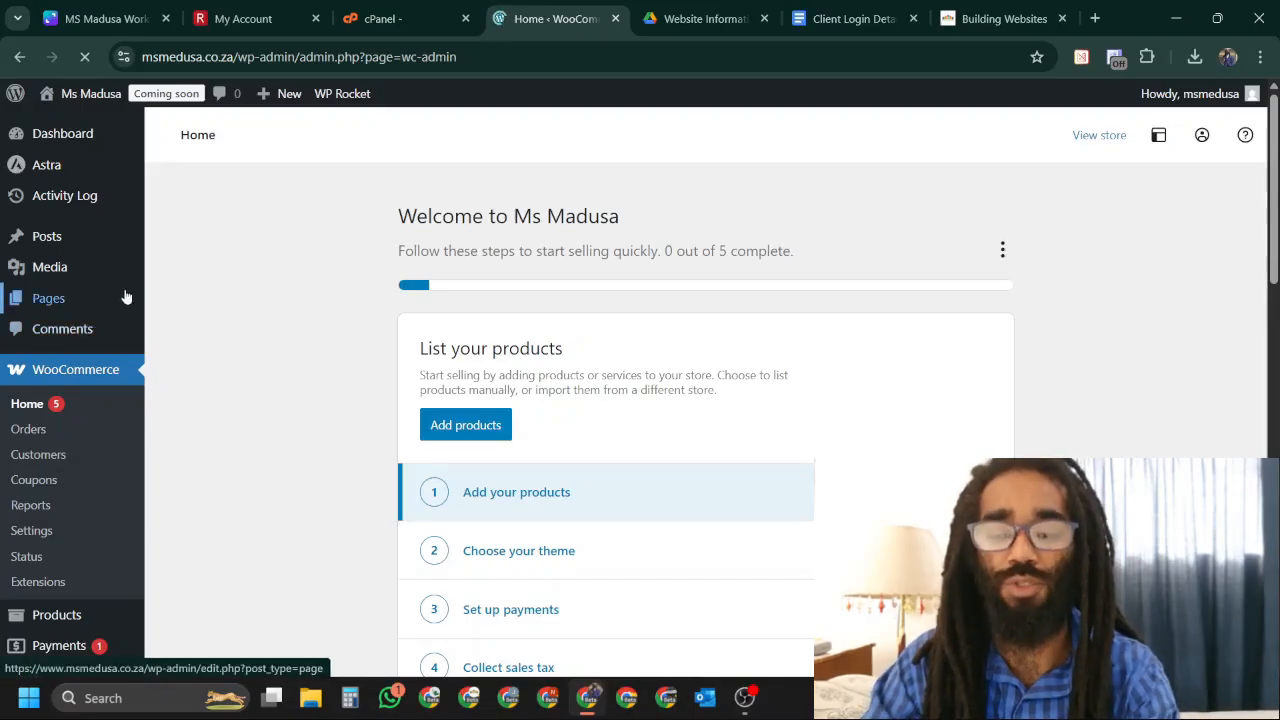
Look over the WooCommerce admin menu, then switch to the Building Websites browser tab.
{"action": "mouse_move", "coordinate": [113, 302]}
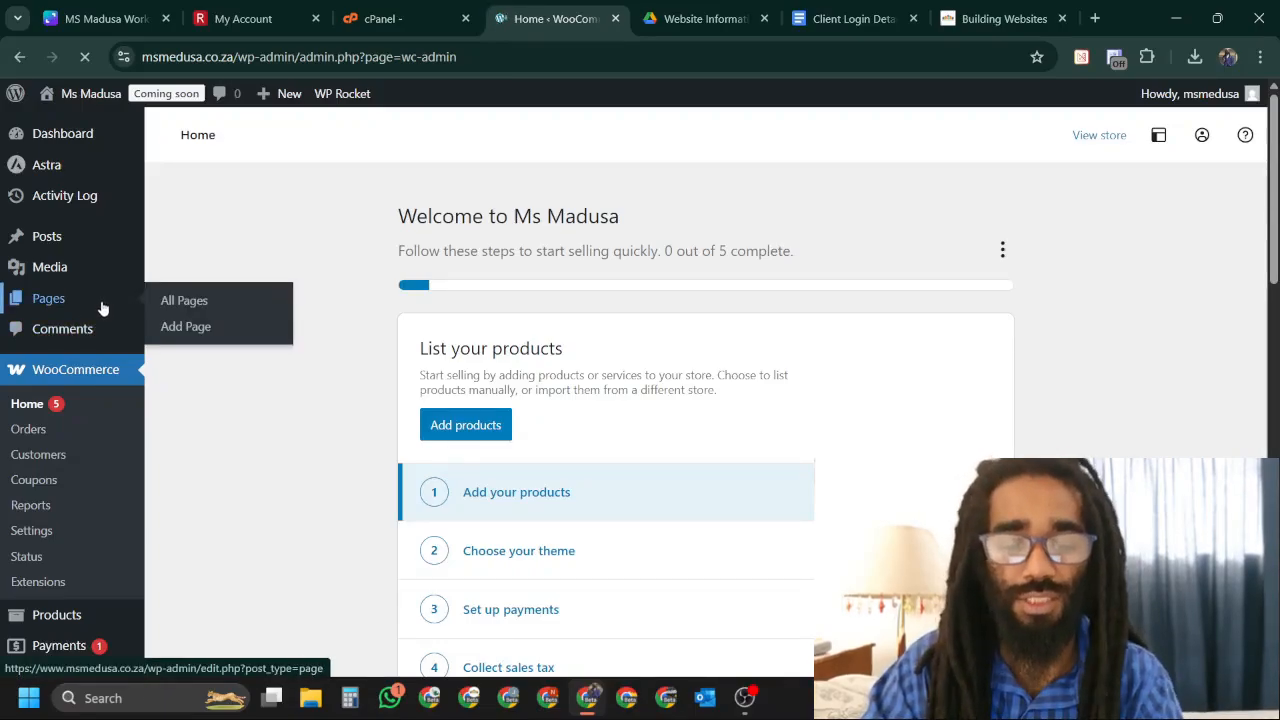
{"action": "scroll", "coordinate": [100, 309], "scroll_direction": "down", "scroll_amount": 5}
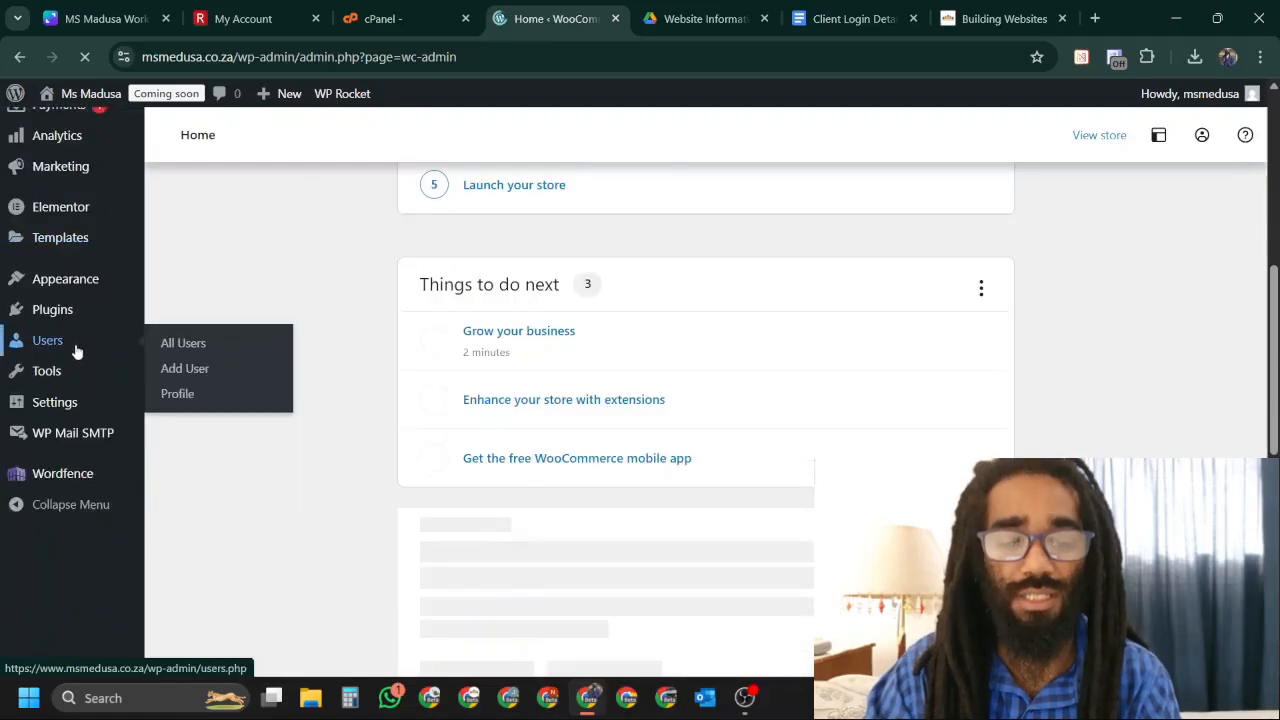
{"action": "scroll", "coordinate": [80, 350], "scroll_direction": "up", "scroll_amount": 3}
{"action": "mouse_move", "coordinate": [80, 406]}
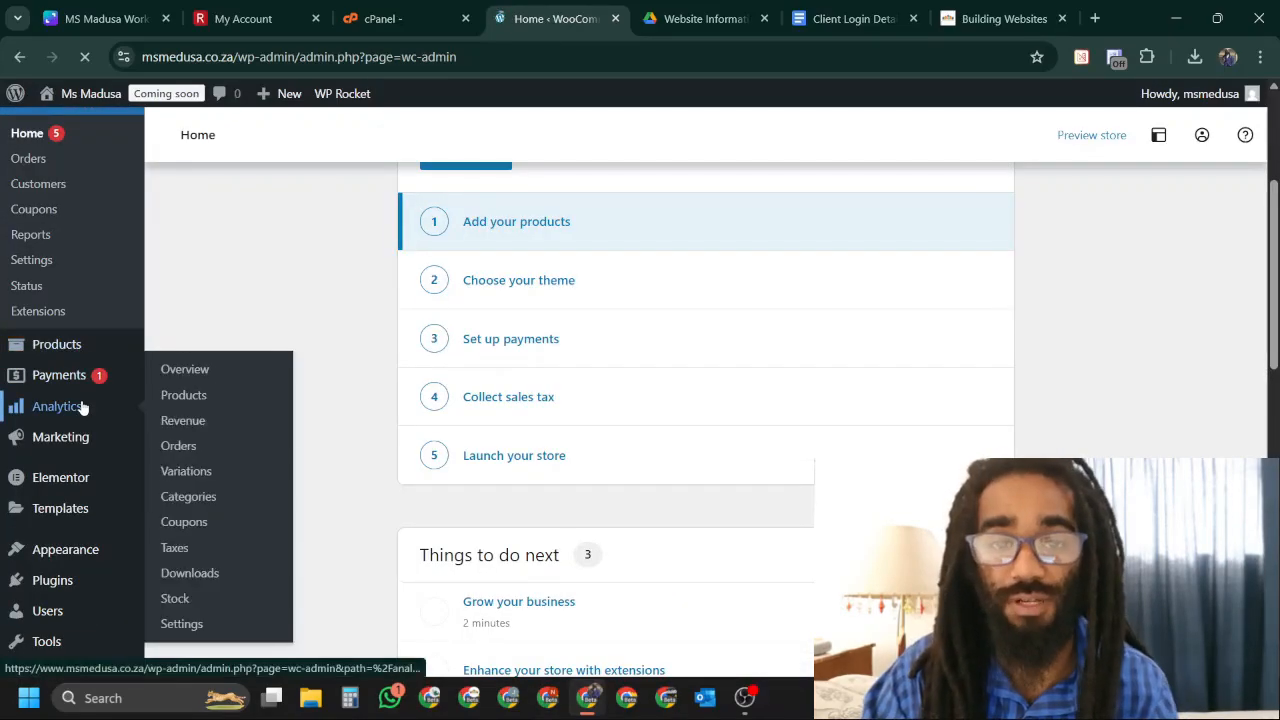
{"action": "scroll", "coordinate": [80, 407], "scroll_direction": "up", "scroll_amount": 3}
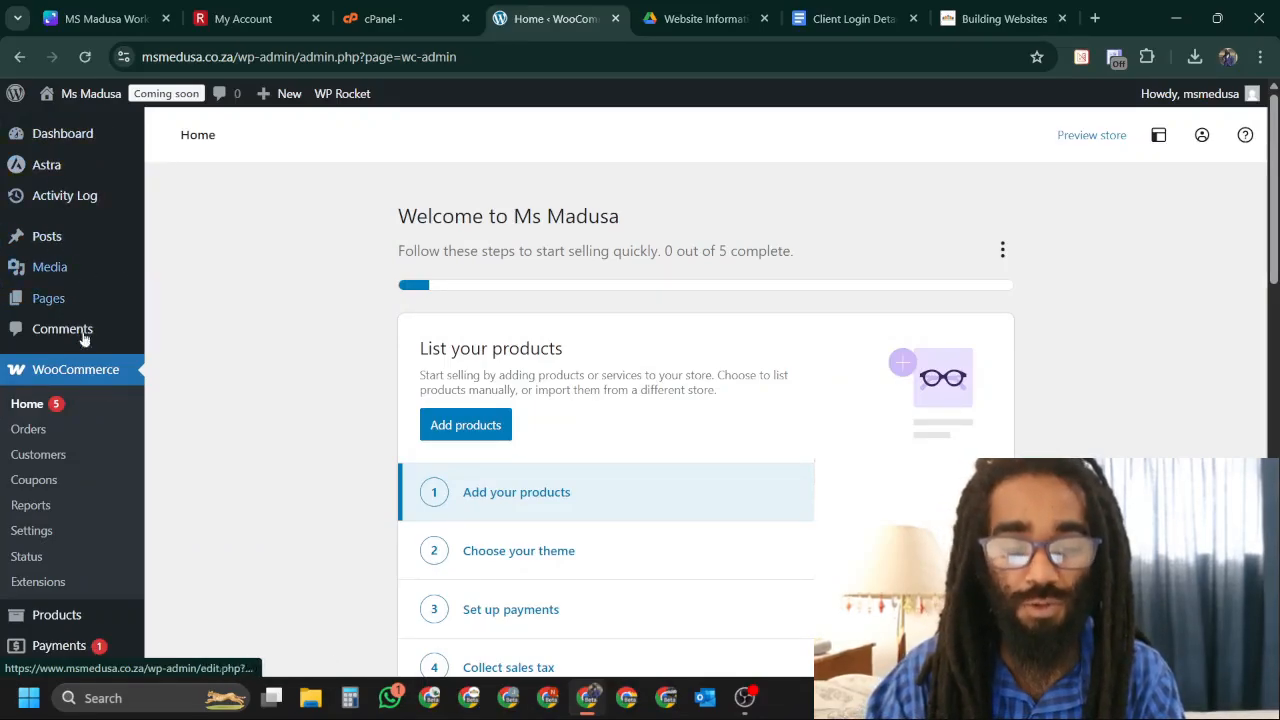
{"action": "scroll", "coordinate": [90, 408], "scroll_direction": "down", "scroll_amount": 1}
{"action": "scroll", "coordinate": [85, 401], "scroll_direction": "up", "scroll_amount": 1}
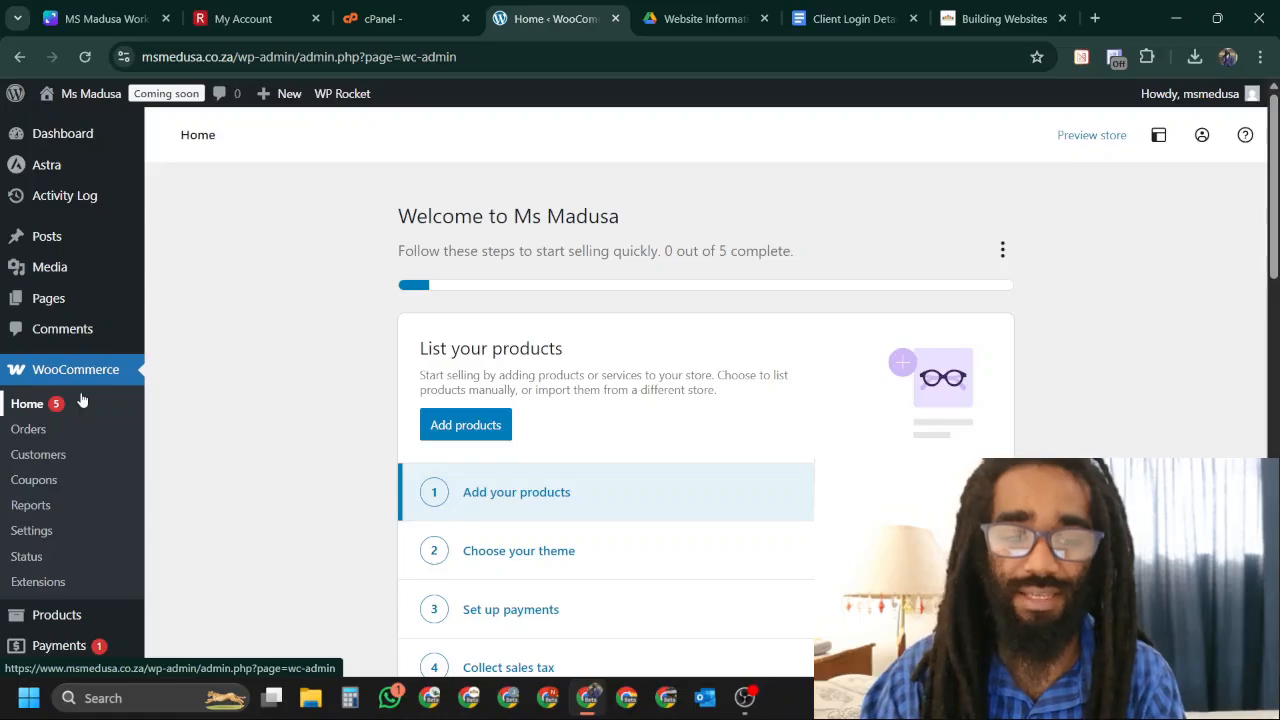
{"action": "mouse_move", "coordinate": [87, 254]}
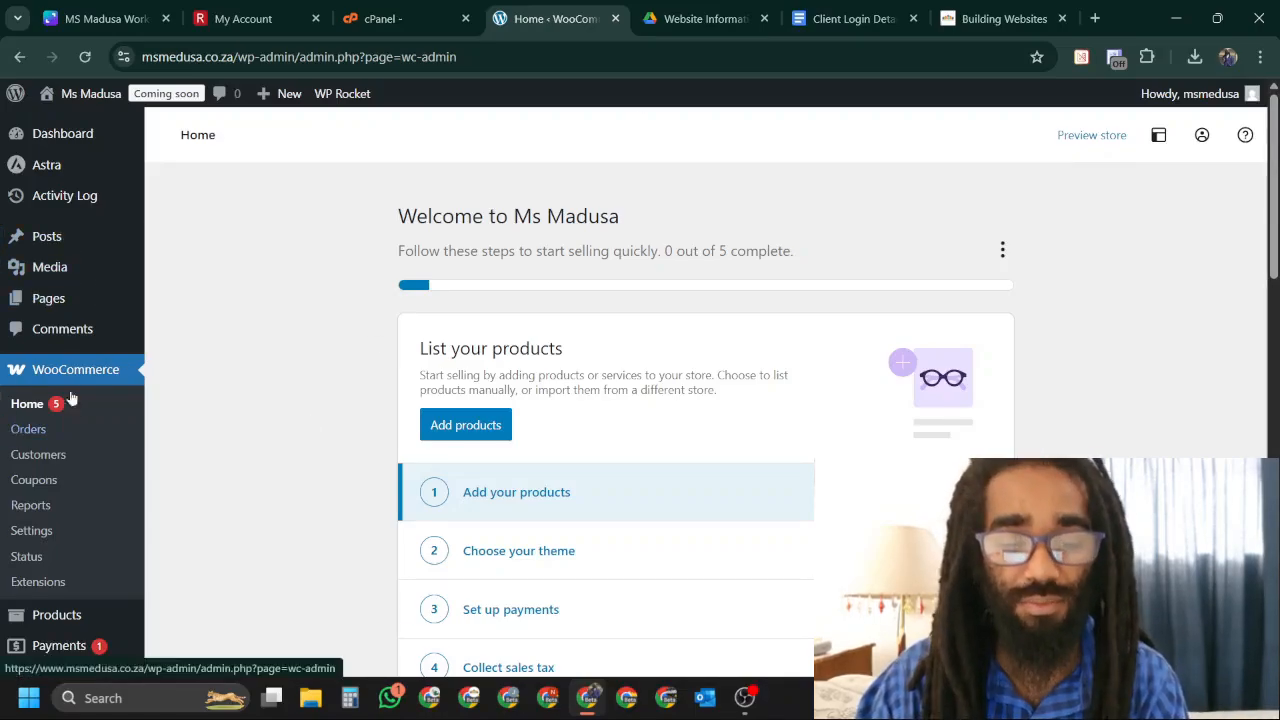
{"action": "scroll", "coordinate": [120, 265], "scroll_direction": "down", "scroll_amount": 1}
{"action": "scroll", "coordinate": [181, 272], "scroll_direction": "up", "scroll_amount": 1}
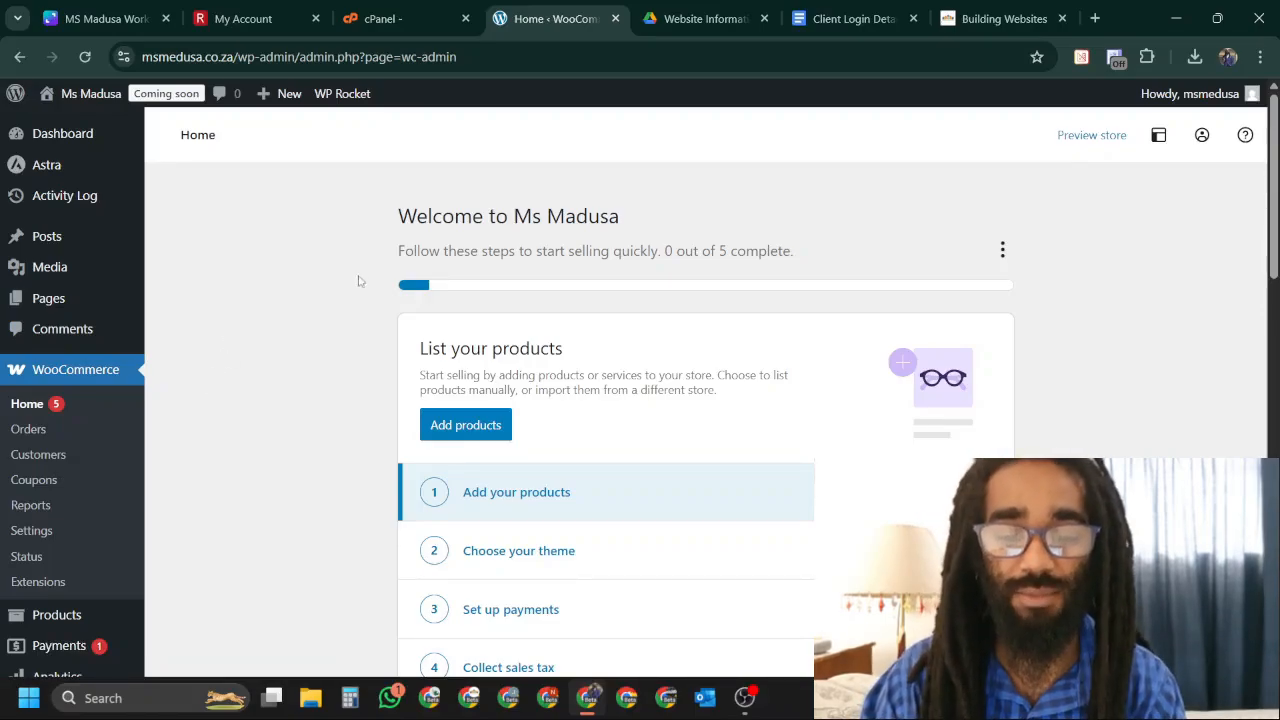
{"action": "scroll", "coordinate": [486, 352], "scroll_direction": "down", "scroll_amount": 3}
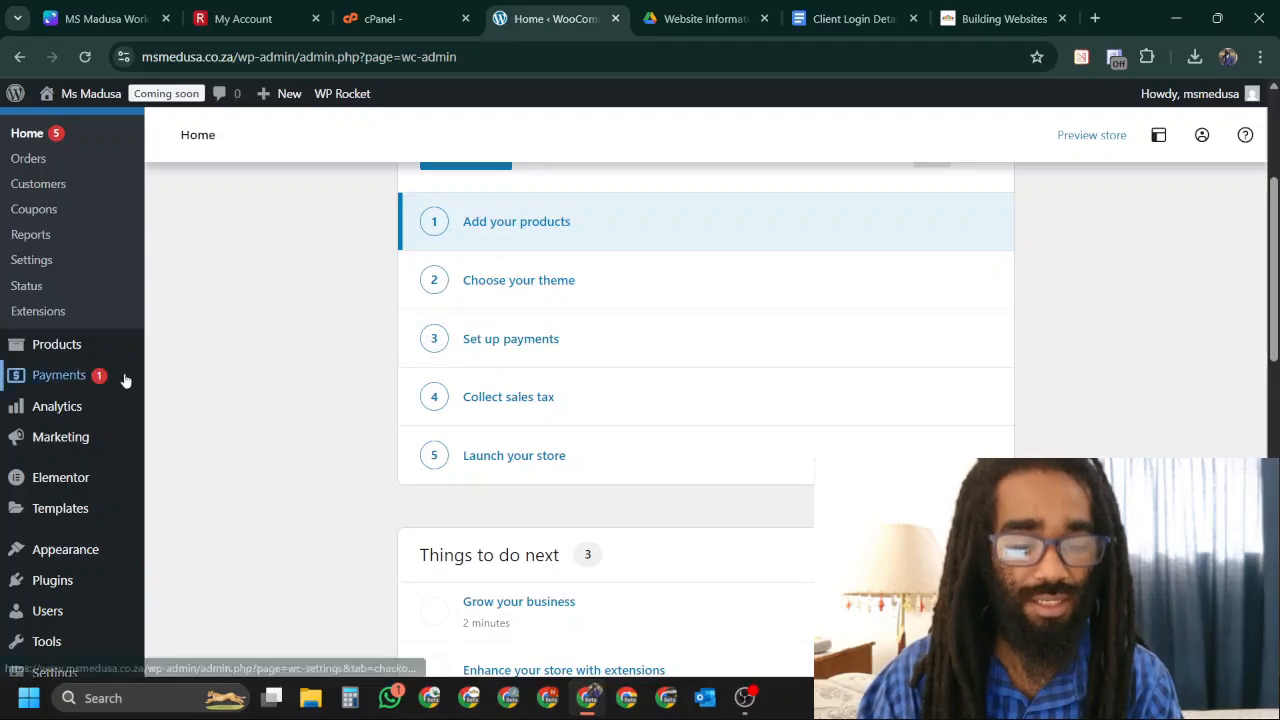
{"action": "scroll", "coordinate": [79, 403], "scroll_direction": "down", "scroll_amount": 3}
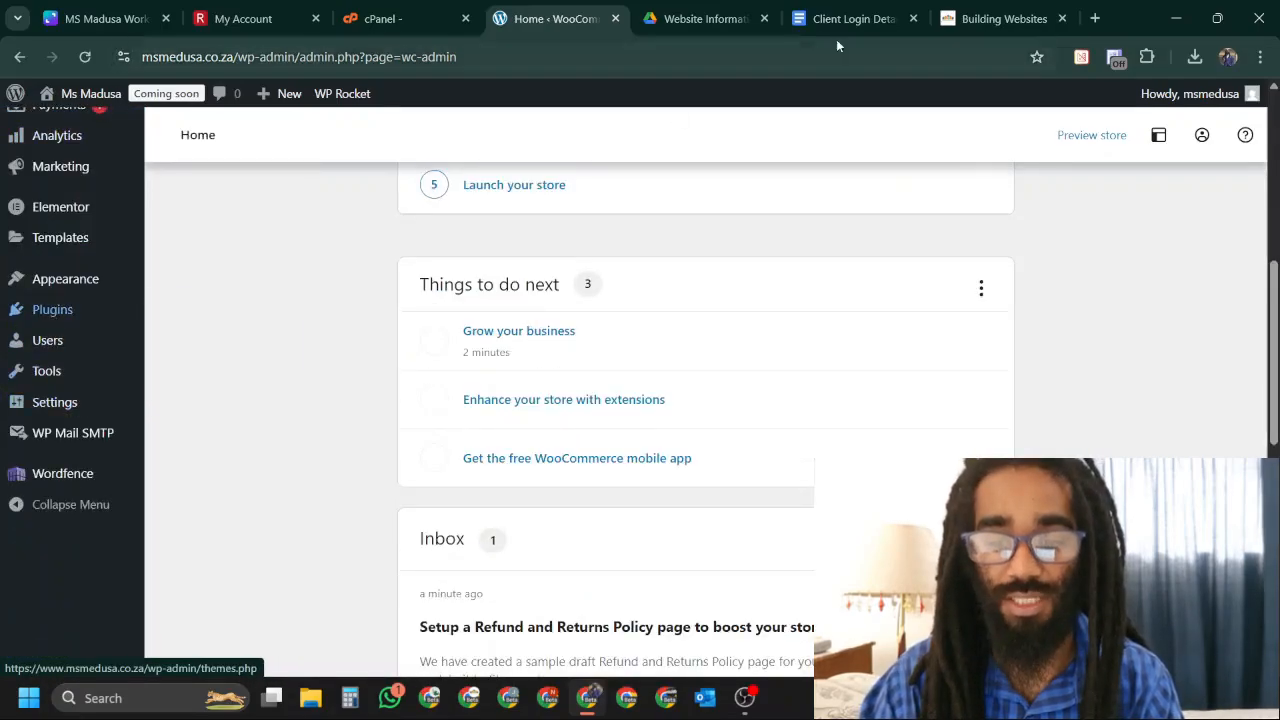
{"action": "left_click", "coordinate": [1003, 22]}
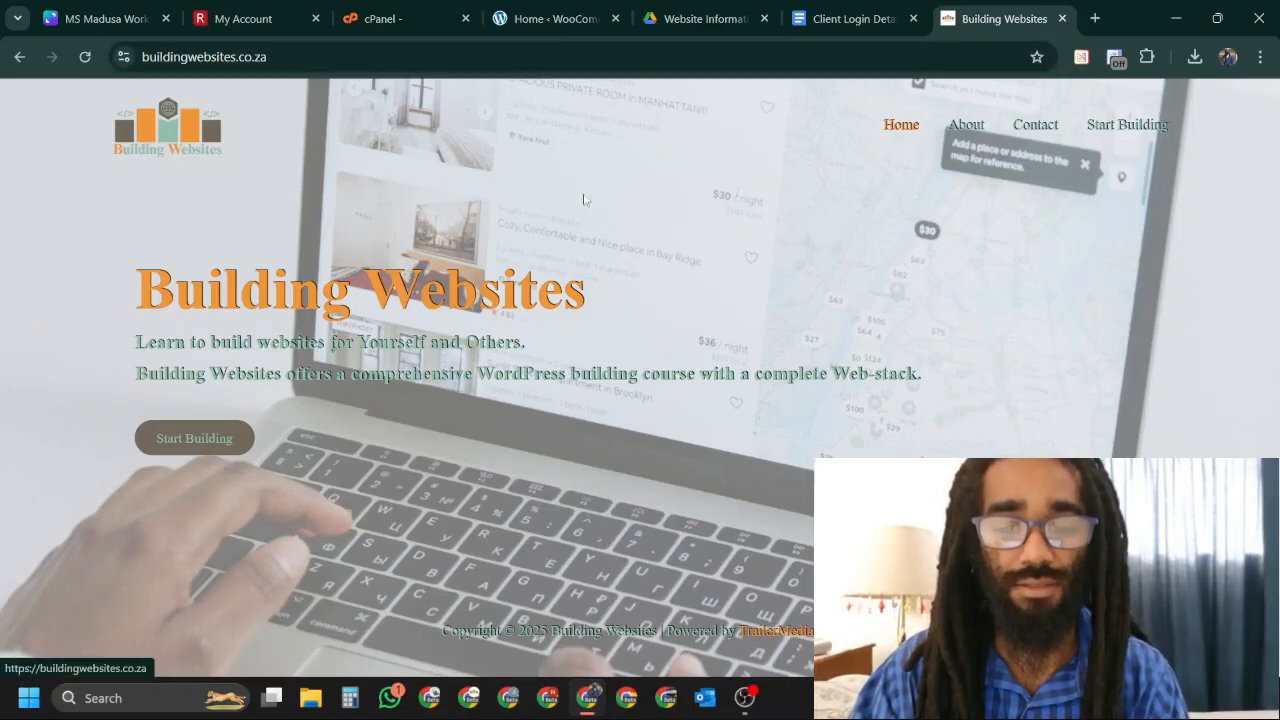
Search Google for 'usd to zar' in a new browser tab.
{"action": "left_click", "coordinate": [550, 19]}
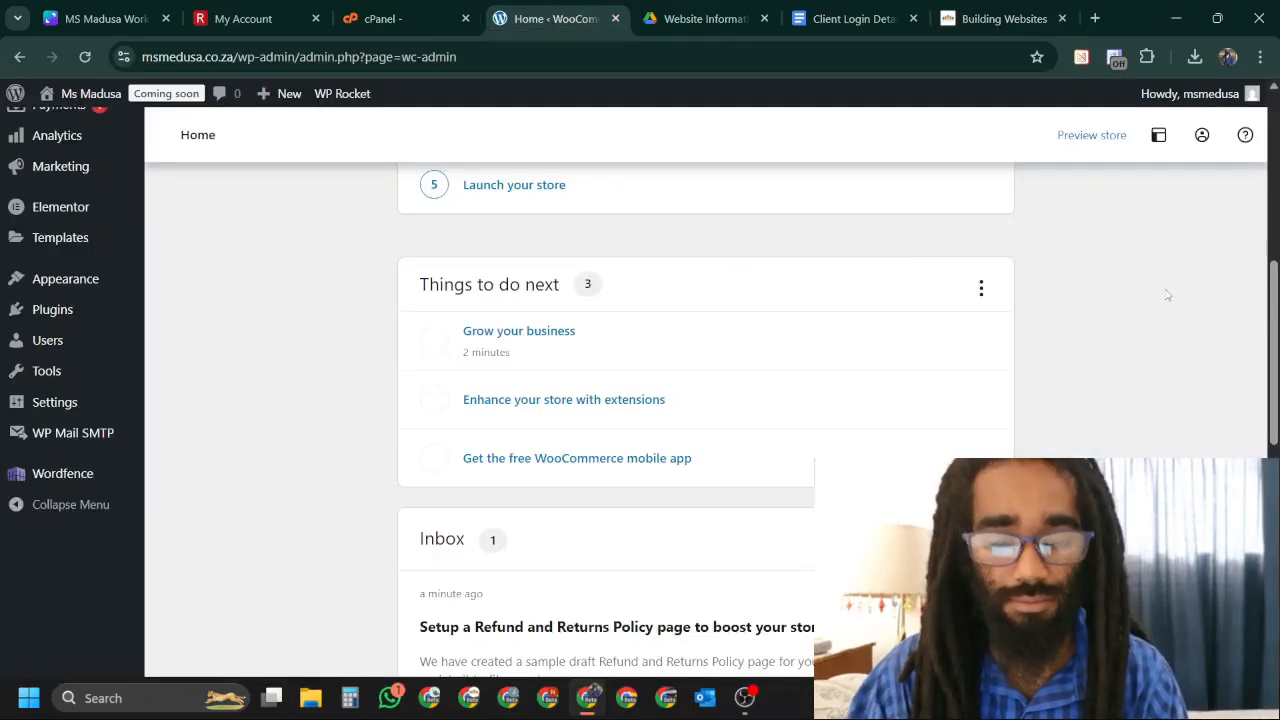
{"action": "scroll", "coordinate": [1167, 295], "scroll_direction": "down", "scroll_amount": 2}
{"action": "scroll", "coordinate": [349, 366], "scroll_direction": "up", "scroll_amount": 7}
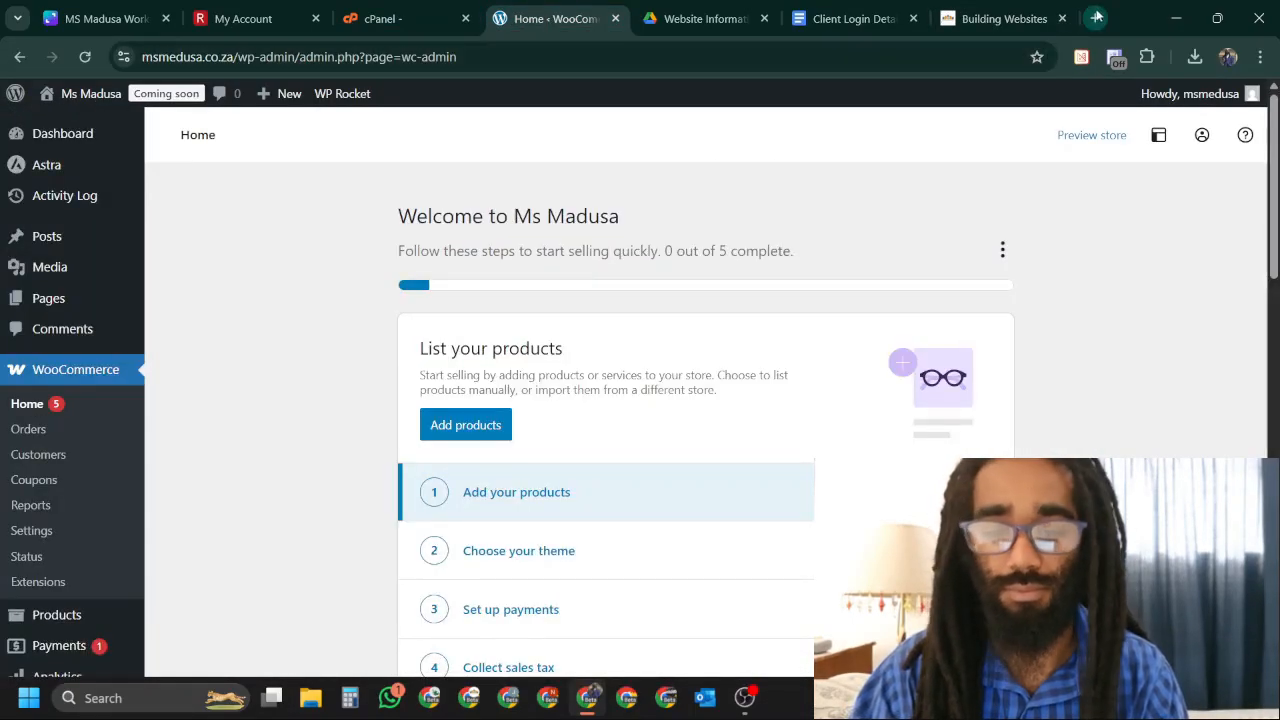
{"action": "left_click", "coordinate": [1097, 18]}
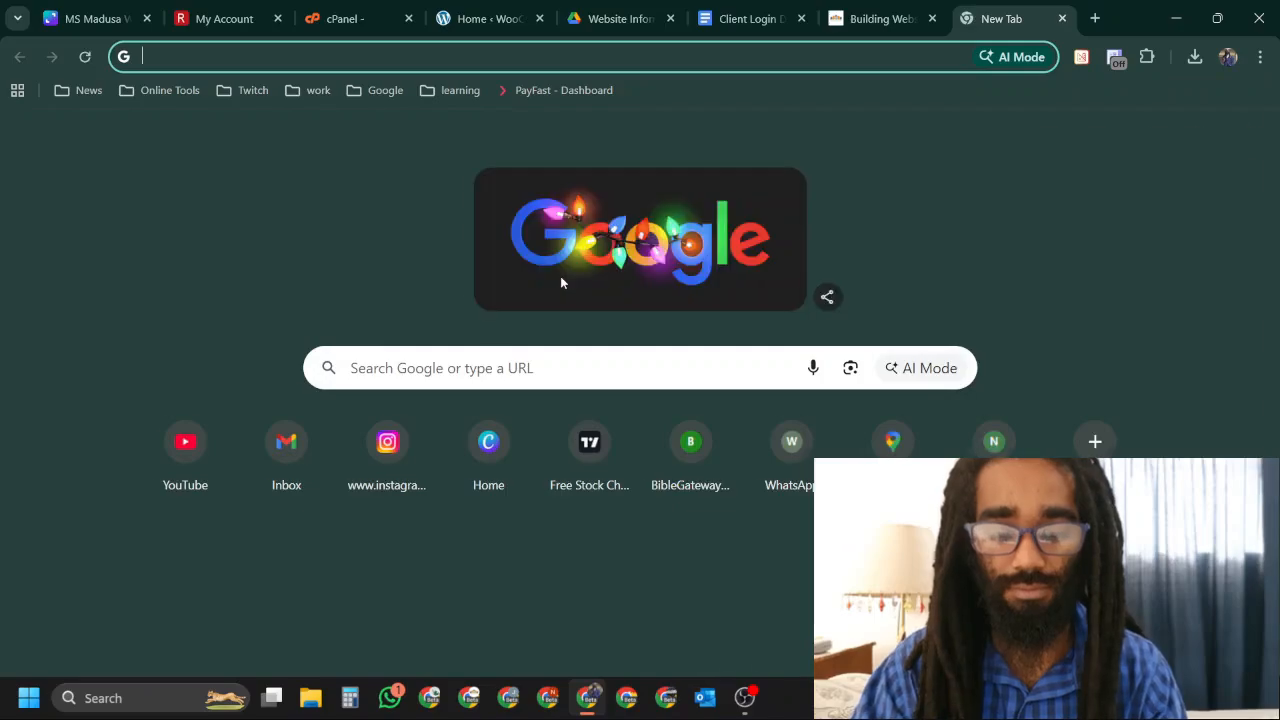
{"action": "type", "text": "usd to za"}
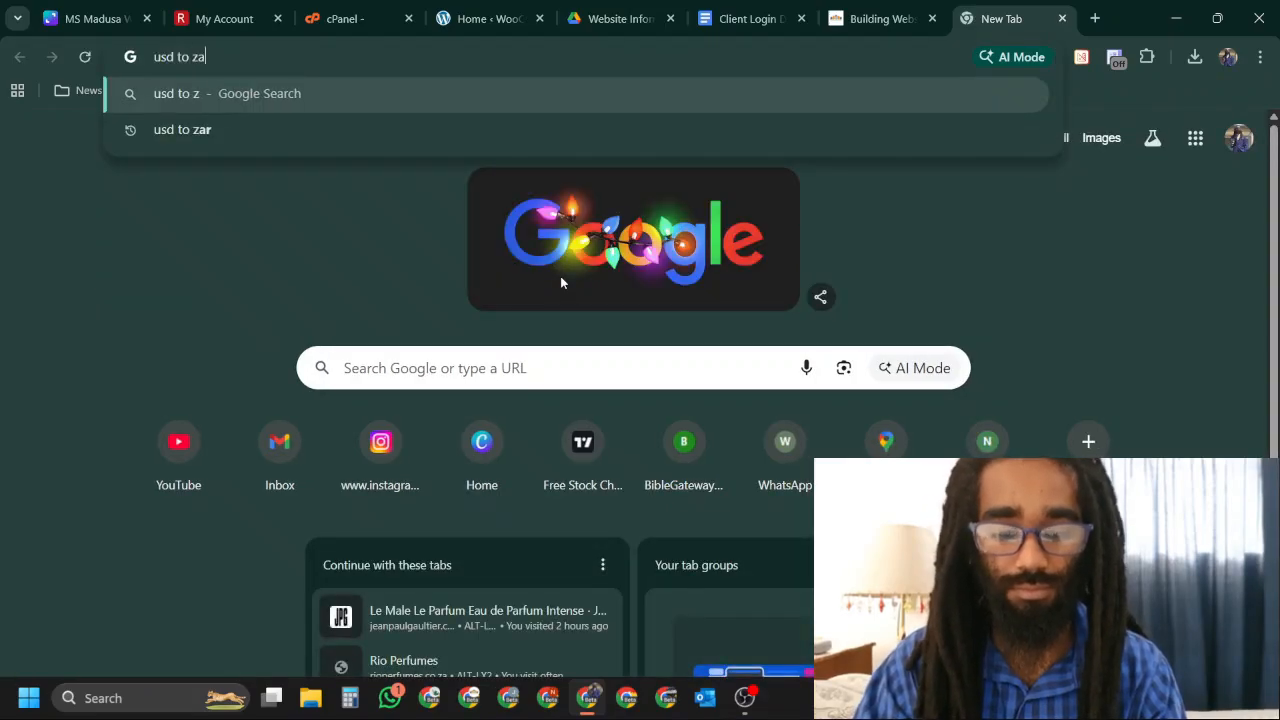
{"action": "type", "text": "r"}
{"action": "key", "text": "Return"}
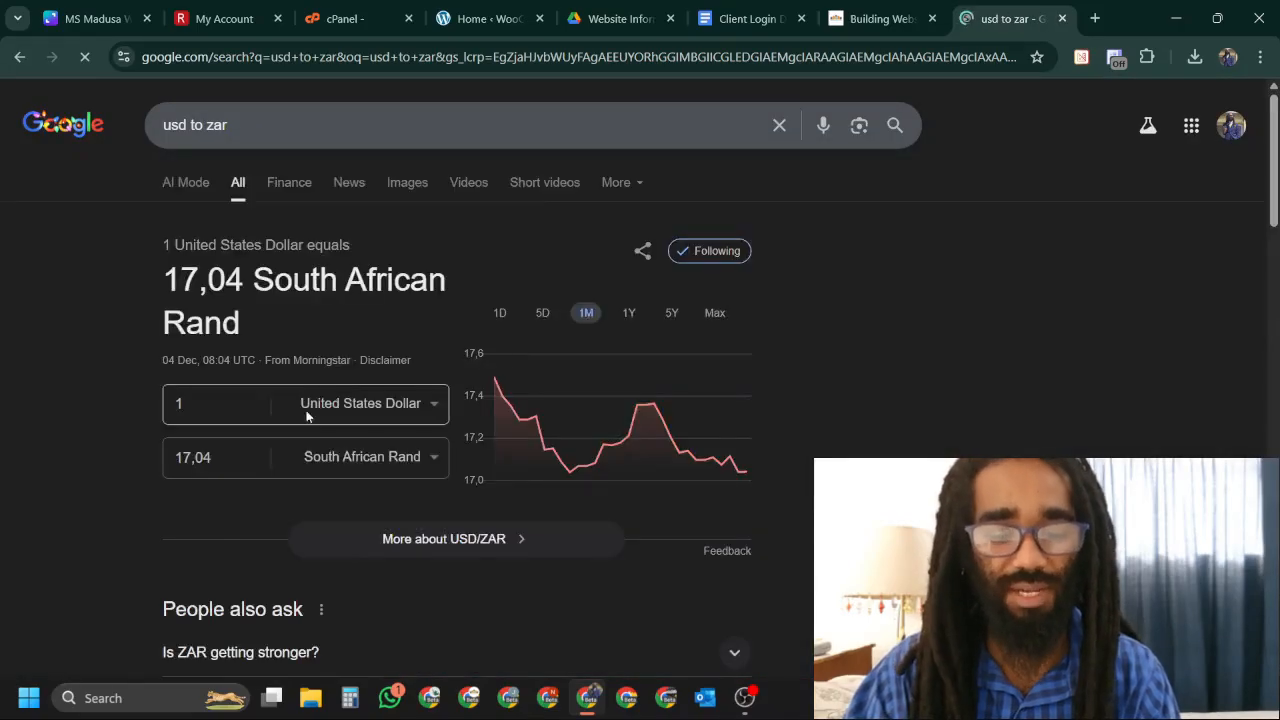
Convert 1000 rand to get 58,68 dollars, then return to the Building Websites tab.
{"action": "left_click_drag", "start_coordinate": [214, 458], "coordinate": [163, 474]}
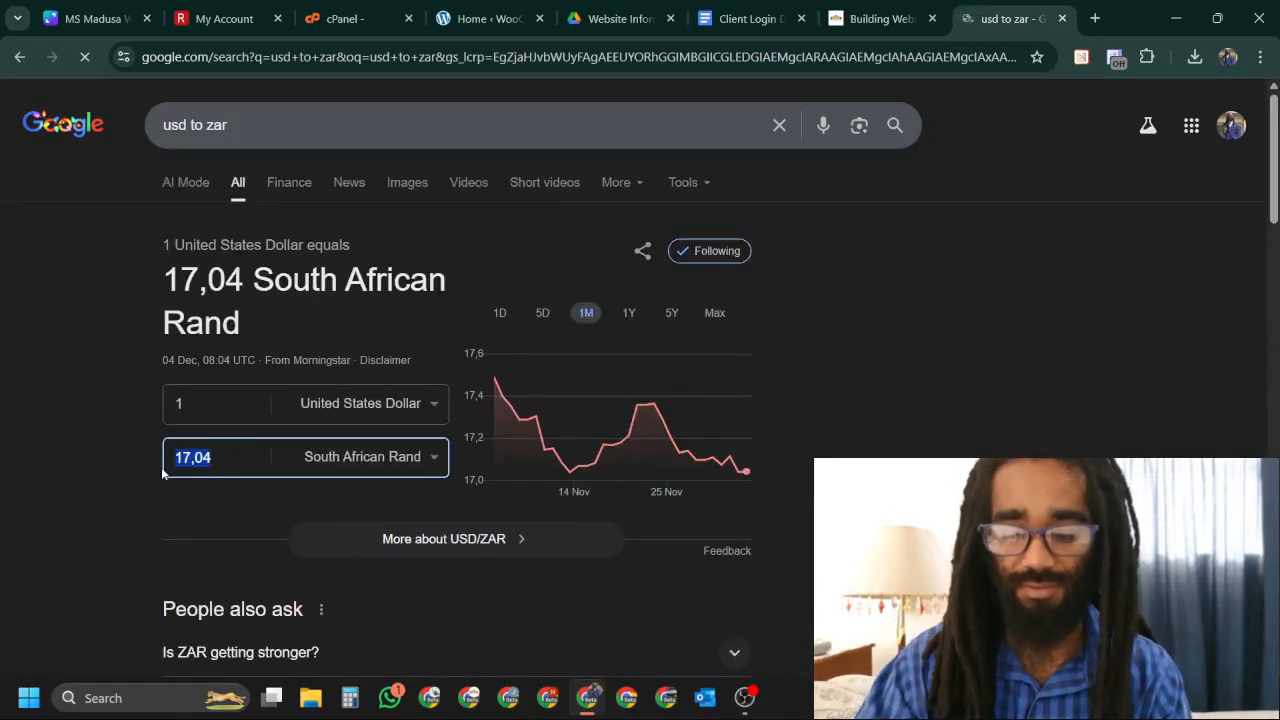
{"action": "type", "text": "1000"}
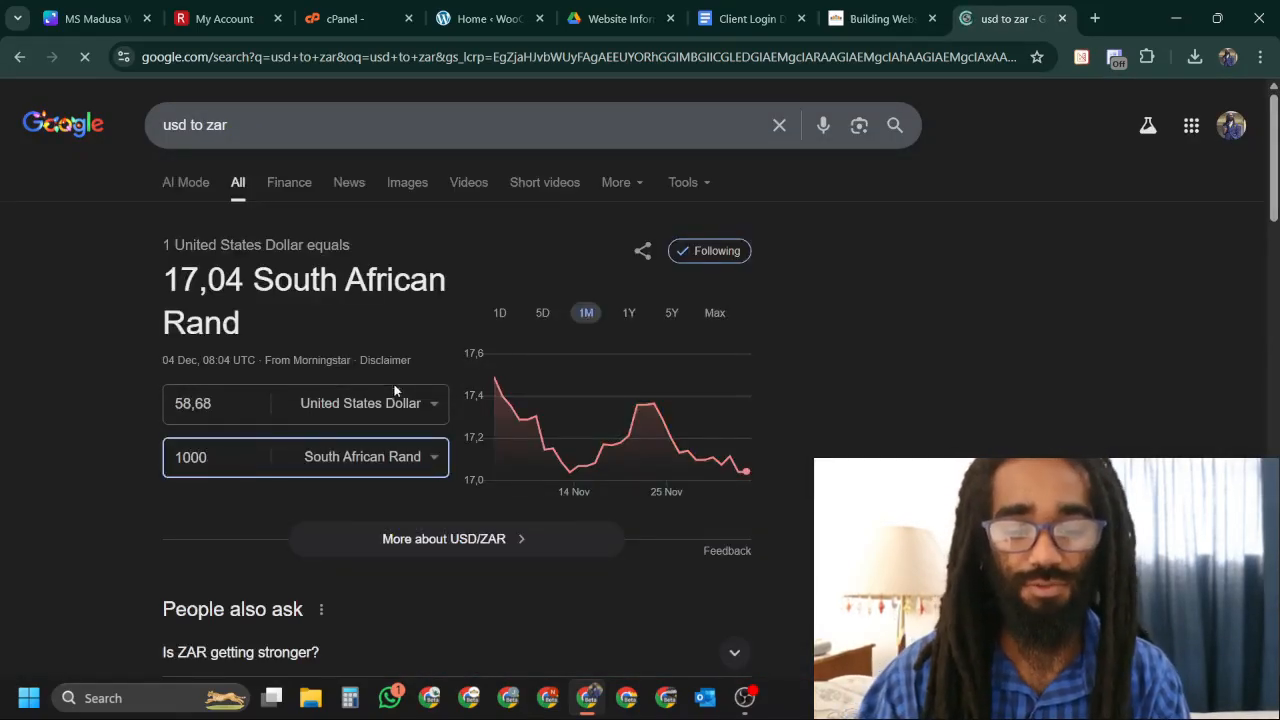
{"action": "left_click", "coordinate": [886, 366]}
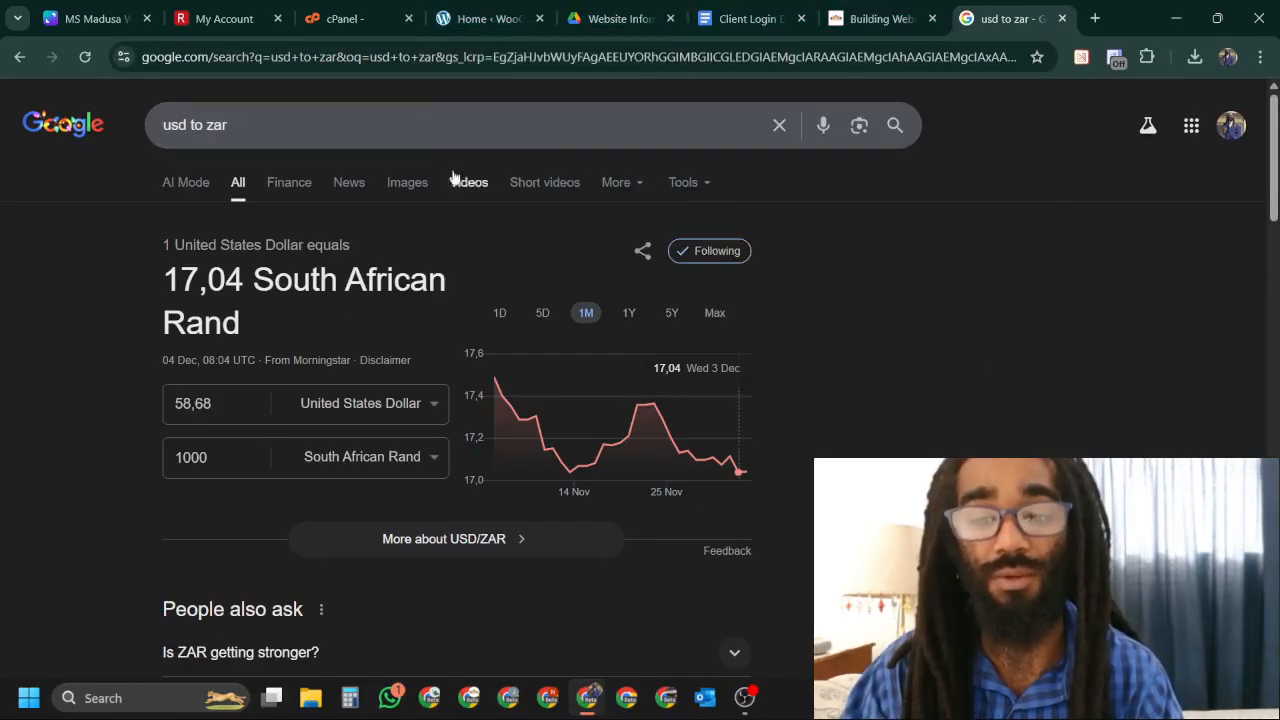
{"action": "left_click", "coordinate": [880, 18]}
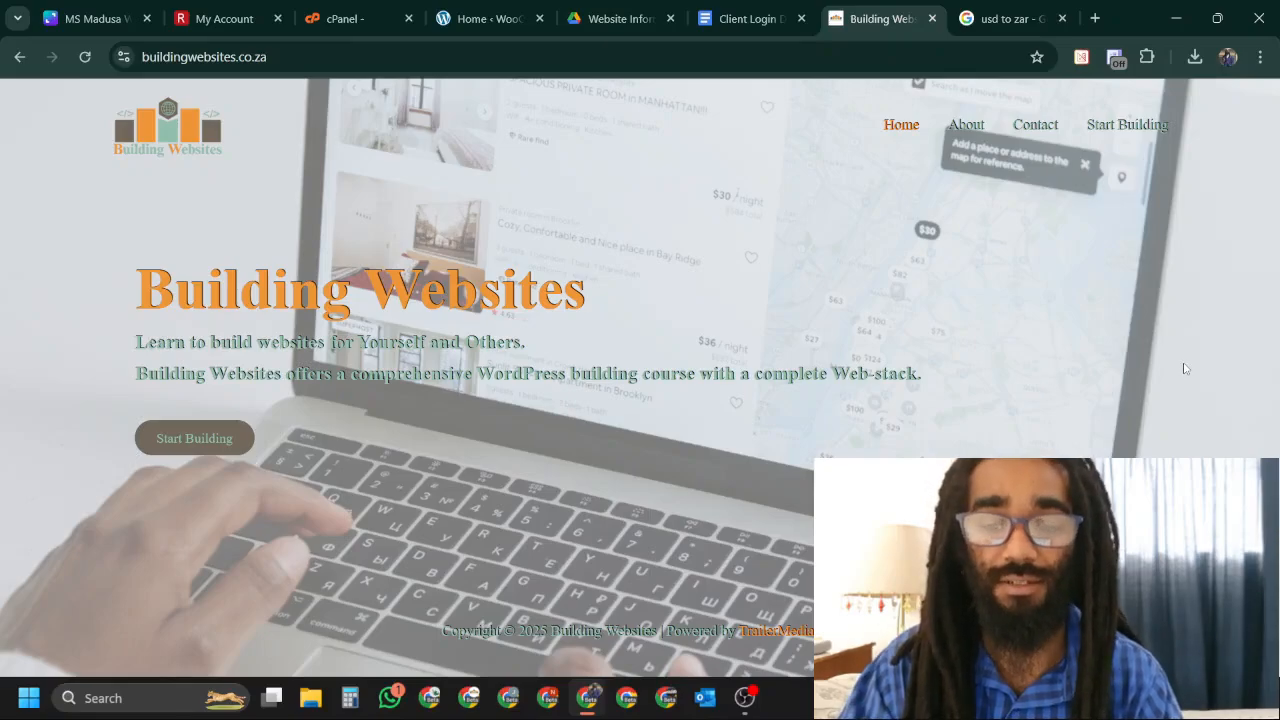
Close the usd to zar tab and go from WooCommerce home through Installed Plugins to Add Plugin.
{"action": "left_click", "coordinate": [1061, 19]}
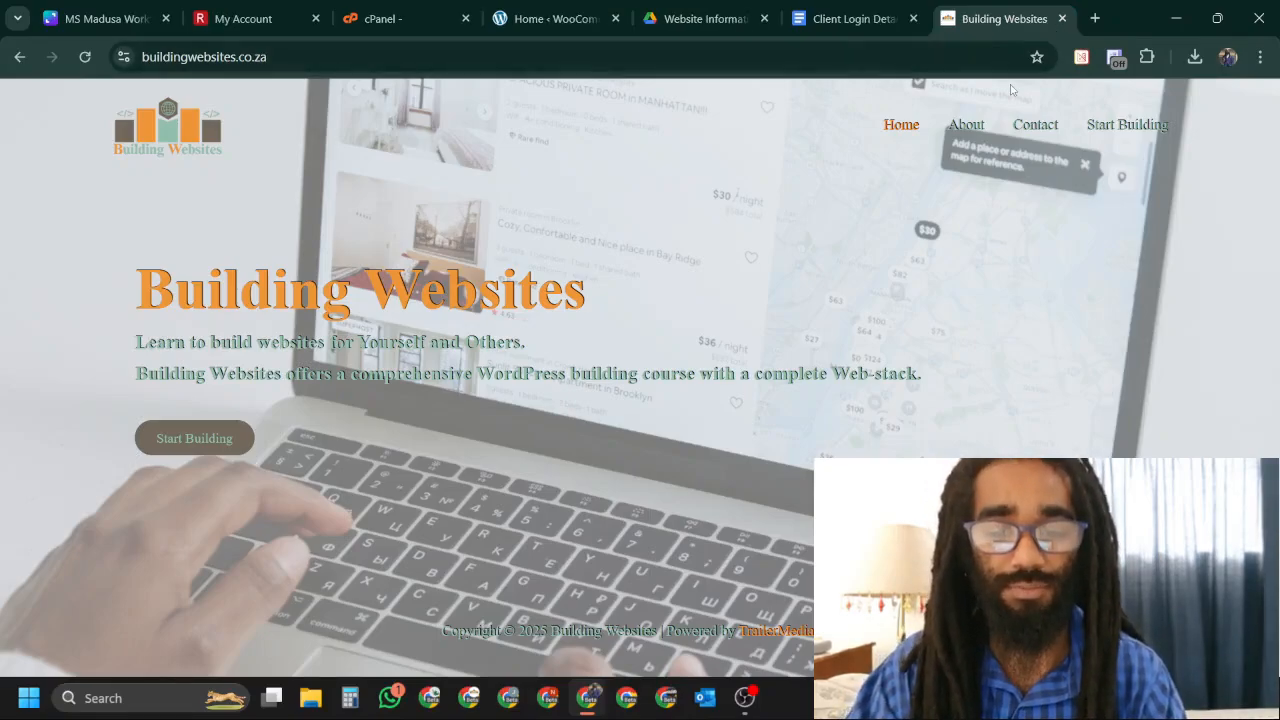
{"action": "left_click", "coordinate": [549, 20]}
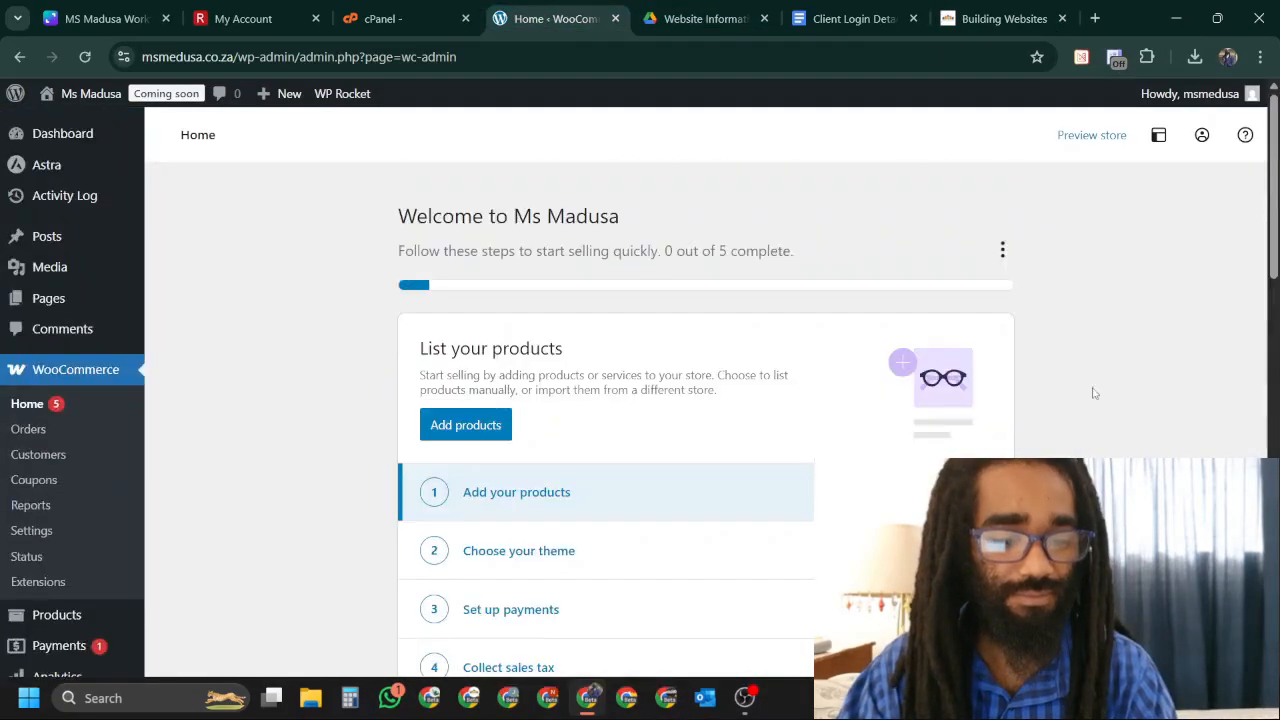
{"action": "scroll", "coordinate": [214, 380], "scroll_direction": "down", "scroll_amount": 4}
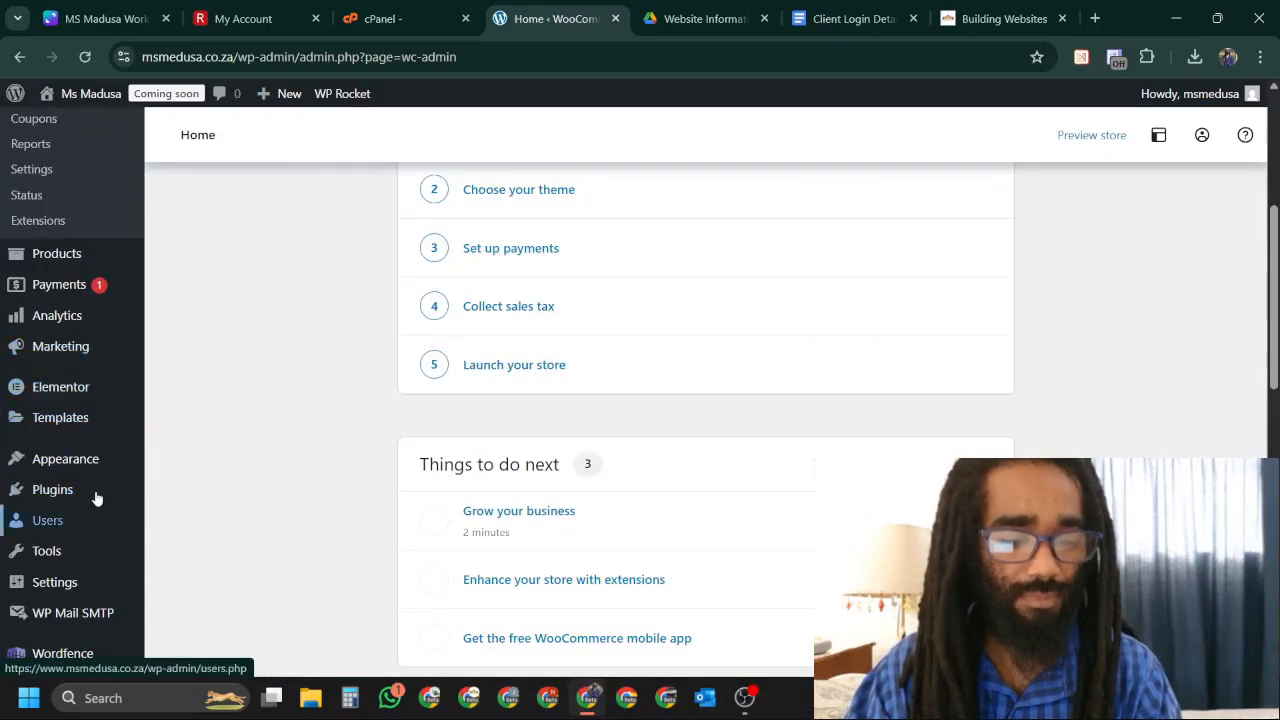
{"action": "scroll", "coordinate": [94, 505], "scroll_direction": "down", "scroll_amount": 5}
{"action": "scroll", "coordinate": [70, 450], "scroll_direction": "up", "scroll_amount": 4}
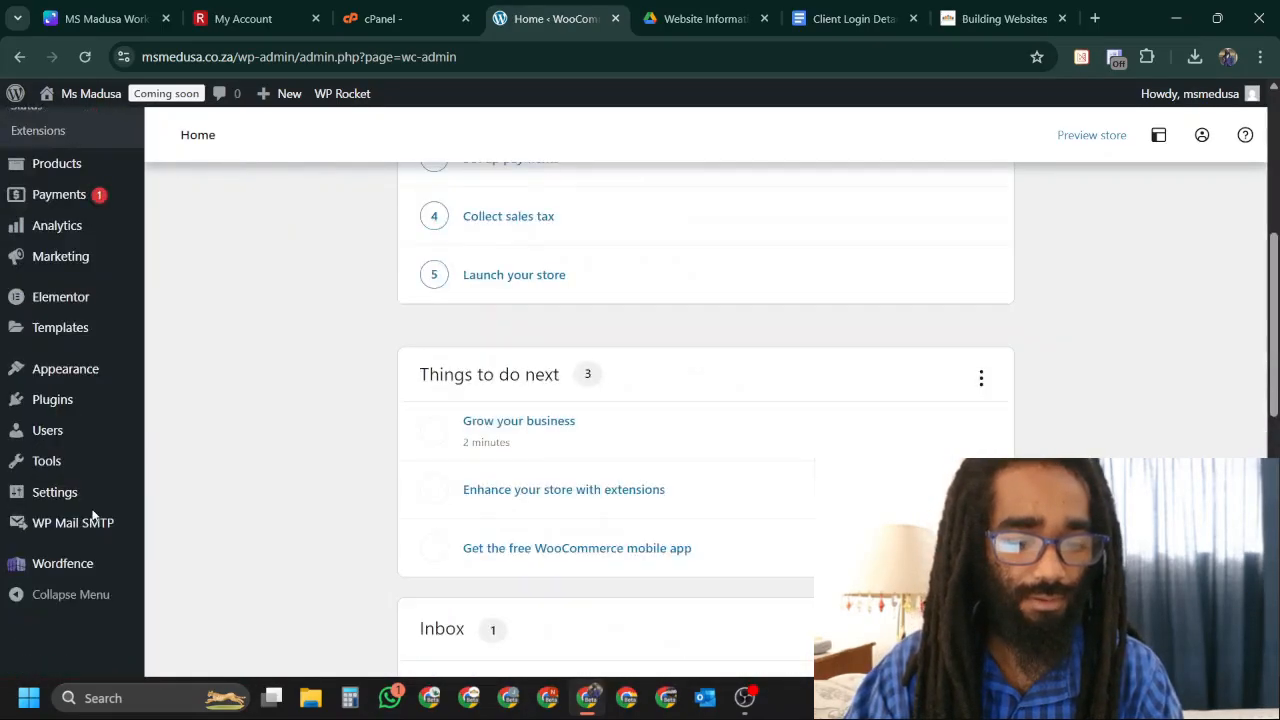
{"action": "left_click", "coordinate": [55, 399]}
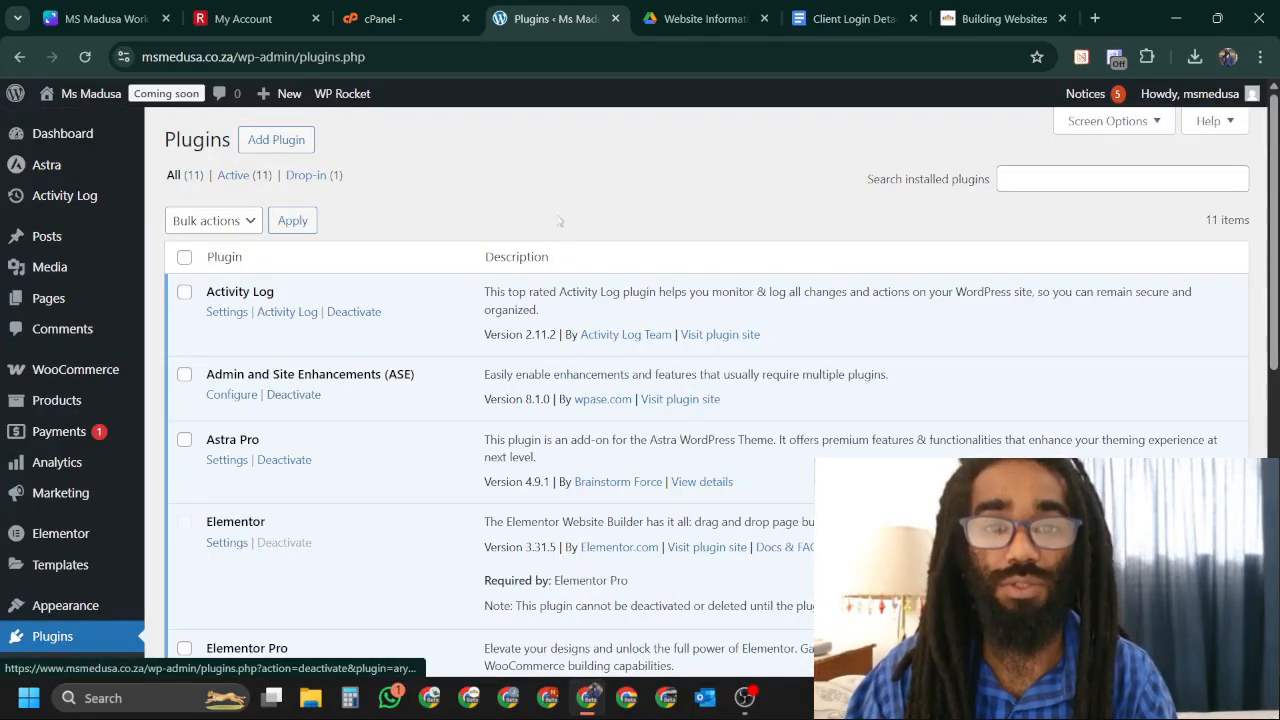
{"action": "left_click", "coordinate": [290, 145]}
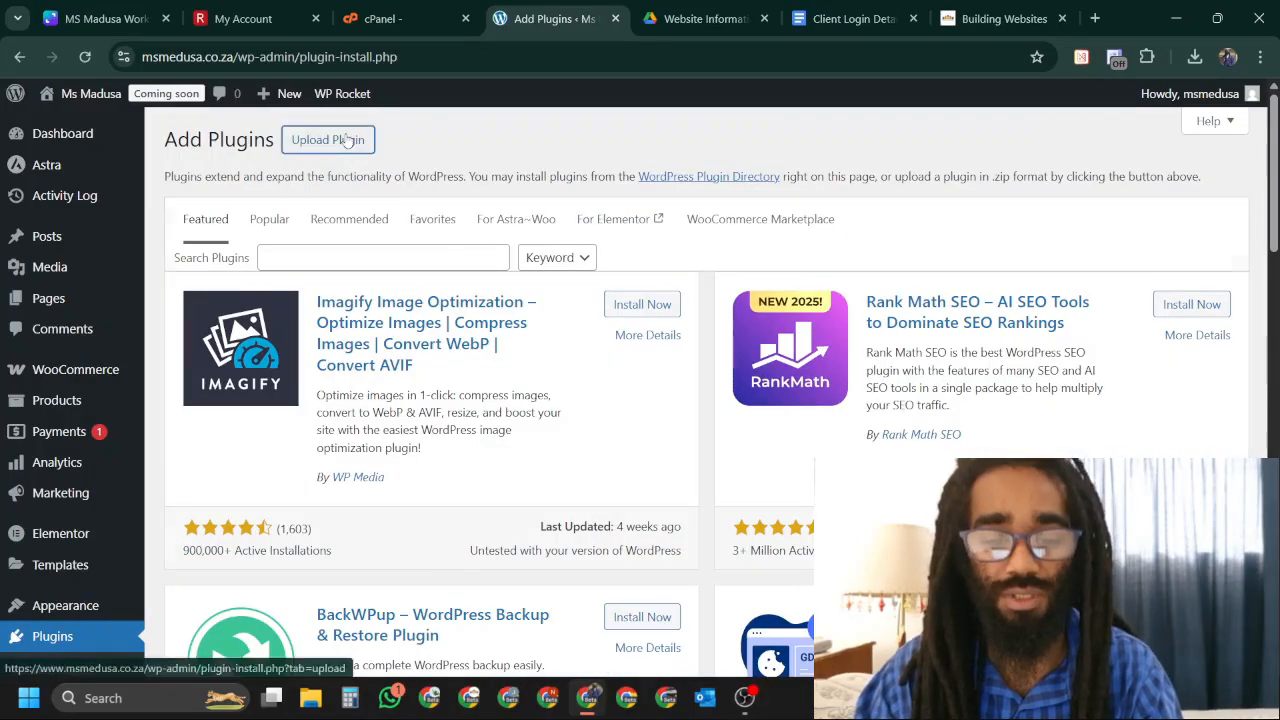
Upload seo-by-rank-math-pro-3.0.86.zip and install it.
{"action": "left_click", "coordinate": [345, 140]}
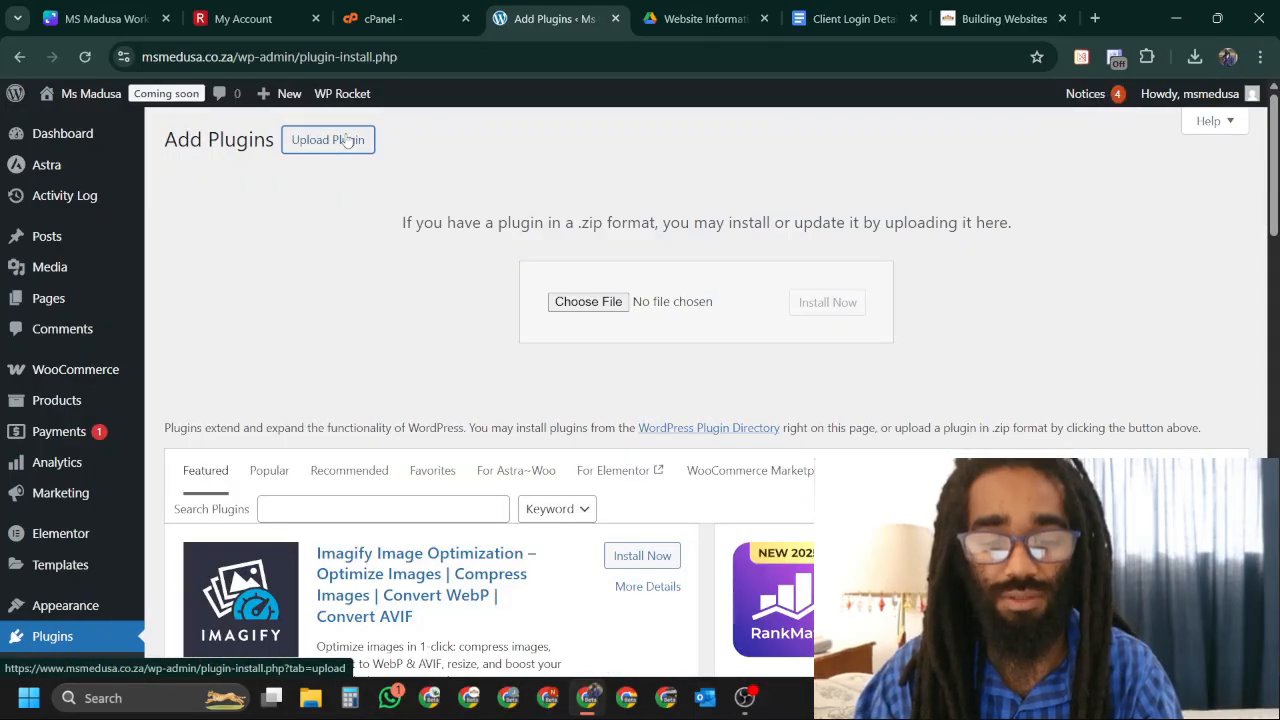
{"action": "left_click", "coordinate": [571, 299]}
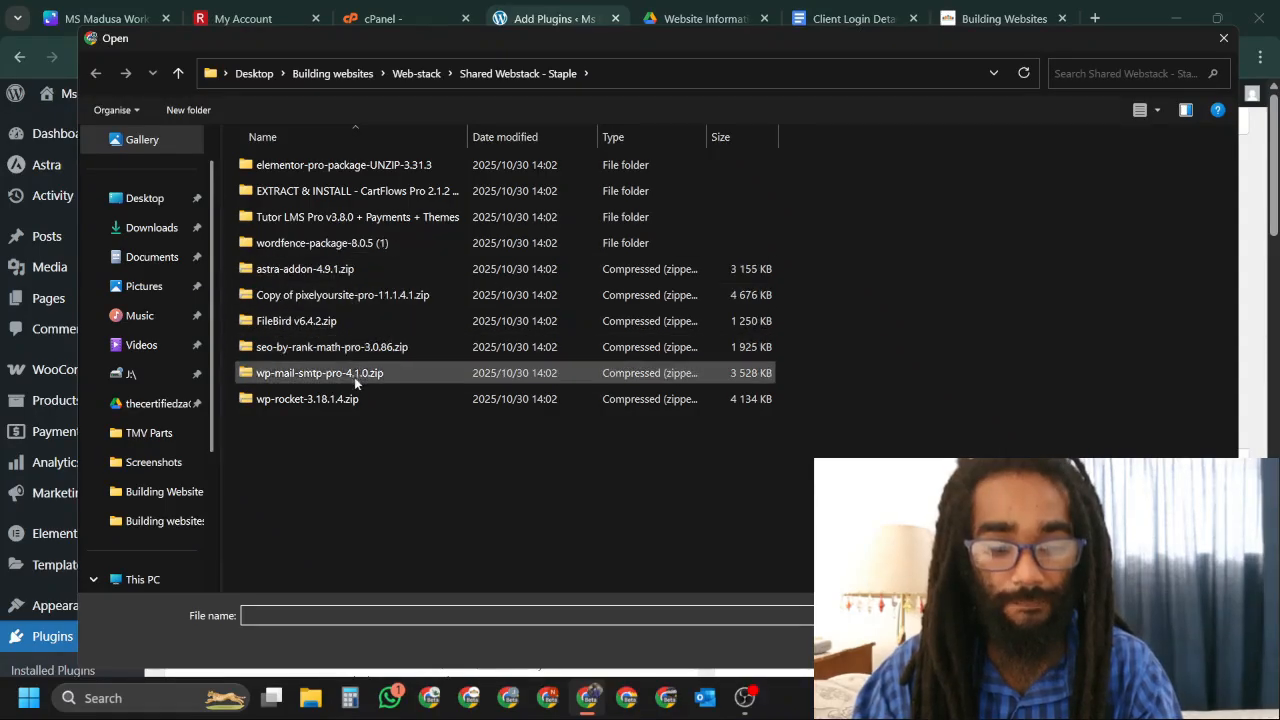
{"action": "left_click", "coordinate": [369, 352]}
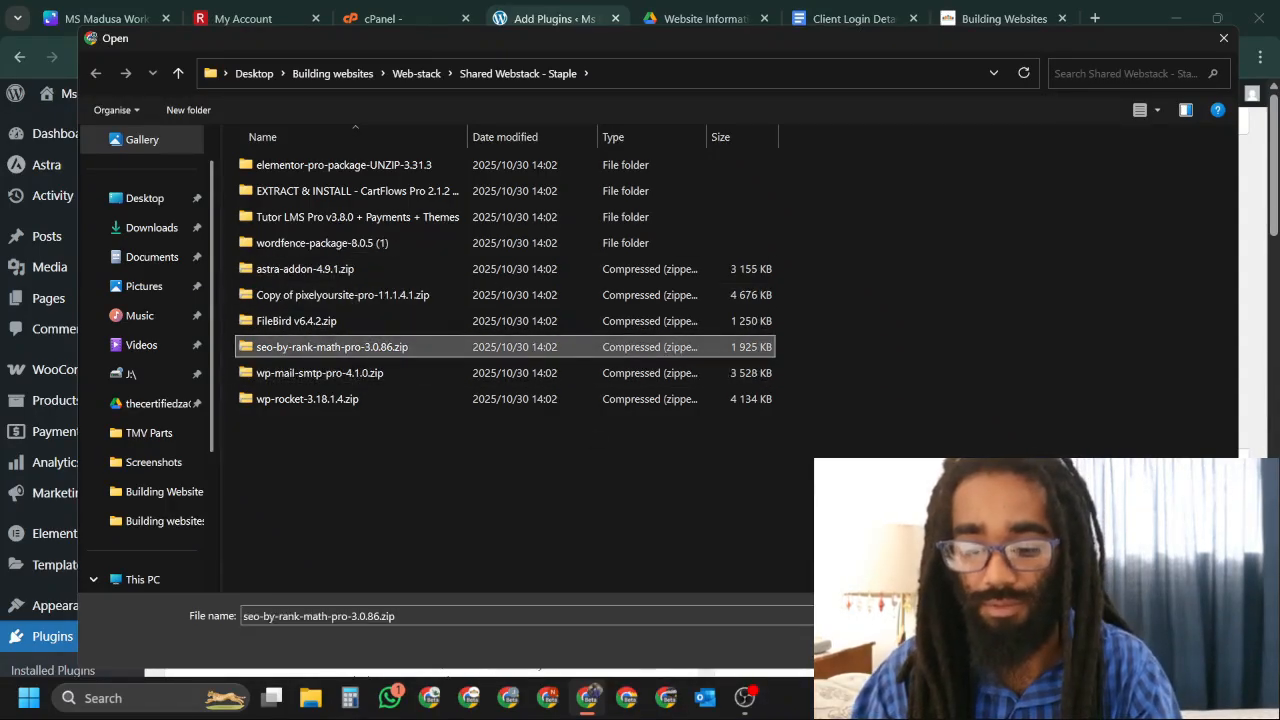
{"action": "key", "text": "Return"}
{"action": "left_click", "coordinate": [812, 312]}
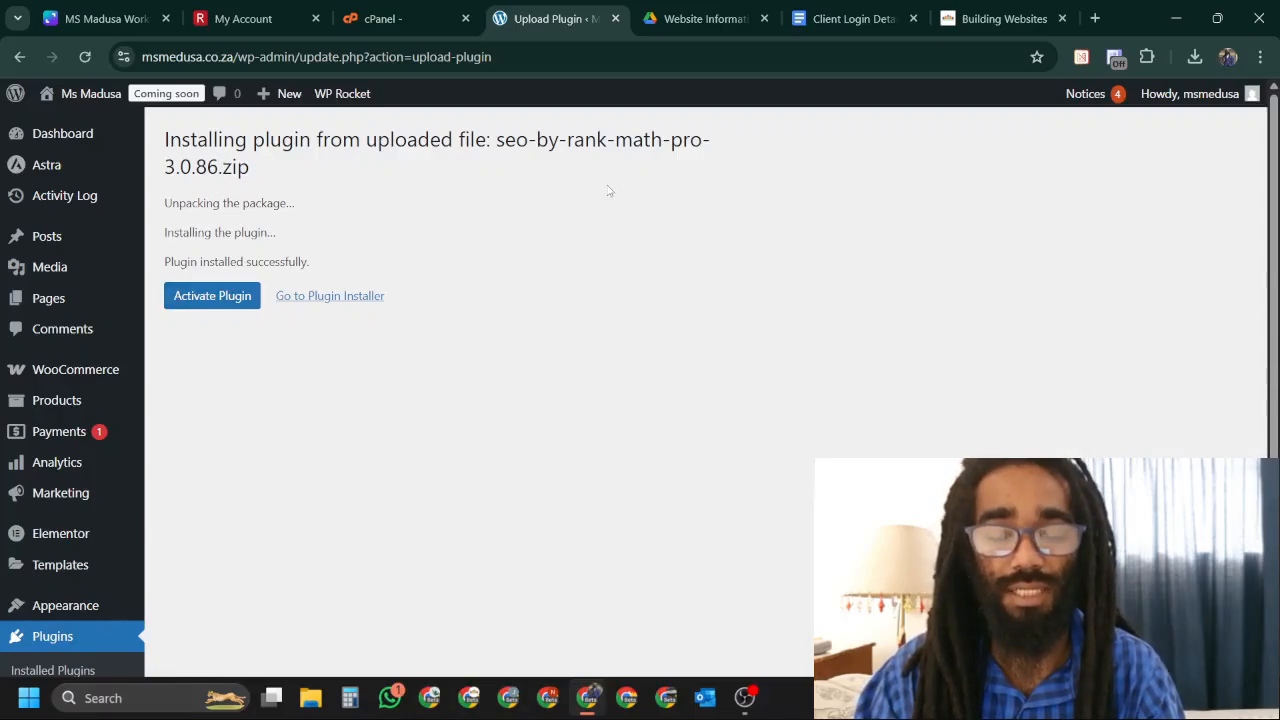
Activate Rank Math SEO PRO and review the plugin list showing 13 active plugins.
{"action": "left_click", "coordinate": [237, 295]}
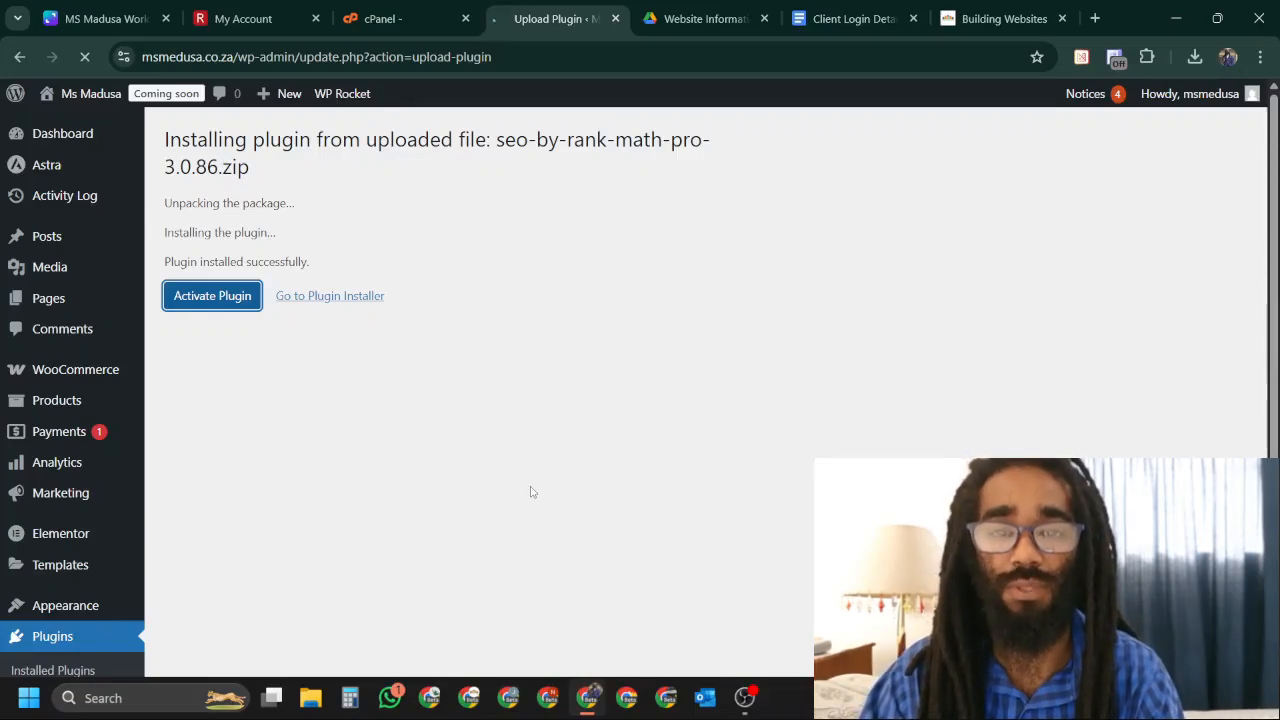
{"action": "scroll", "coordinate": [683, 471], "scroll_direction": "down", "scroll_amount": 1}
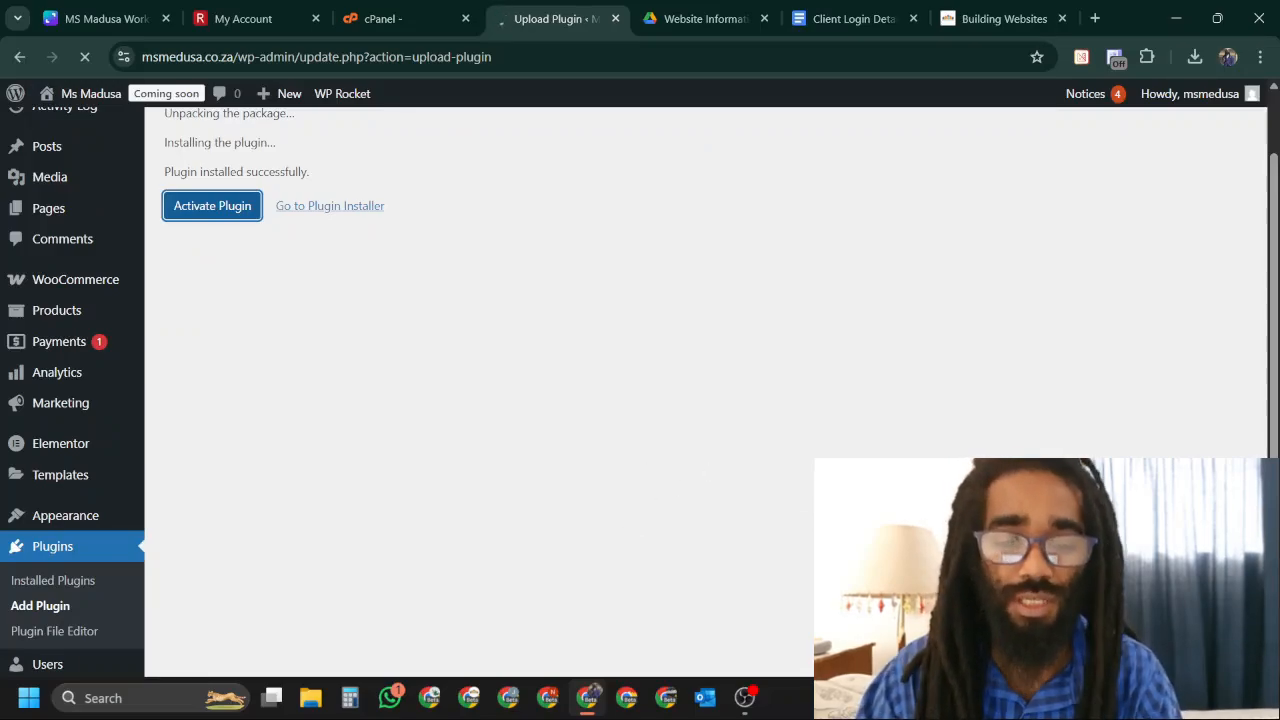
{"action": "scroll", "coordinate": [683, 400], "scroll_direction": "up", "scroll_amount": 1}
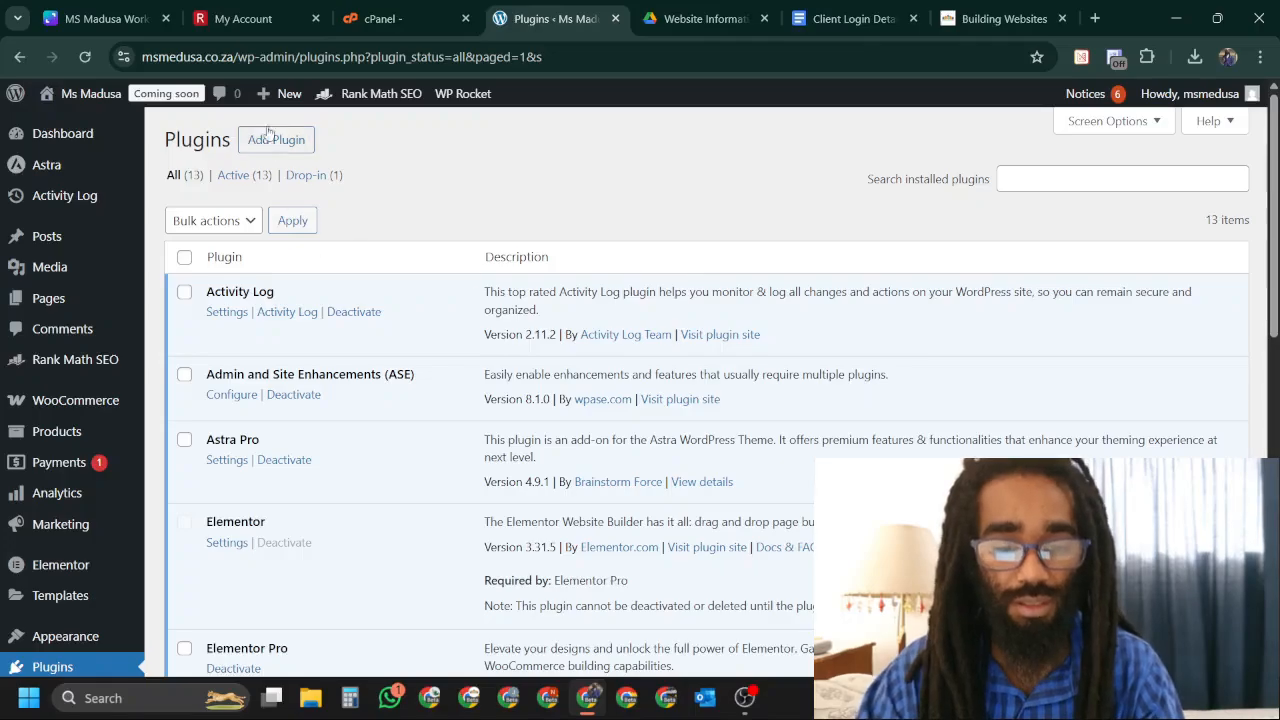
{"action": "scroll", "coordinate": [557, 190], "scroll_direction": "down", "scroll_amount": 5}
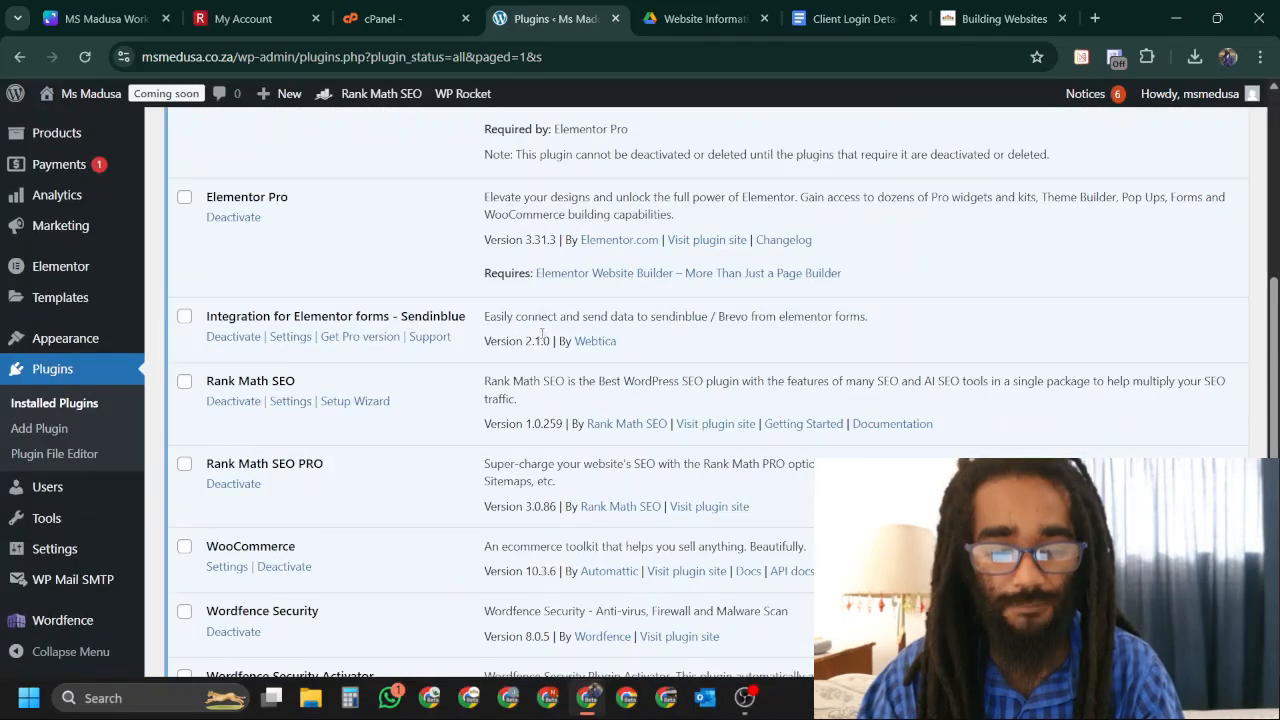
{"action": "scroll", "coordinate": [541, 334], "scroll_direction": "down", "scroll_amount": 4}
{"action": "scroll", "coordinate": [541, 347], "scroll_direction": "up", "scroll_amount": 2}
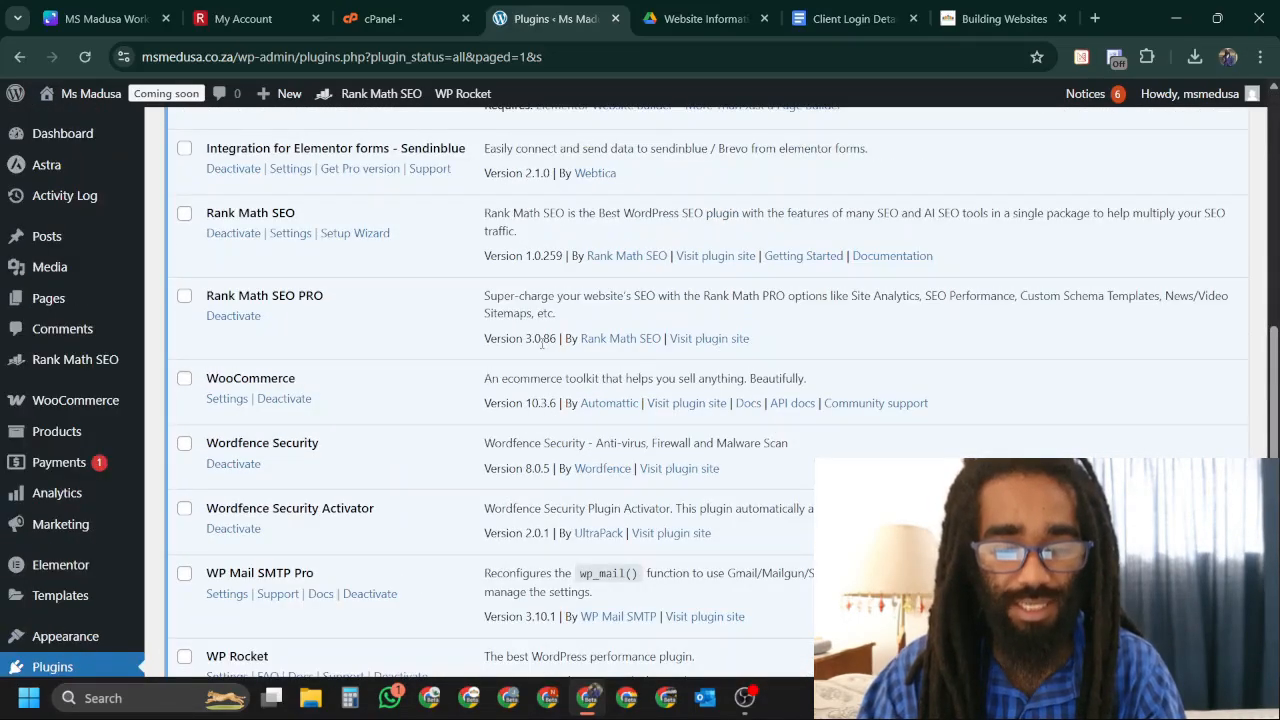
{"action": "scroll", "coordinate": [541, 341], "scroll_direction": "up", "scroll_amount": 7}
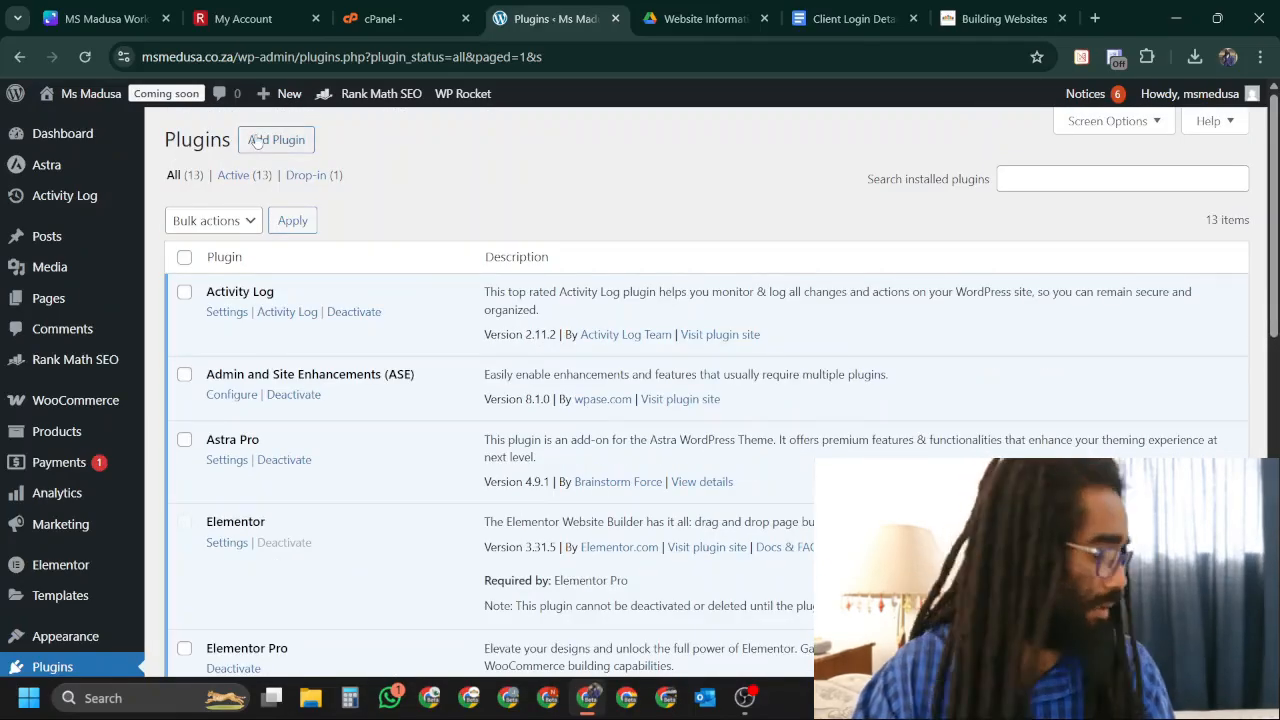
Search the plugin directory for 'goog' and install Site Kit by Google.
{"action": "left_click", "coordinate": [258, 141]}
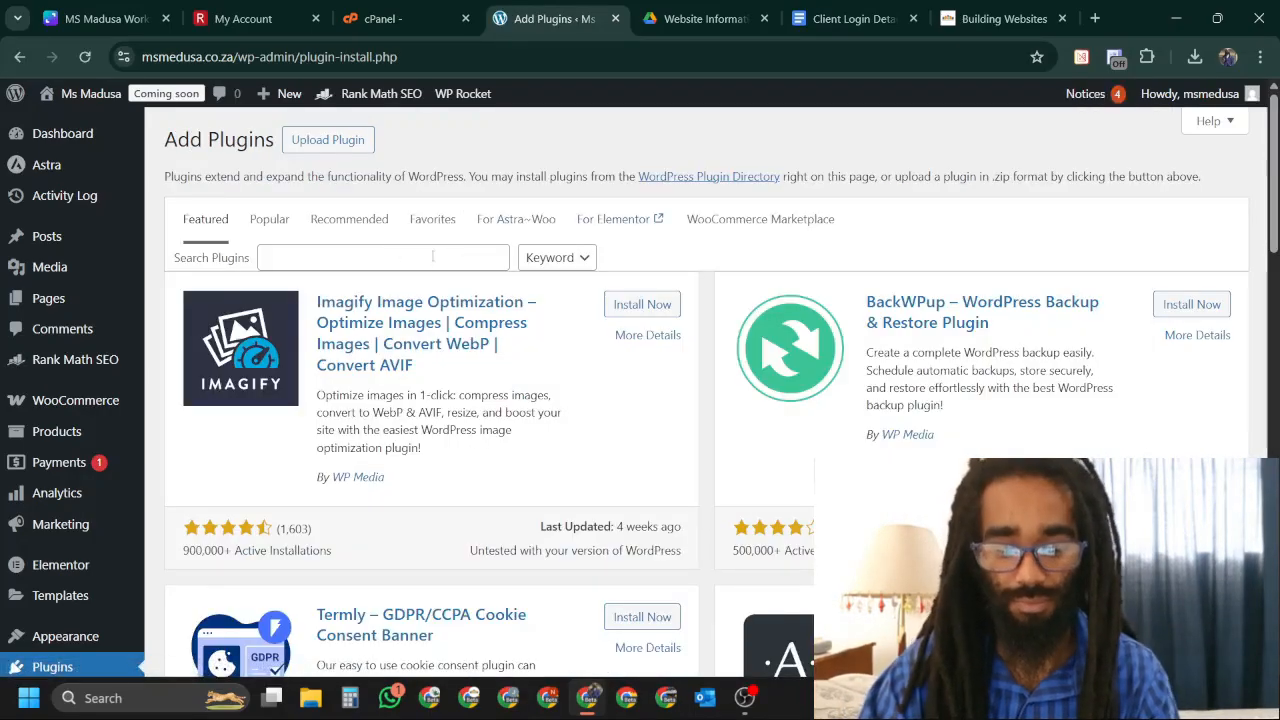
{"action": "left_click", "coordinate": [432, 257]}
{"action": "type", "text": "google site kit"}
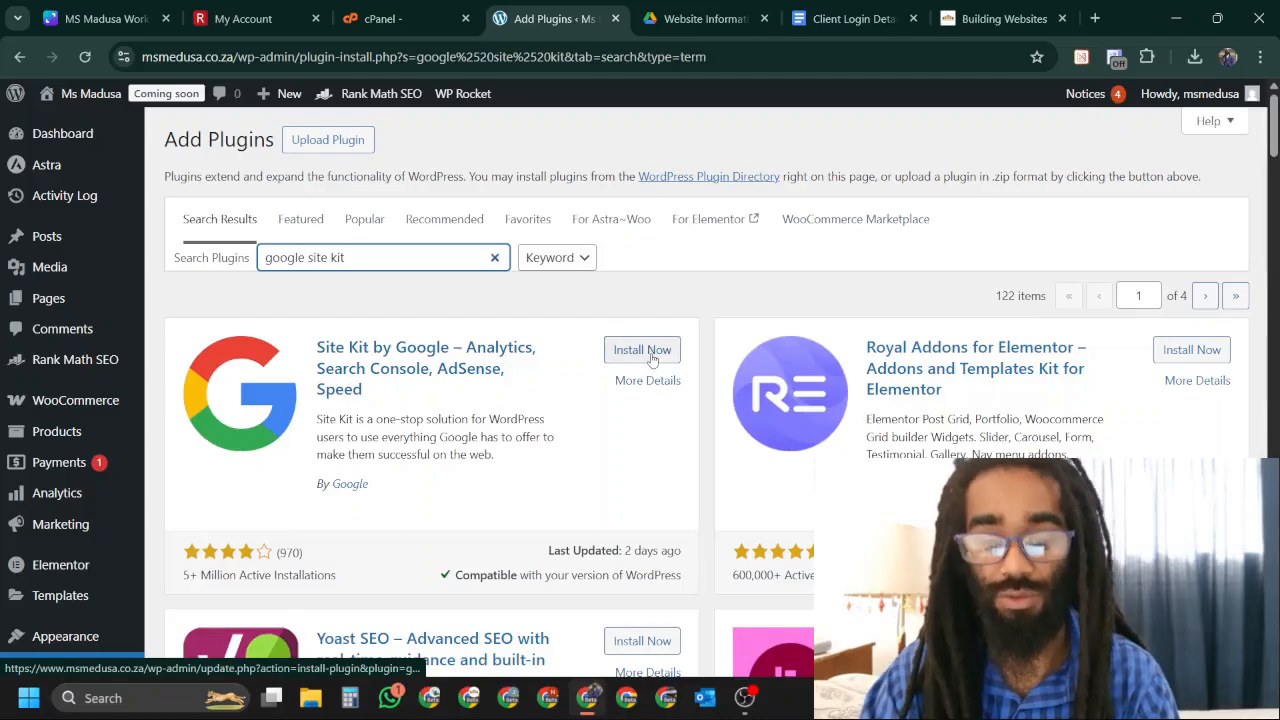
{"action": "left_click", "coordinate": [642, 349]}
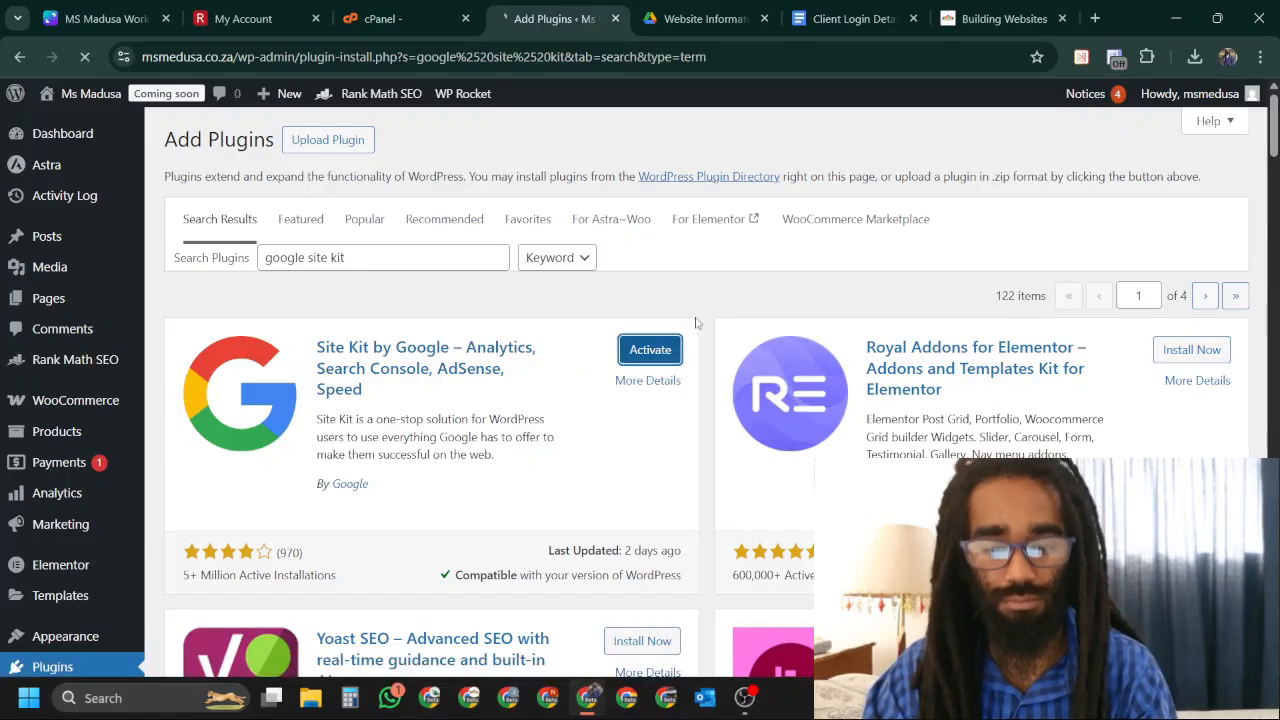
{"action": "scroll", "coordinate": [686, 312], "scroll_direction": "down", "scroll_amount": 3}
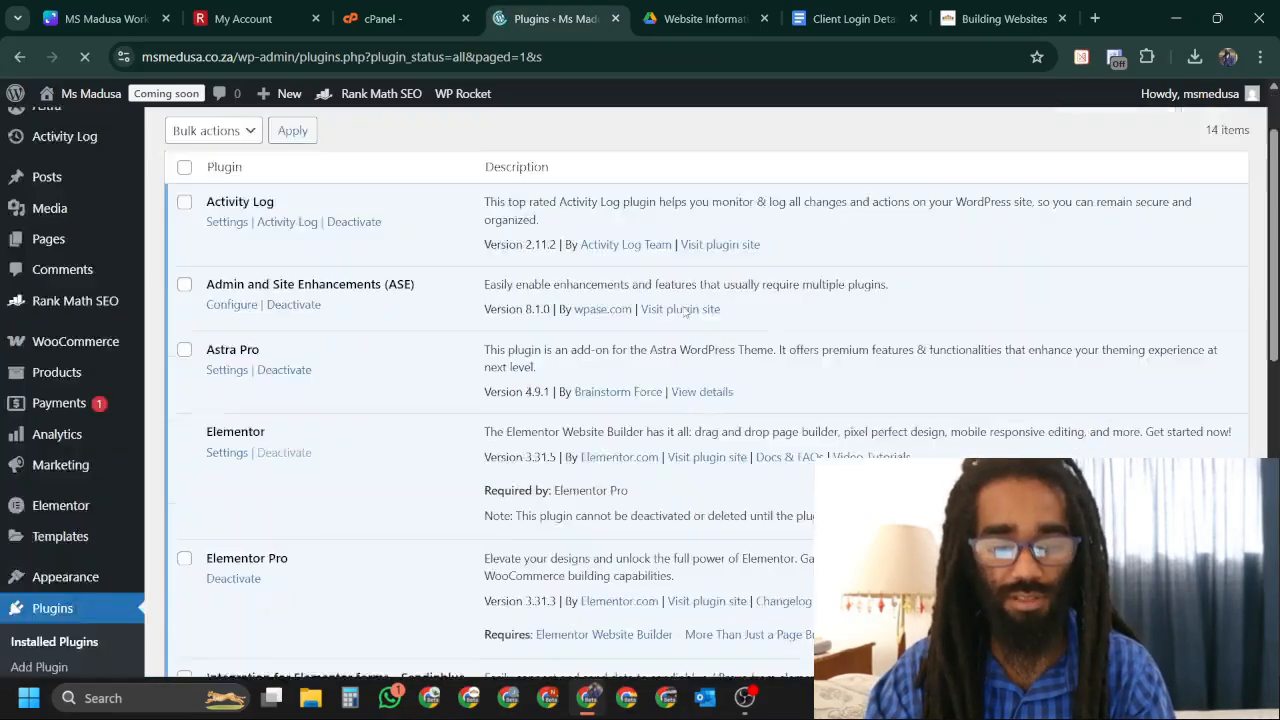
{"action": "scroll", "coordinate": [1028, 314], "scroll_direction": "up", "scroll_amount": 3}
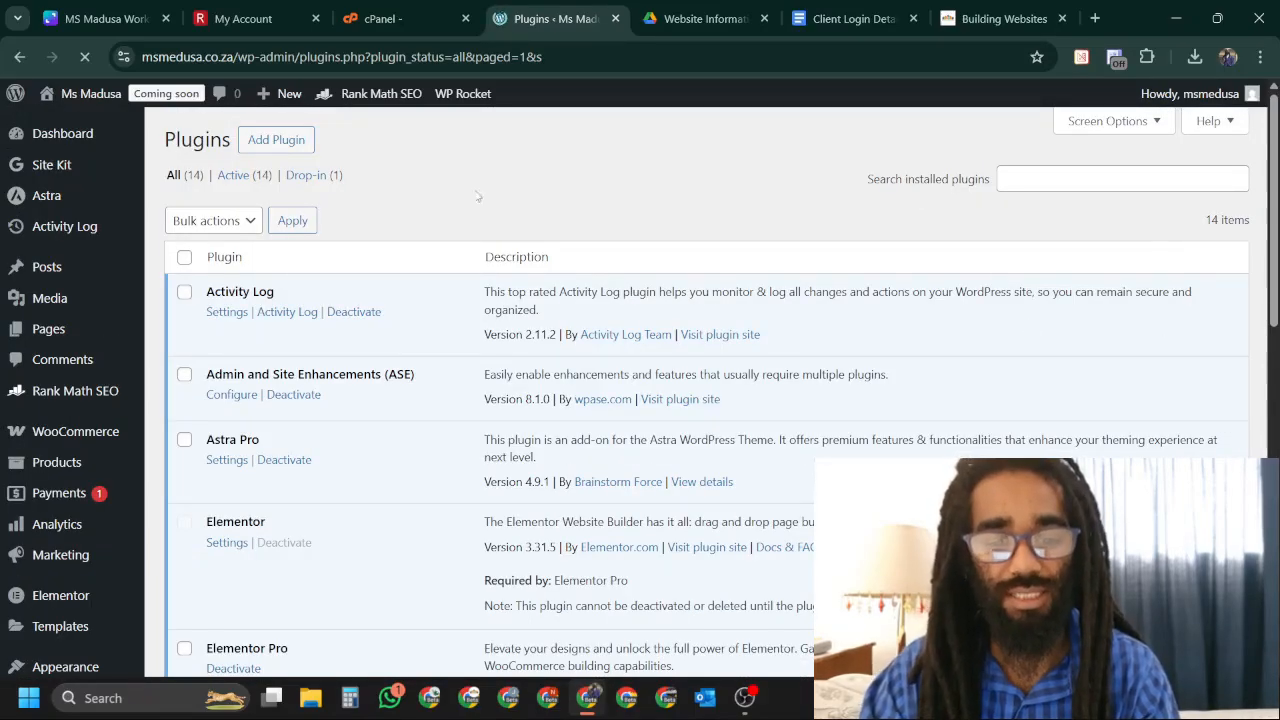
{"action": "scroll", "coordinate": [1007, 259], "scroll_direction": "down", "scroll_amount": 1}
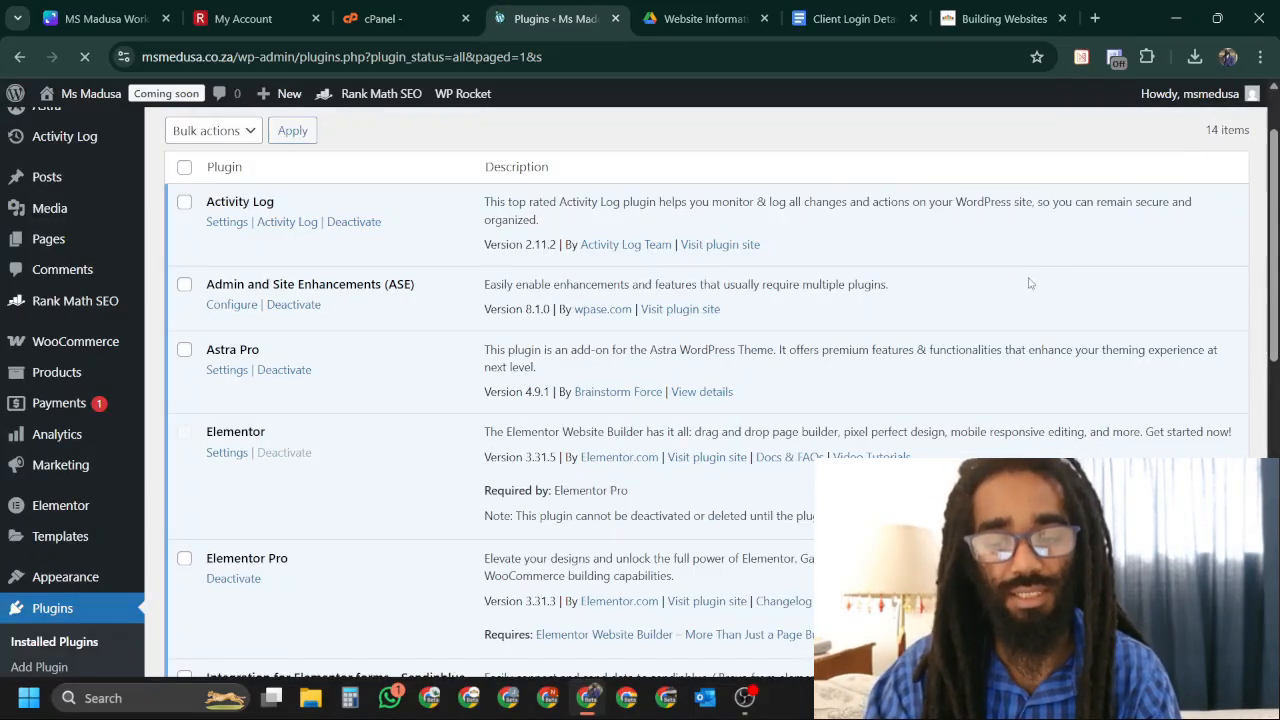
{"action": "scroll", "coordinate": [1247, 230], "scroll_direction": "down", "scroll_amount": 1}
{"action": "scroll", "coordinate": [1245, 230], "scroll_direction": "down", "scroll_amount": 6}
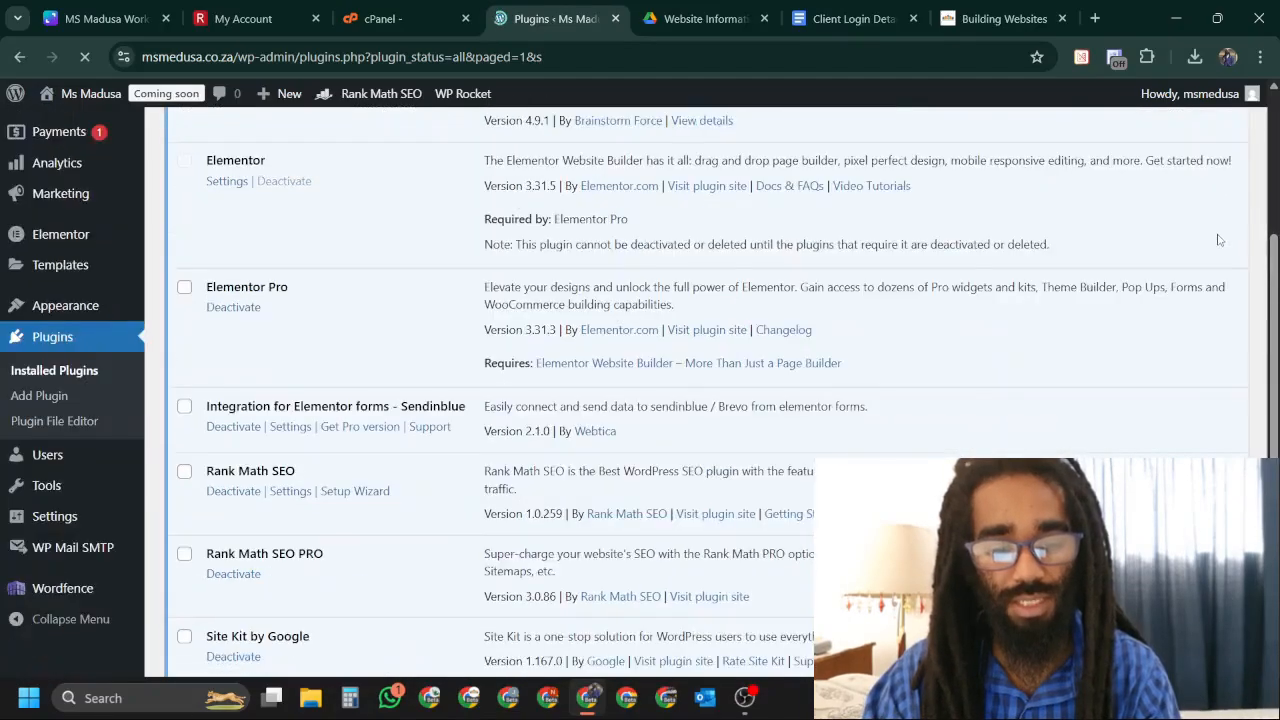
{"action": "scroll", "coordinate": [1225, 273], "scroll_direction": "down", "scroll_amount": 2}
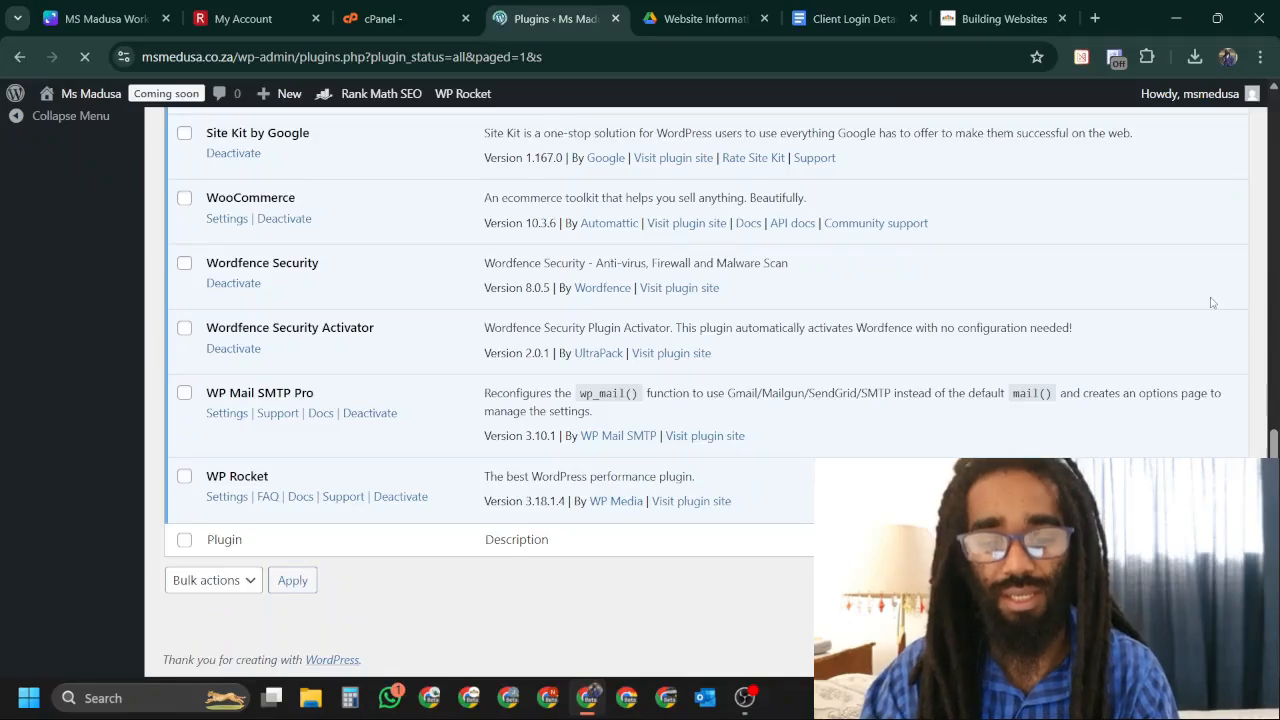
{"action": "scroll", "coordinate": [1212, 302], "scroll_direction": "up", "scroll_amount": 8}
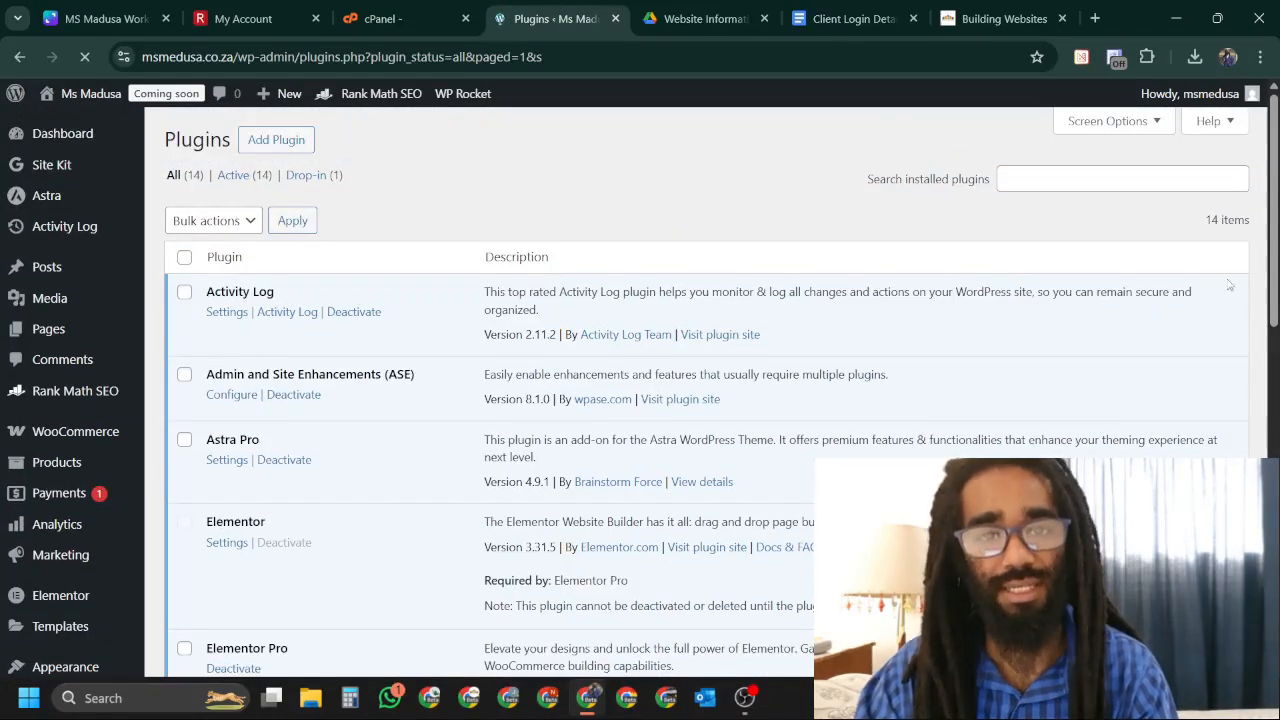